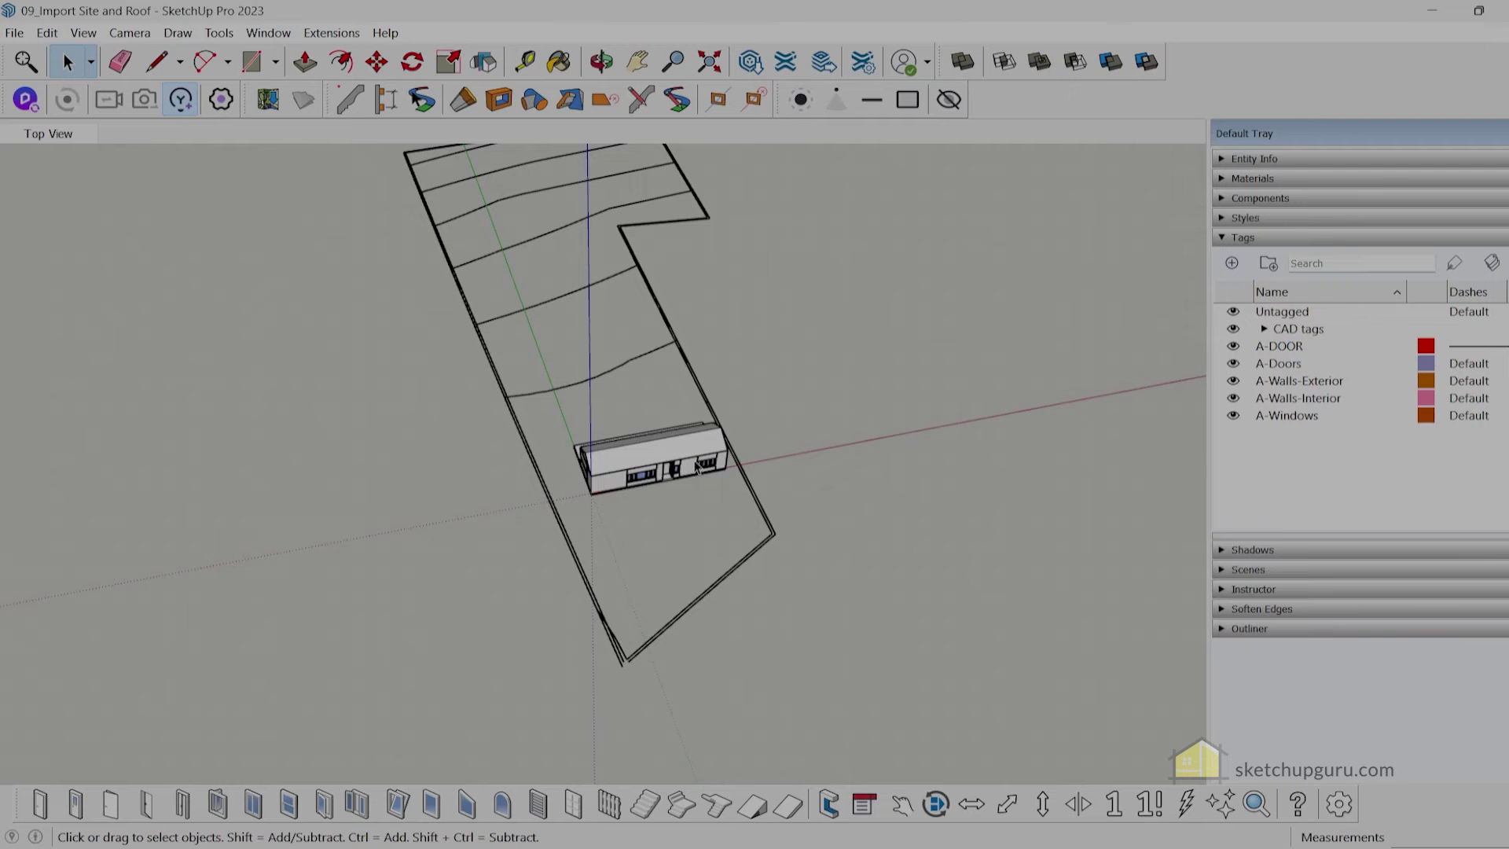
Open the toolbar settings and check that the Location toolbar is enabled.
scroll(697, 469, "up", 5)
middle_click_drag(683, 496, 841, 430)
scroll(692, 509, "down", 4)
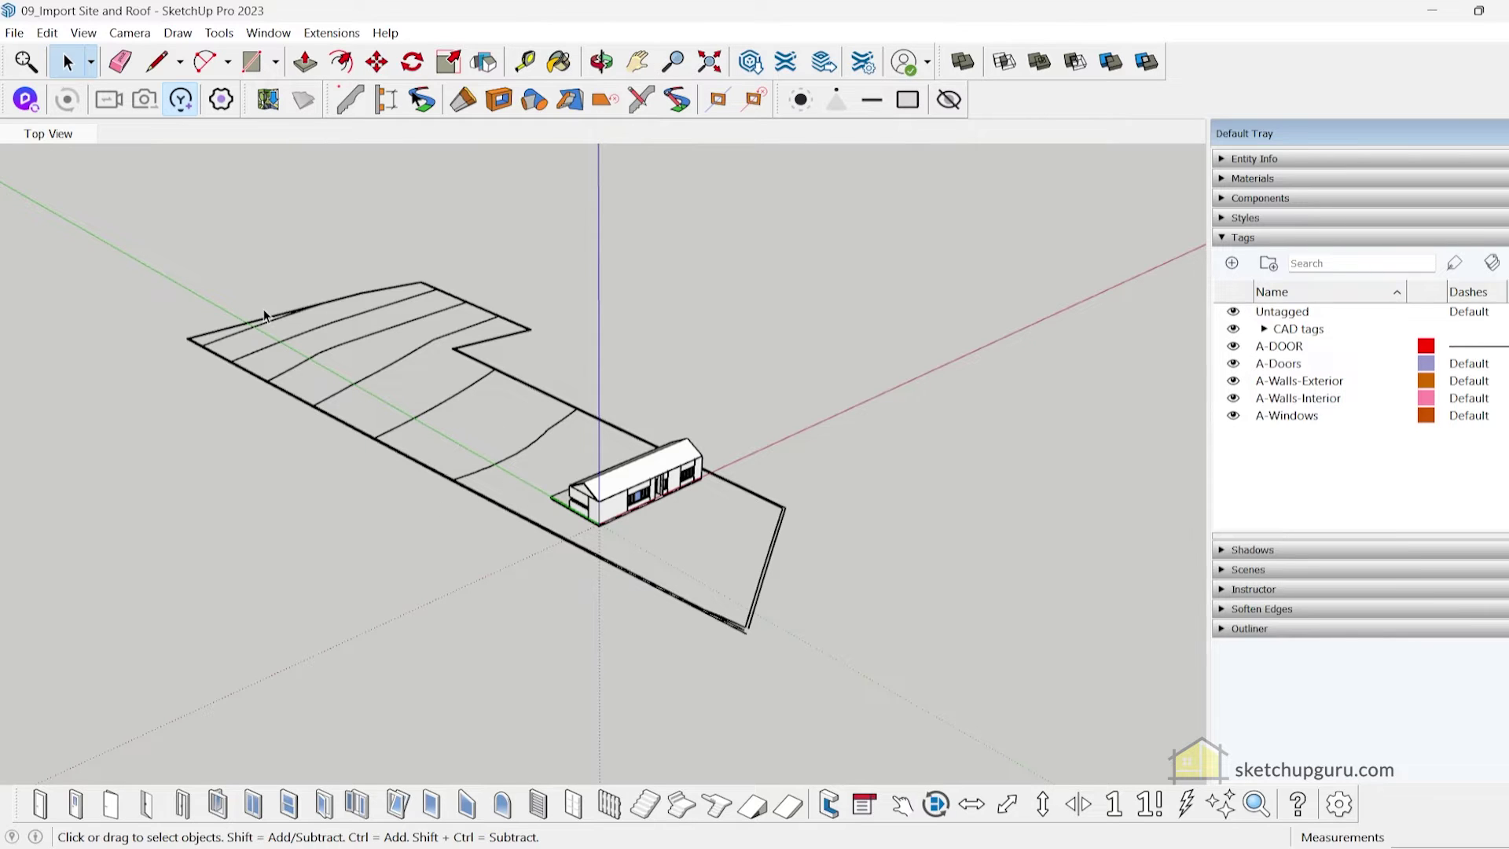
left_click(83, 32)
left_click(114, 58)
scroll(691, 468, "down", 8)
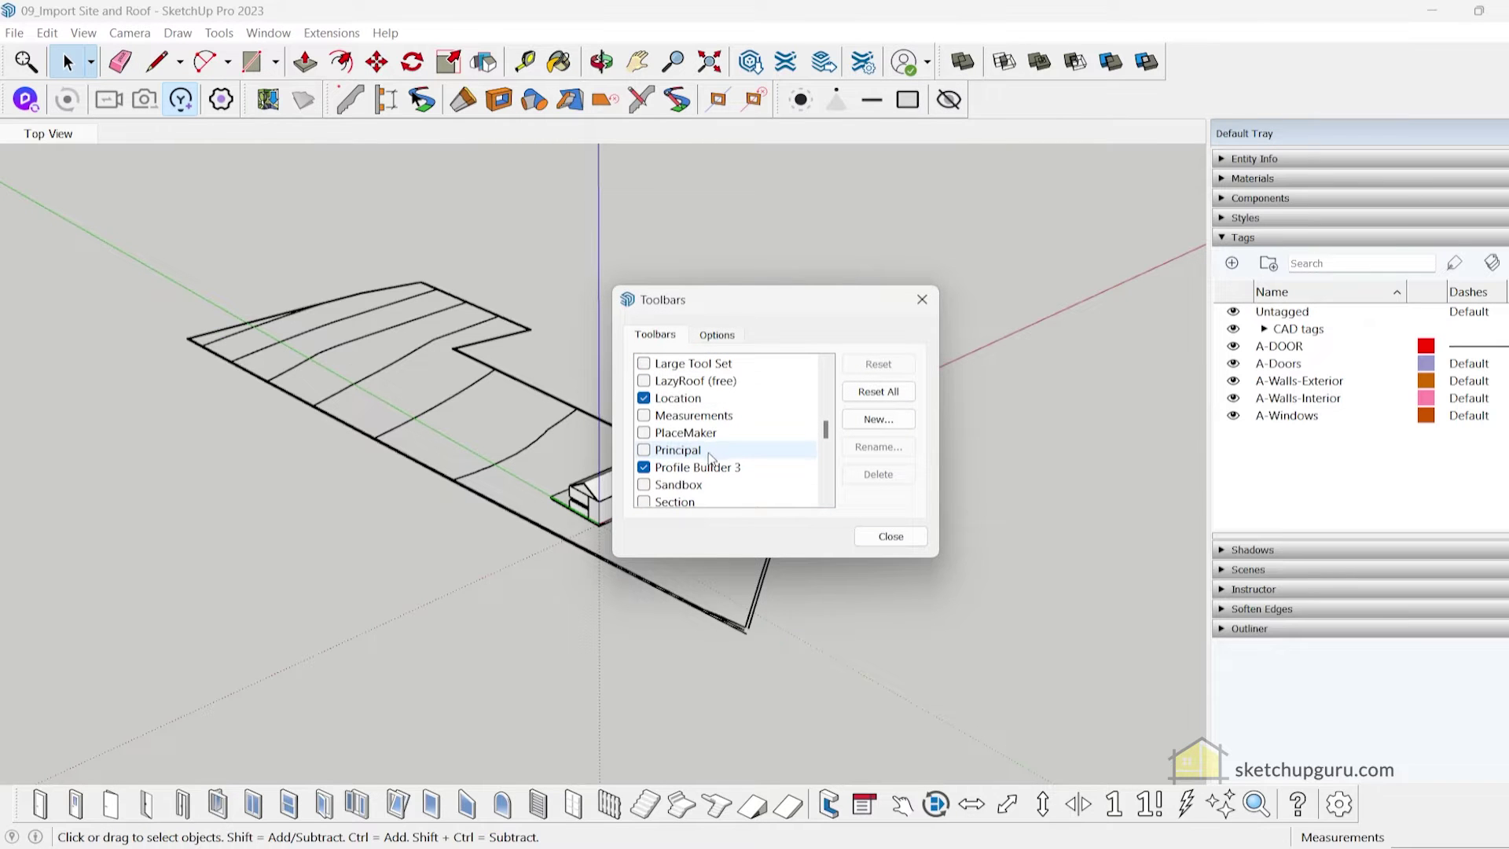
left_click(649, 404)
left_click(649, 399)
left_click(648, 399)
Float the Location toolbar, switch its visibility off and on, and dock it back among the other toolbars.
left_click(245, 98)
left_click_drag(245, 98, 365, 309)
left_click(643, 398)
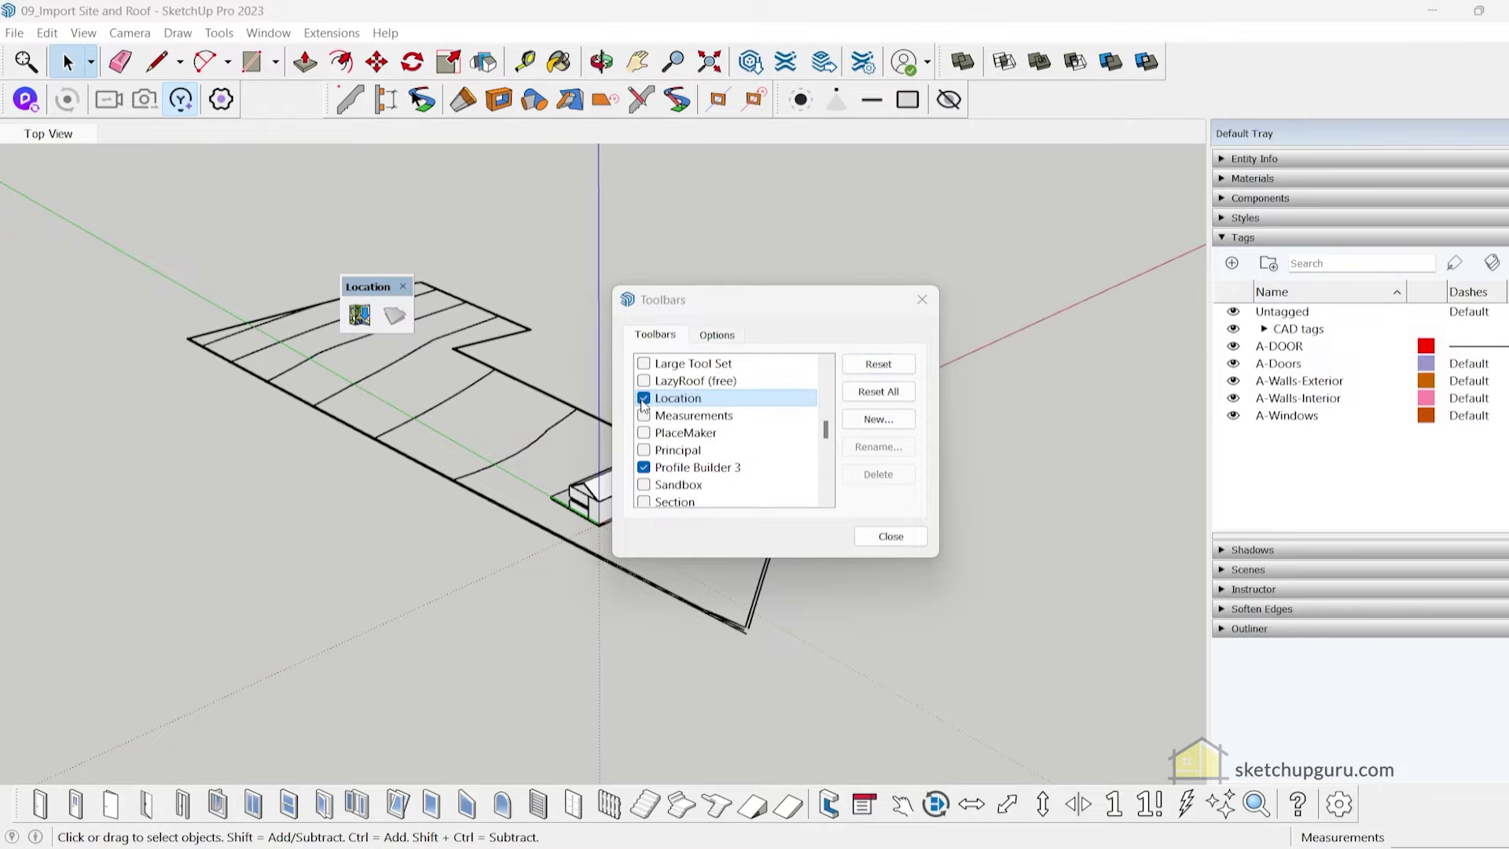
left_click(643, 398)
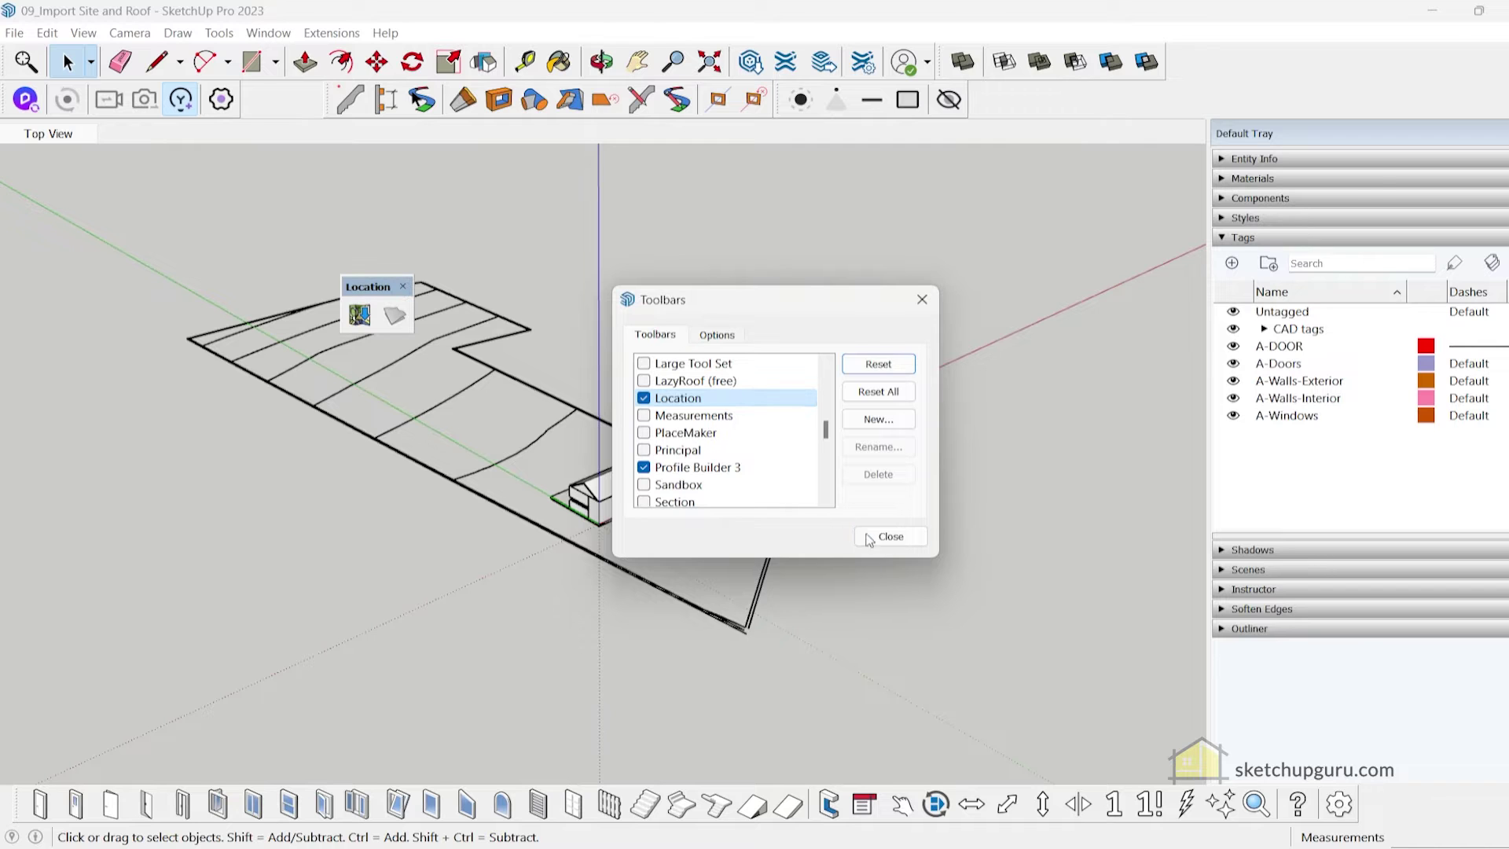
left_click(891, 536)
left_click_drag(350, 287, 267, 86)
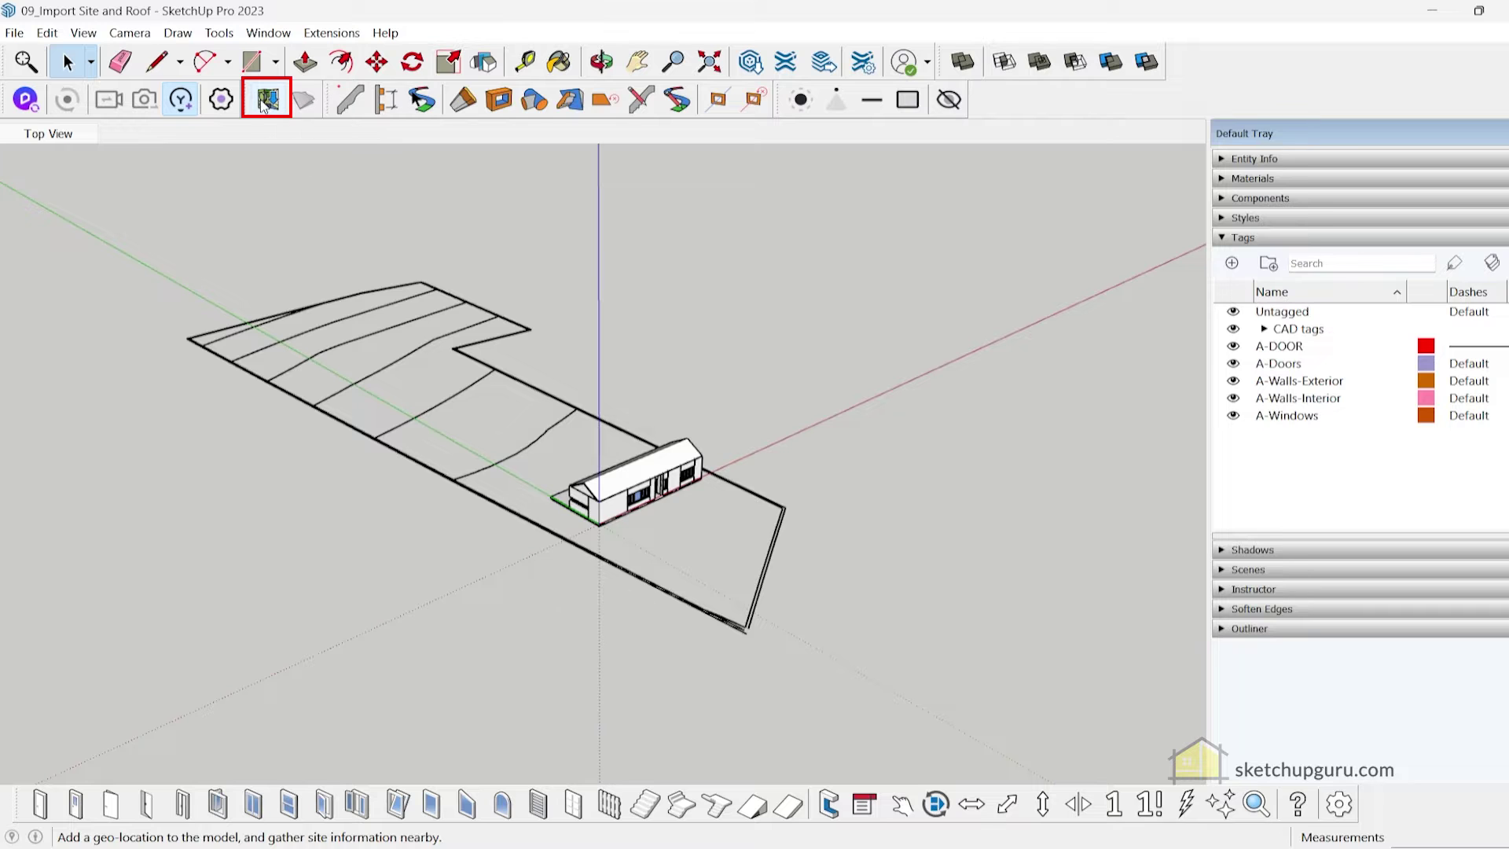
Open Add Location and switch to Coordinates.txt in Notepad to copy the site coordinates 11.697991, 76.163047.
left_click(264, 102)
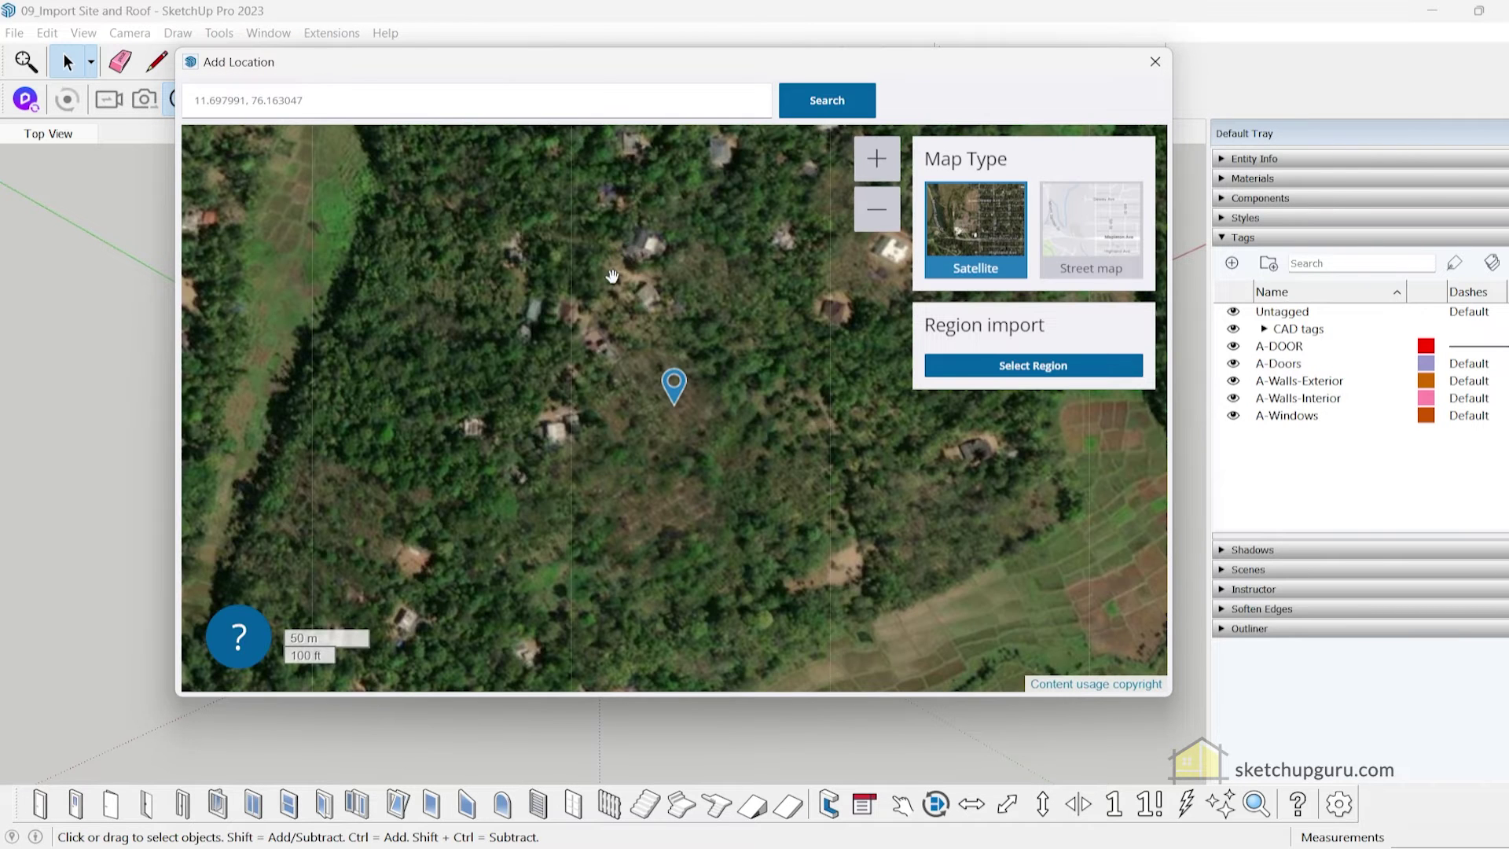
key("alt+Tab")
mouse_move(551, 176)
left_mouse_down()
mouse_move(1216, 123)
mouse_move(1200, 122)
left_mouse_up()
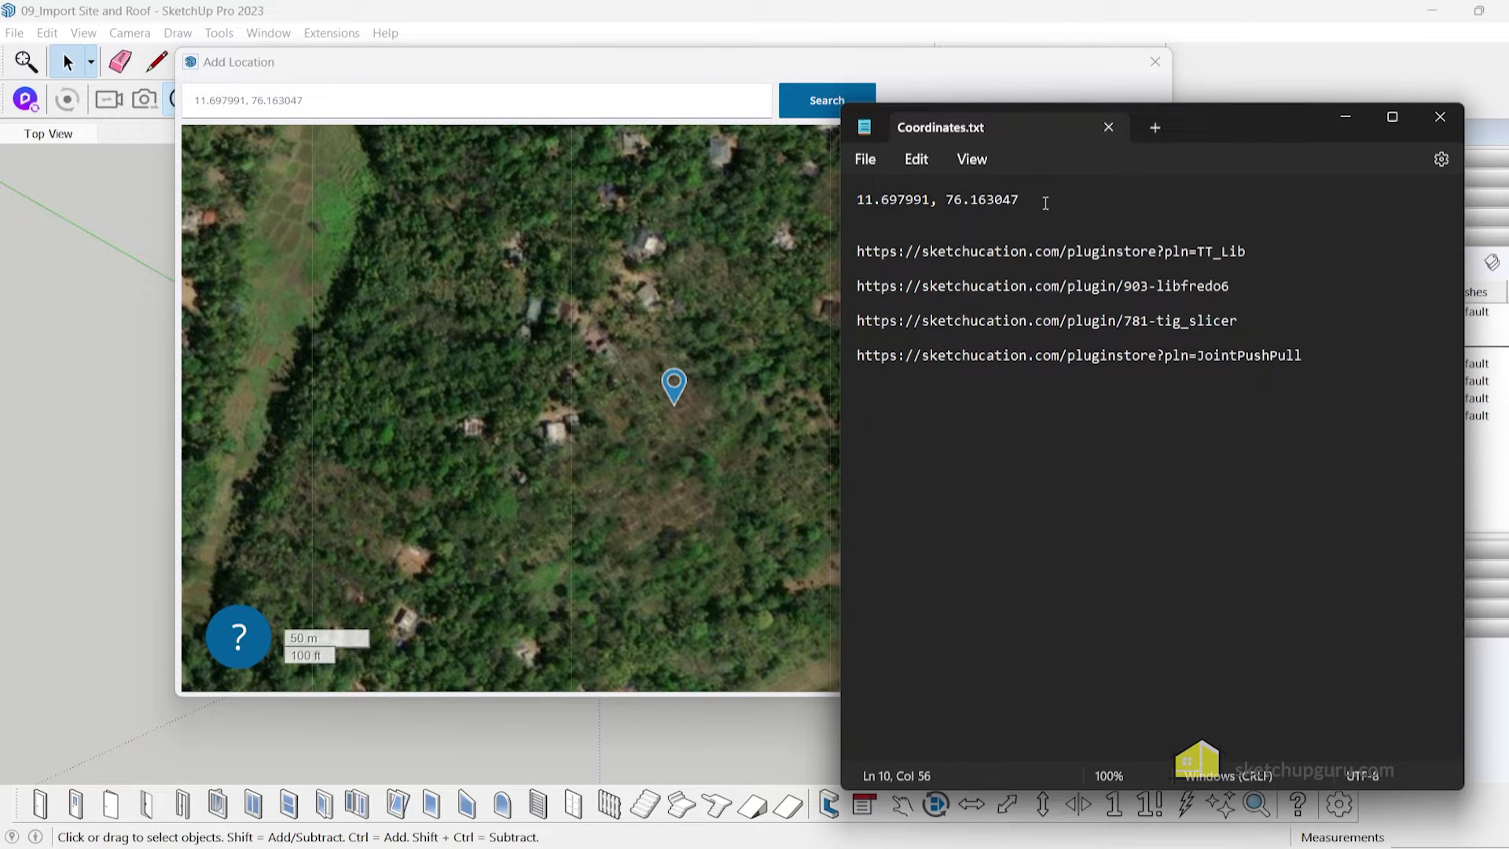
left_click_drag(1045, 203, 852, 201)
right_click(871, 203)
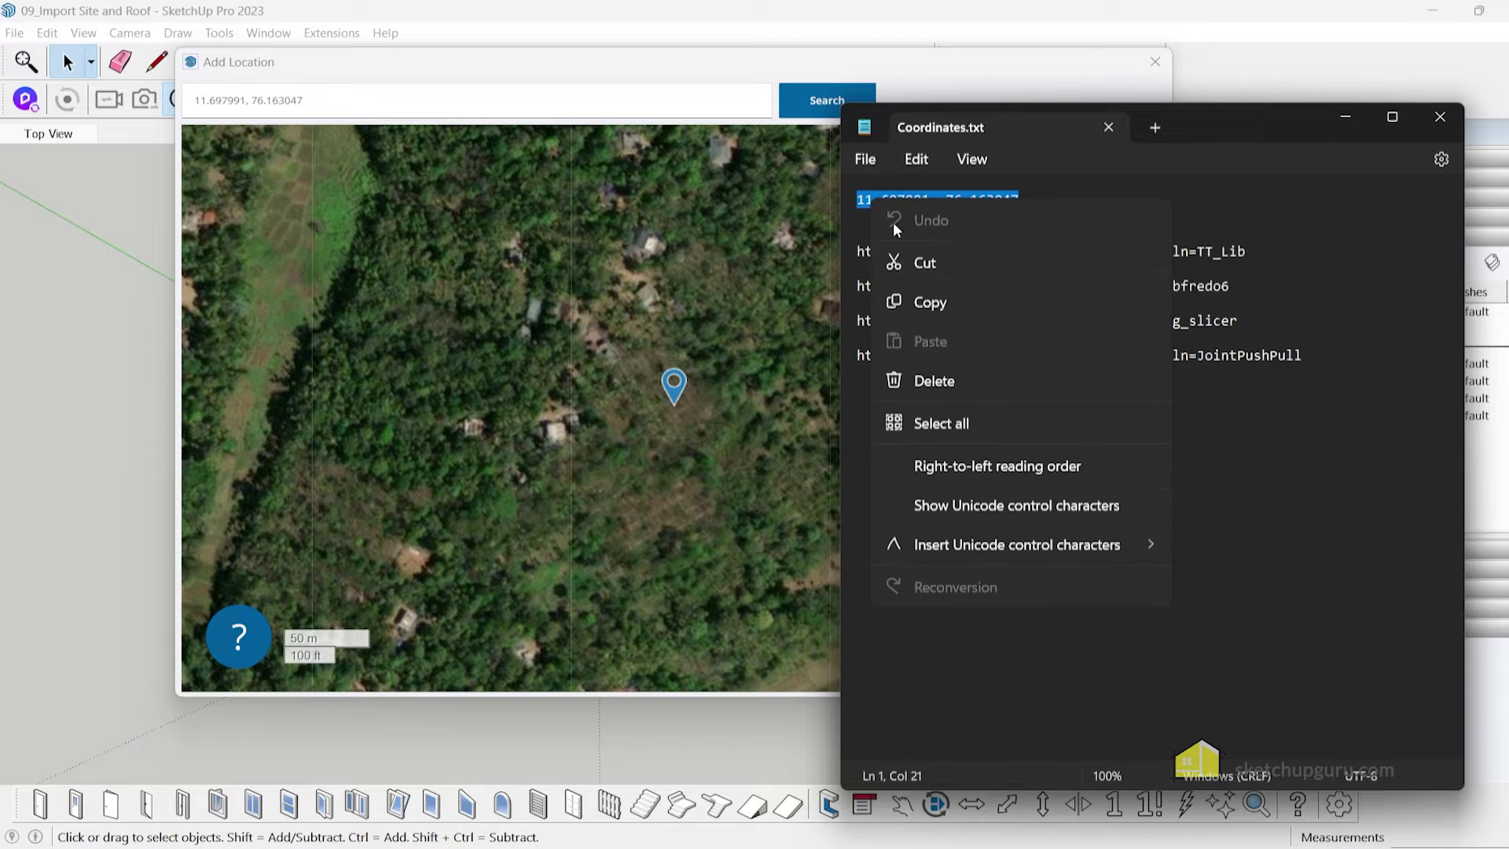
left_click(935, 297)
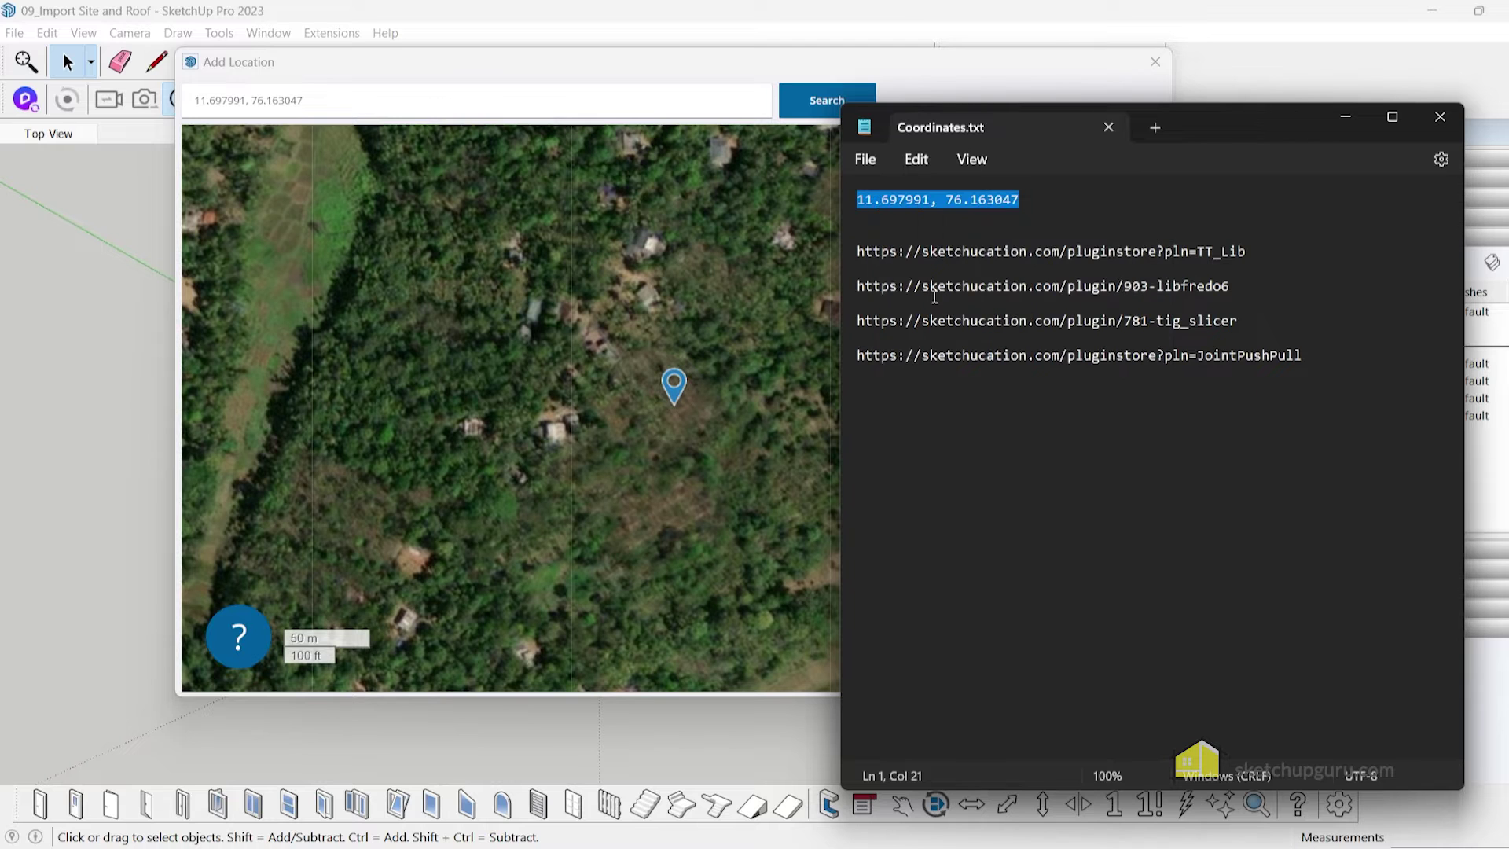
Return to Add Location in SketchUp and search the map for the coordinates 11.697991, 76.163047.
left_click(1344, 118)
left_click(341, 110)
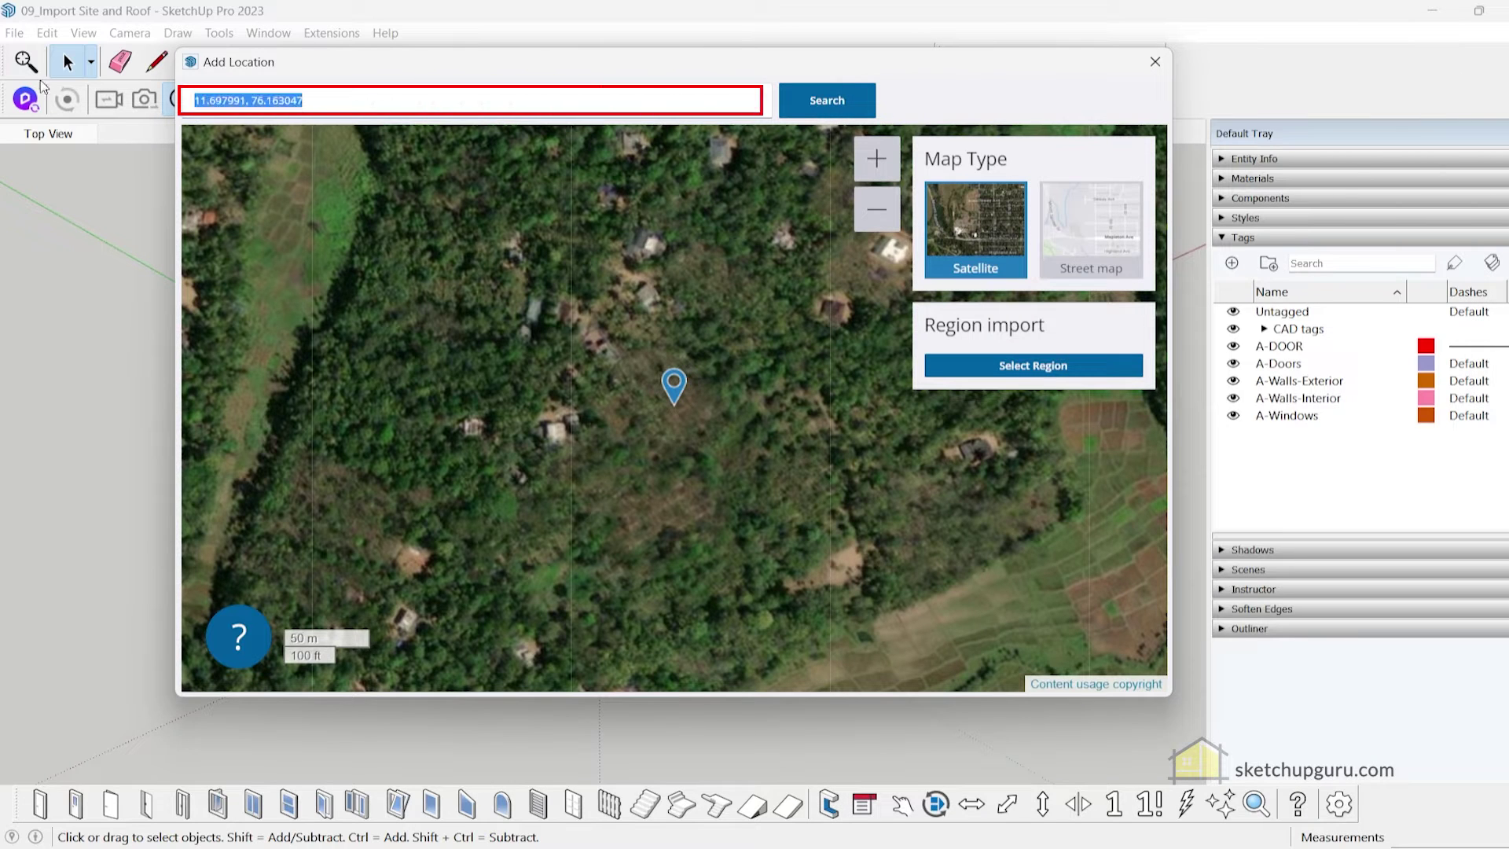
left_click(568, 116)
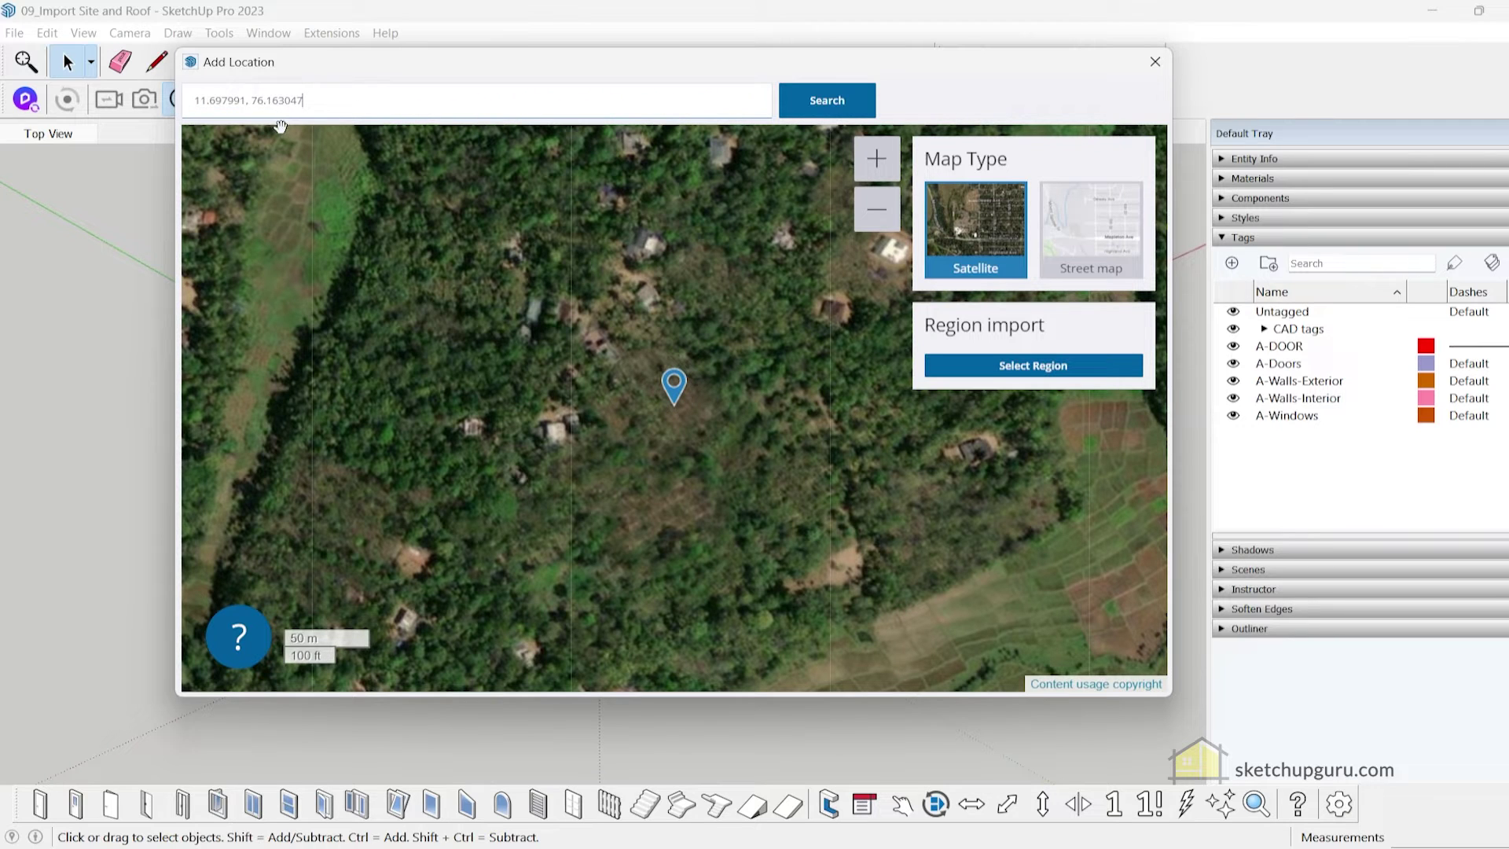
left_click(813, 110)
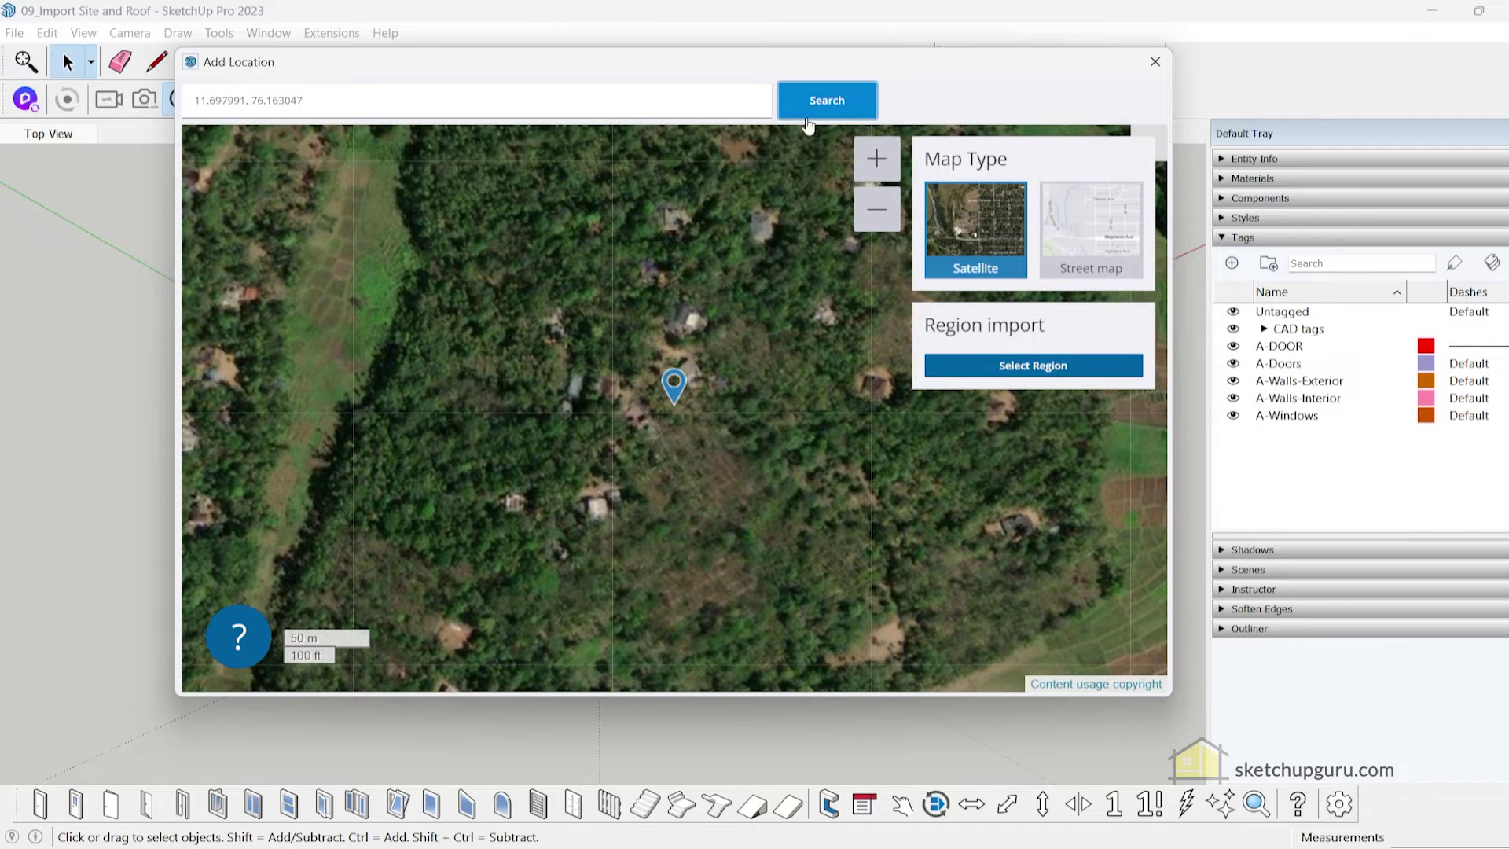
left_click_drag(742, 406, 723, 403)
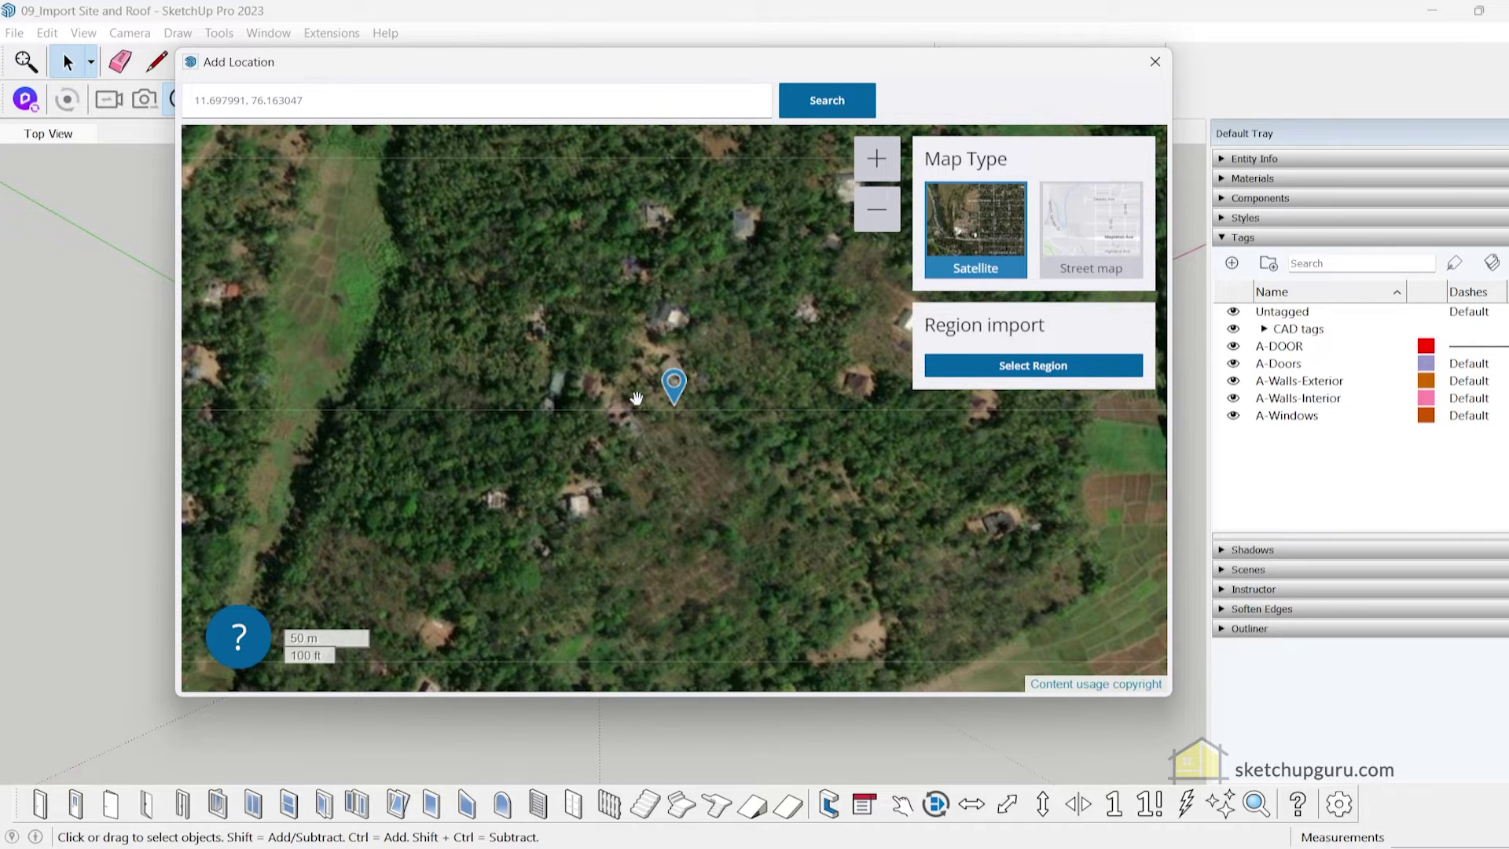
left_click_drag(589, 428, 599, 431)
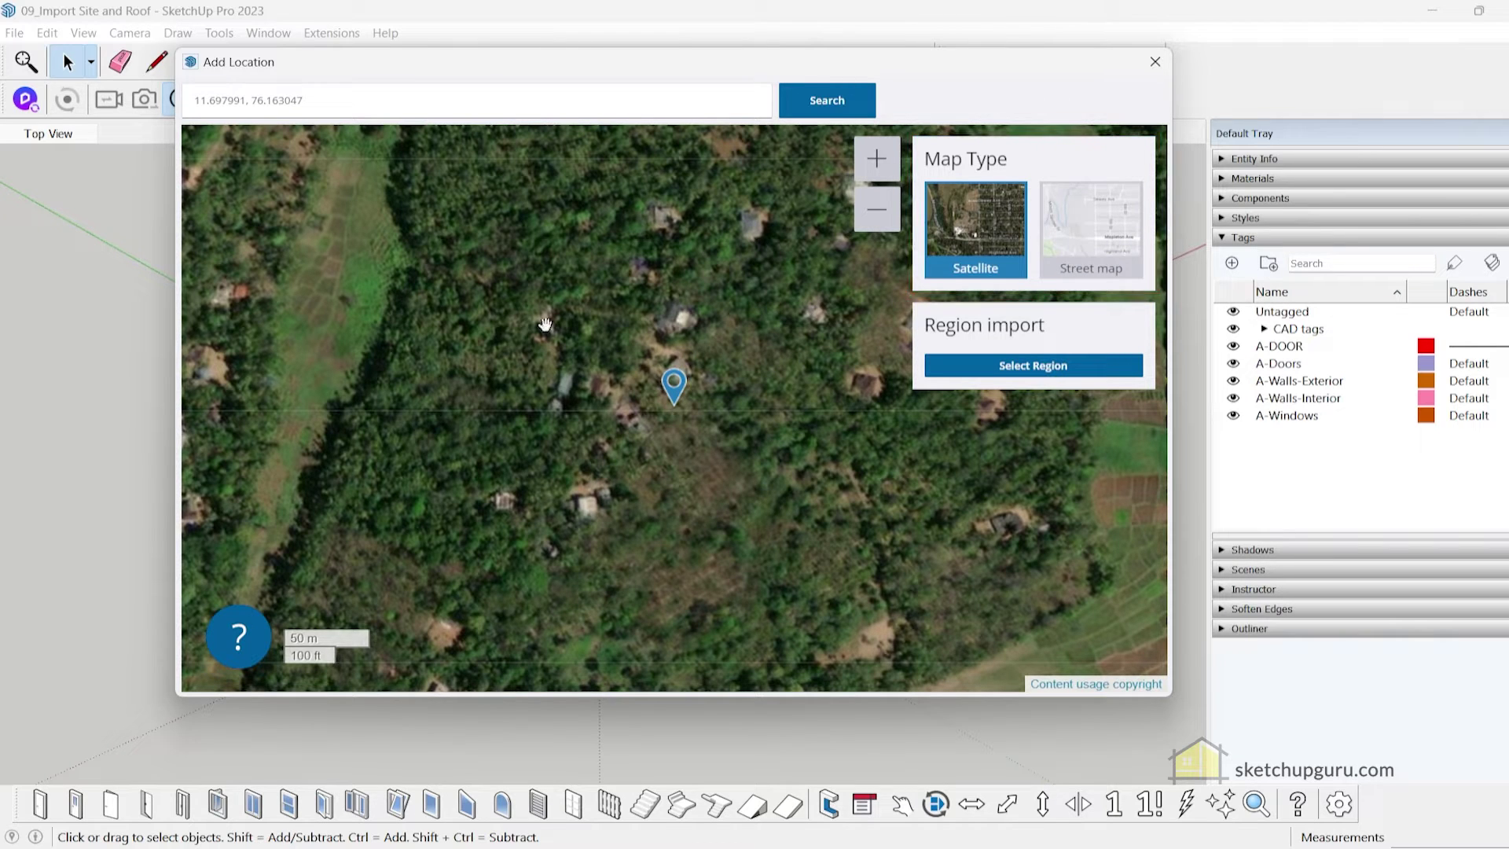
Preview the area around the marker as a street map at several zoom levels, and return to the satellite map.
left_click(1087, 217)
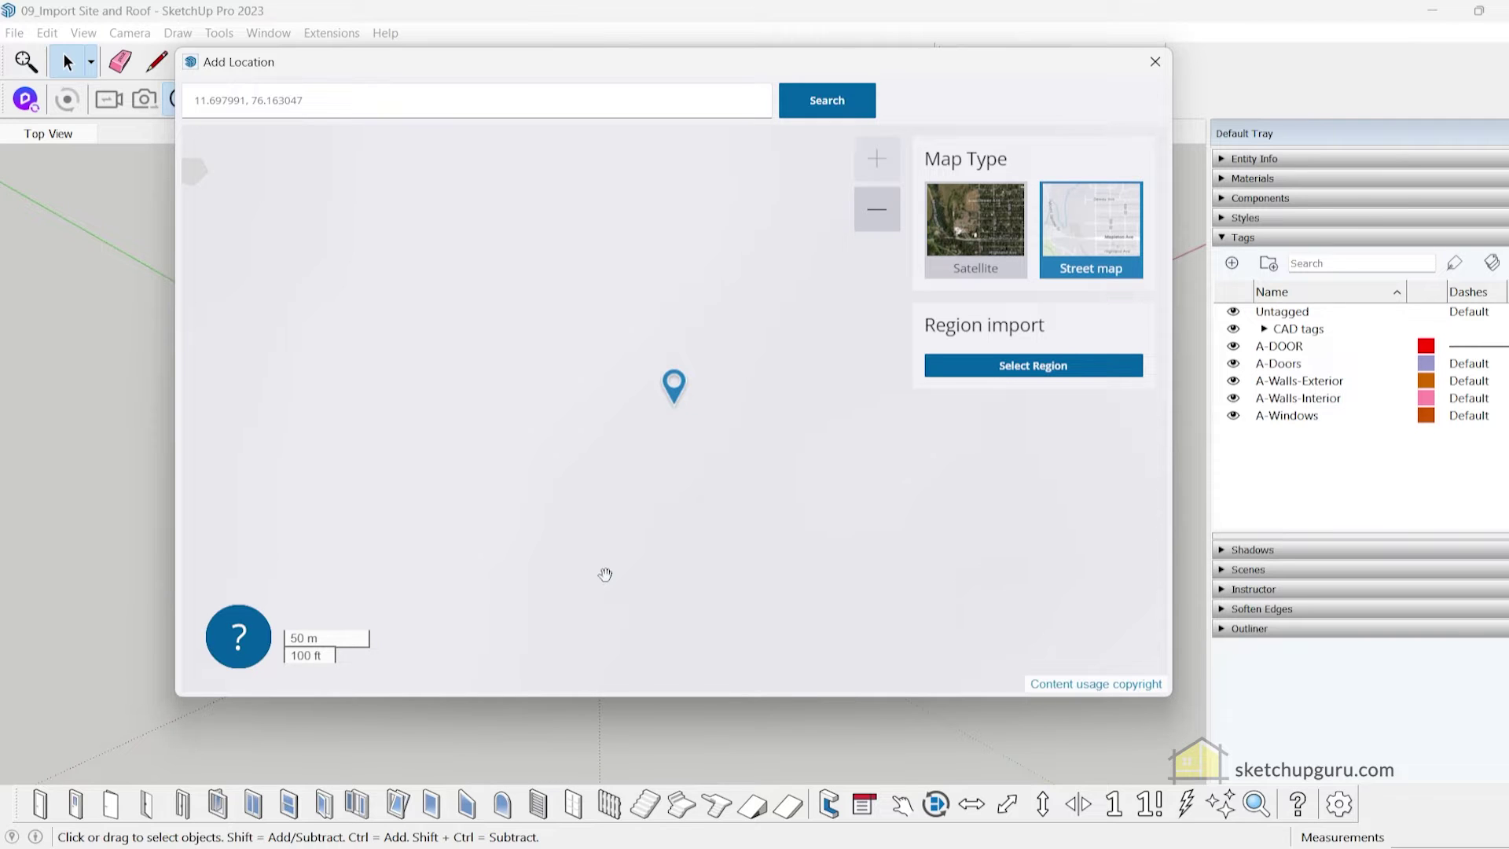
left_click(874, 219)
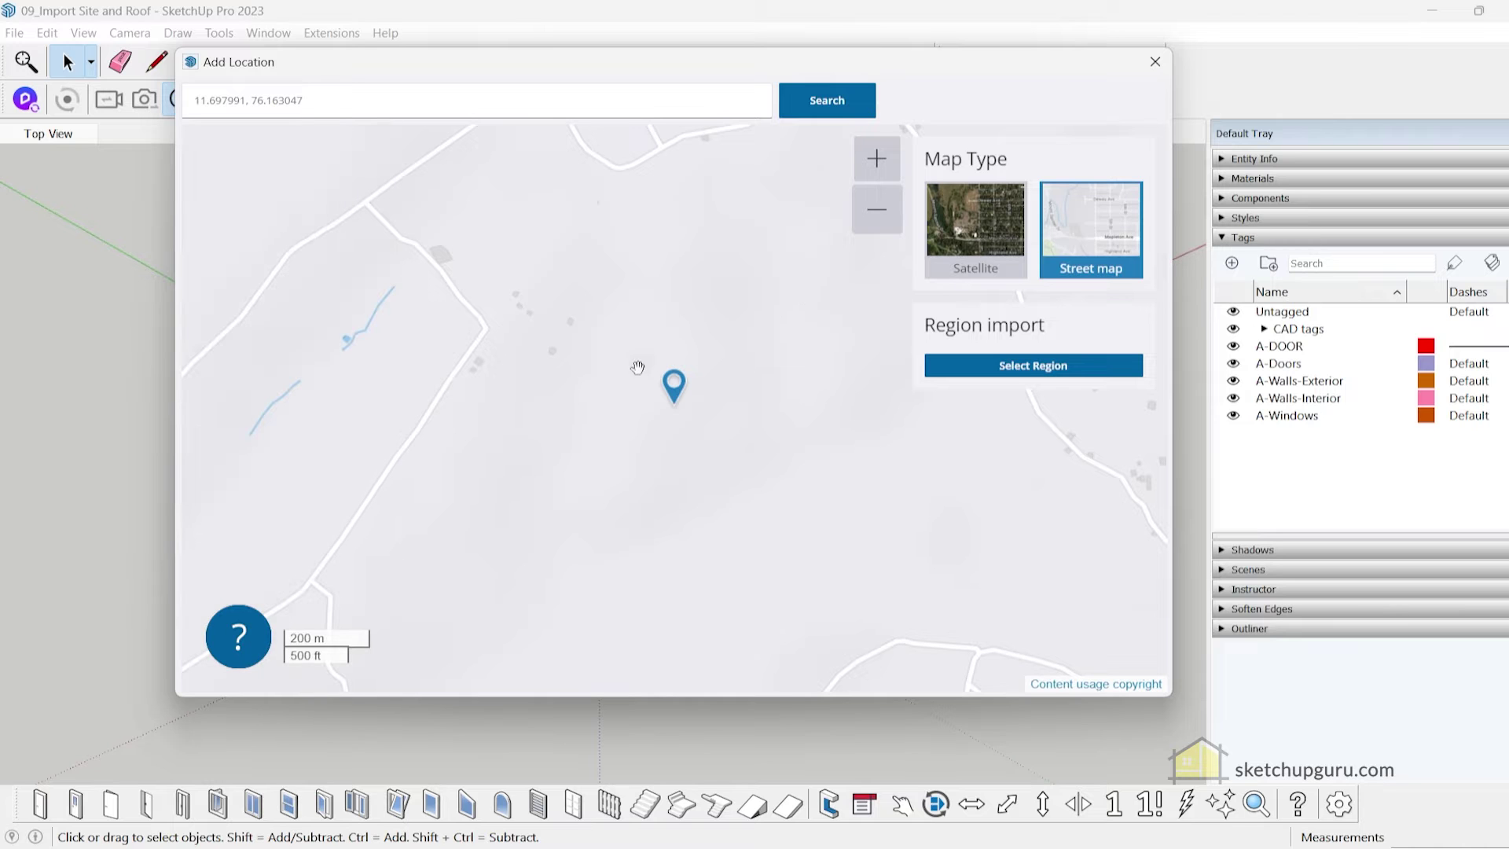
scroll(578, 383, "up", 1)
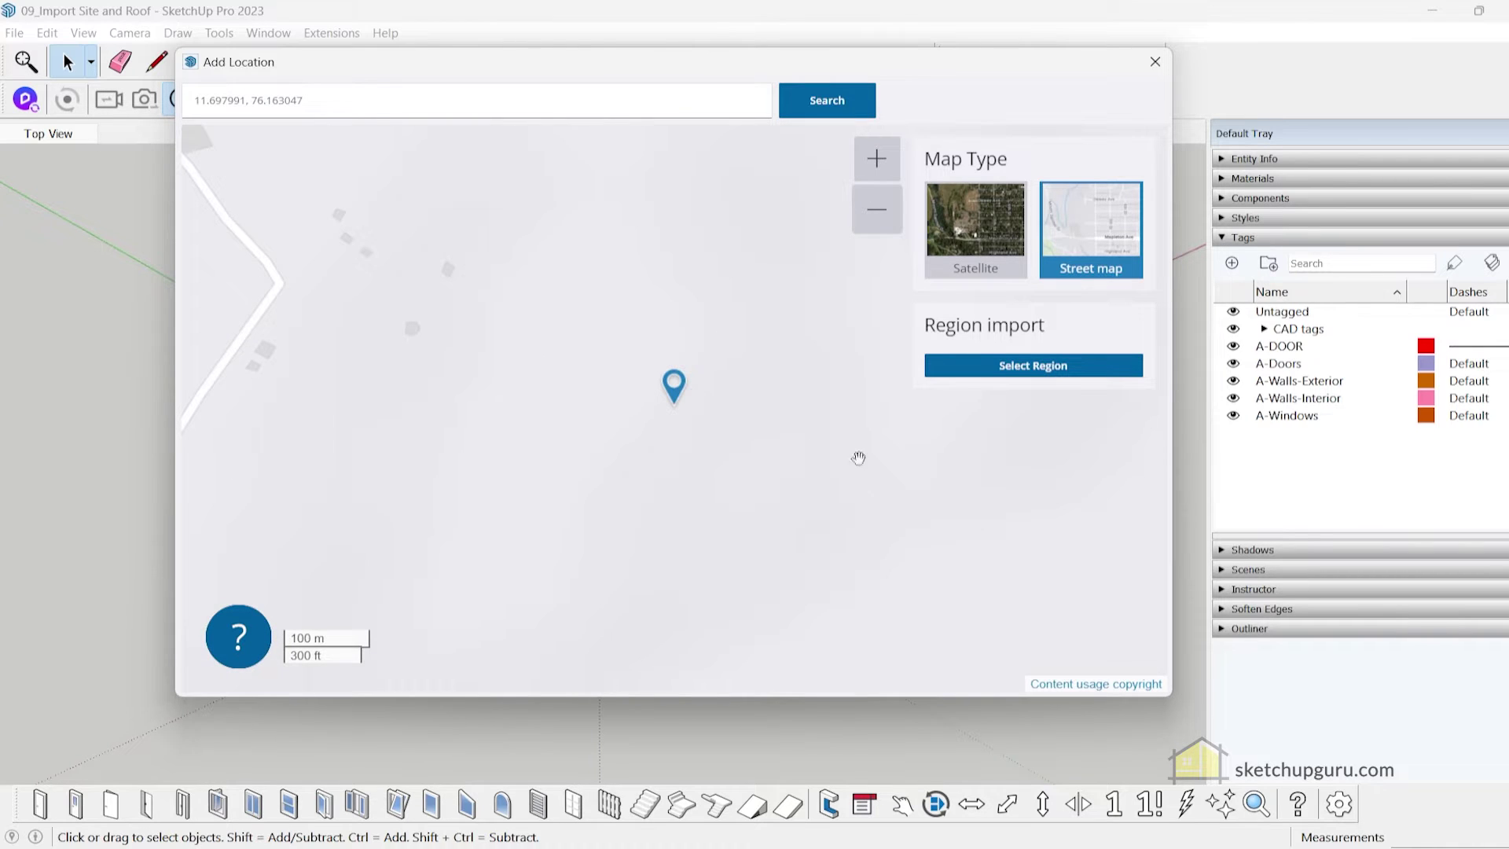
left_click(974, 226)
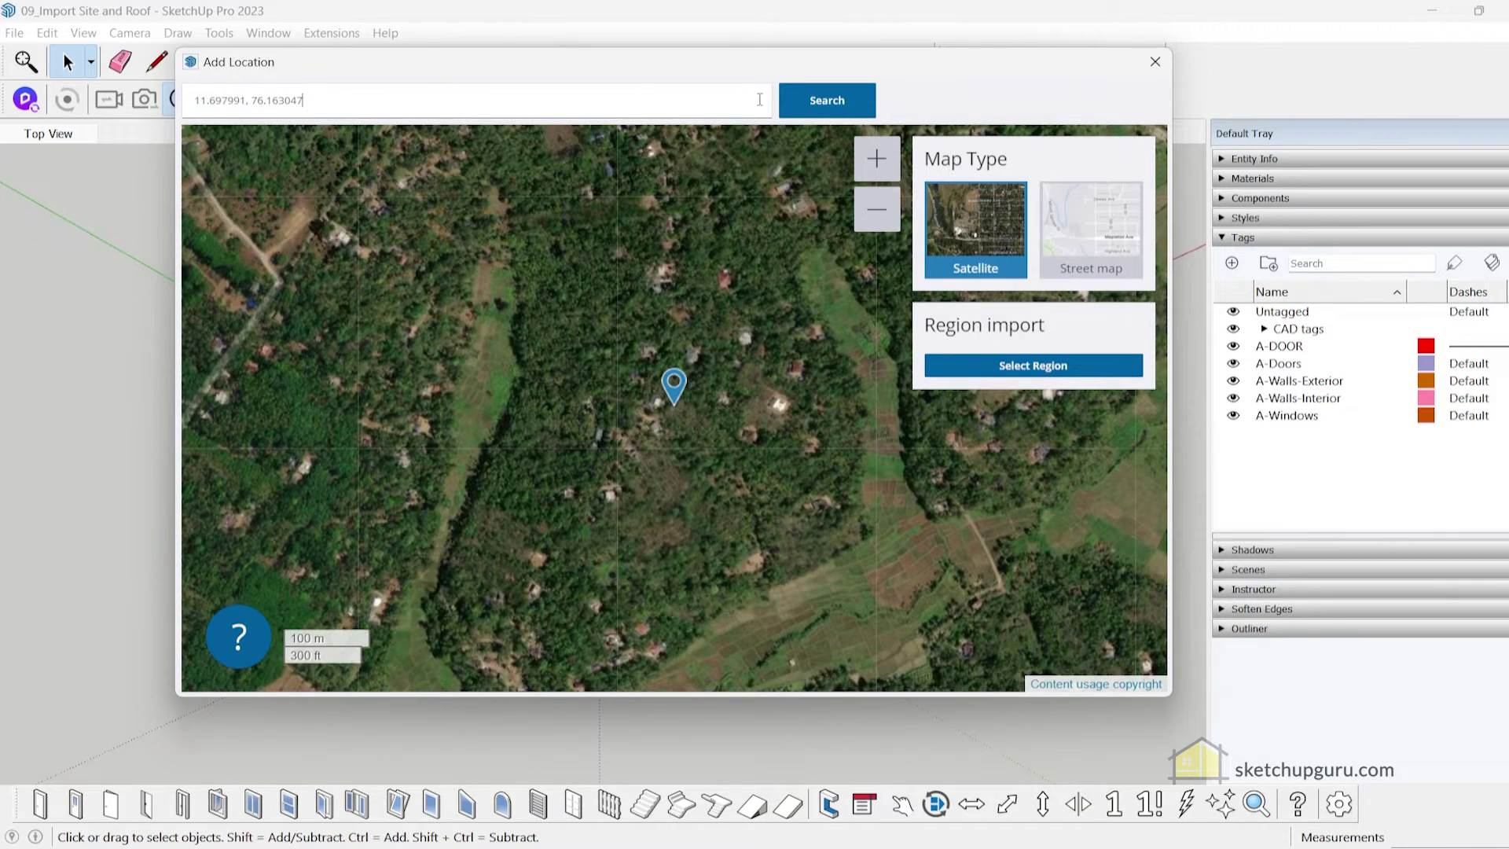
Search for the coordinates again to recentre the satellite map, and reposition the Add Location window.
left_click(827, 100)
scroll(660, 414, "down", 3)
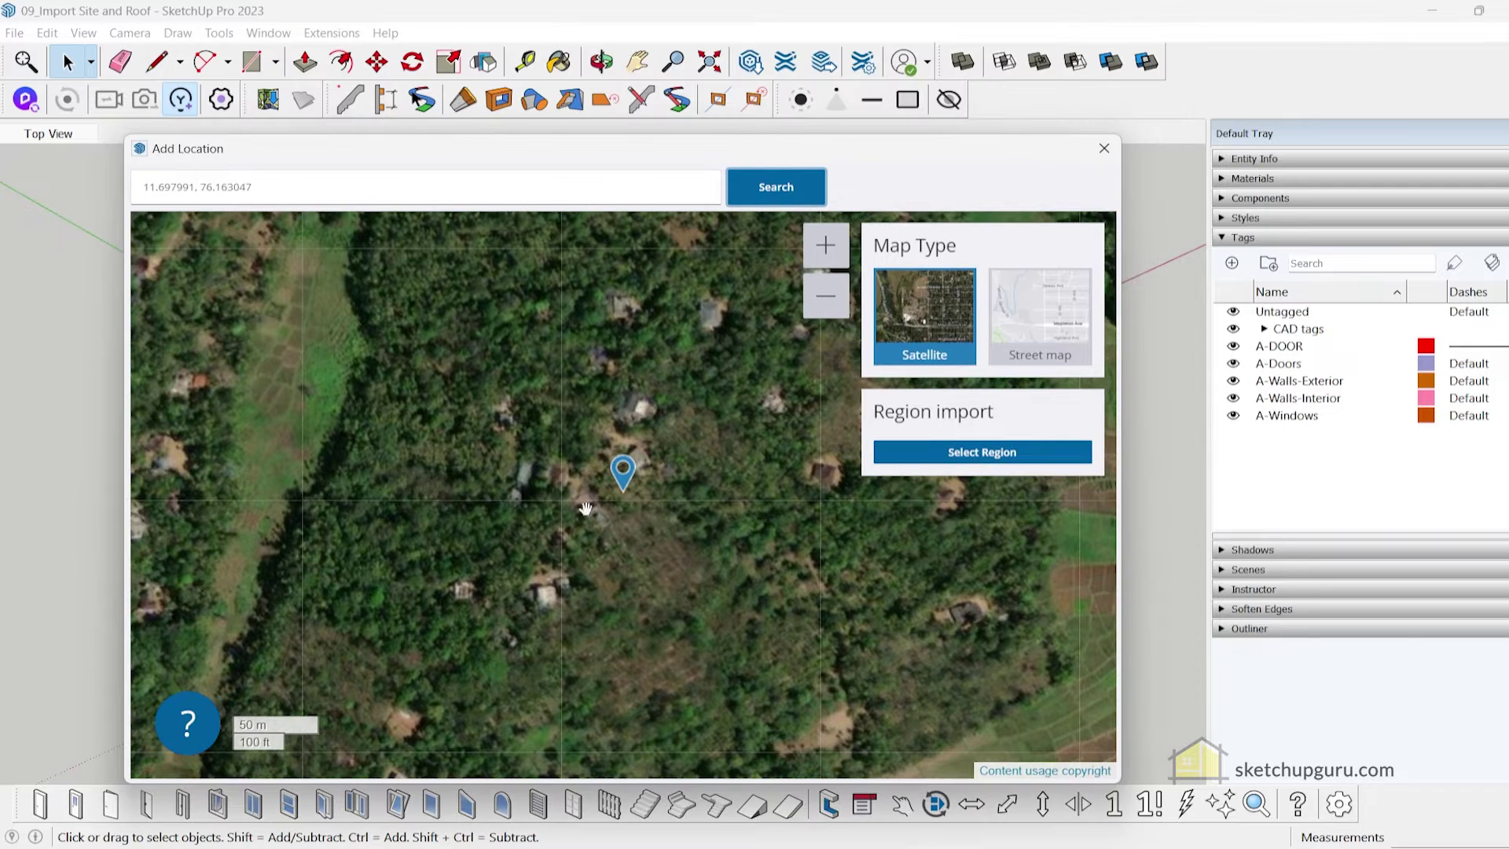
left_click_drag(666, 148, 735, 68)
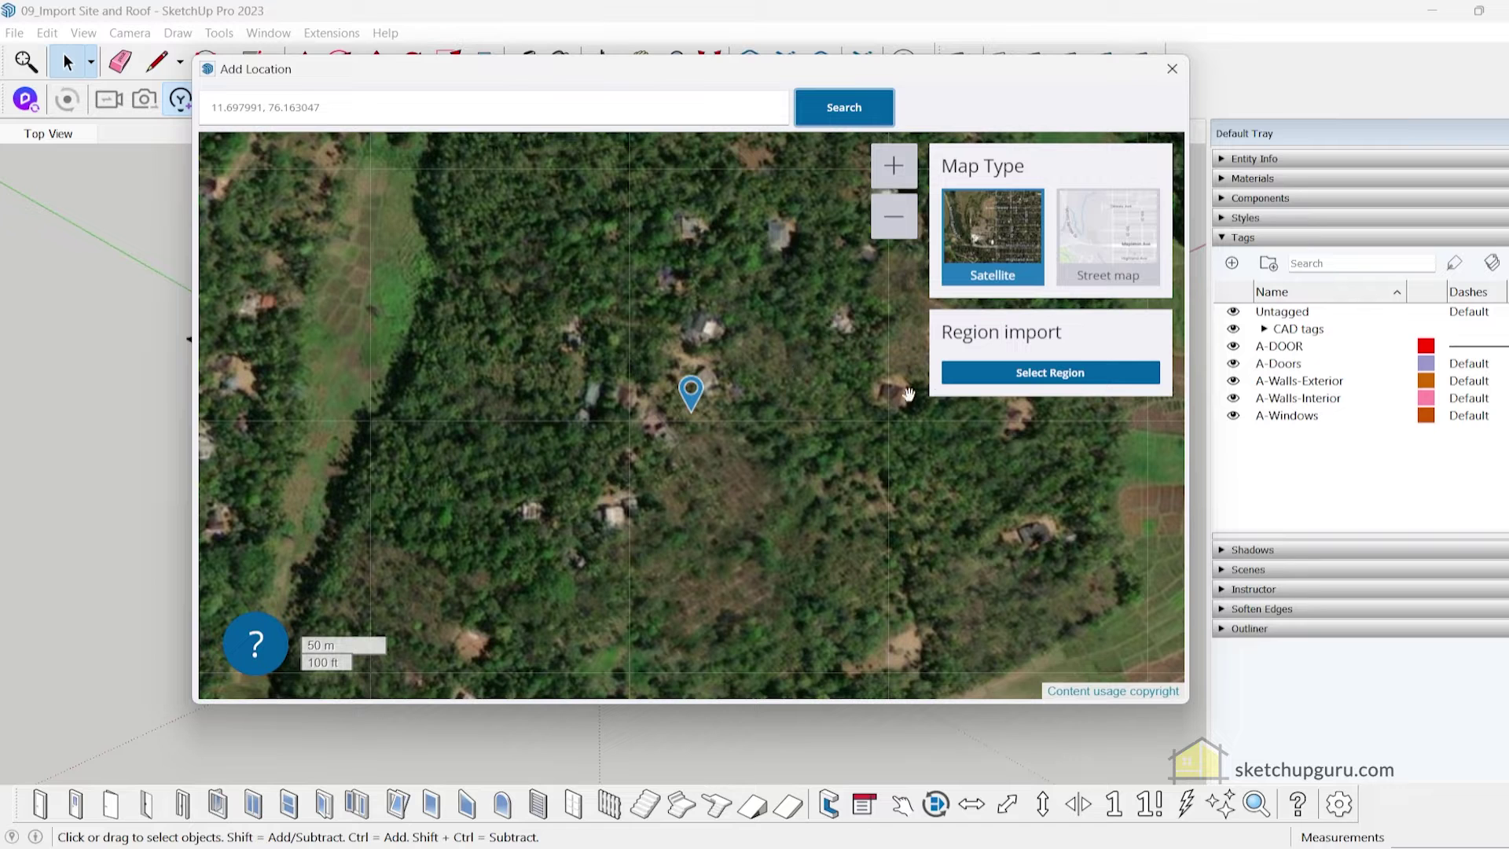
left_click(1014, 374)
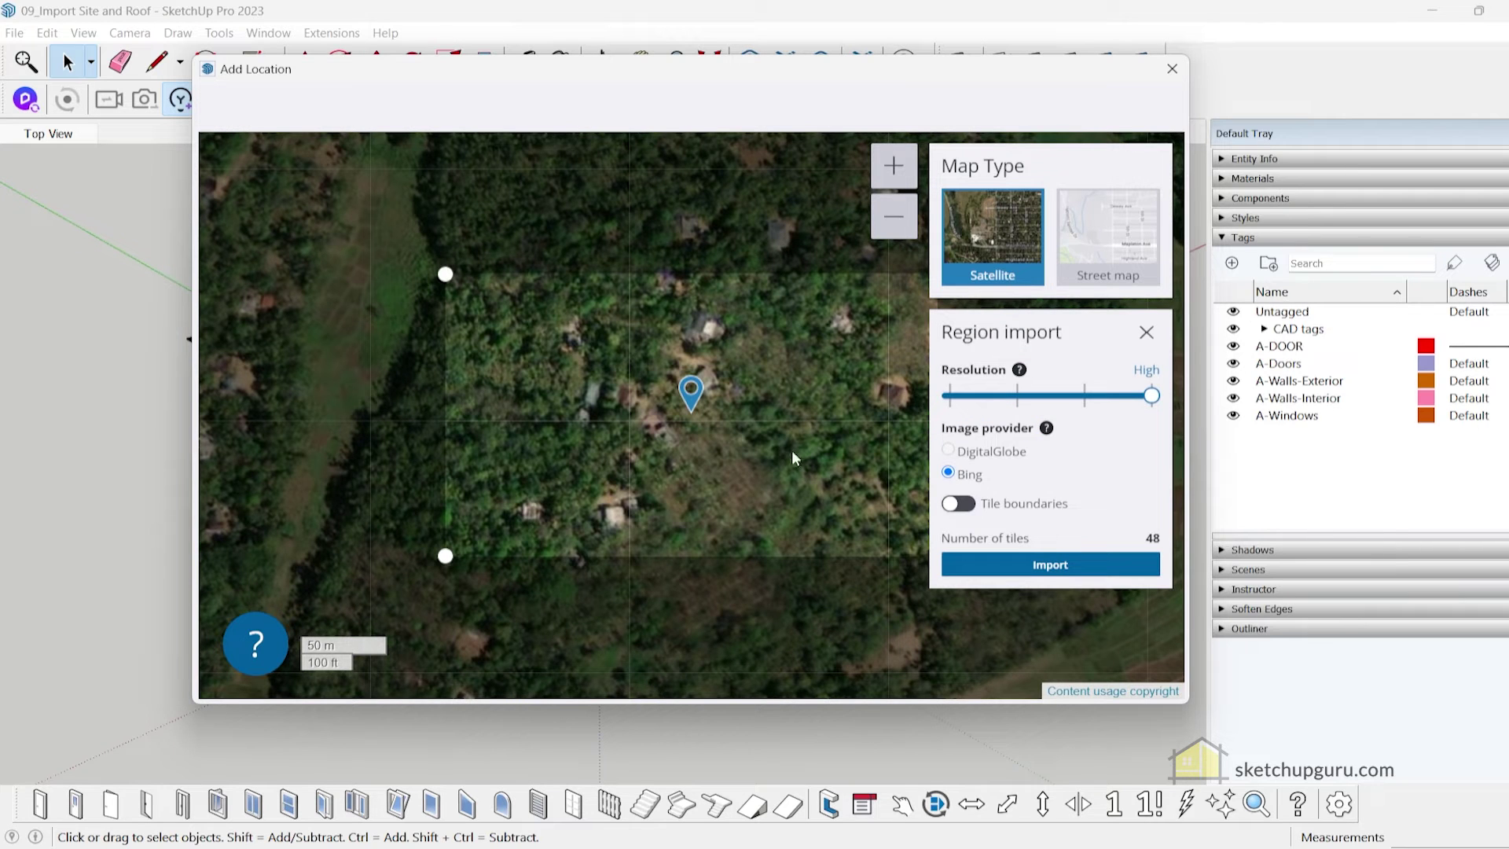
left_click_drag(445, 273, 515, 228)
scroll(544, 356, "down", 2)
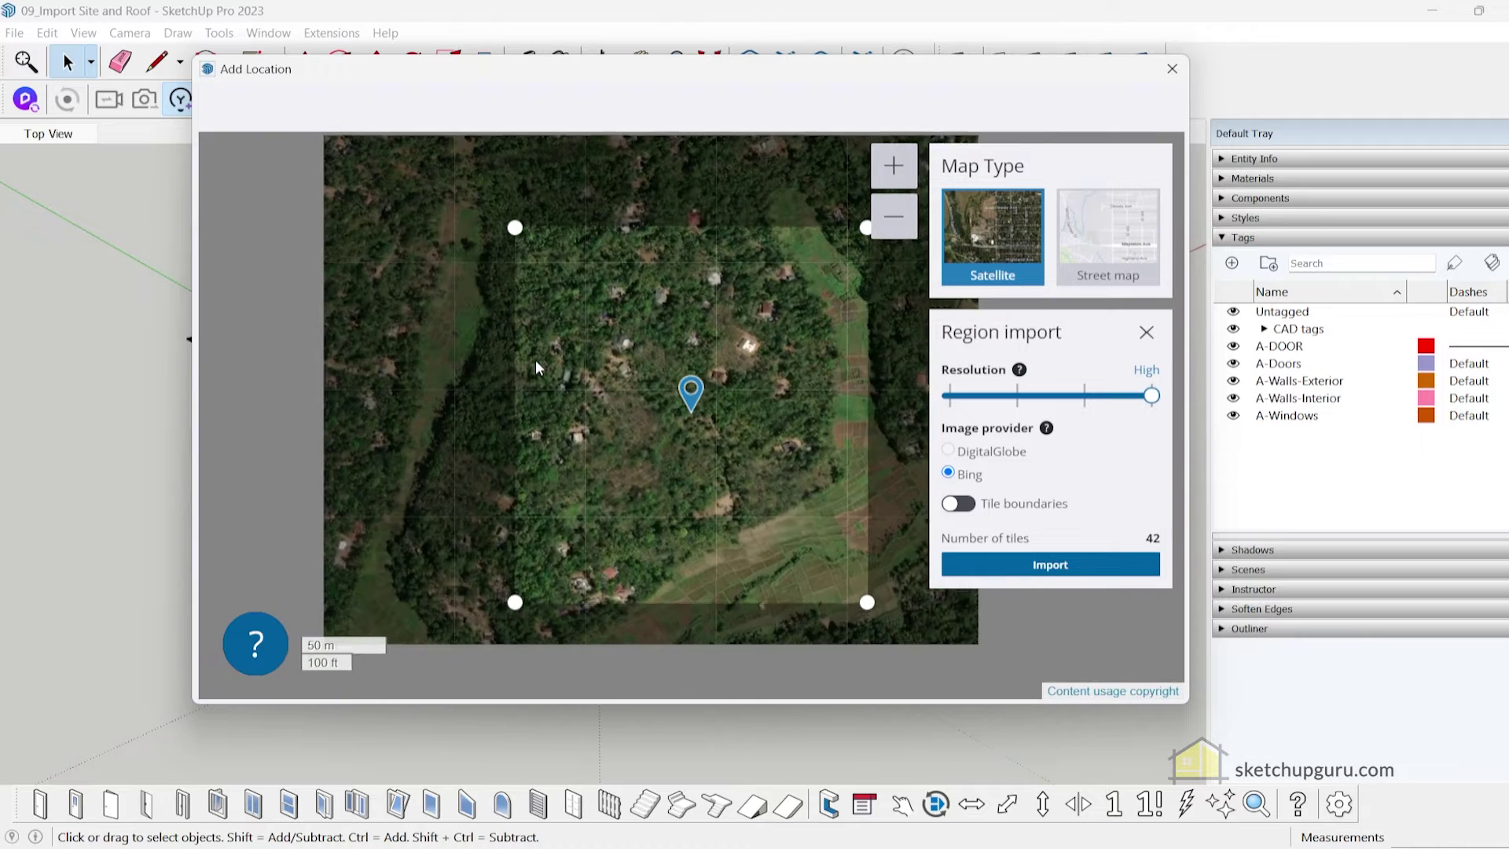
scroll(601, 355, "down", 1)
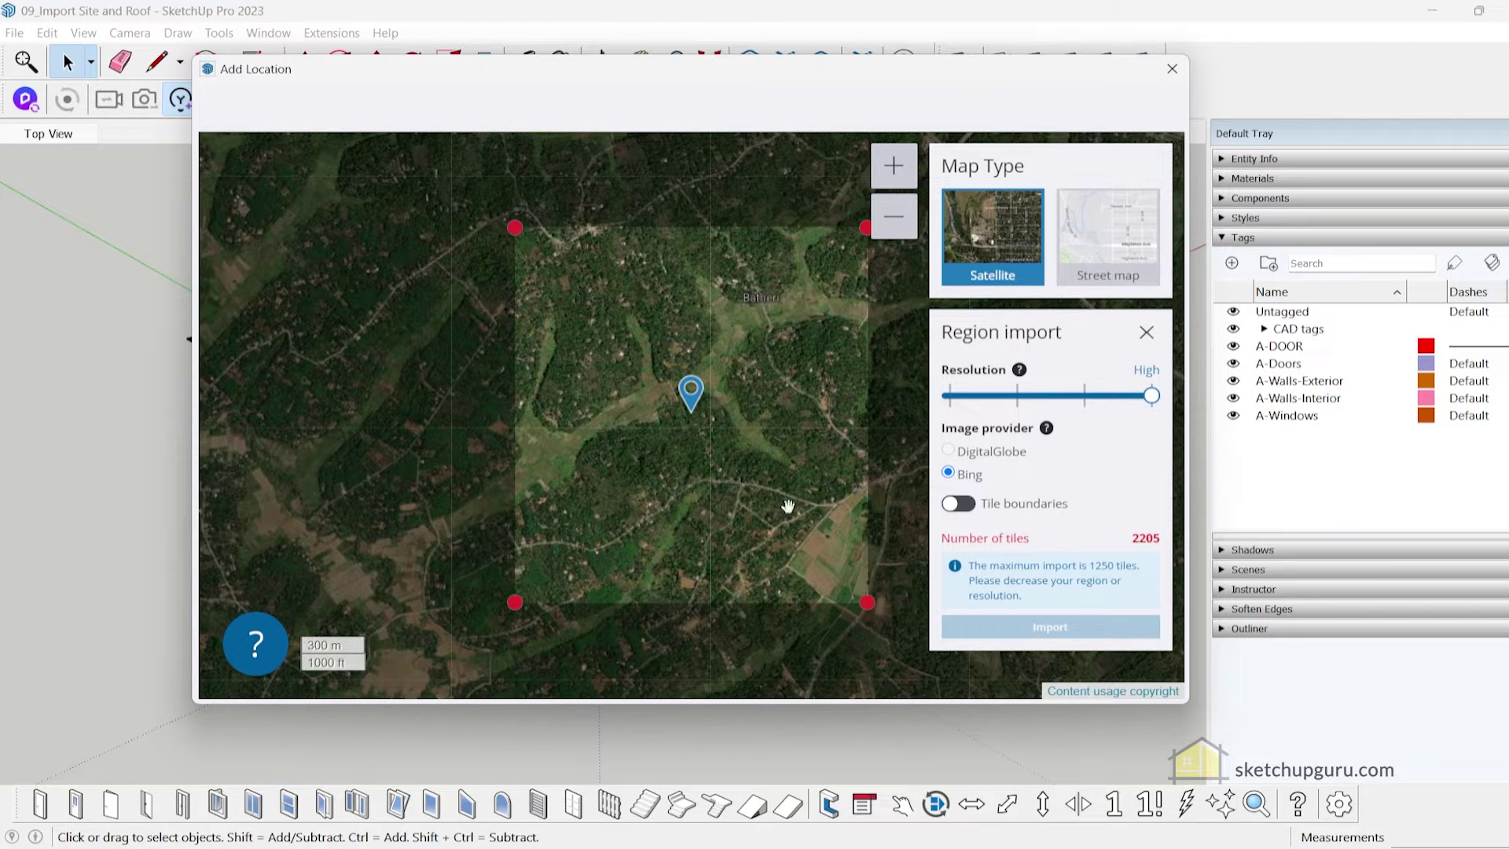
scroll(788, 506, "up", 1)
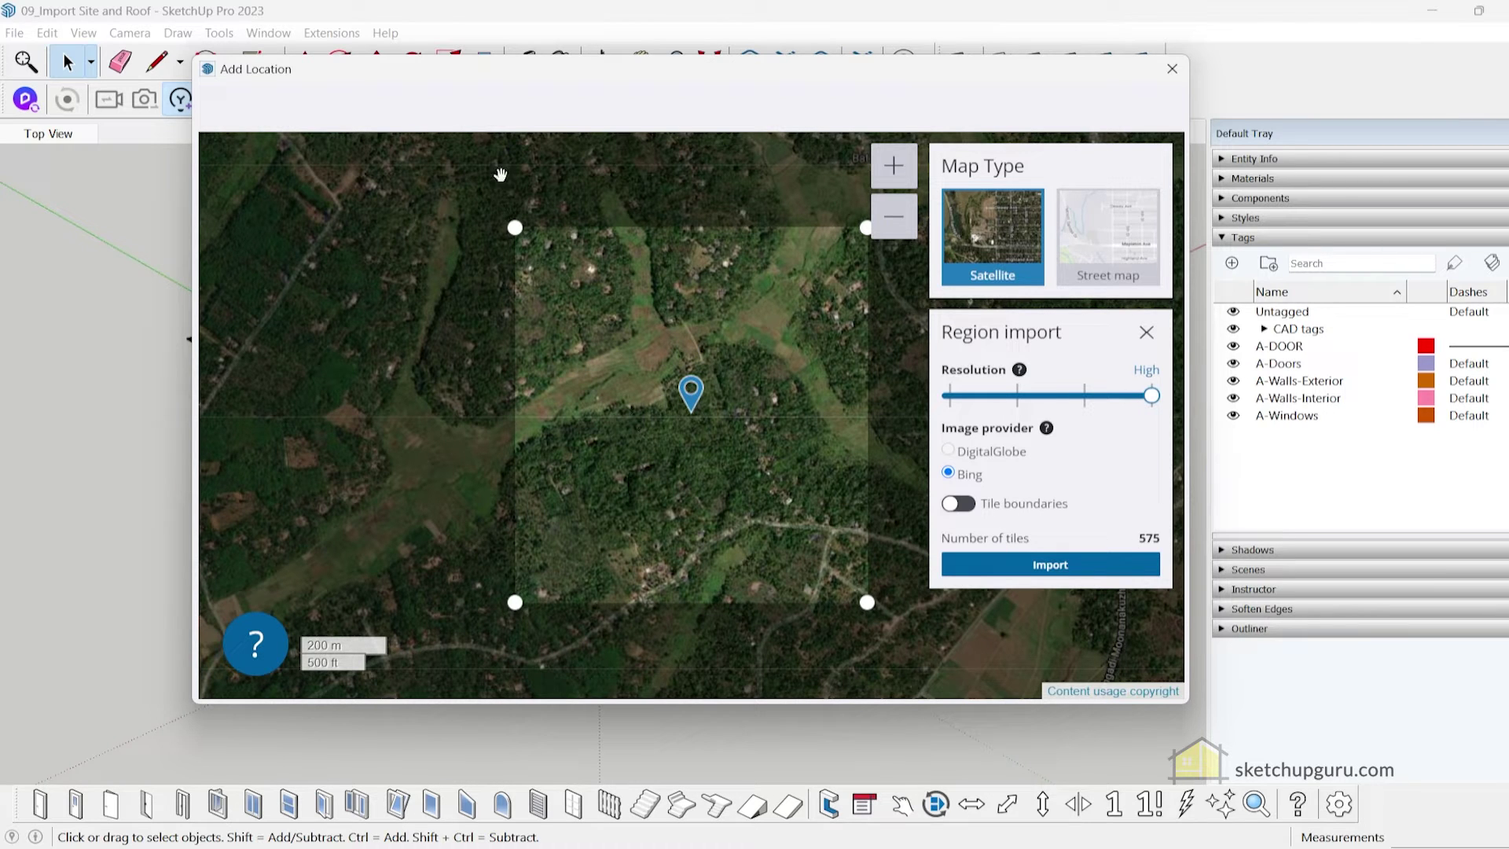
scroll(695, 346, "up", 2)
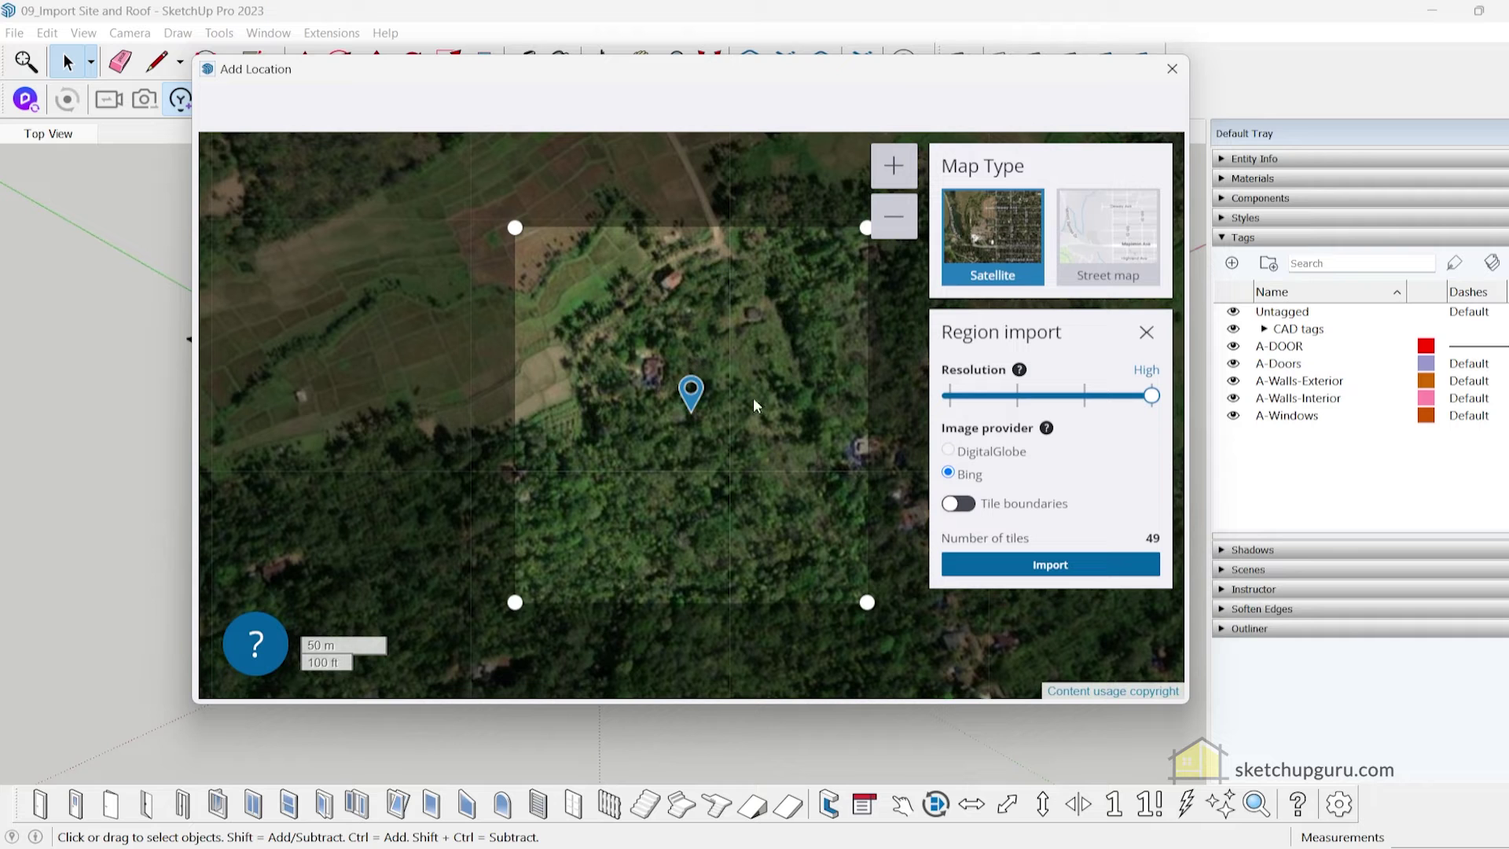
left_click(1146, 335)
Recentre the map on the coordinates and select a narrower, taller import region around the marker.
left_click(844, 106)
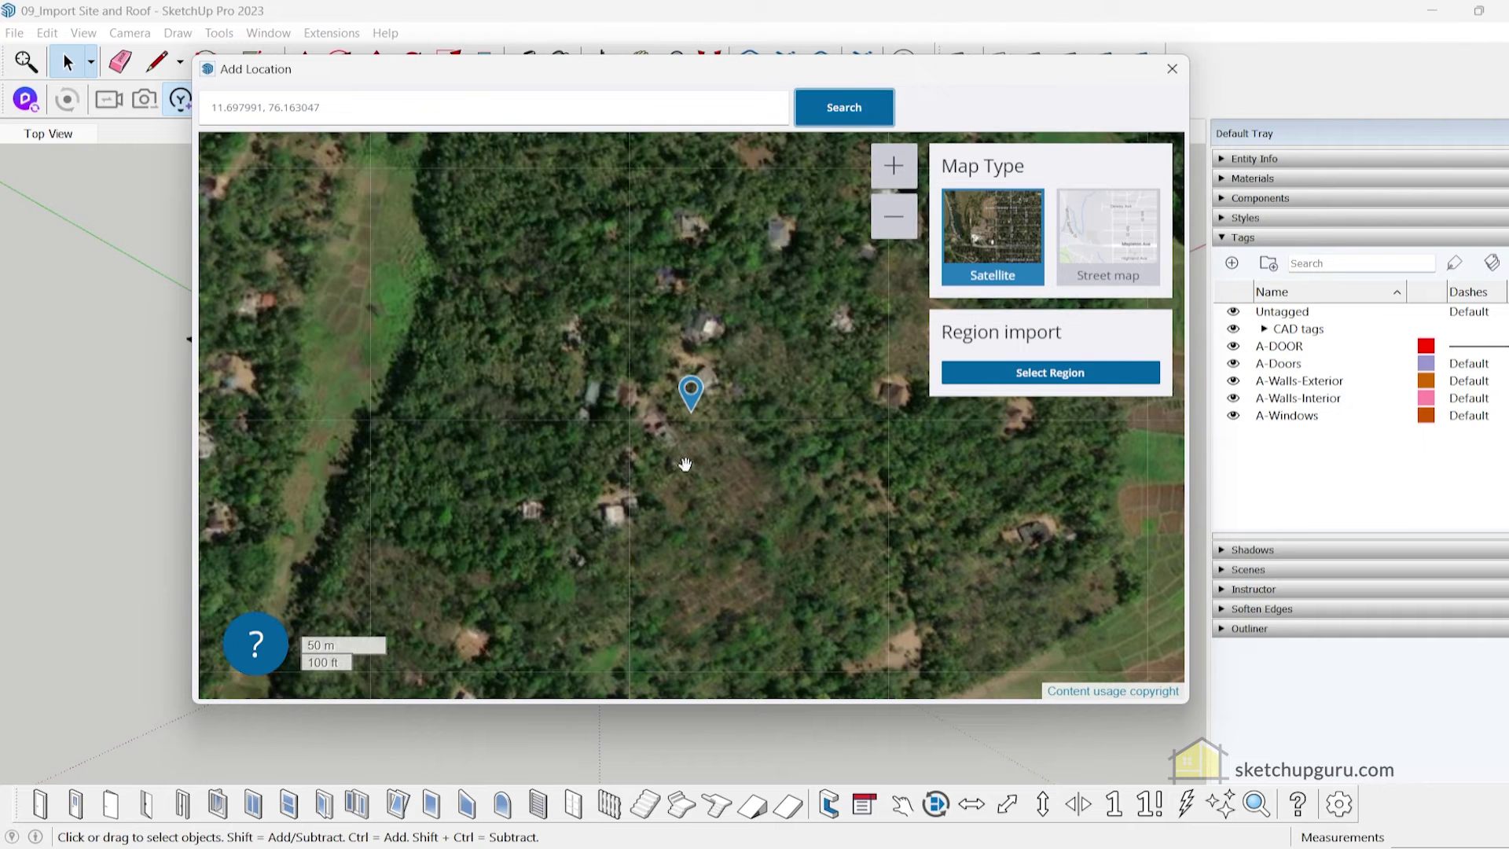
left_click(1050, 372)
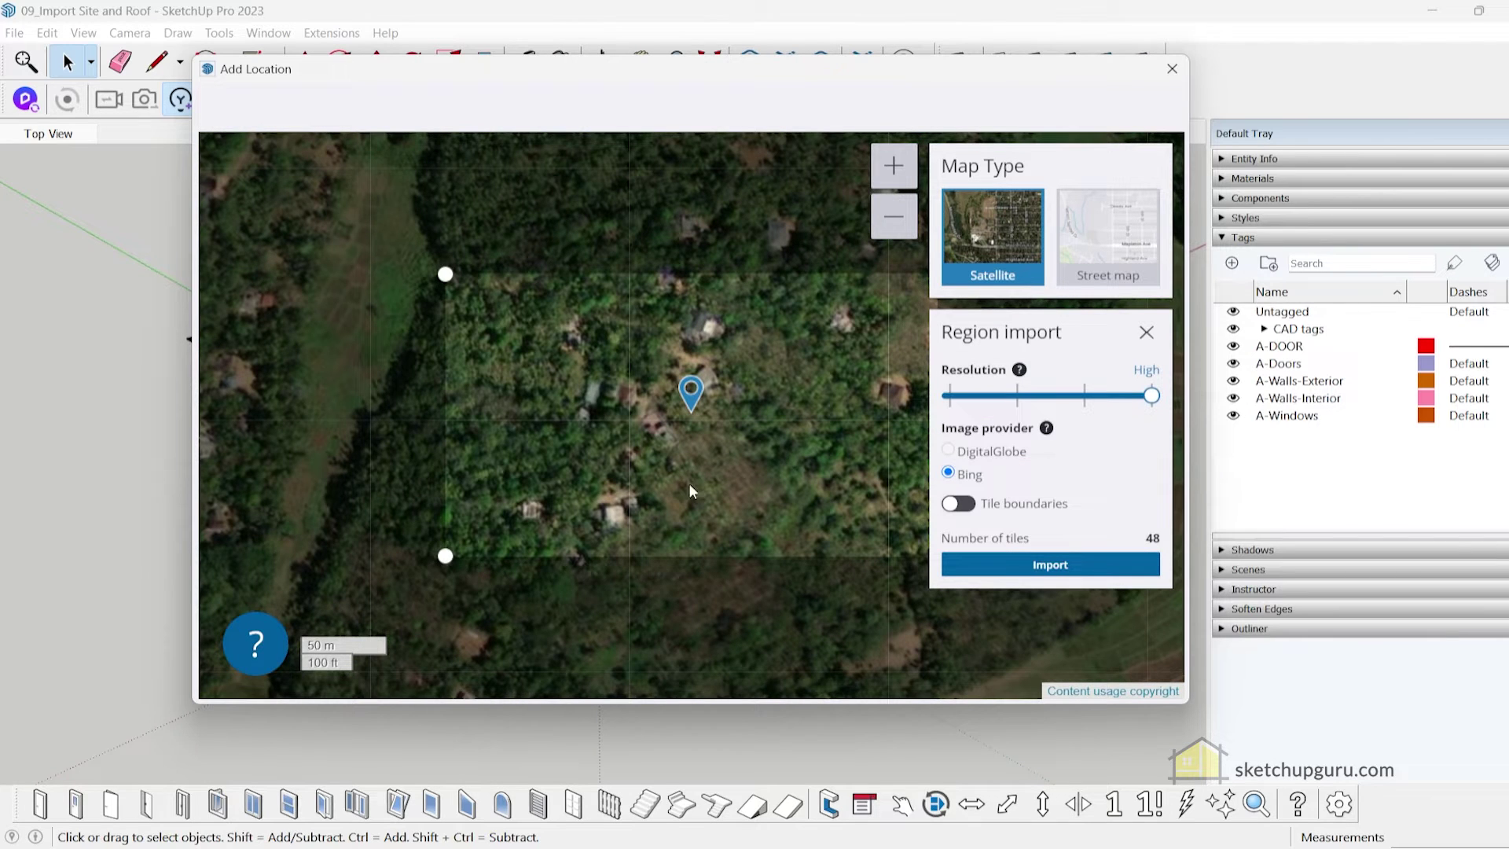
left_click_drag(448, 557, 527, 619)
scroll(649, 437, "up", 2)
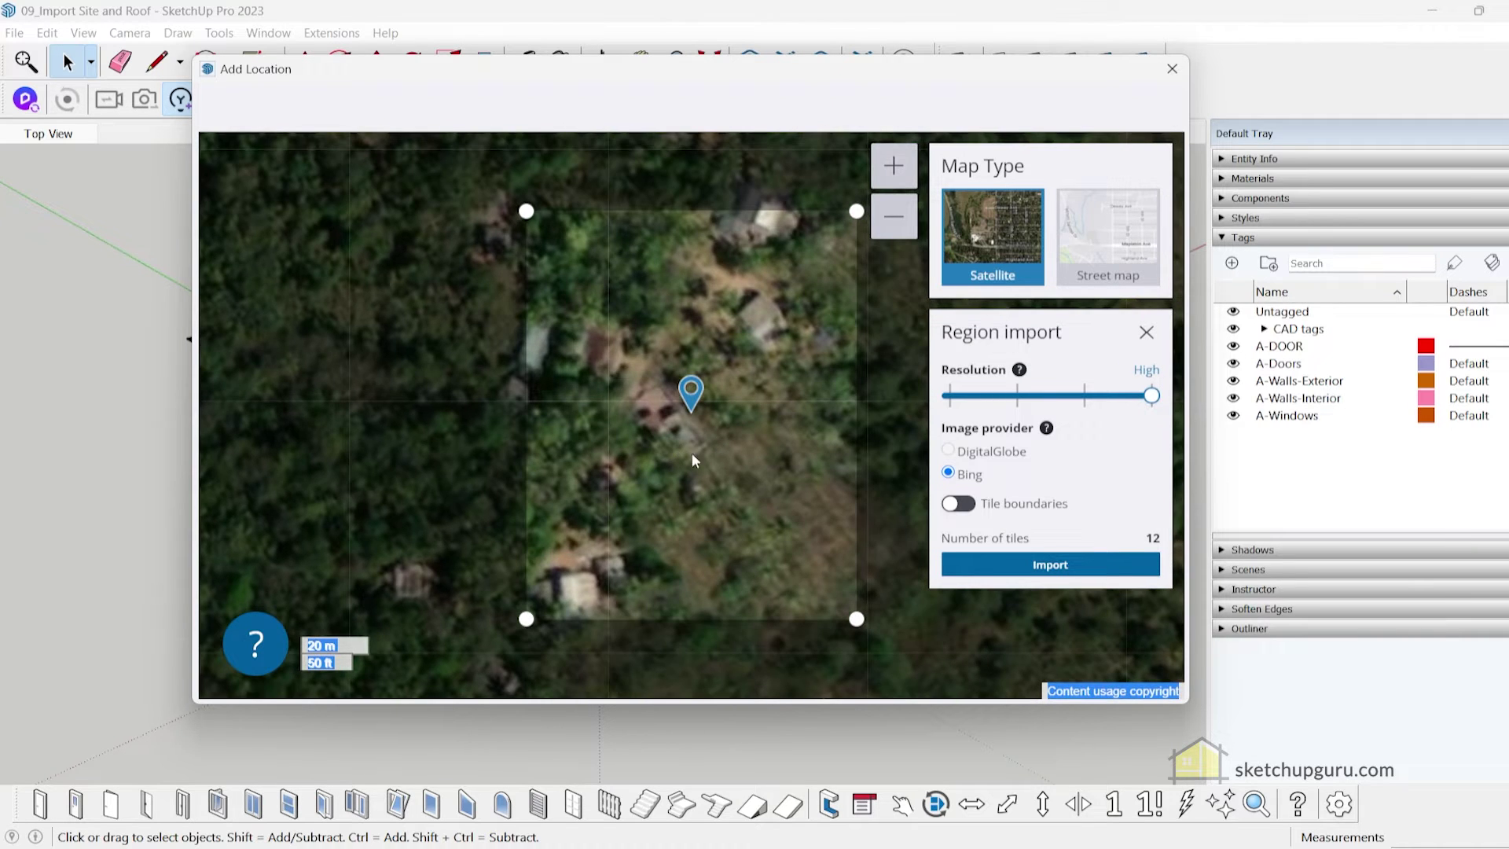
scroll(666, 435, "down", 2)
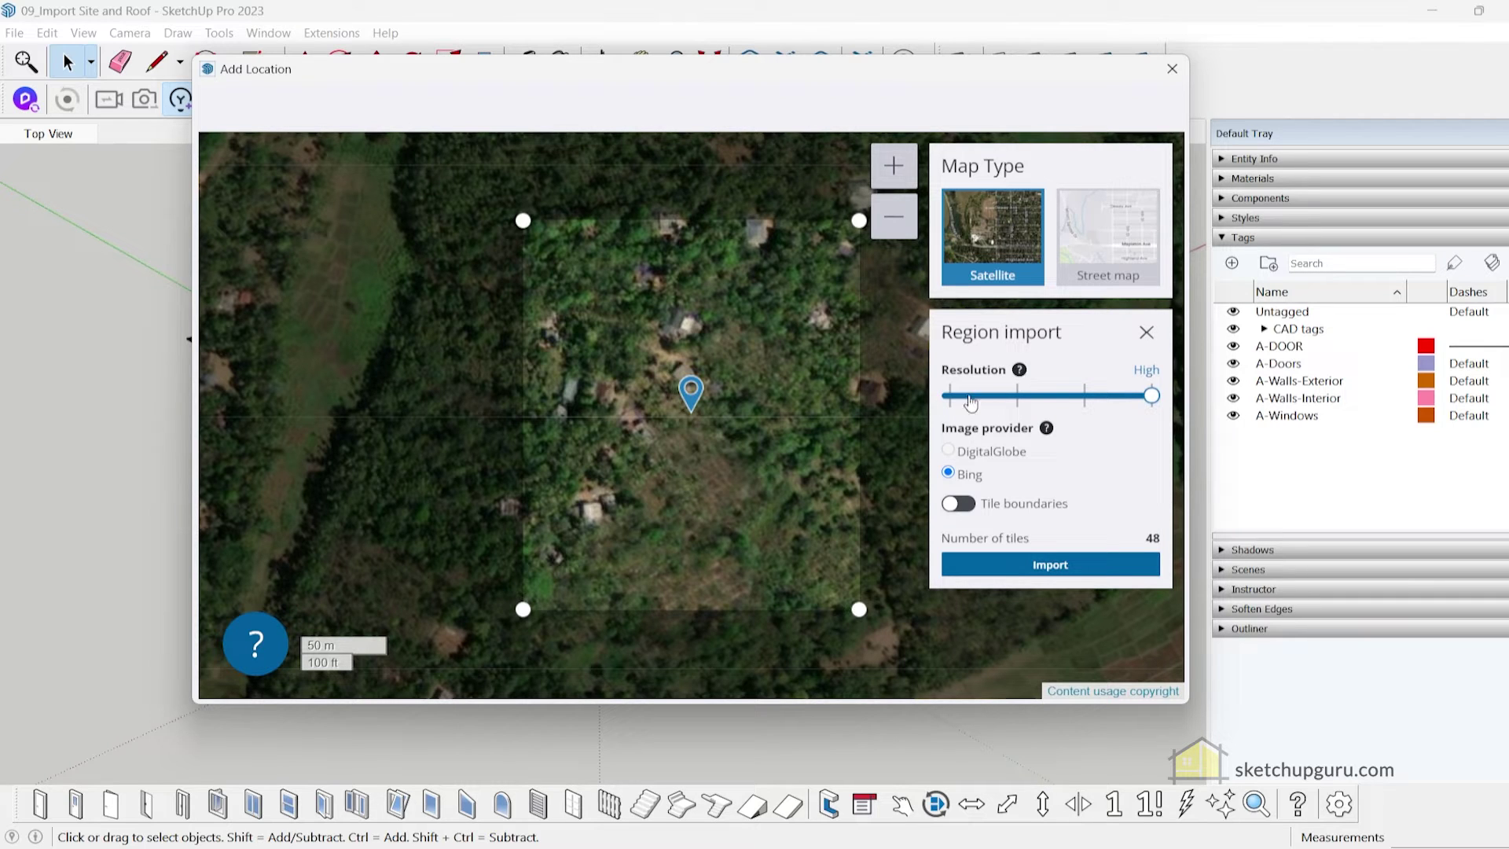
Preview the tile boundaries and import the selected region at High resolution with Bing as the image provider.
mouse_move(1151, 395)
left_mouse_down()
mouse_move(1016, 401)
mouse_move(1152, 402)
left_mouse_up()
mouse_move(999, 465)
left_click(965, 507)
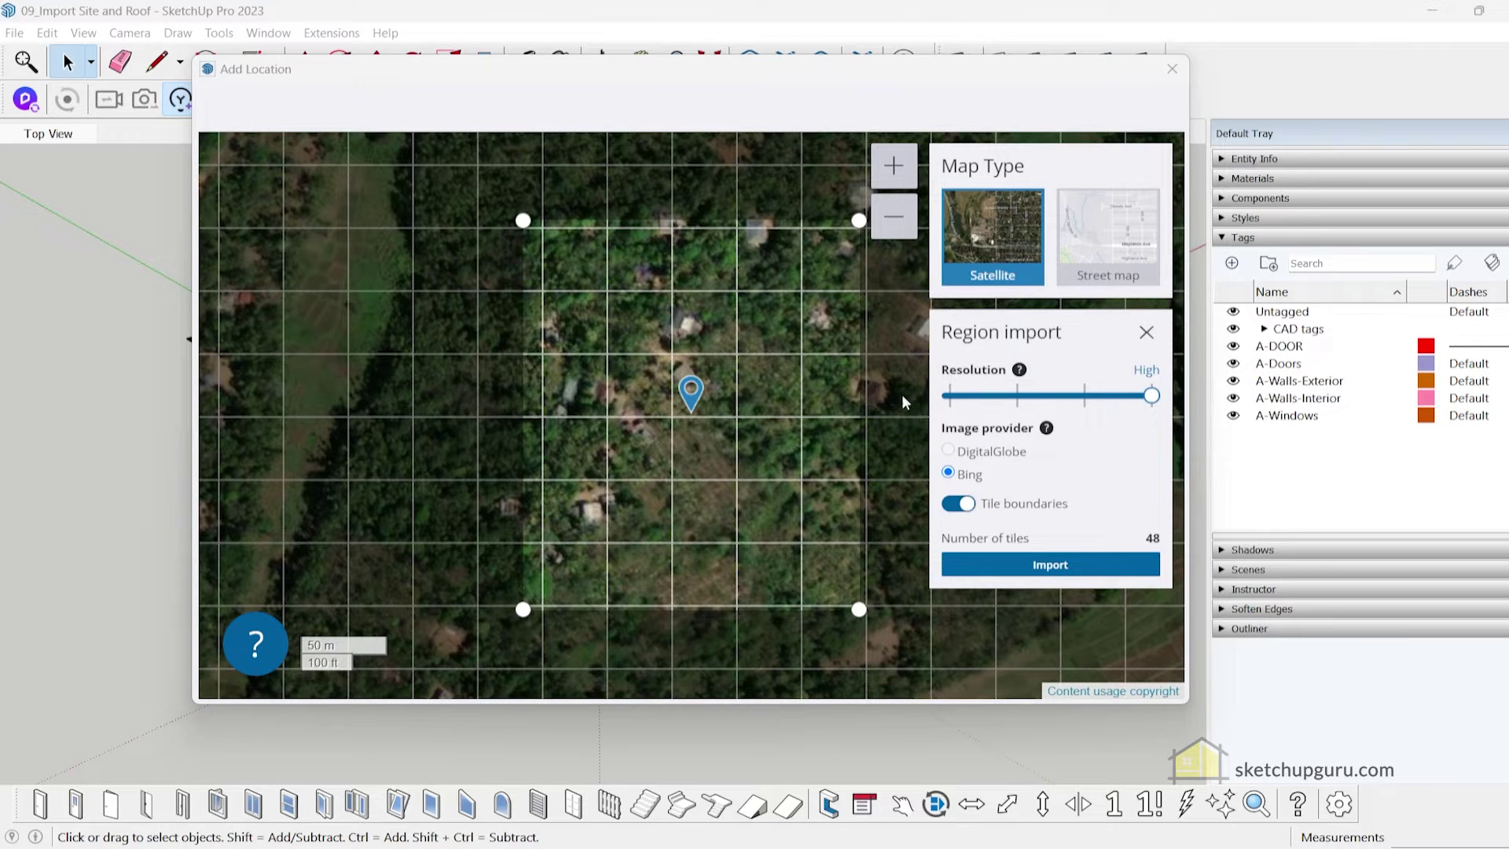
left_click(958, 504)
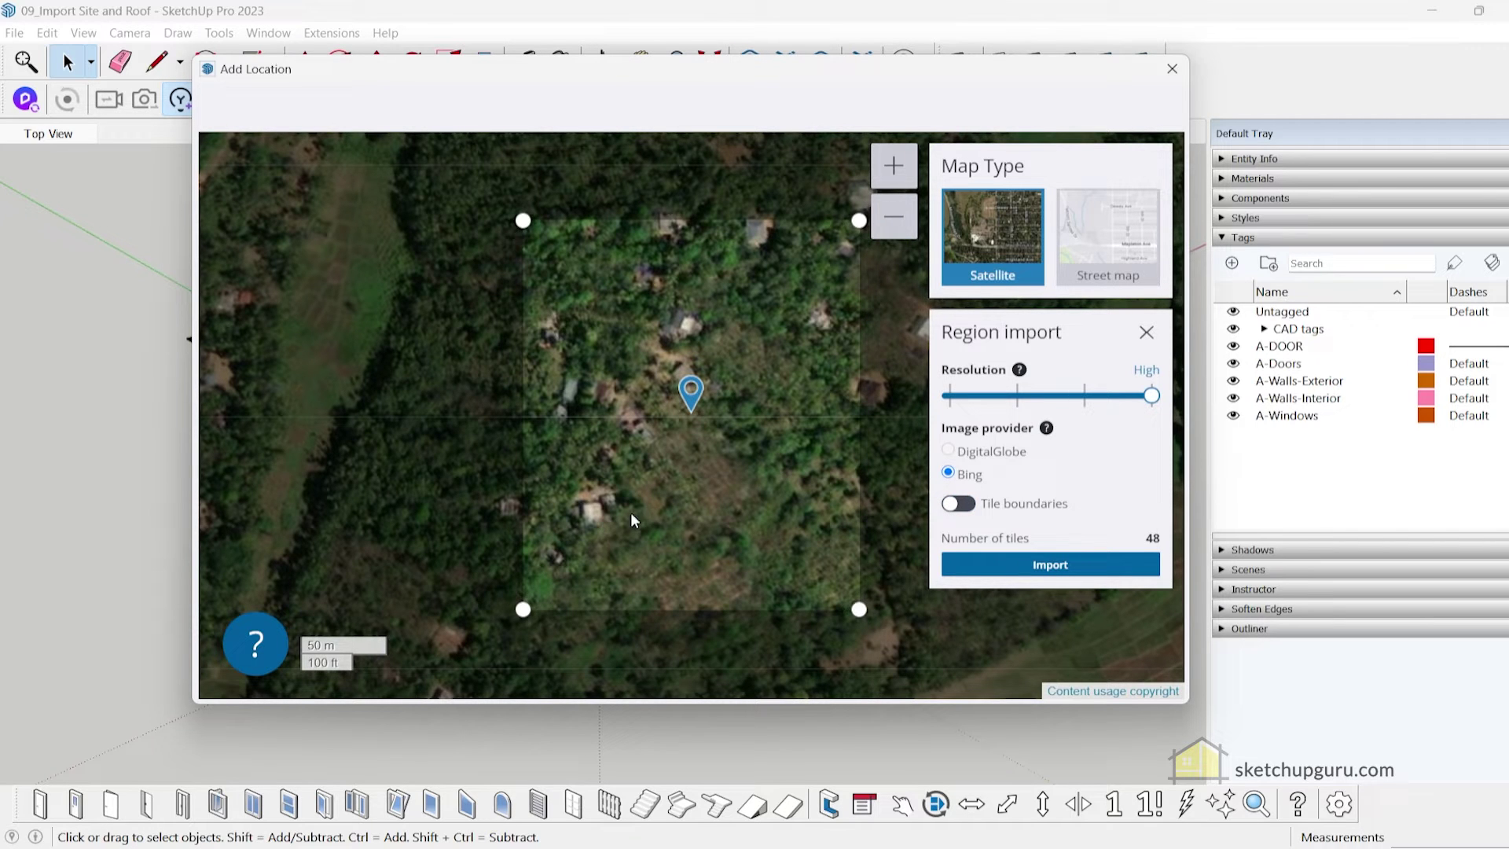
left_click(1002, 567)
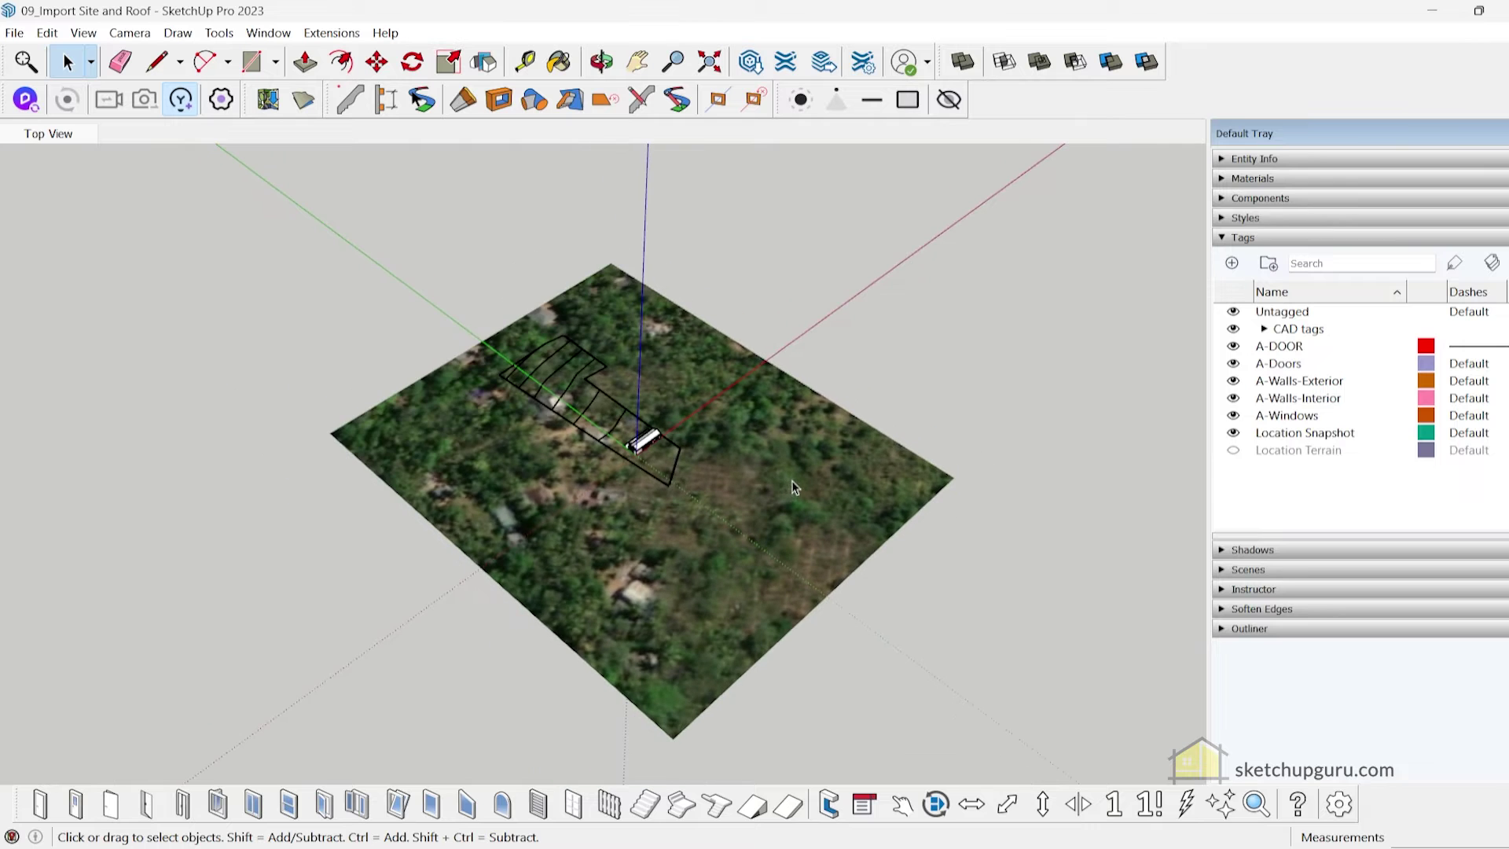
Make the Location Terrain tag visible and examine the imported terrain from low side angles against the flat snapshot.
scroll(755, 507, "up", 3)
middle_click_drag(792, 482, 578, 169)
middle_click_drag(691, 413, 710, 542)
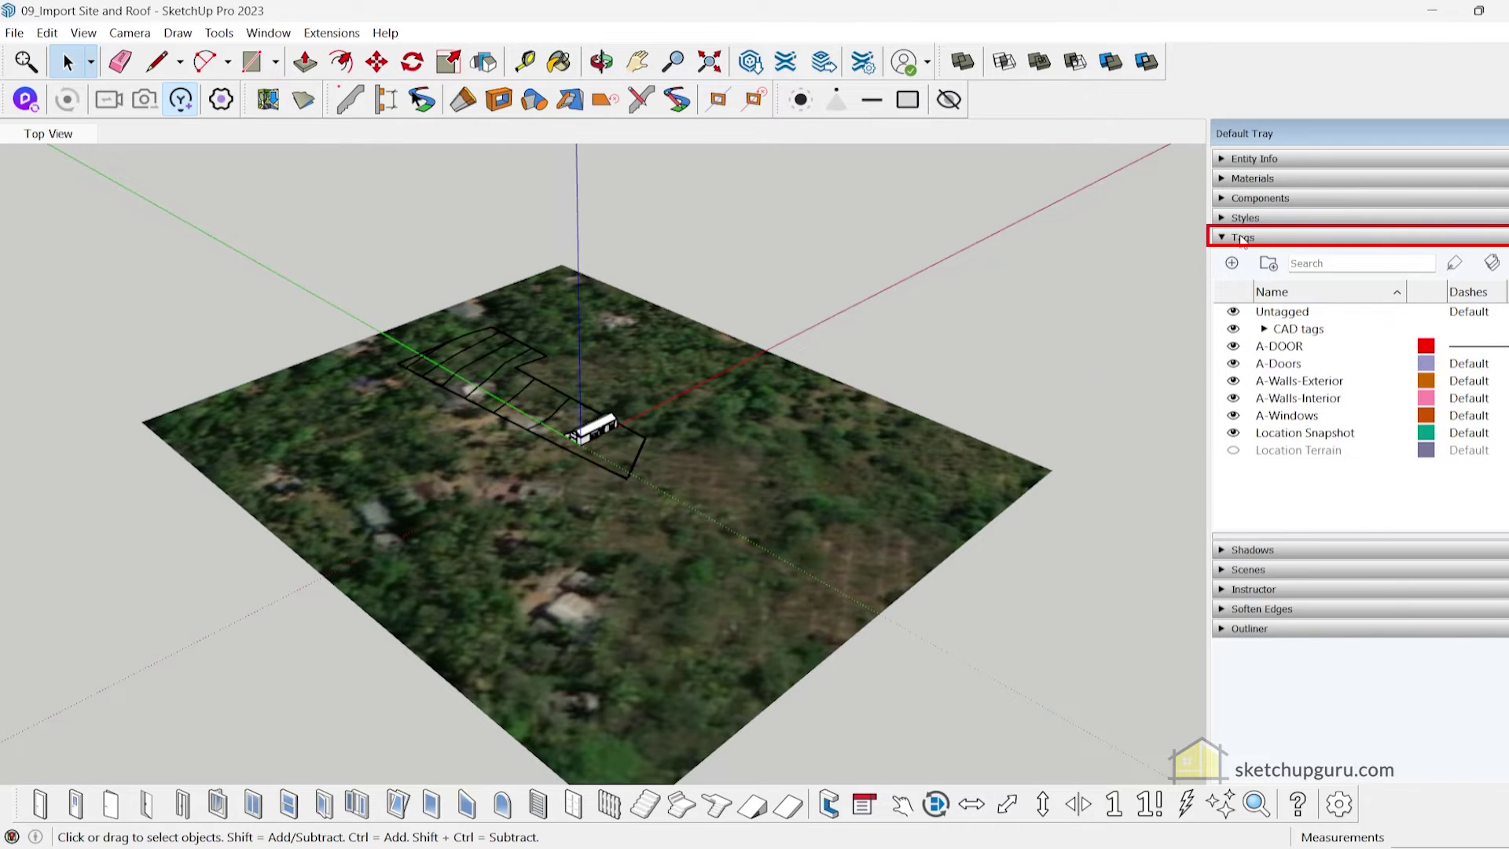
left_click(1266, 459)
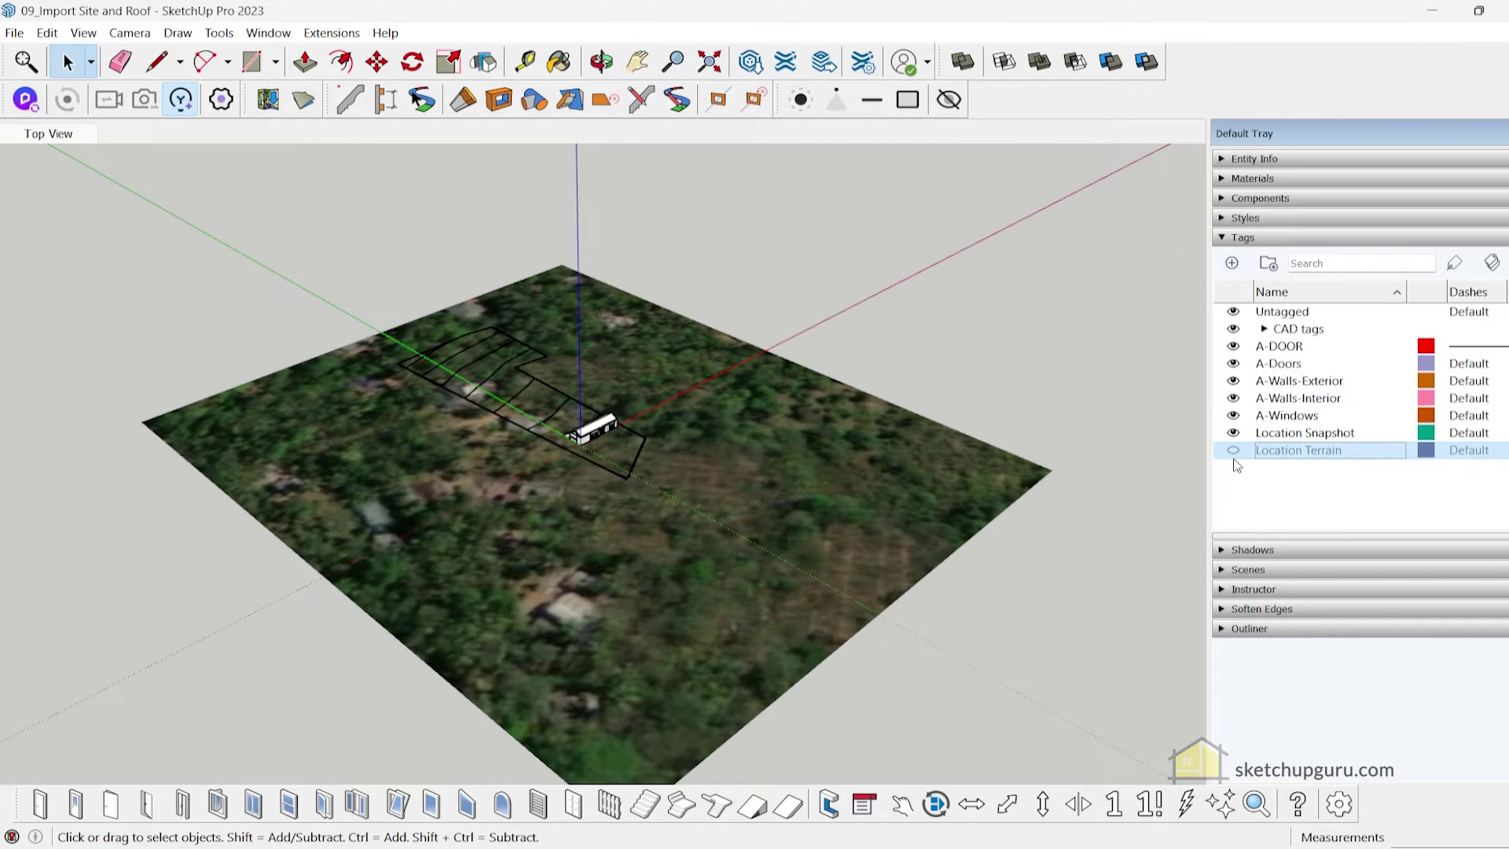
left_click(1233, 451)
middle_click_drag(707, 530, 993, 336)
left_click_drag(993, 337, 385, 437)
middle_click_drag(747, 463, 796, 500)
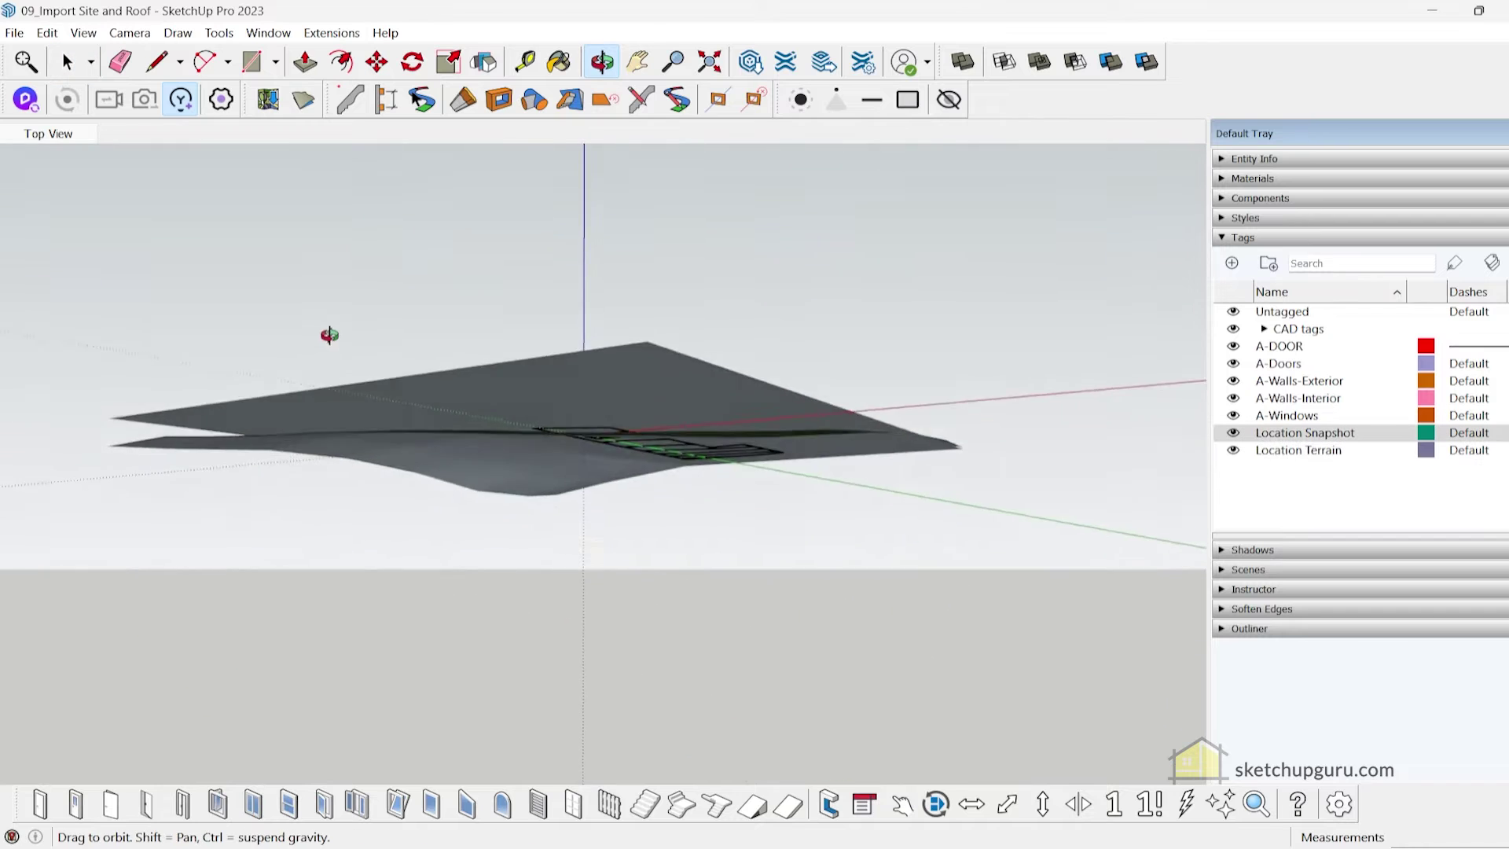
Hide the Location Snapshot tag and examine the house on the 3D terrain from several angles.
left_click_drag(796, 499, 745, 576)
middle_click_drag(712, 406, 718, 504)
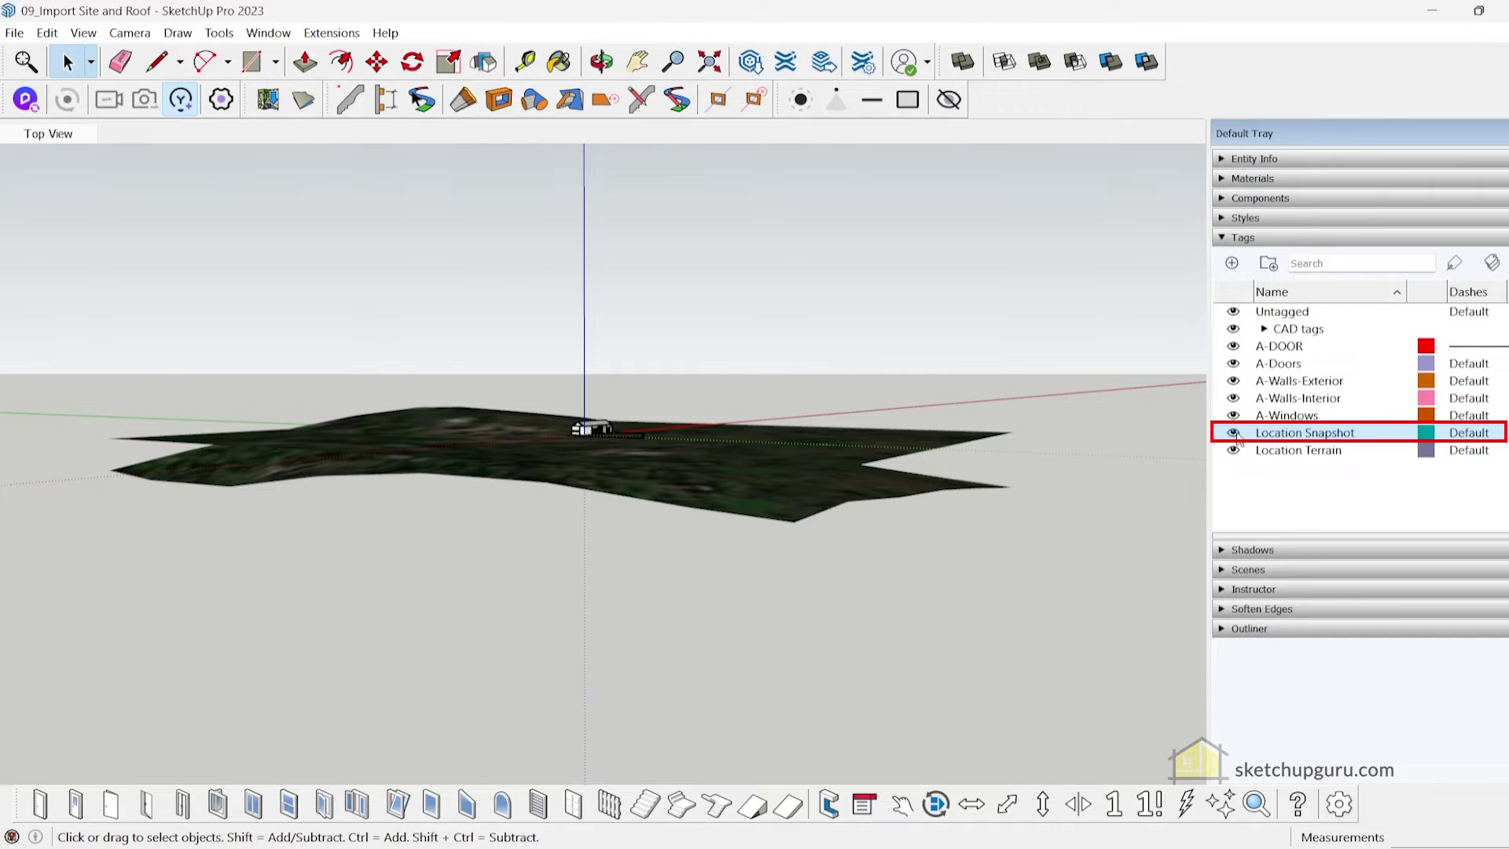
middle_click_drag(870, 507, 830, 591)
left_click(1233, 432)
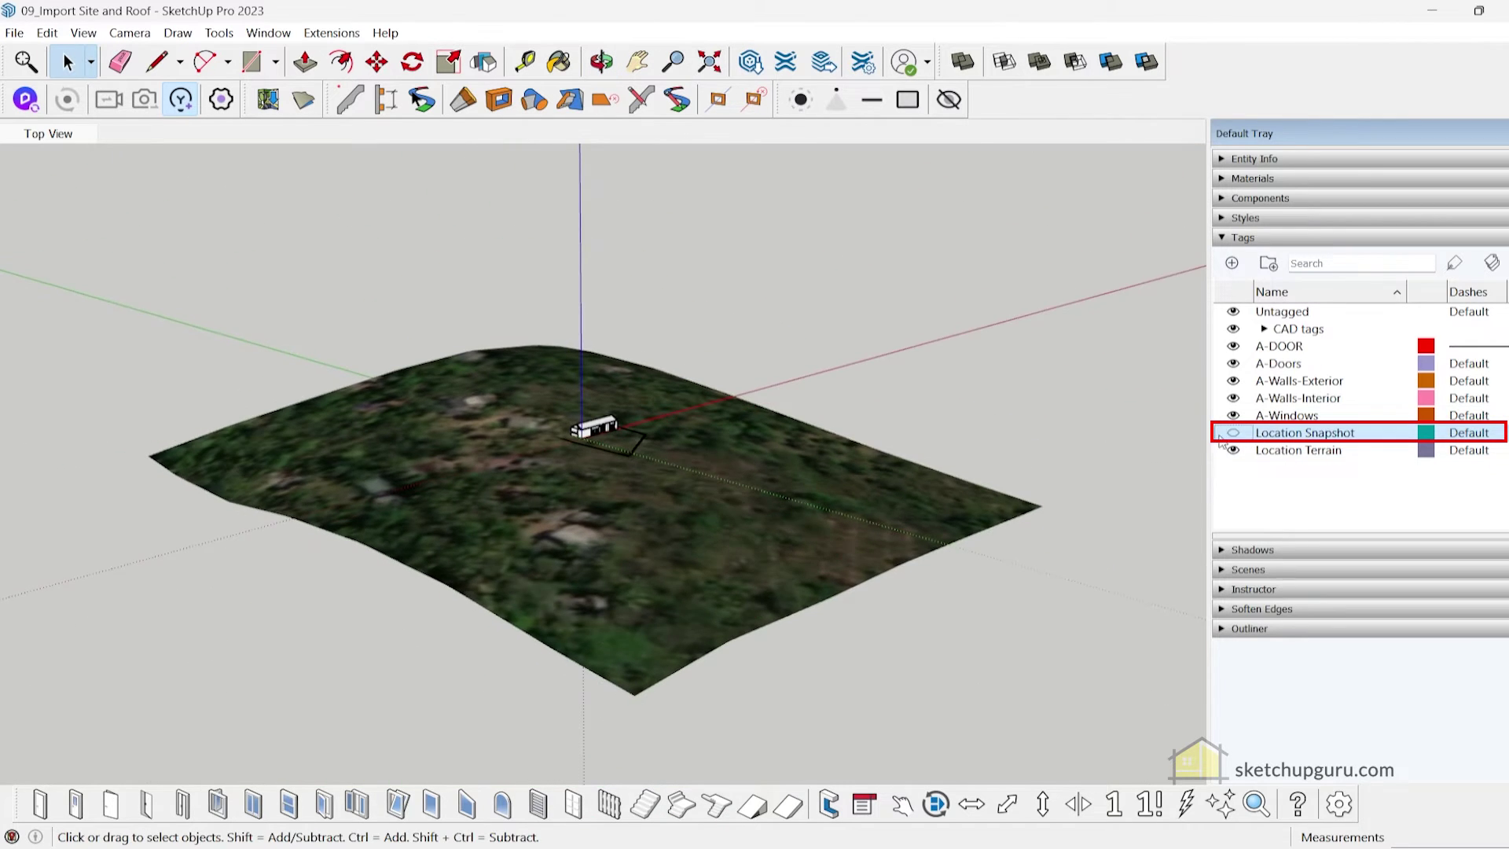
middle_click_drag(705, 521, 360, 532)
middle_click_drag(707, 409, 620, 592)
scroll(556, 500, "up", 8)
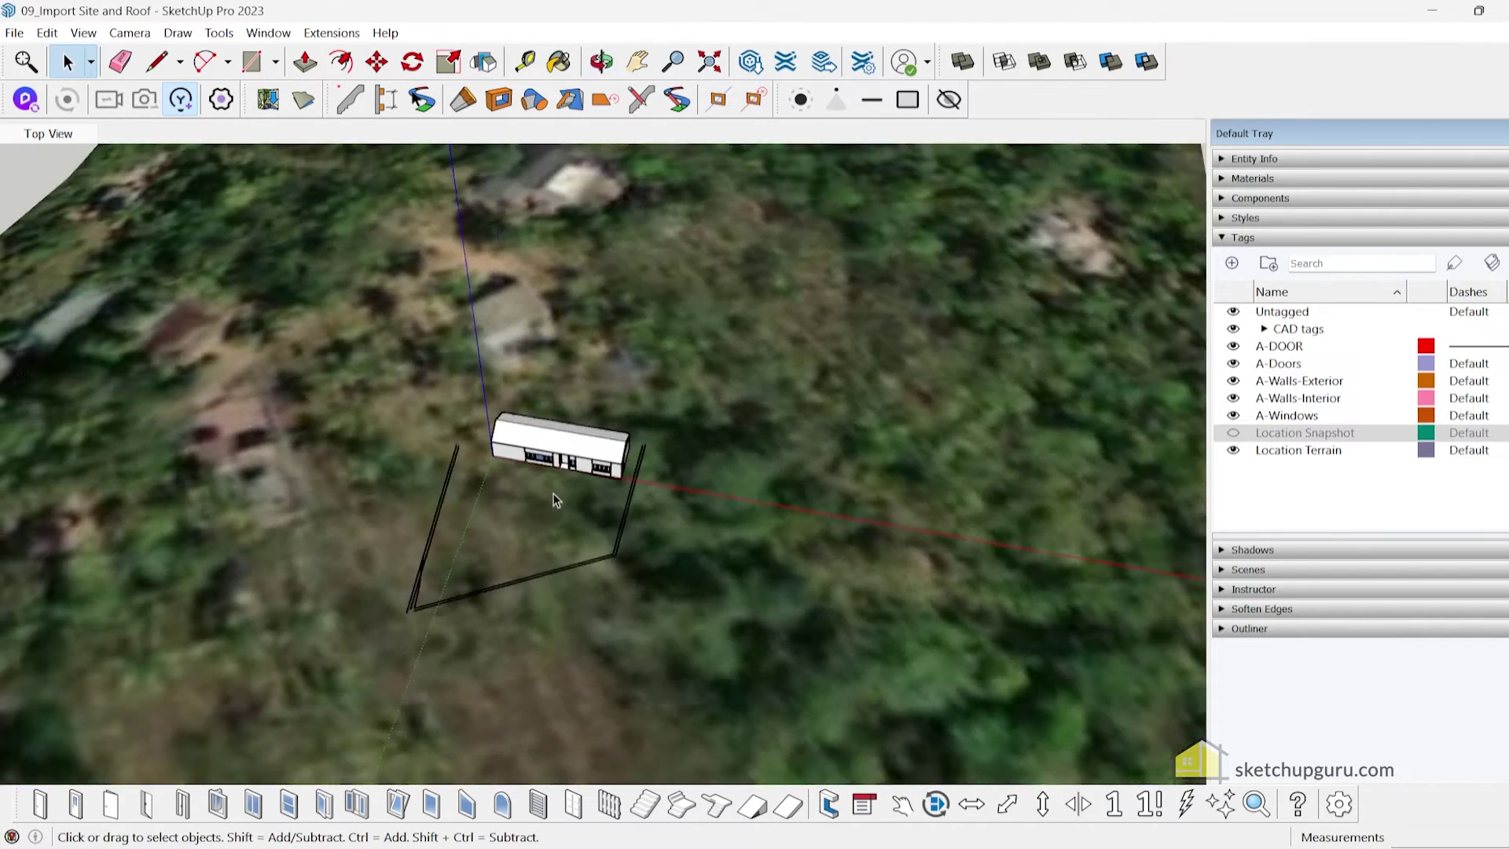
Select the house and examine its position on the terrain imagery relative to the site boundary and neighbouring buildings.
scroll(554, 495, "down", 4)
left_click(492, 521)
scroll(535, 477, "up", 4)
left_click(571, 458)
scroll(755, 497, "down", 4)
scroll(660, 503, "down", 2)
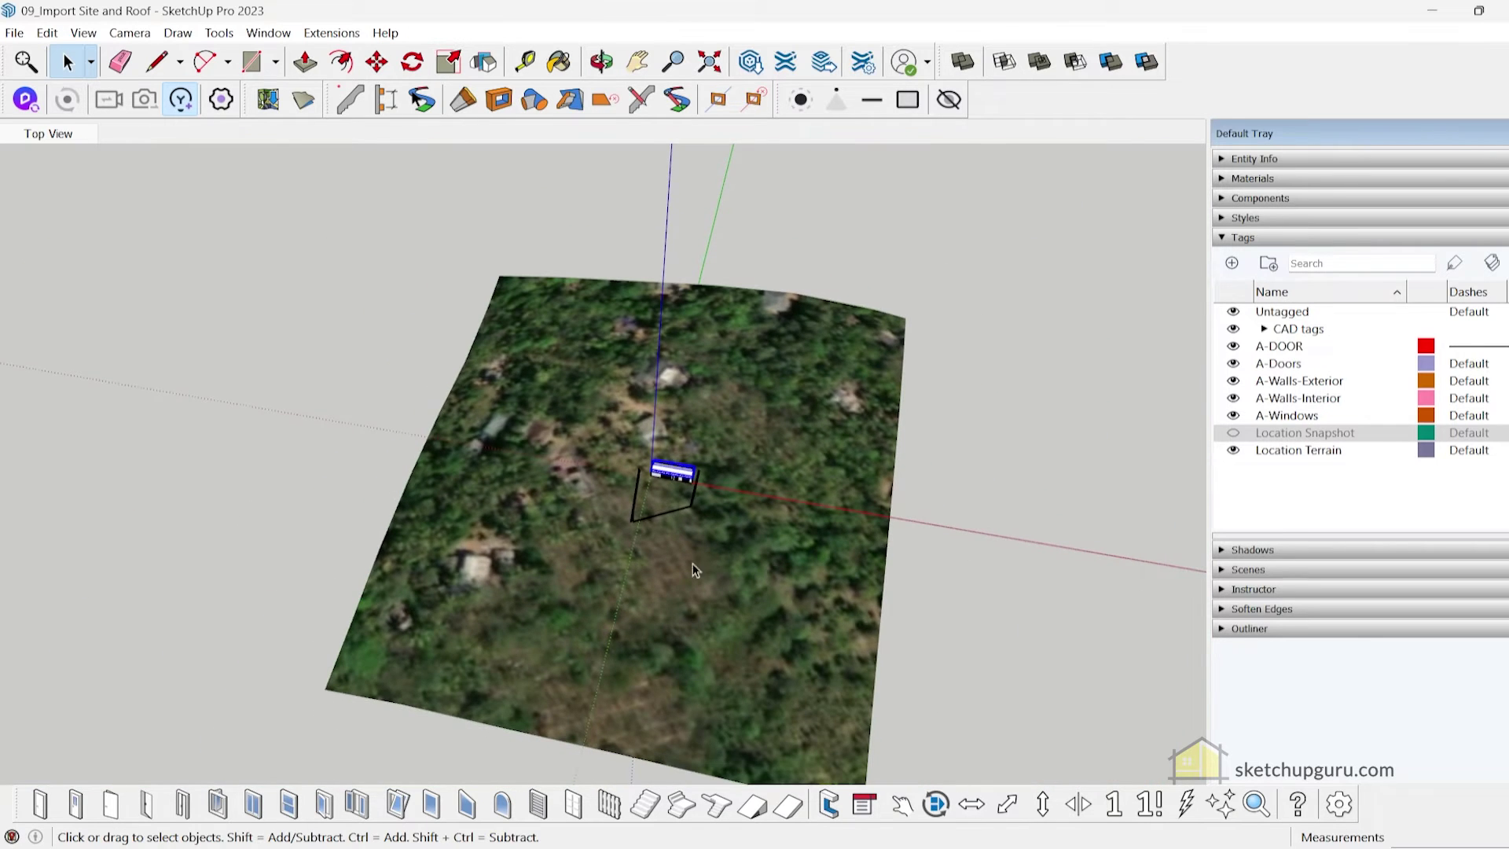
scroll(613, 488, "up", 3)
scroll(691, 525, "down", 3)
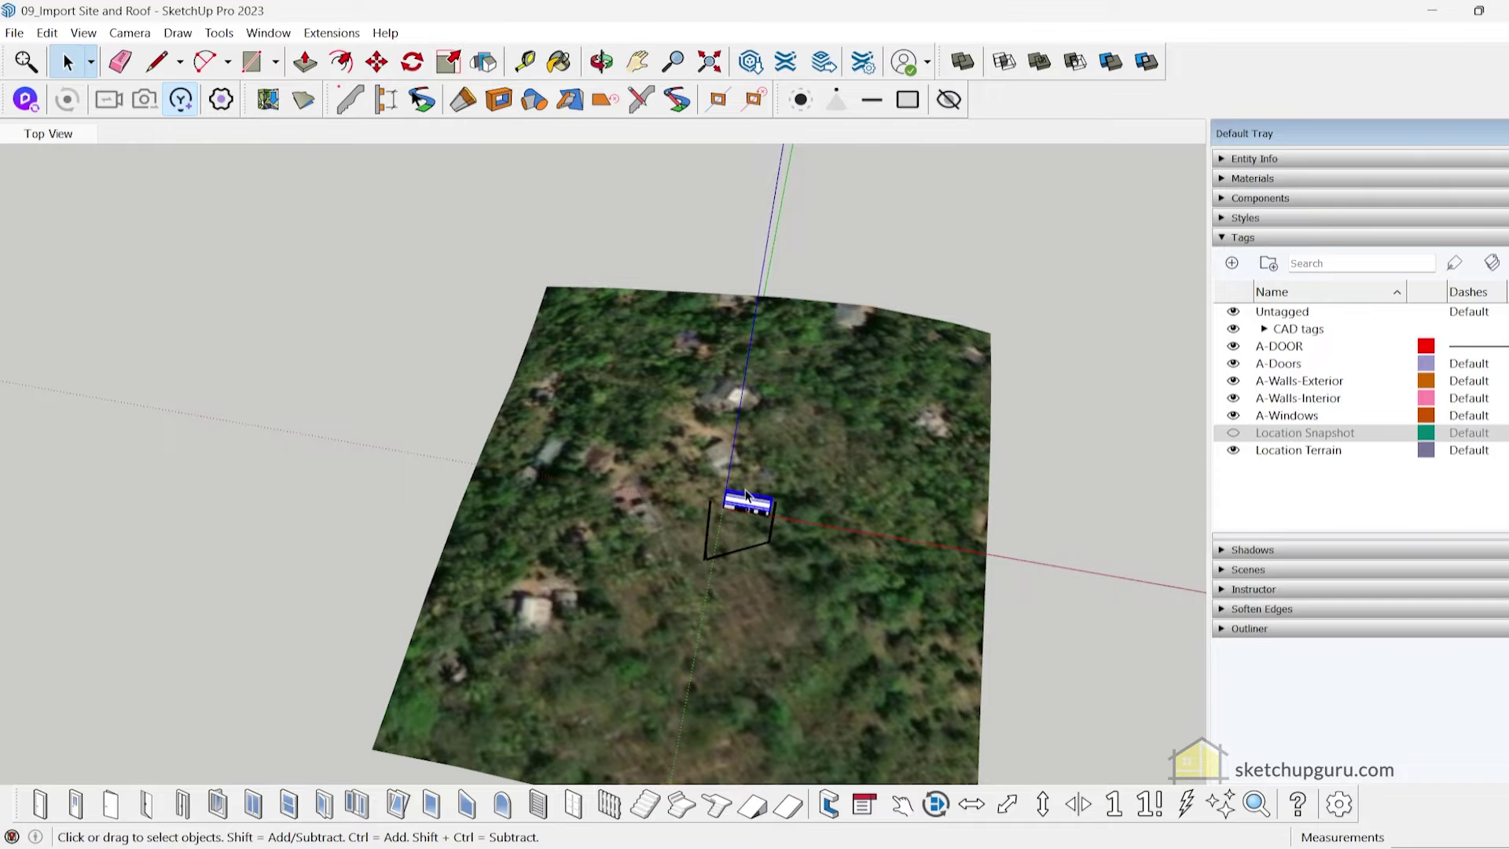
scroll(734, 493, "down", 2)
scroll(741, 505, "up", 2)
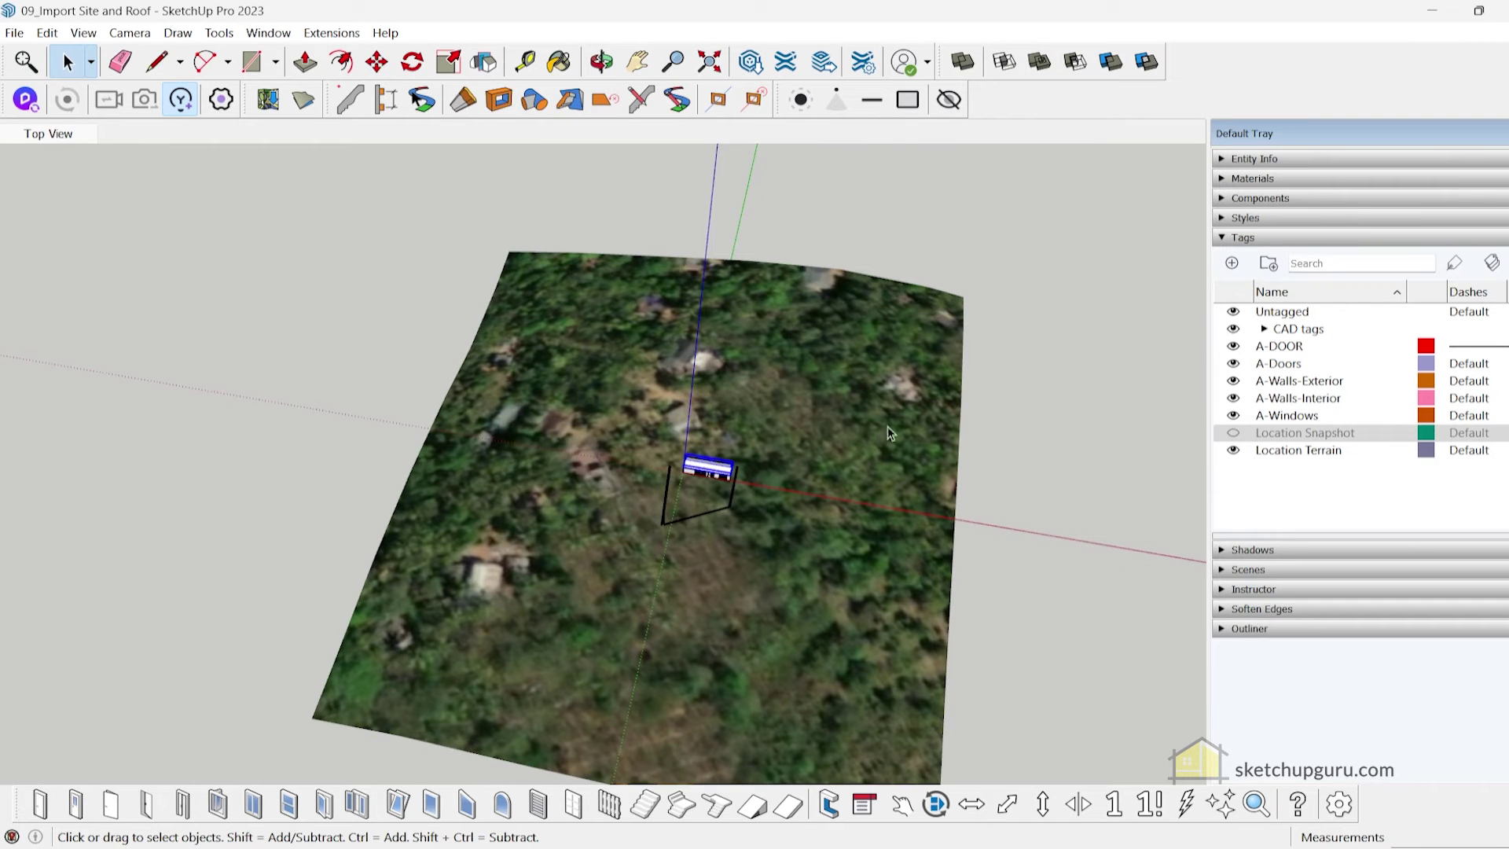
scroll(691, 503, "up", 2)
scroll(676, 503, "down", 2)
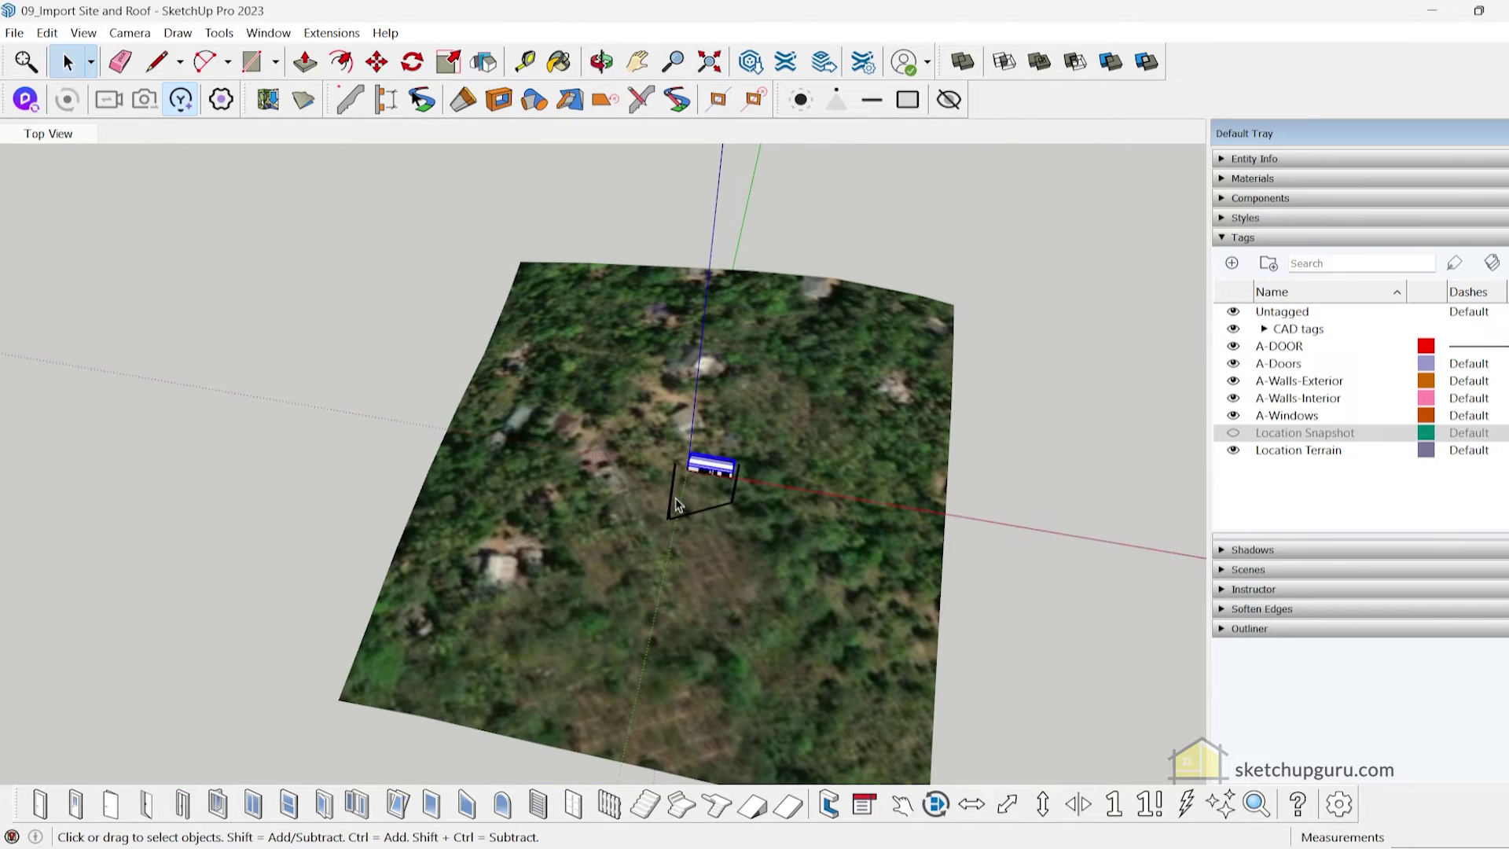
scroll(683, 520, "down", 2)
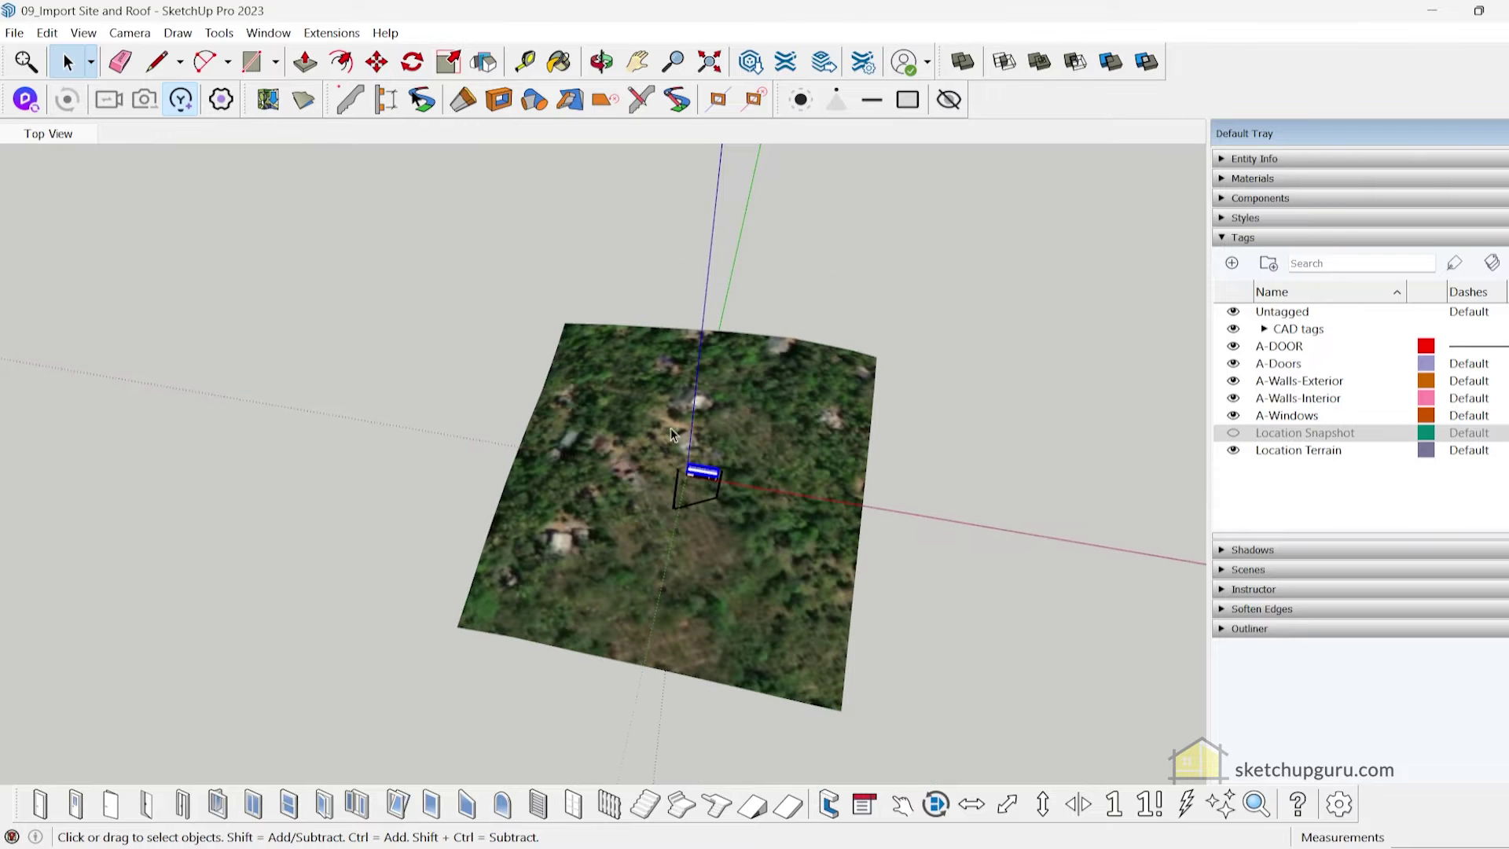
Group the house together with the site boundary and contour lines, and clear the selection from the new group.
scroll(682, 521, "up", 2)
left_click_drag(534, 179, 1089, 639)
scroll(646, 441, "up", 4)
right_click(646, 441)
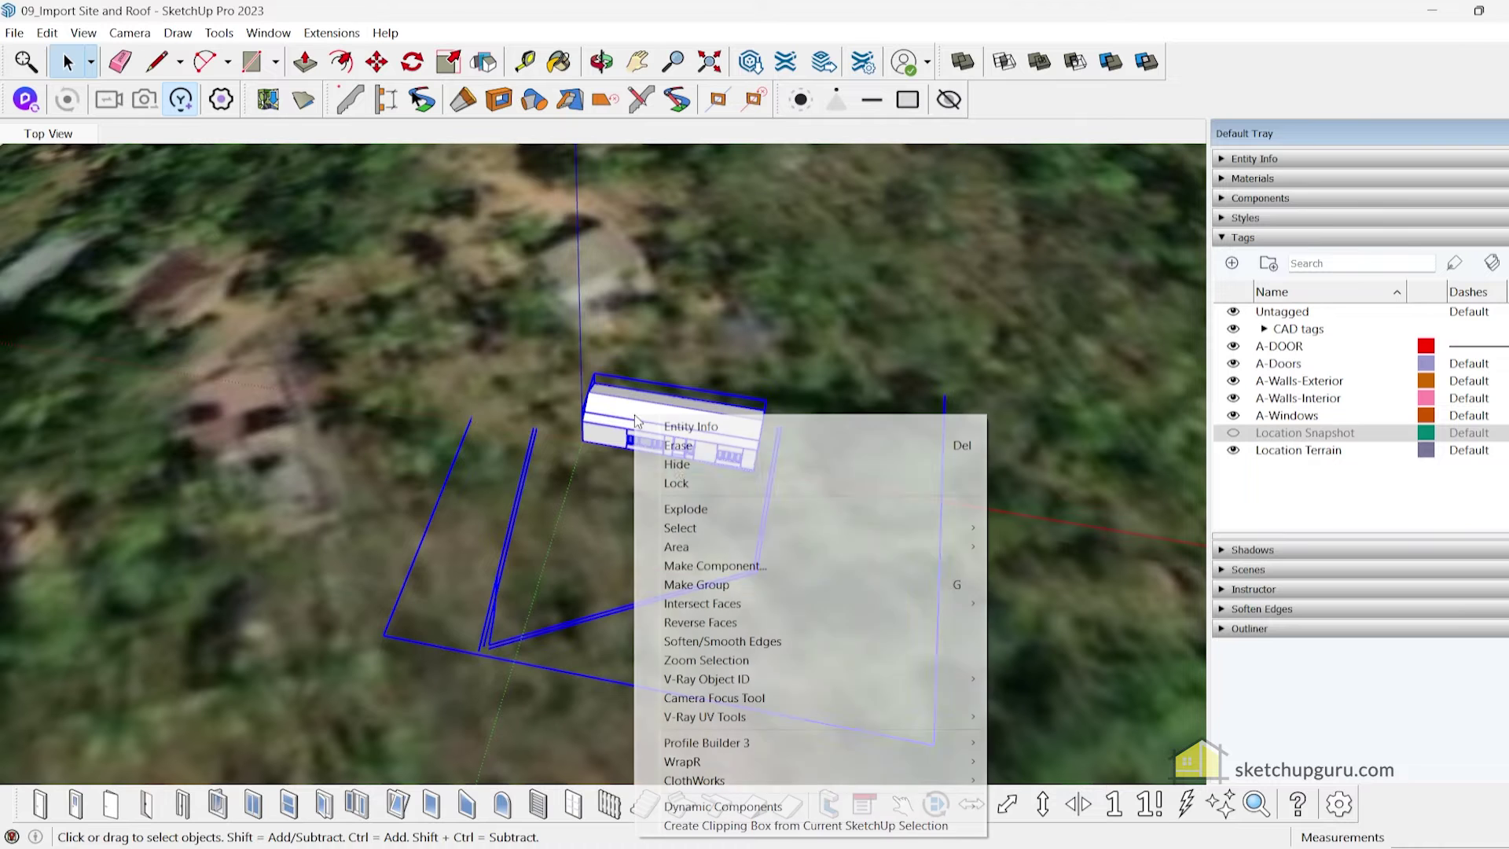
left_click(693, 585)
scroll(693, 585, "down", 4)
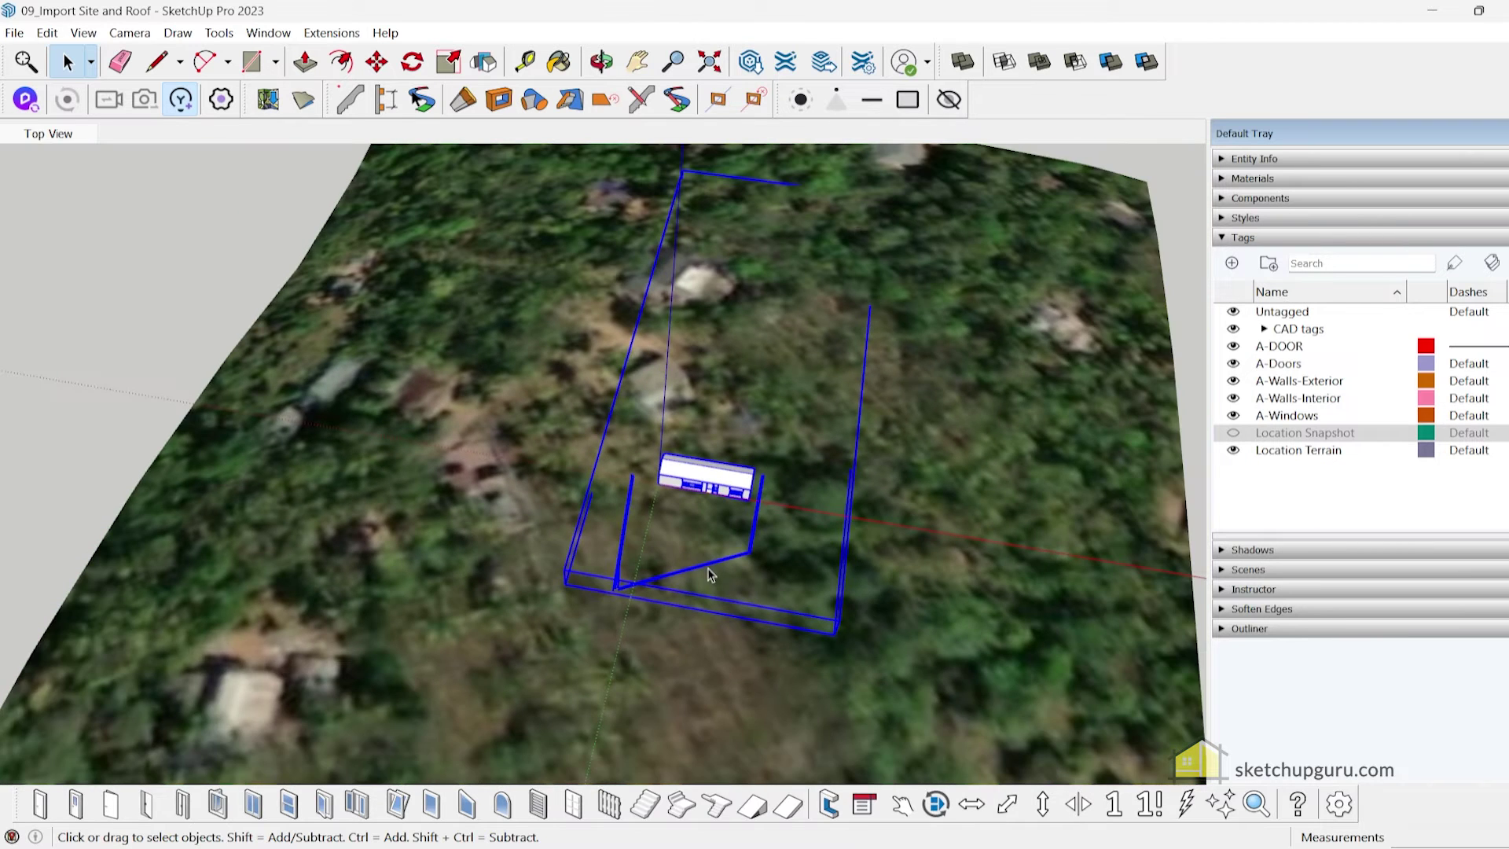
left_click(1053, 429)
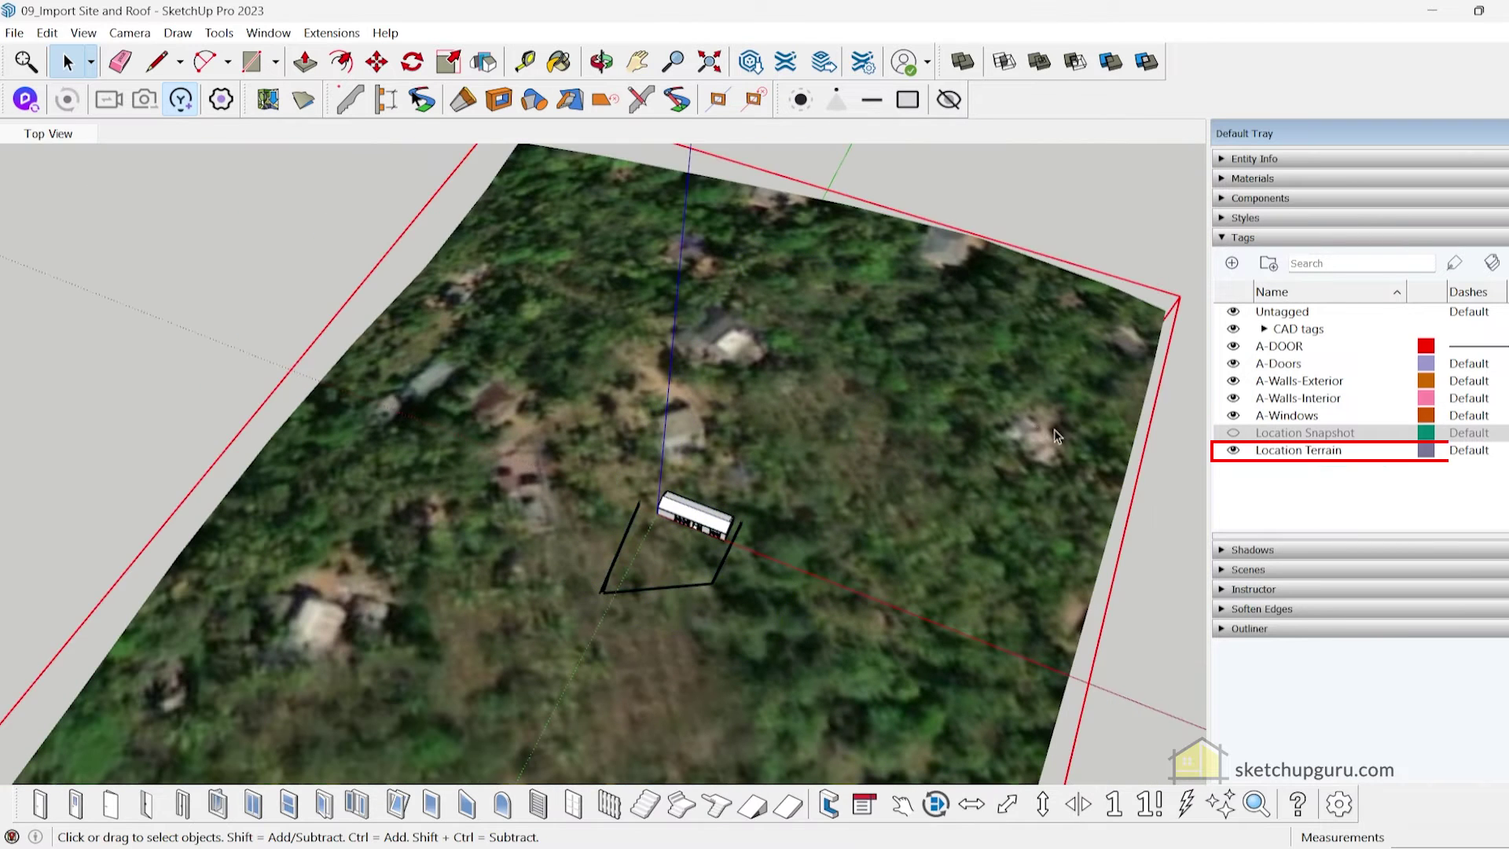
Hide the Location Terrain tag to examine the house and full site plan, and show the tag again.
left_click(1232, 451)
scroll(812, 466, "down", 2)
mouse_move(859, 472)
middle_mouse_down()
mouse_move(370, 337)
mouse_move(587, 519)
mouse_move(750, 246)
middle_mouse_up()
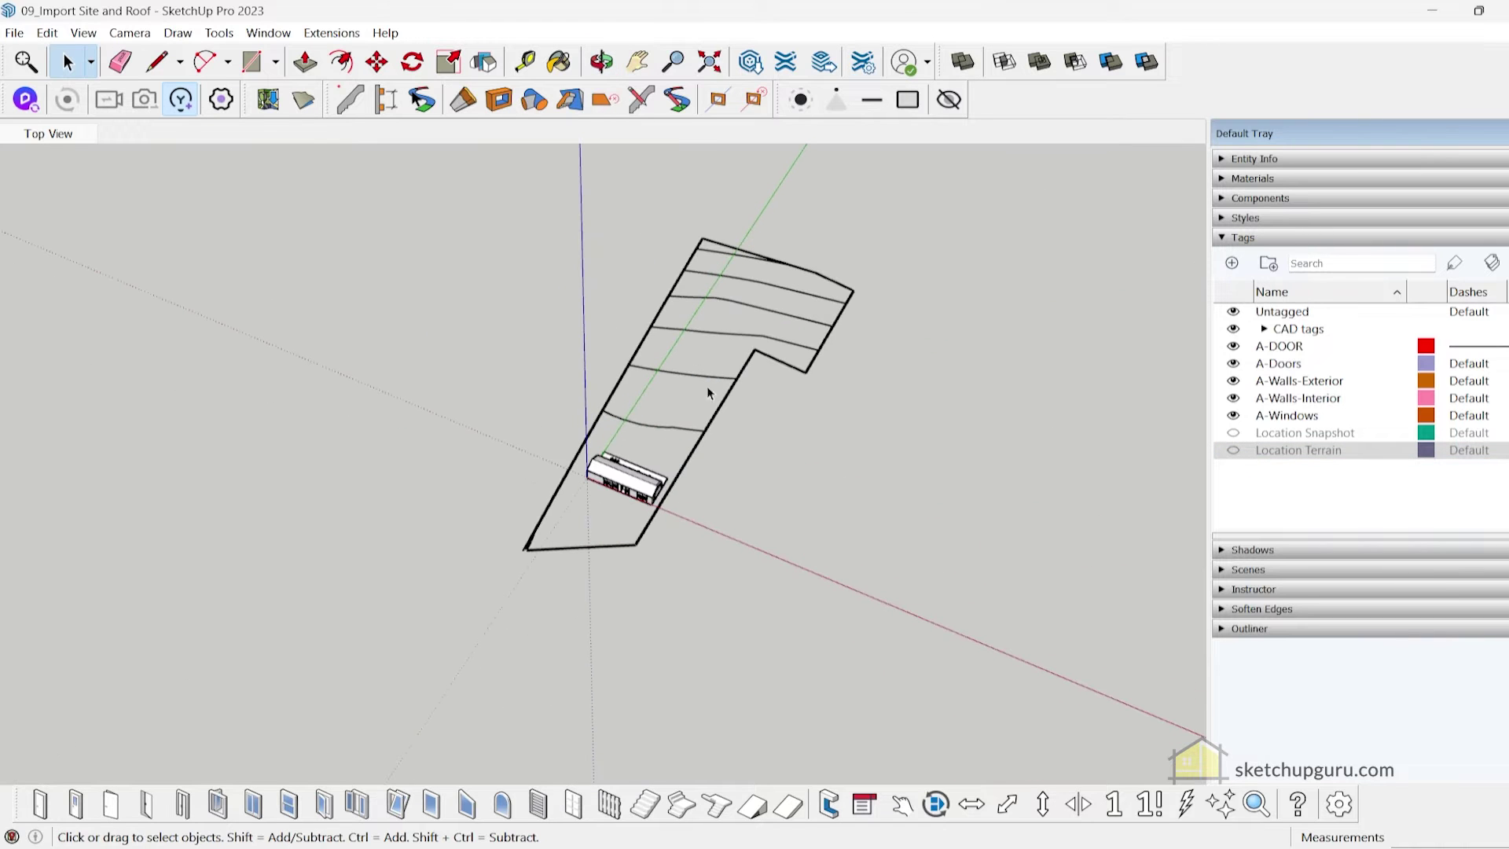
scroll(633, 480, "up", 2)
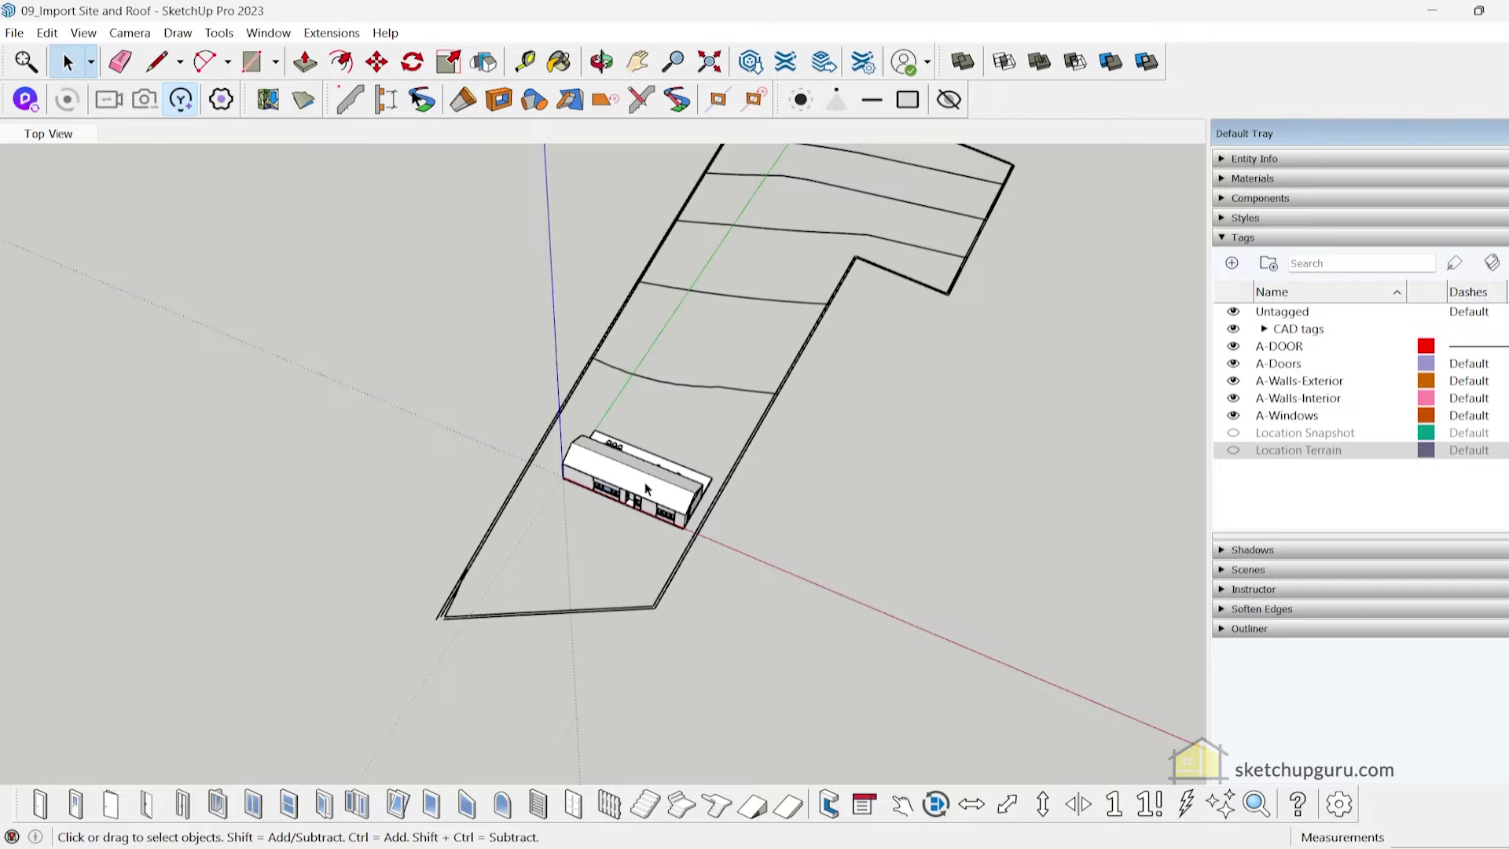
scroll(646, 488, "down", 3)
left_click(1233, 450)
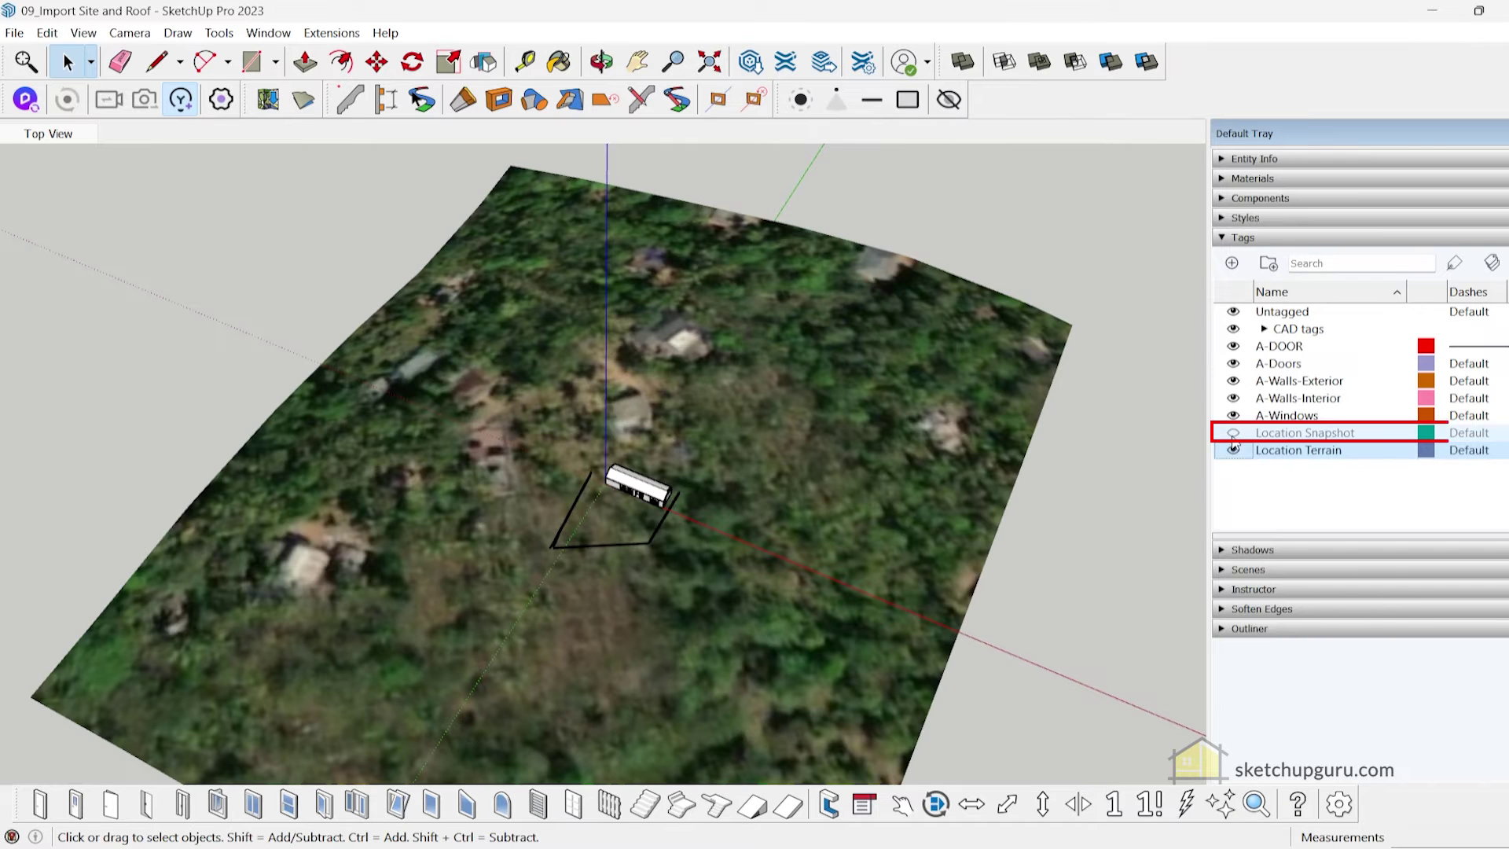
Show the Location Snapshot tag and hide the Location Terrain tag so only the flat satellite image is displayed.
left_click(1234, 436)
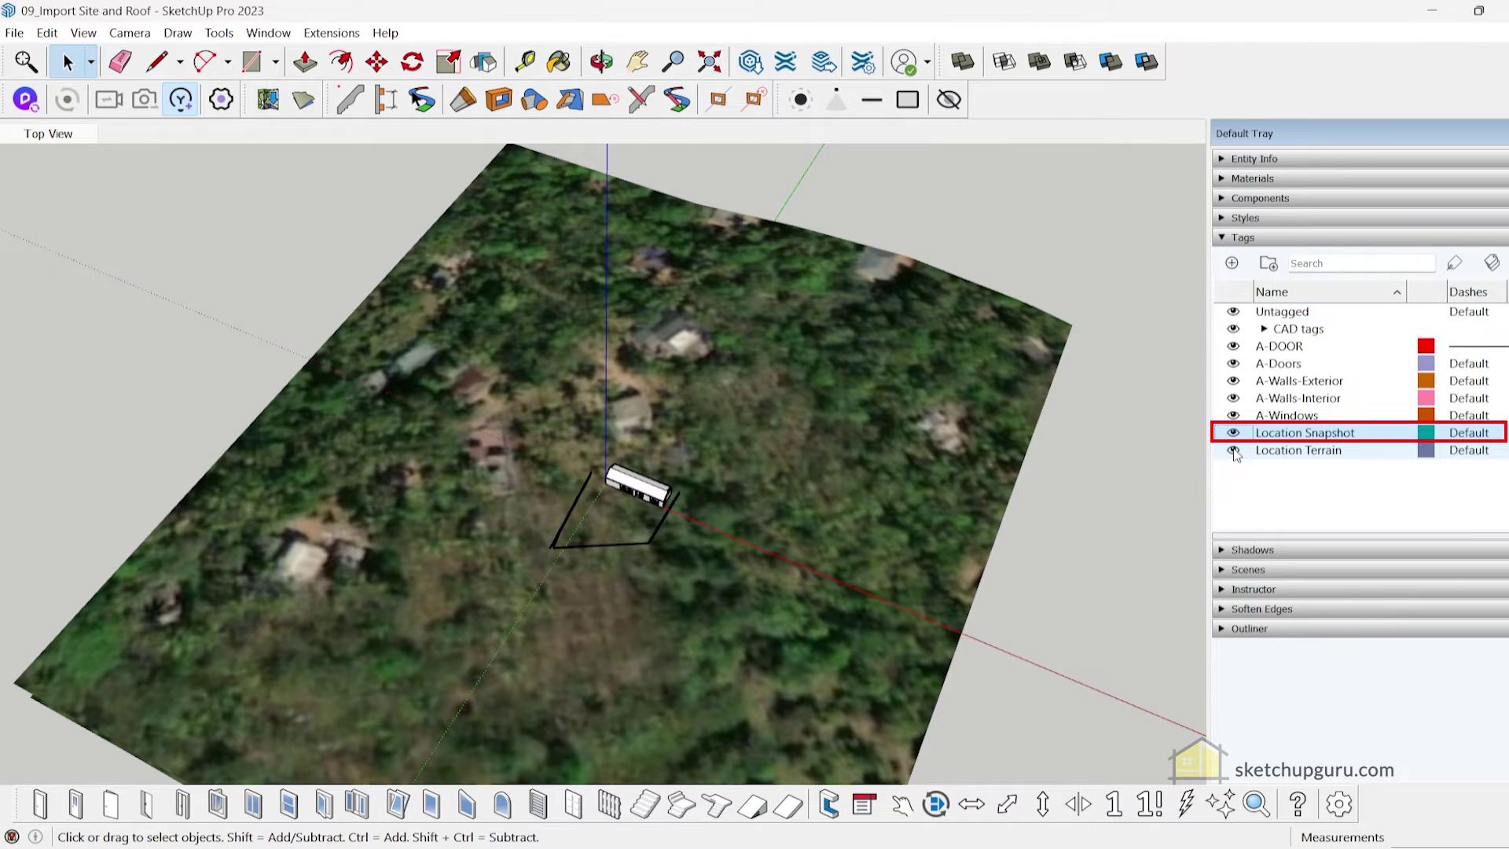
left_click(1233, 451)
middle_click_drag(904, 471, 908, 605)
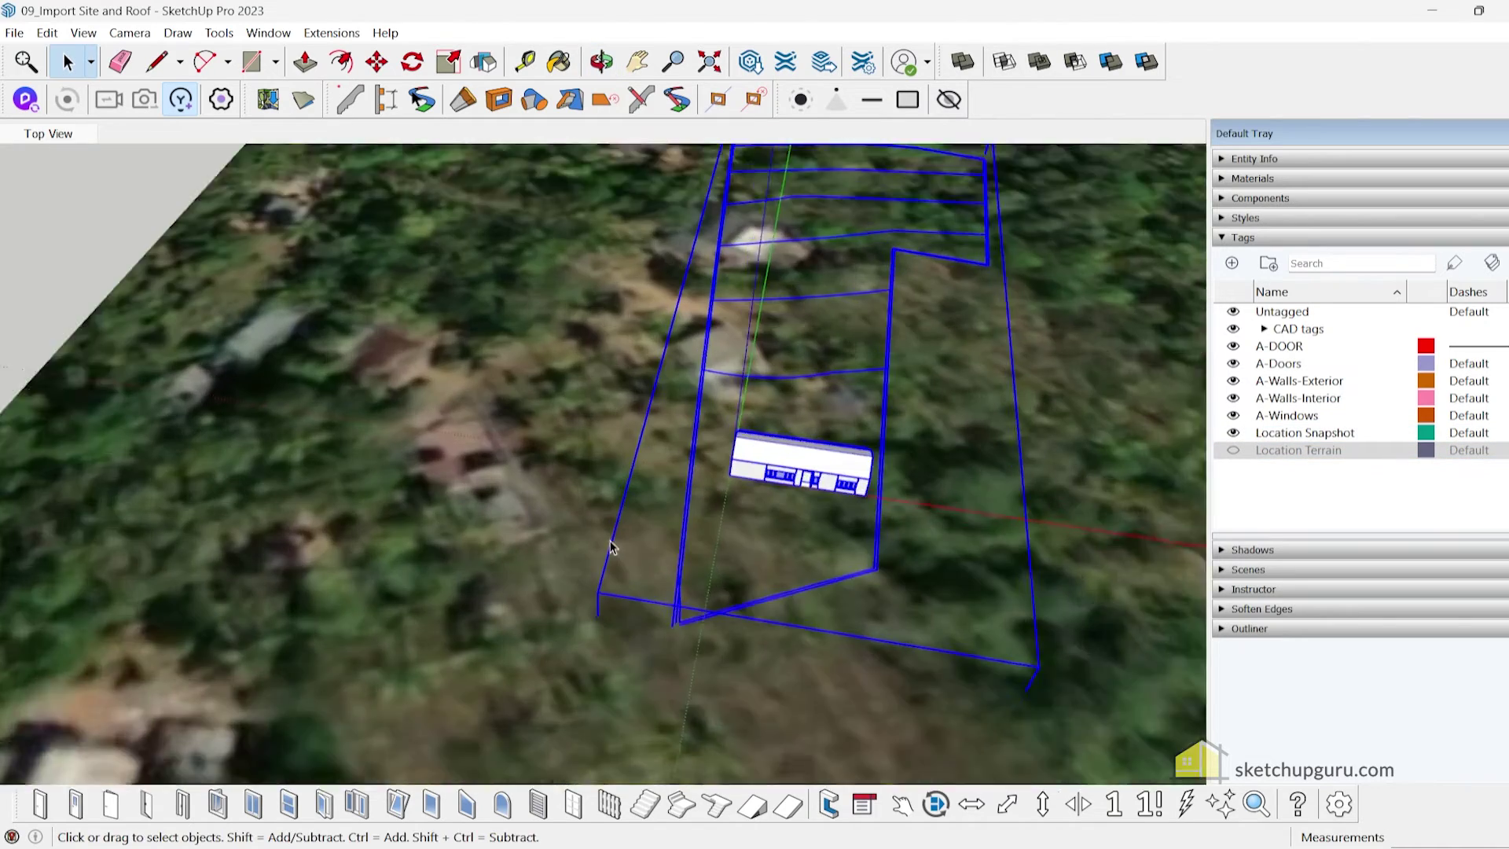
Examine where the grouped house and plot boundary sit on the flat satellite snapshot.
middle_click_drag(609, 542, 715, 562)
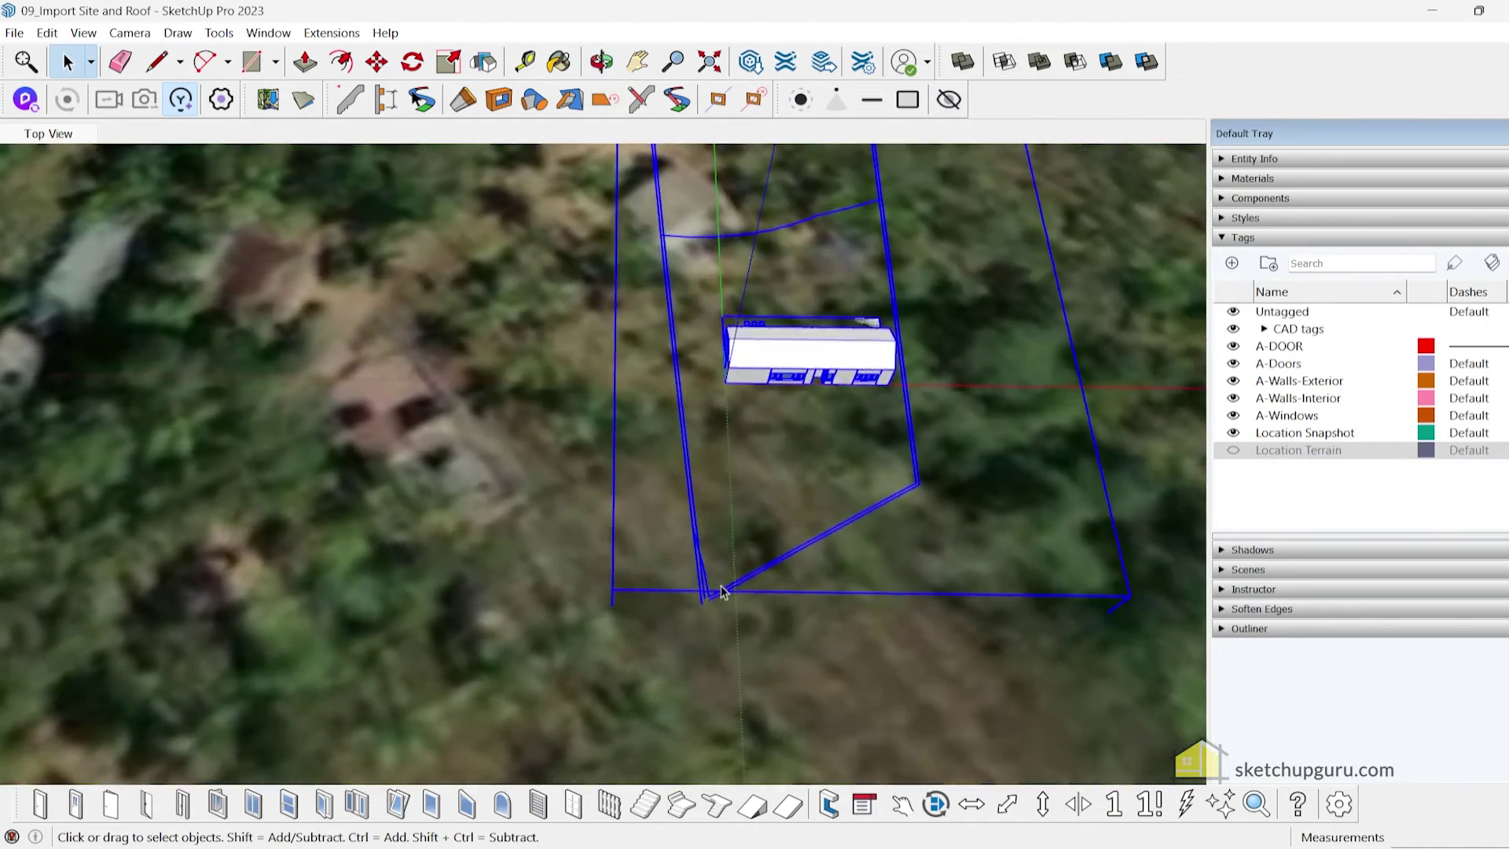
scroll(725, 539, "down", 3)
scroll(748, 456, "down", 1)
middle_click_drag(748, 456, 748, 559)
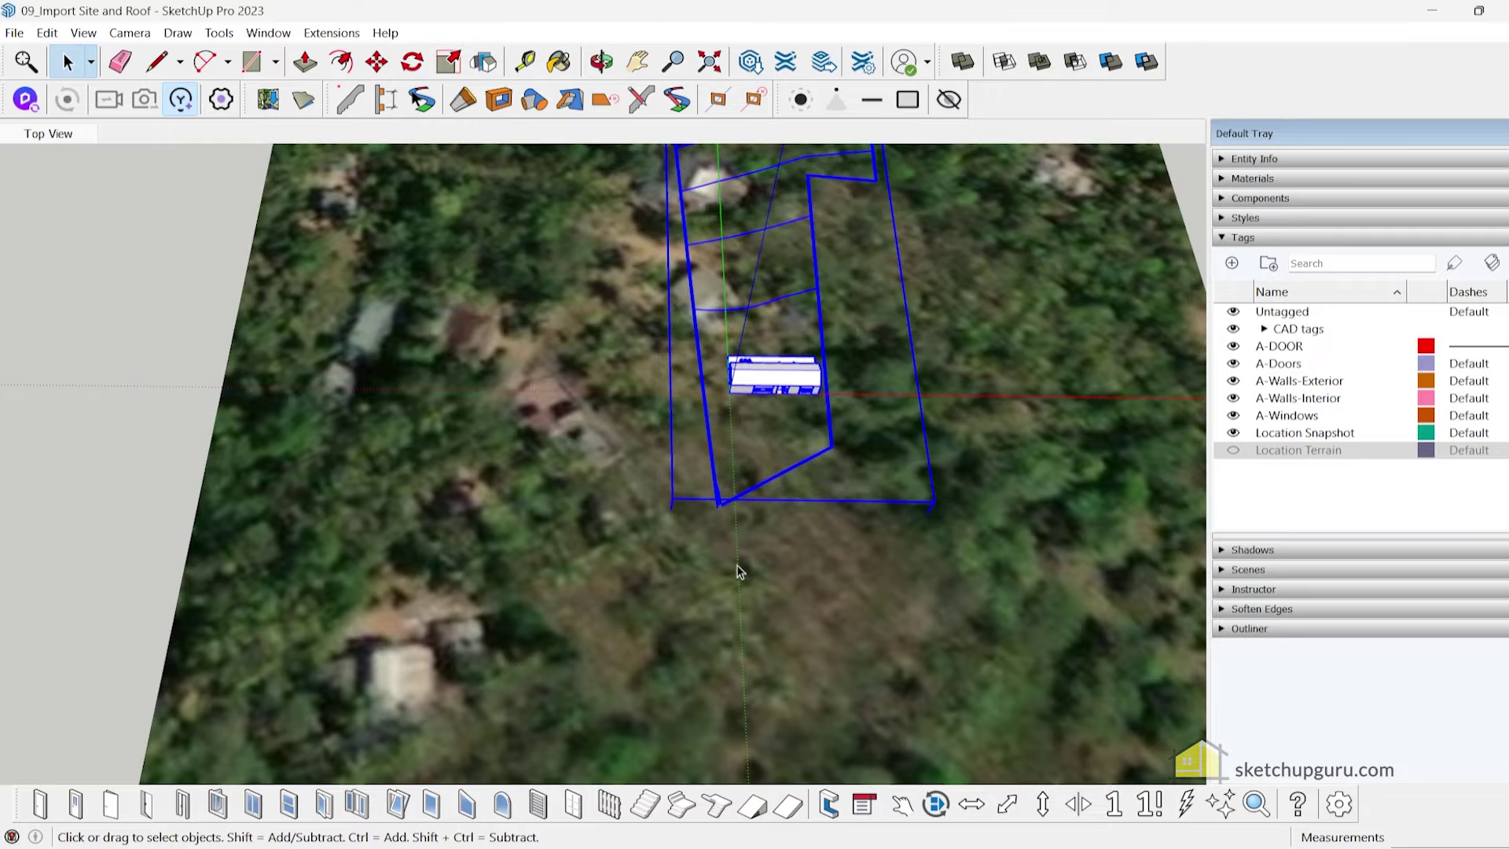
scroll(745, 548, "down", 2)
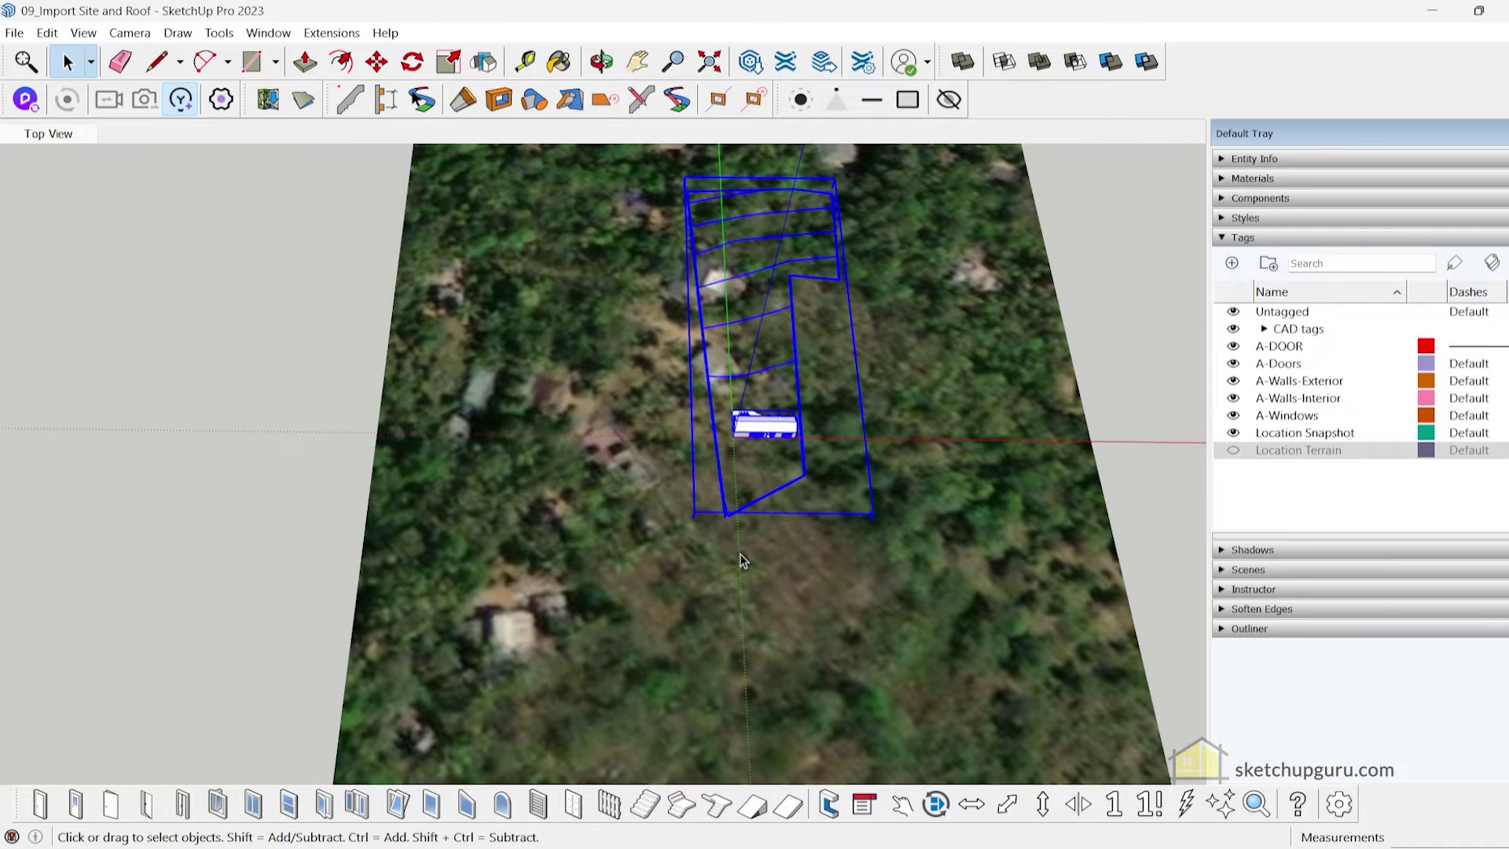
scroll(747, 510, "up", 2)
scroll(734, 518, "down", 3)
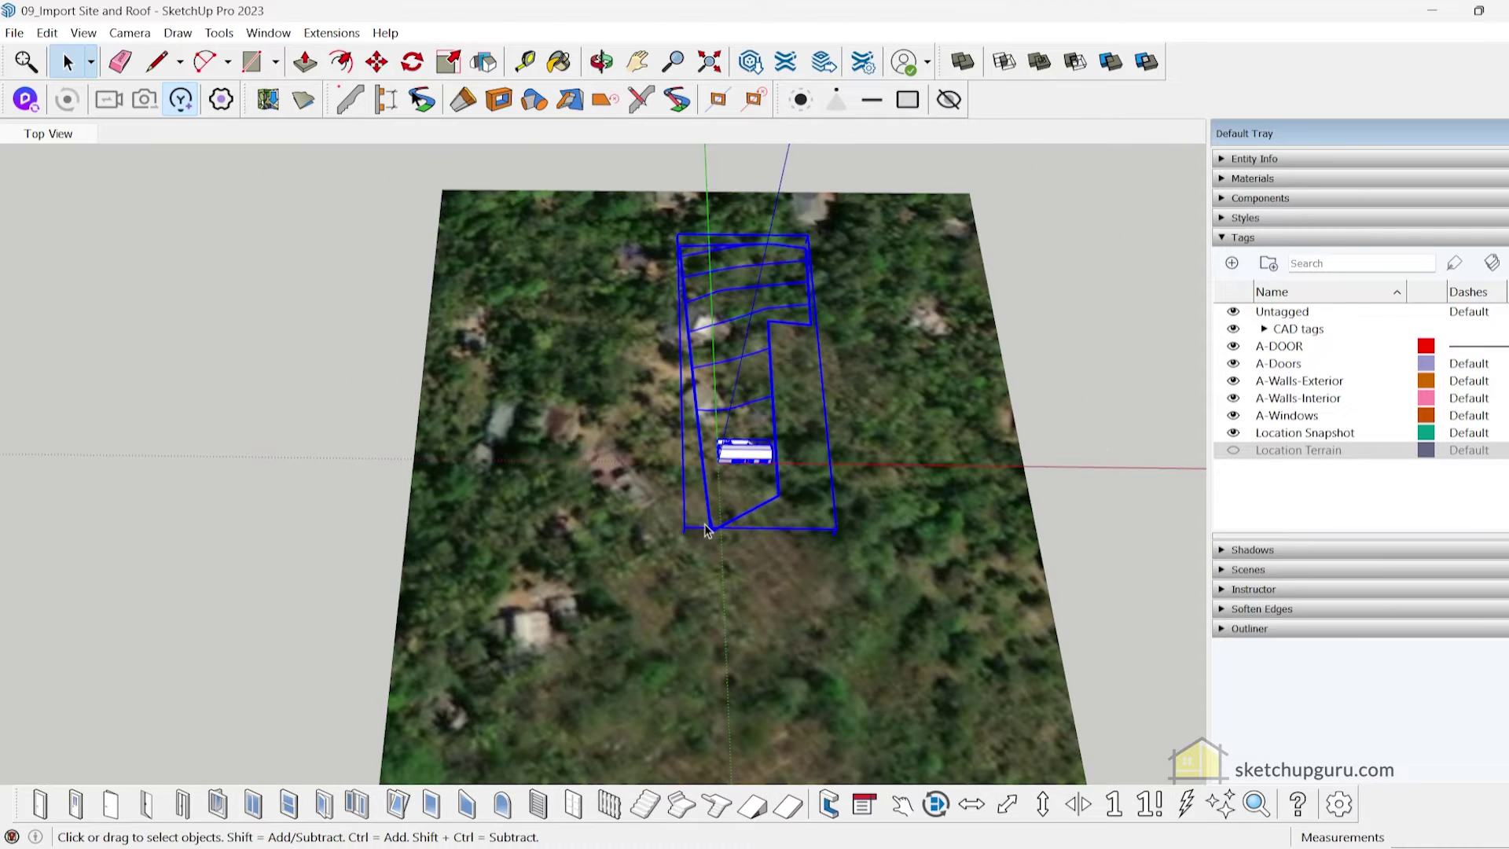
scroll(695, 550, "up", 2)
scroll(689, 559, "up", 2)
key("m")
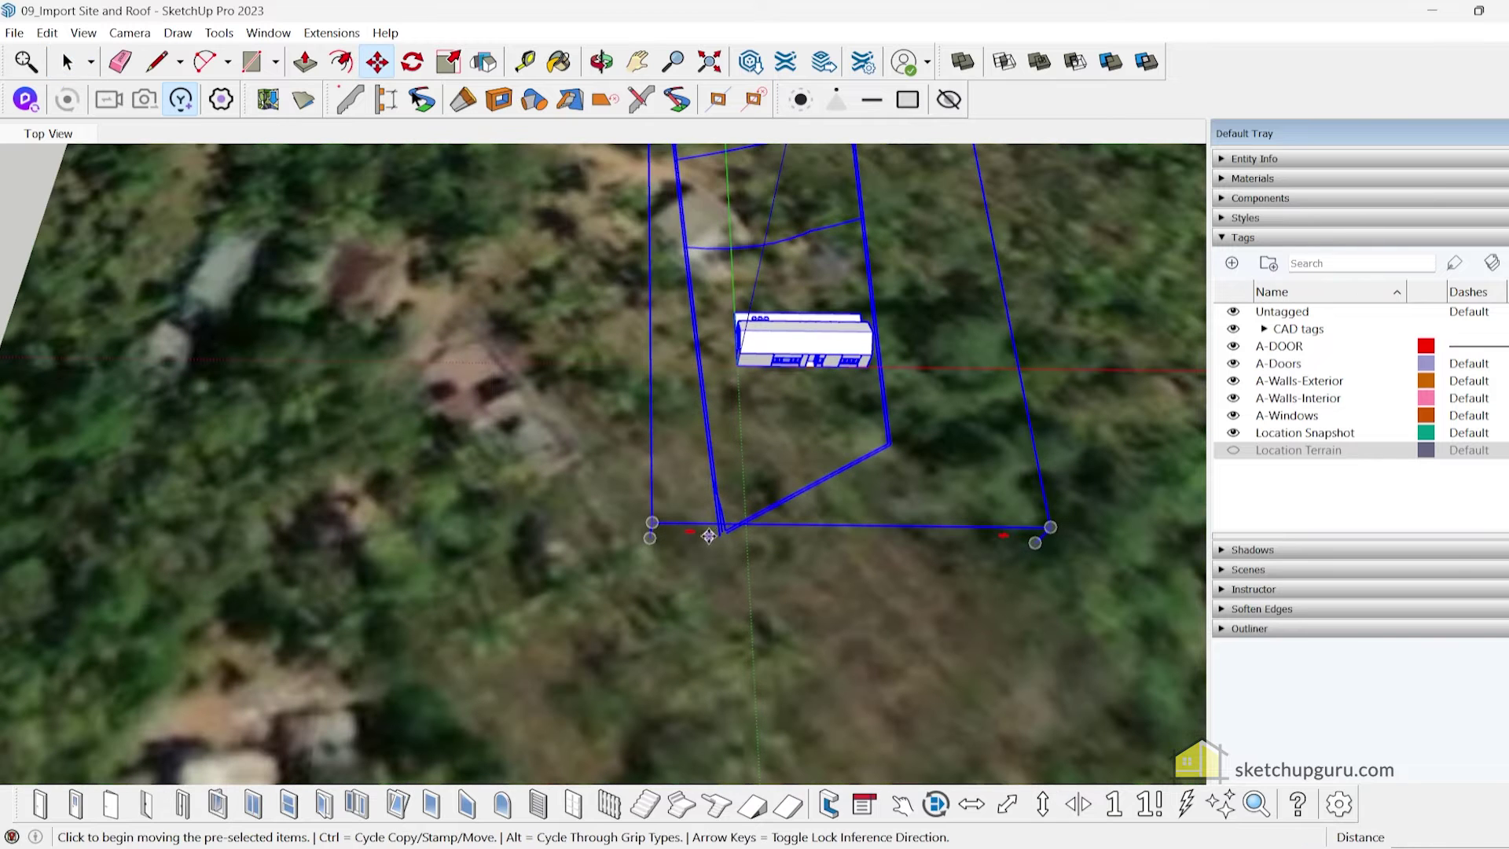
scroll(710, 539, "down", 1)
scroll(715, 537, "down", 2)
key("space")
scroll(572, 443, "up", 3)
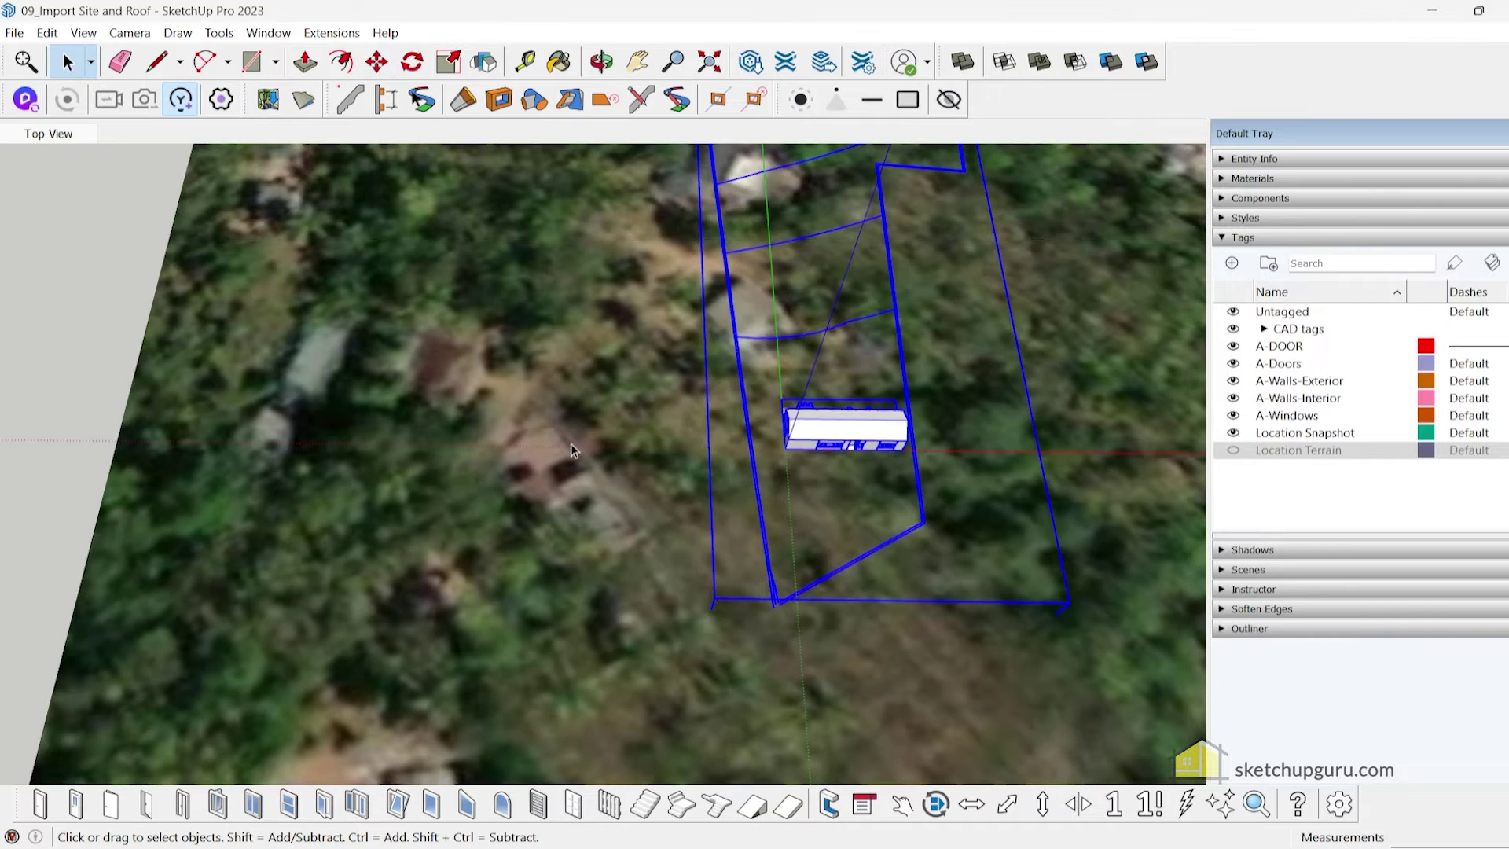
scroll(562, 439, "down", 1)
left_click(465, 371)
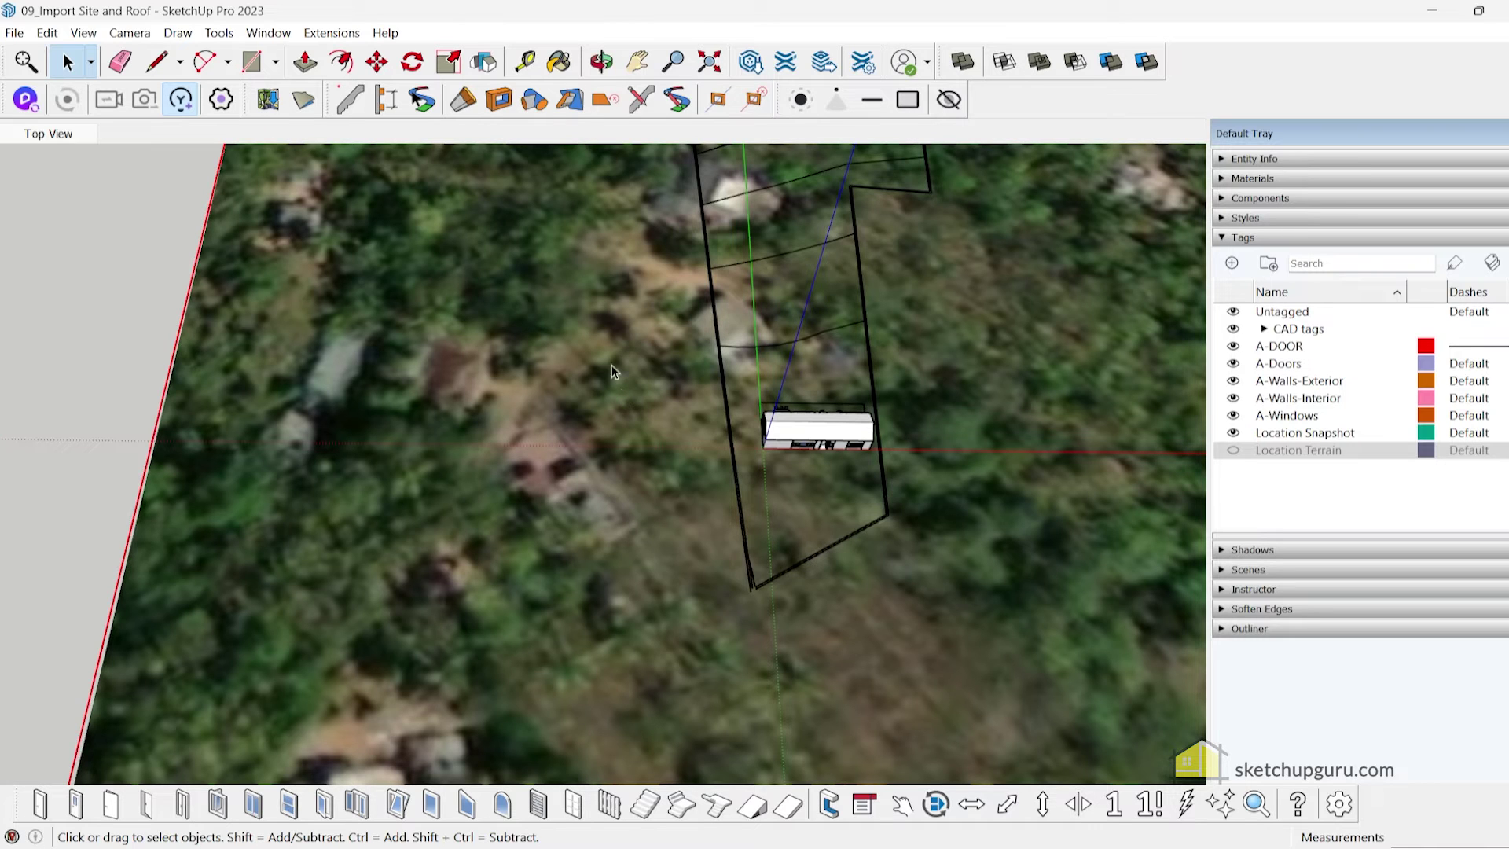
Move the grouped house and site plan by the pointed boundary corner near the house, towards the dirt track on the snapshot.
left_click(746, 544)
scroll(749, 595, "up", 2)
key("m")
left_click(750, 595)
scroll(747, 590, "down", 1)
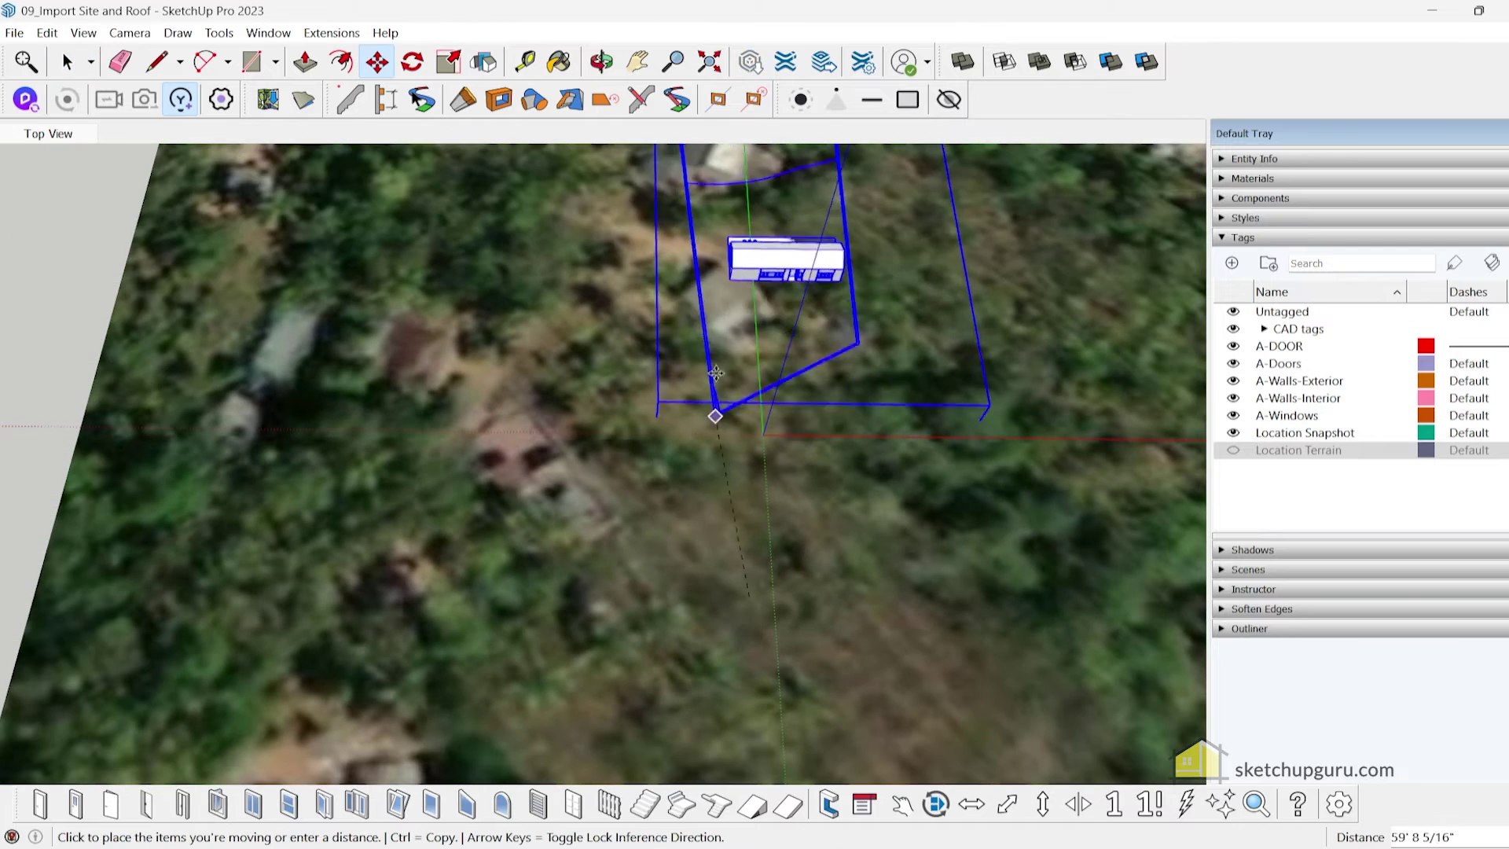
left_click(680, 335)
Move the group again by the same pointed boundary corner to place it beside the dirt track on the snapshot.
middle_click_drag(527, 358, 1171, 387)
scroll(546, 380, "down", 3)
scroll(547, 380, "up", 6)
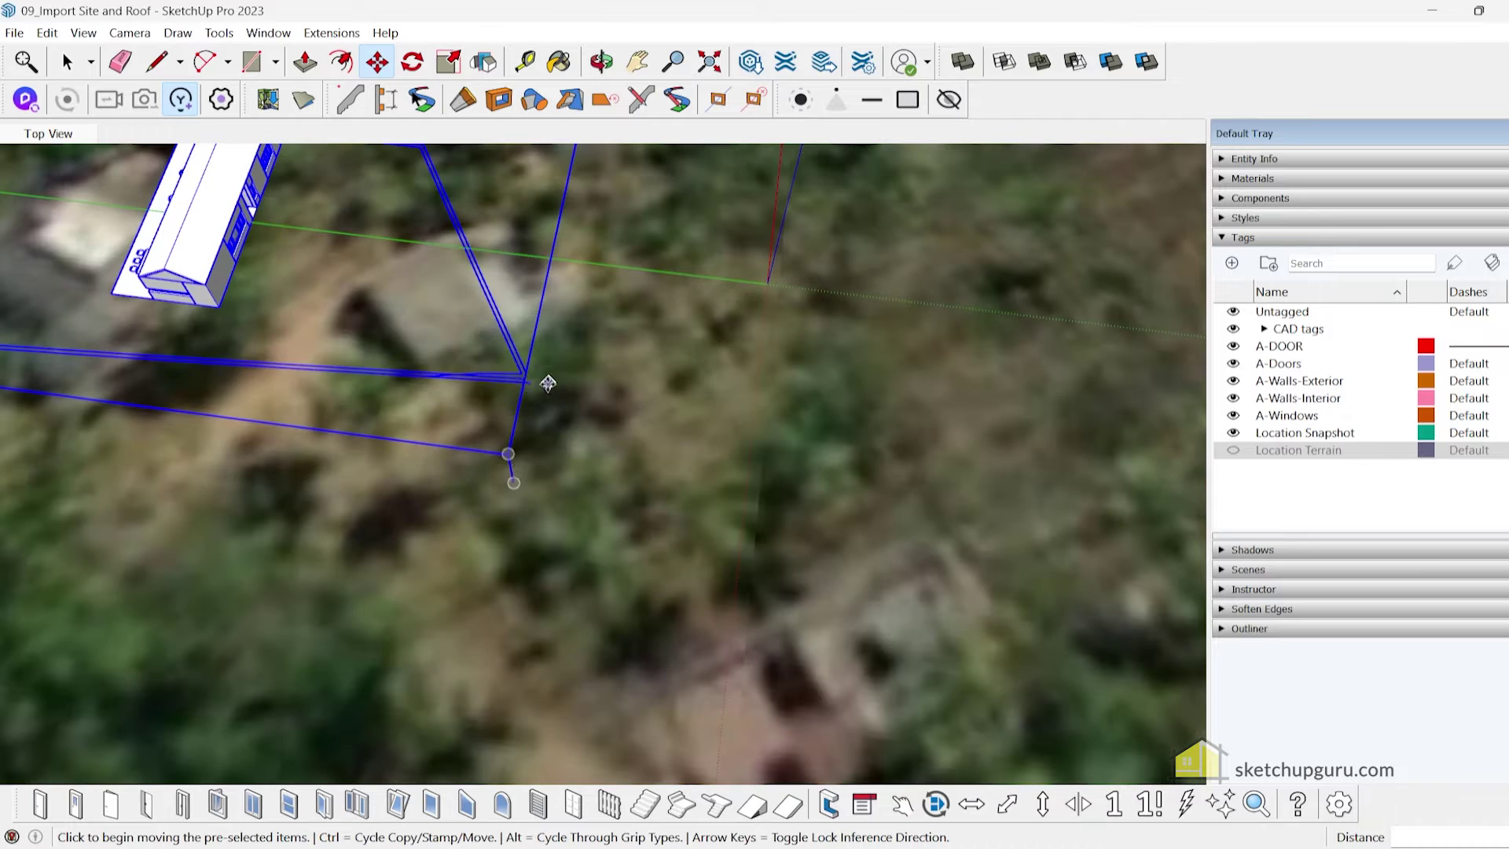
left_click(526, 382)
left_click(436, 430)
scroll(603, 427, "down", 5)
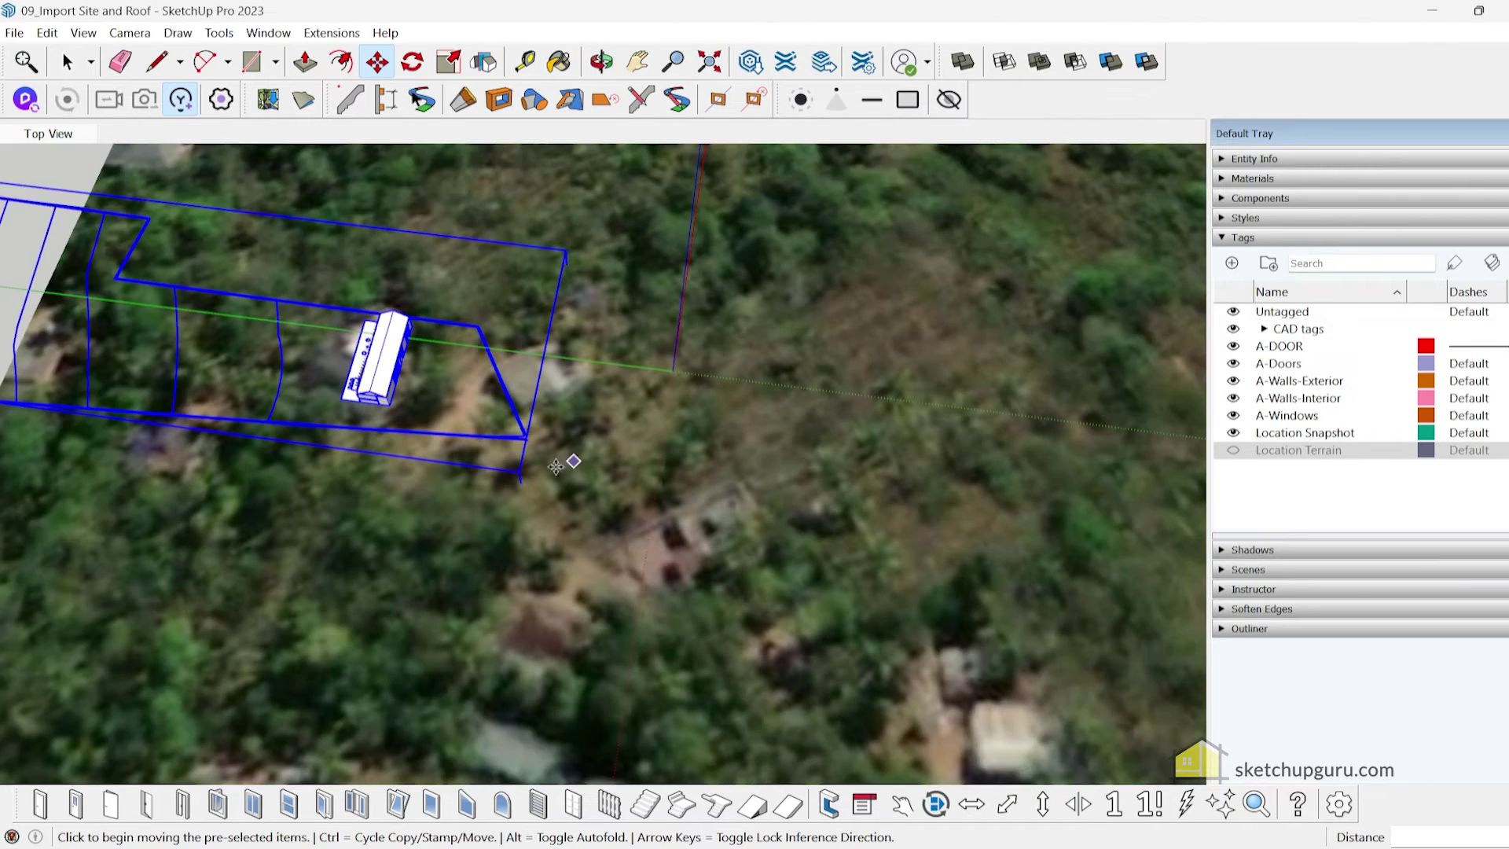
Rotate the group by about 141.5° around its pointed boundary corner, using the short slanted boundary edge as the reference.
scroll(512, 448, "up", 4)
mouse_move(511, 448)
middle_mouse_down()
mouse_move(489, 432)
mouse_move(523, 452)
middle_mouse_up()
key("q")
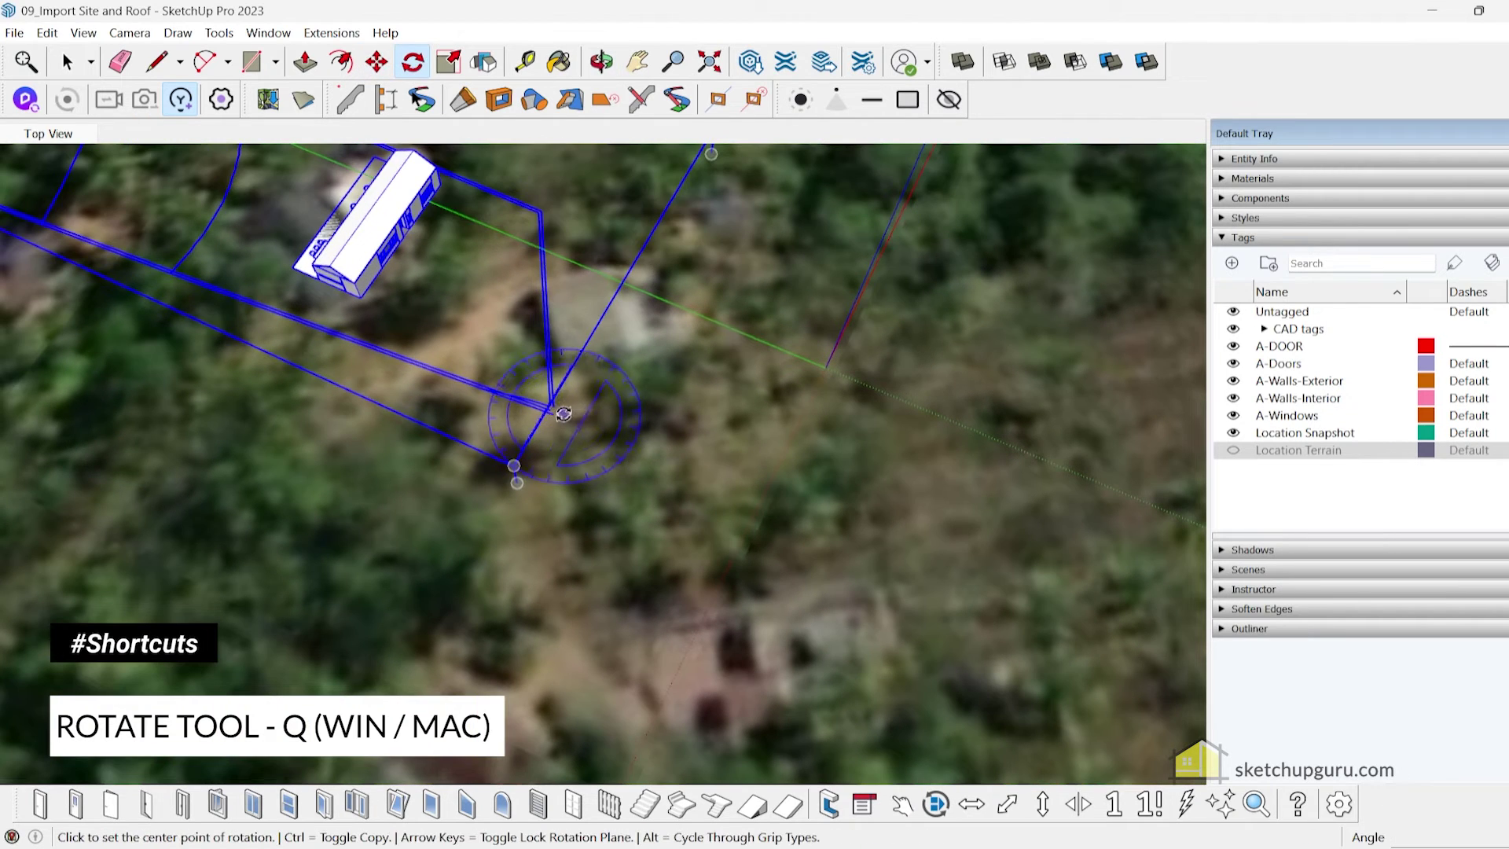
left_click(554, 407)
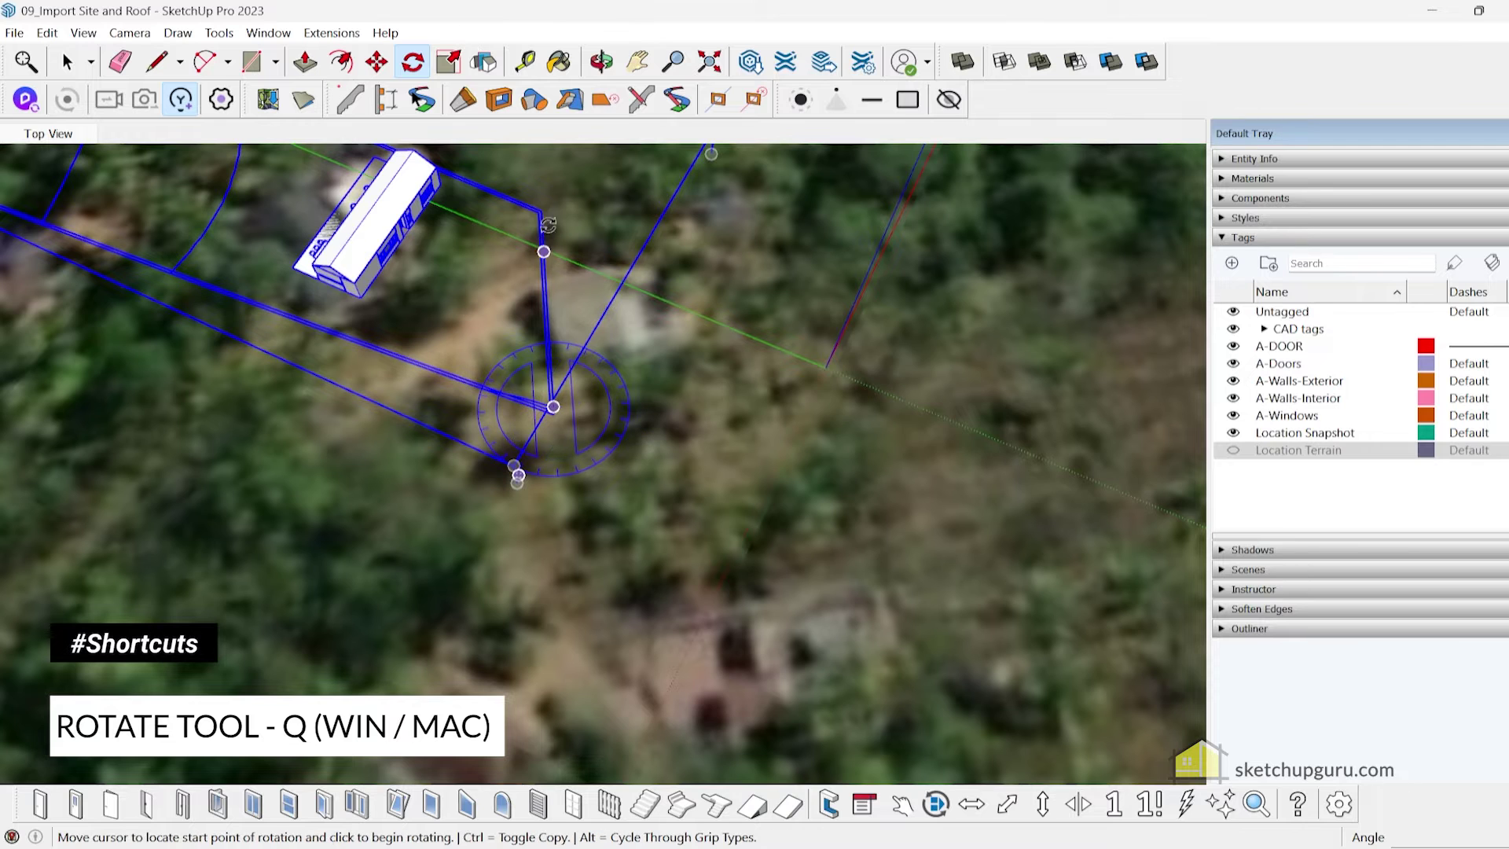
left_click(542, 207)
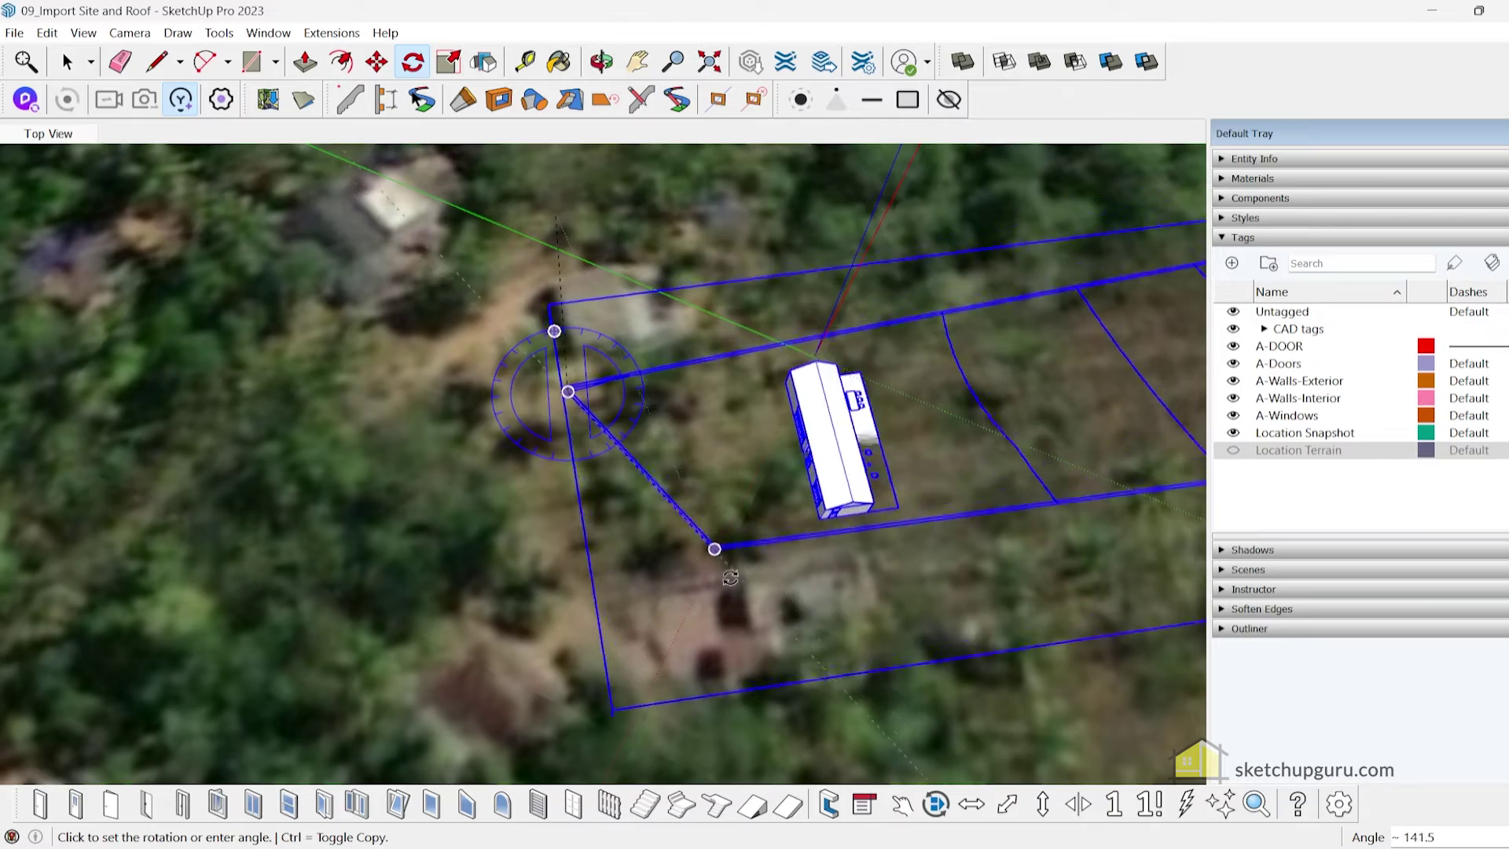
left_click(717, 553)
Examine the rotated plot against the cleared land and neighbouring buildings on the snapshot.
scroll(459, 500, "down", 3)
scroll(613, 483, "down", 3)
middle_click_drag(1011, 463, 107, 550)
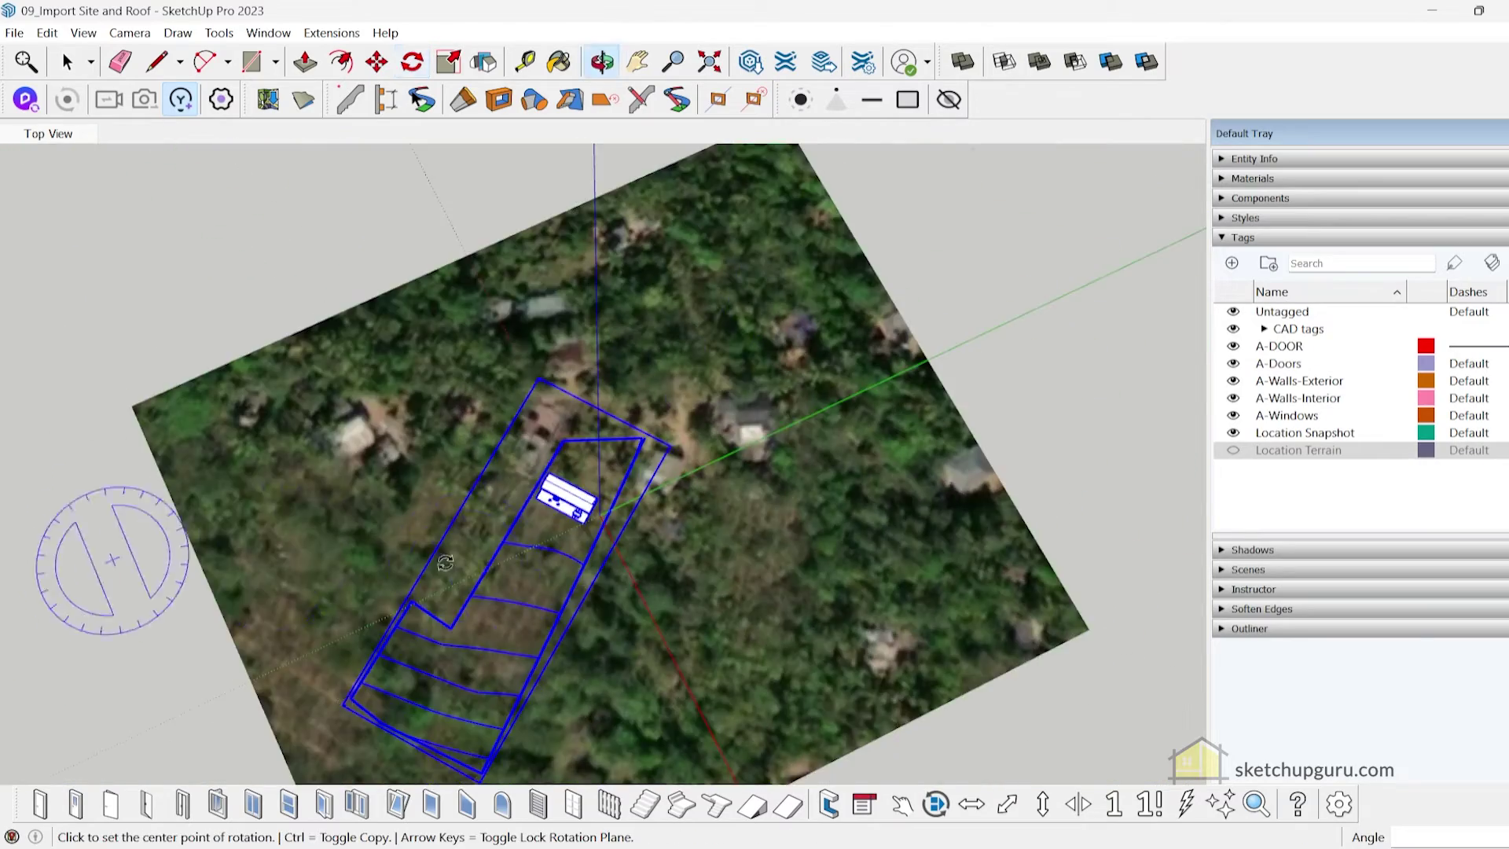
scroll(497, 531, "up", 4)
scroll(606, 404, "down", 4)
middle_click_drag(605, 404, 629, 393)
key("space")
scroll(654, 380, "up", 5)
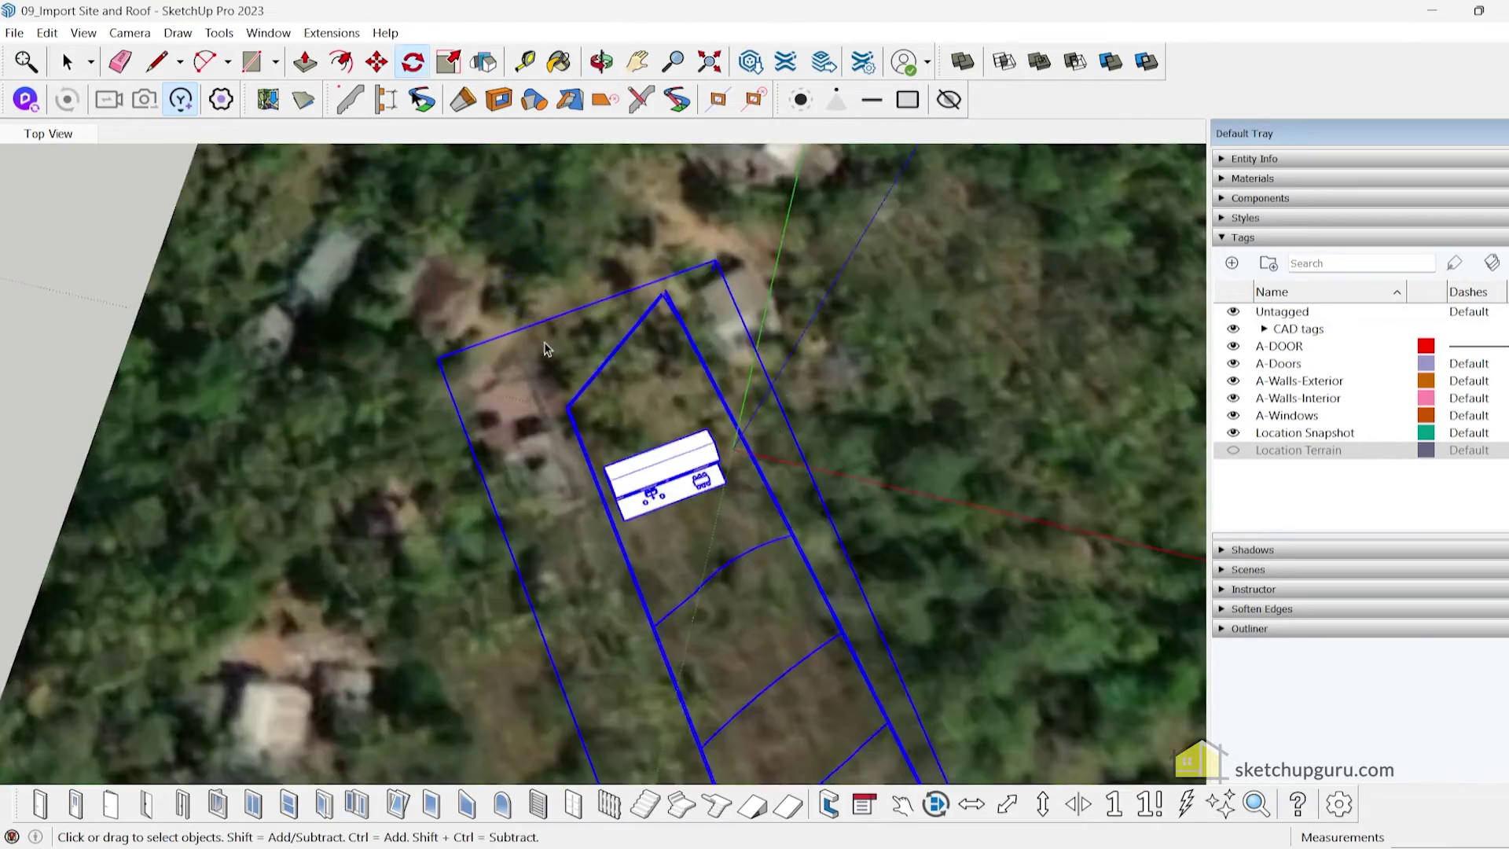
Move the group by the other end of the slanted boundary edge, placing that corner towards the dirt track beside the adjacent building.
key("m")
scroll(656, 393, "down", 4)
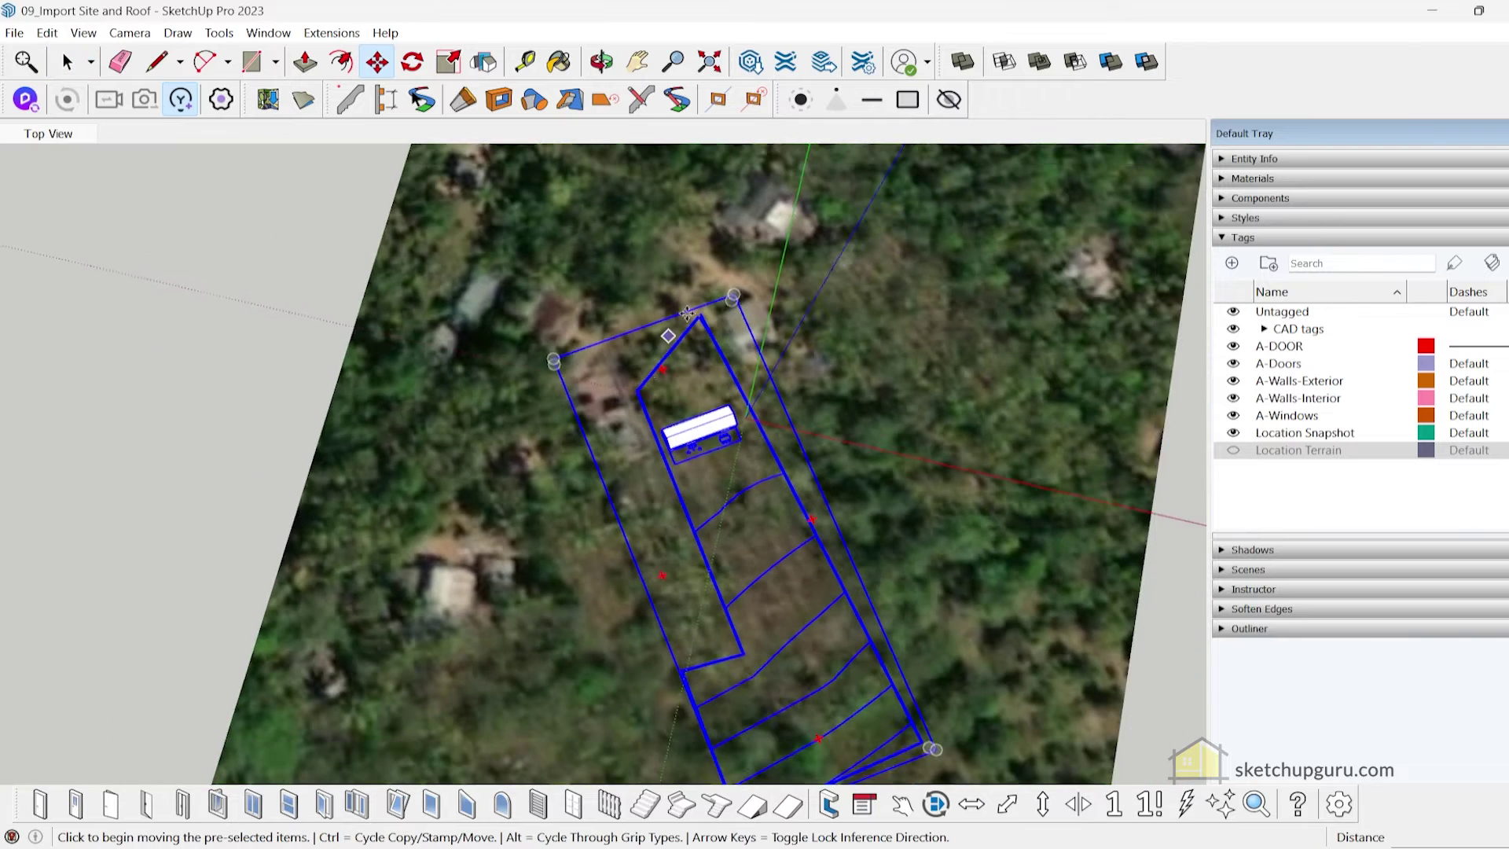
scroll(679, 337, "up", 3)
left_click(674, 339)
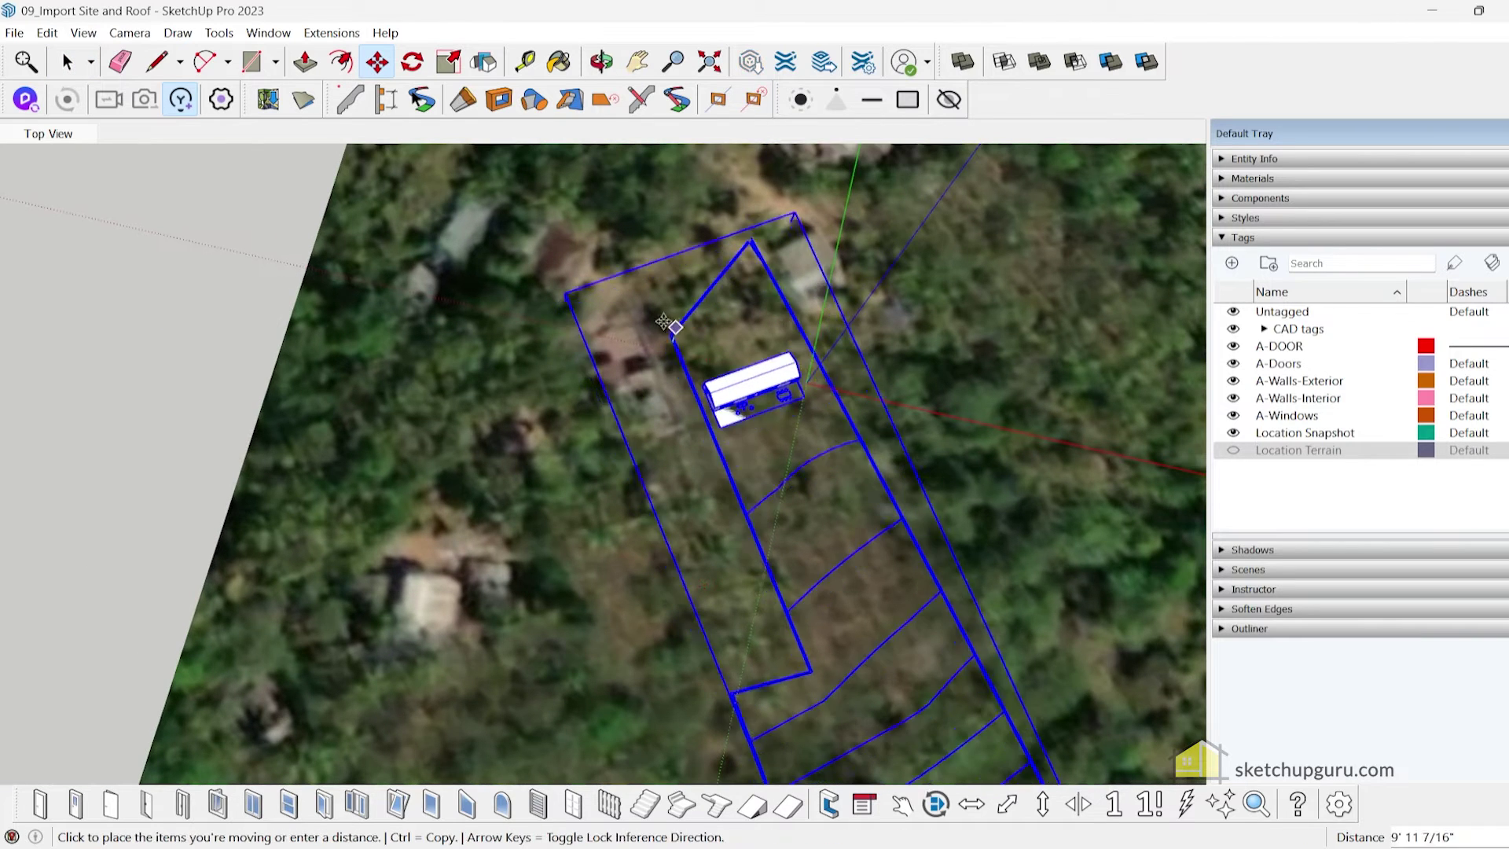
left_click(647, 292)
Rotate the group by about 1.1° around the outer corner of the slanted boundary edge, using the long boundary side as the reference.
scroll(667, 258, "down", 4)
middle_click_drag(791, 568, 747, 579)
scroll(684, 274, "up", 4)
key("q")
left_click(666, 300)
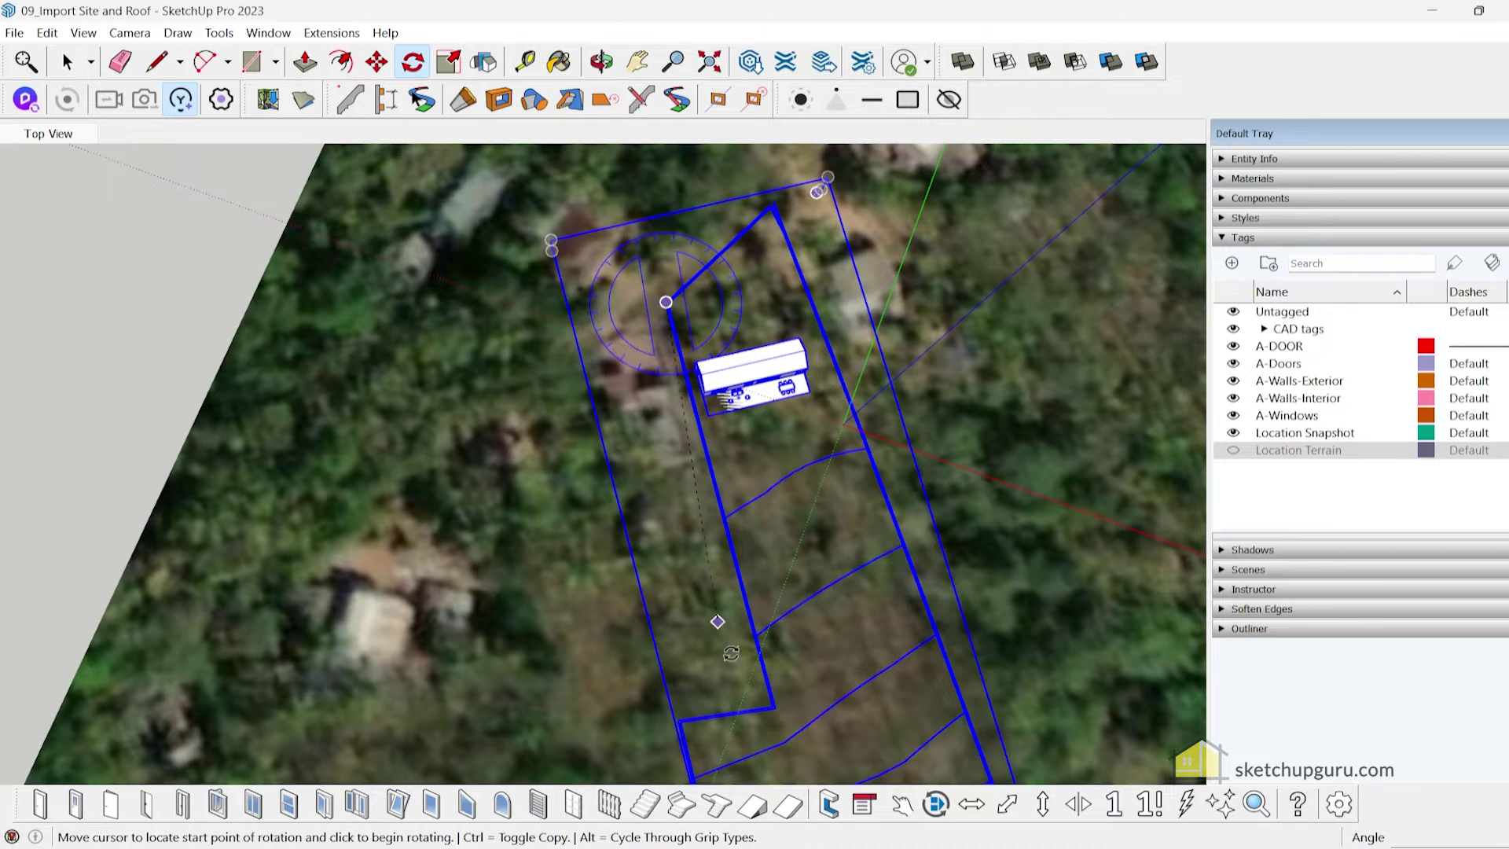
left_click(772, 709)
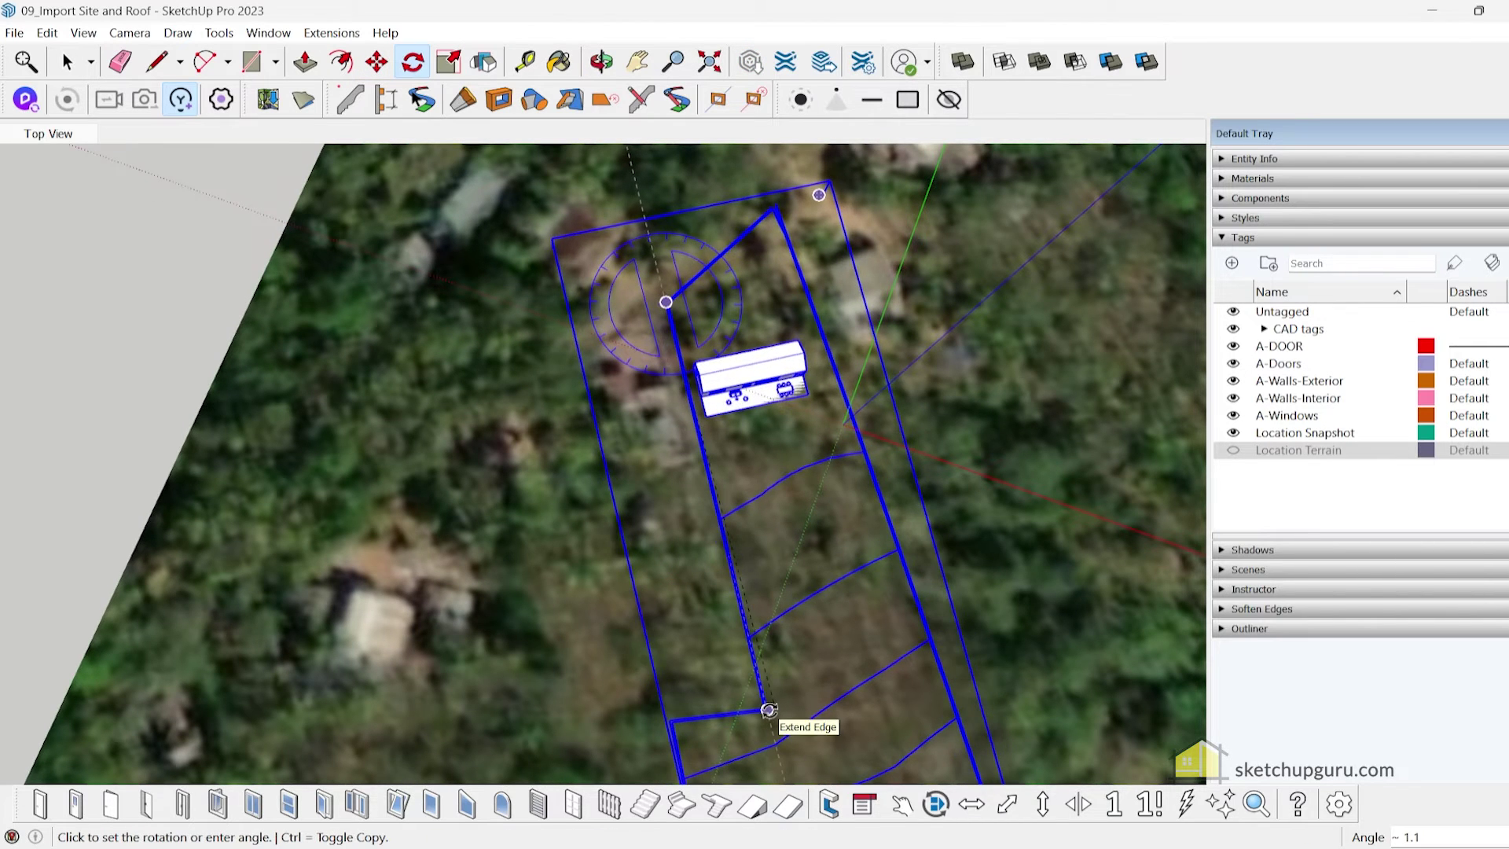
left_click(768, 710)
scroll(708, 386, "down", 4)
key("space")
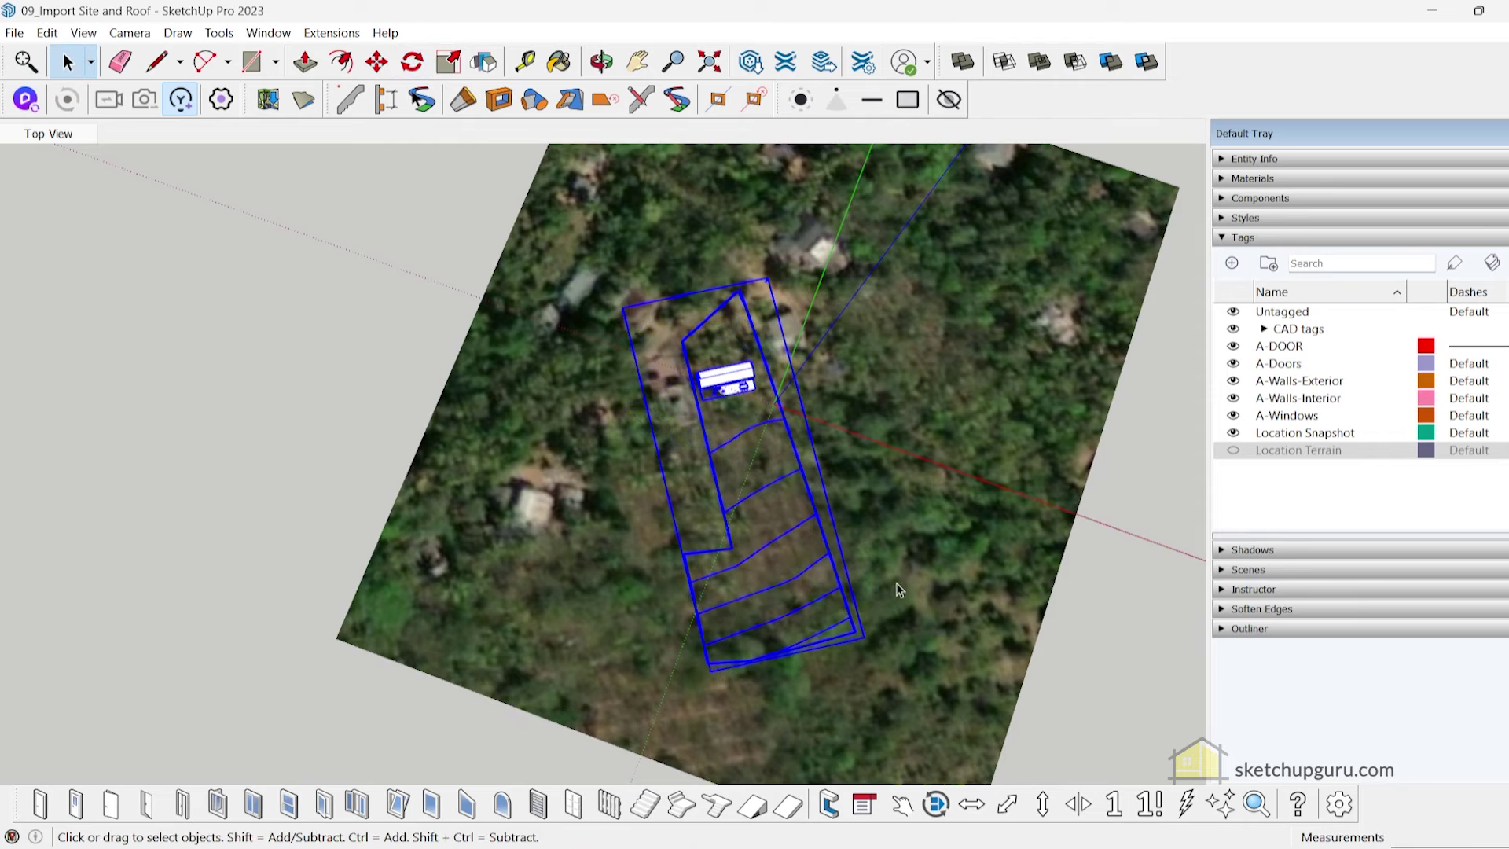
Nudge the group a very short distance by the slanted edge's outer corner to refine its position beside the adjacent building.
scroll(746, 281, "up", 3)
scroll(645, 346, "down", 2)
scroll(645, 345, "up", 4)
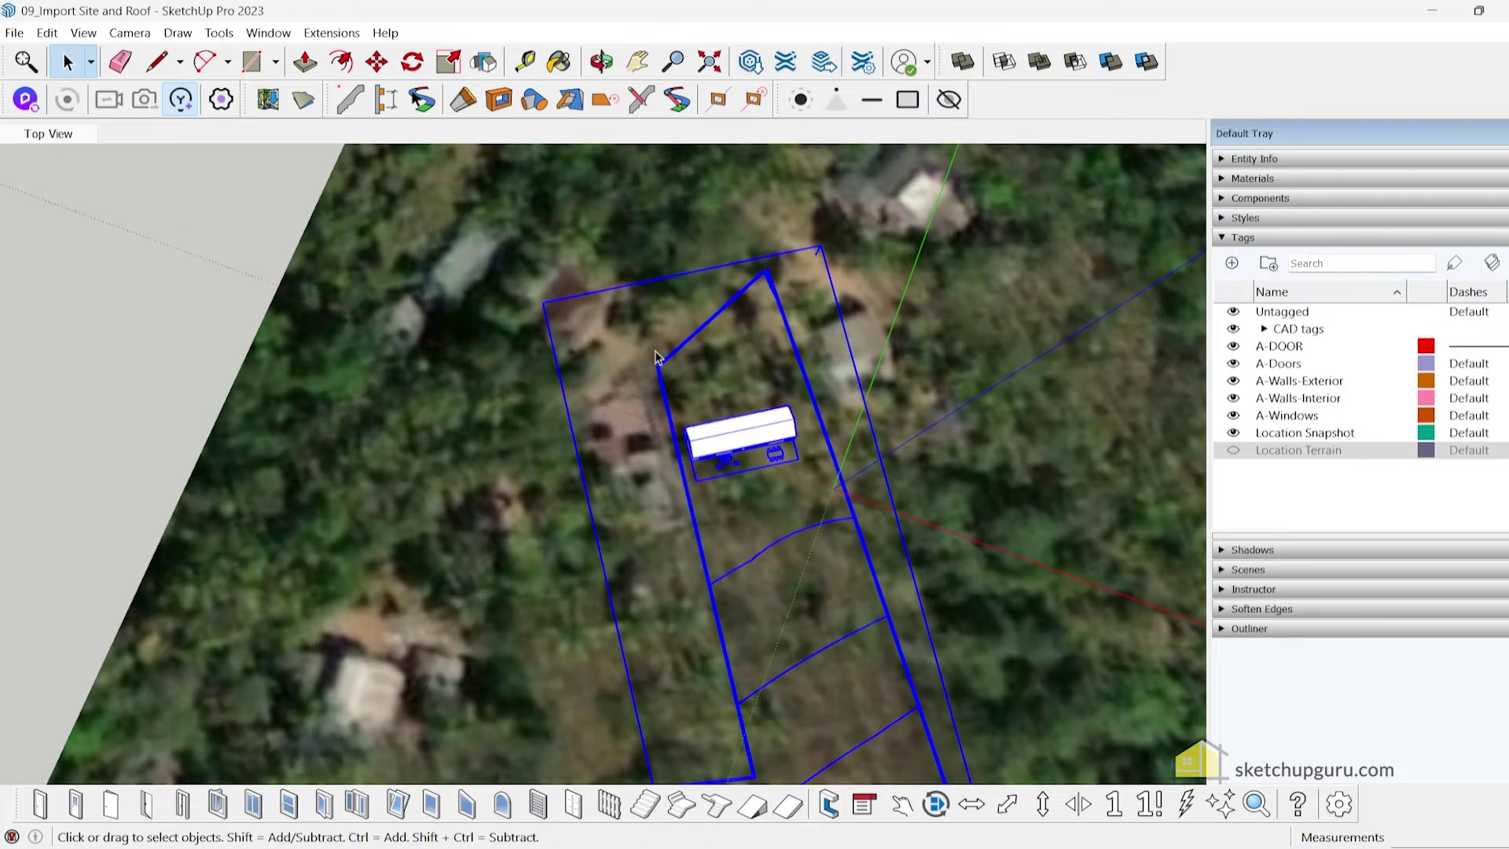
key("m")
left_click(644, 378)
left_click(645, 384)
scroll(636, 333, "down", 3)
key("space")
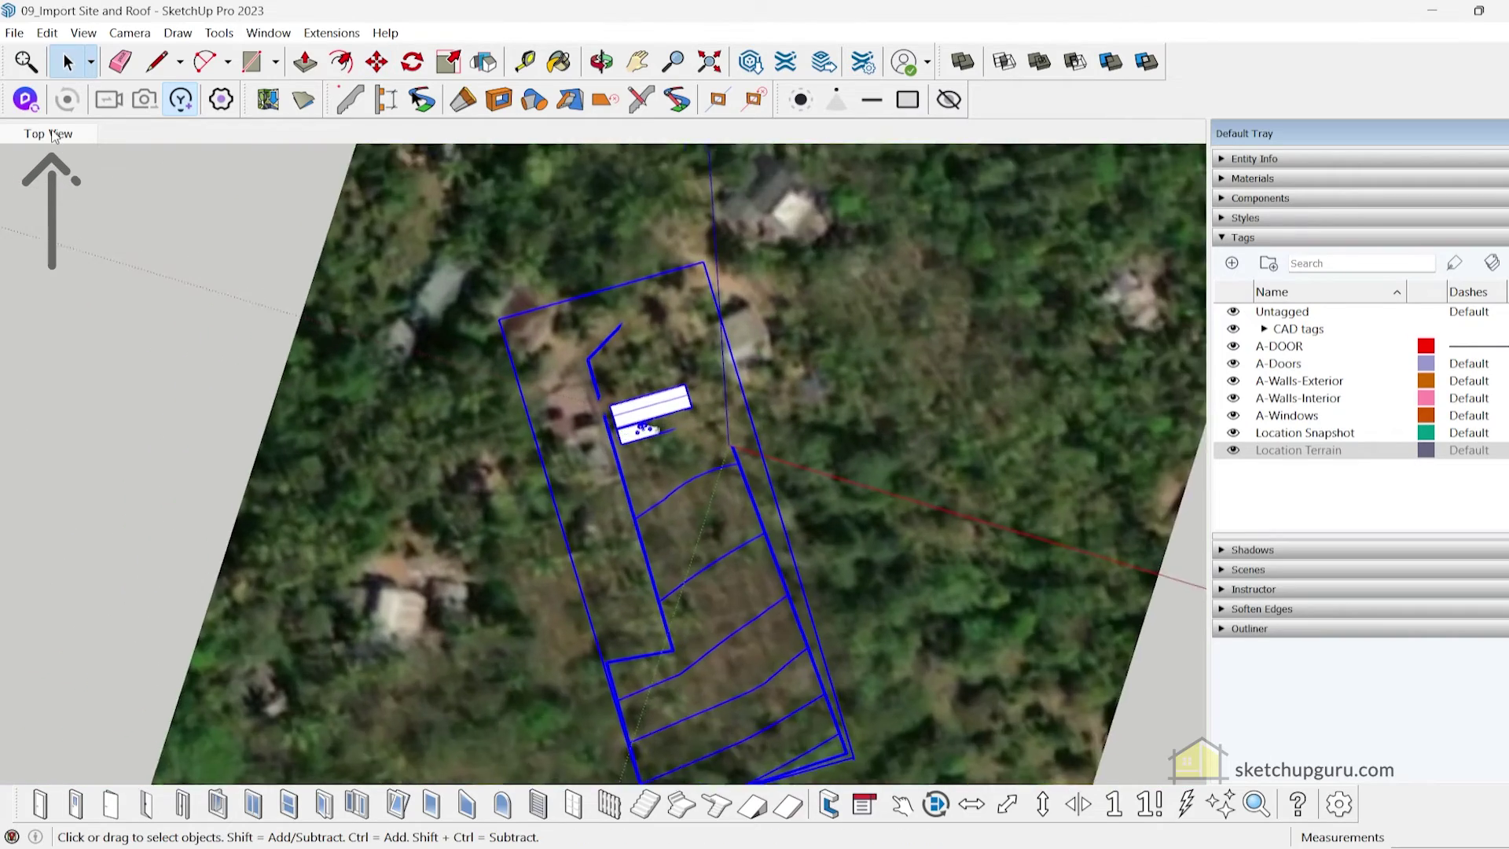
Return to the top view and hide the Location Terrain tag.
scroll(666, 389, "up", 6)
scroll(626, 408, "down", 8)
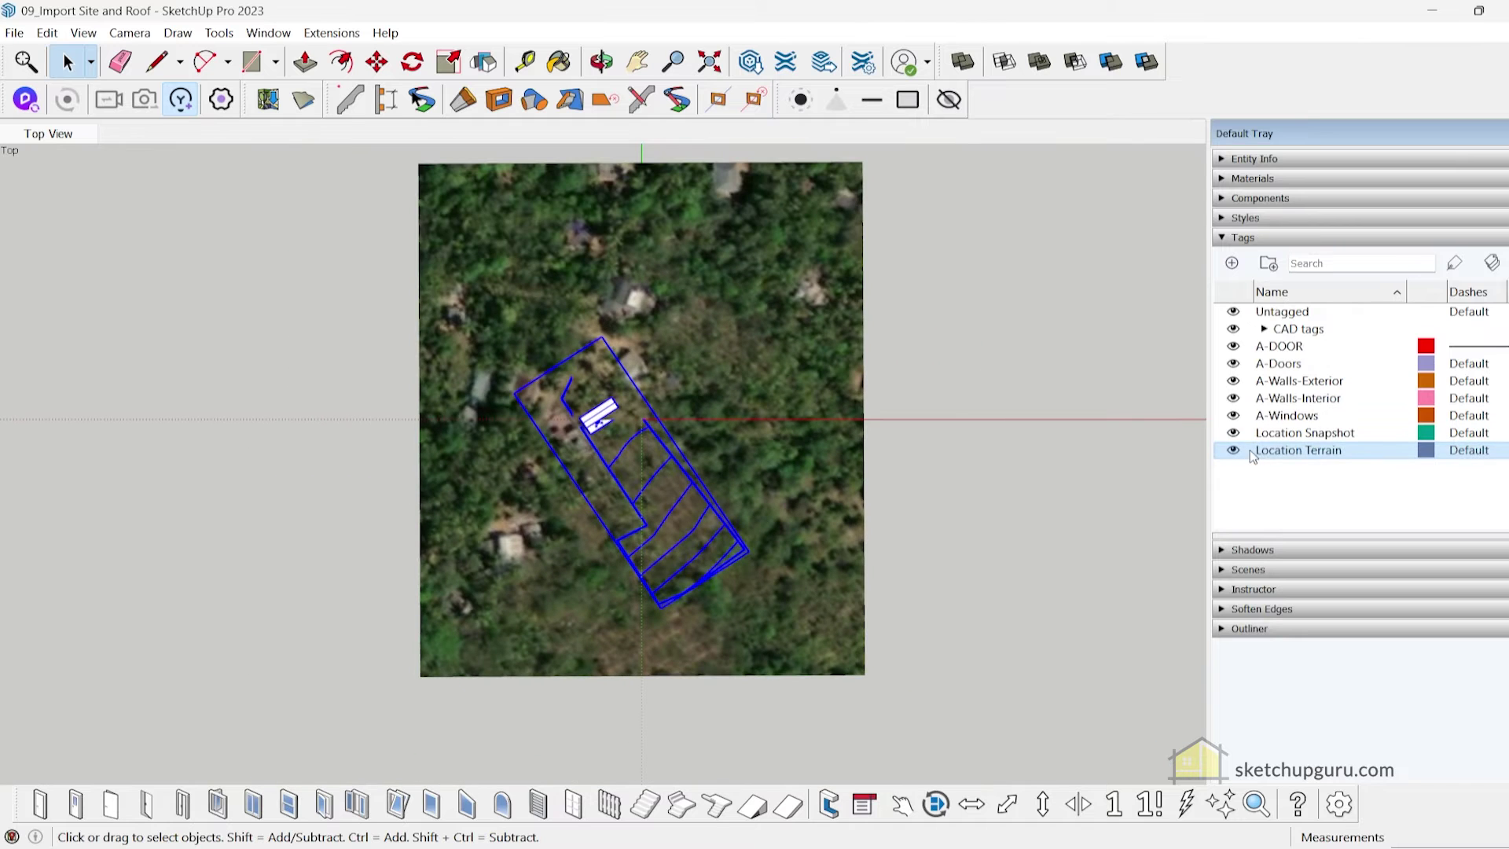
left_click(1233, 449)
Examine from above how the house and plot boundary line up with the track, neighbouring buildings and cleared land on the snapshot.
scroll(408, 441, "up", 3)
scroll(568, 405, "up", 2)
scroll(567, 406, "down", 2)
scroll(620, 204, "up", 1)
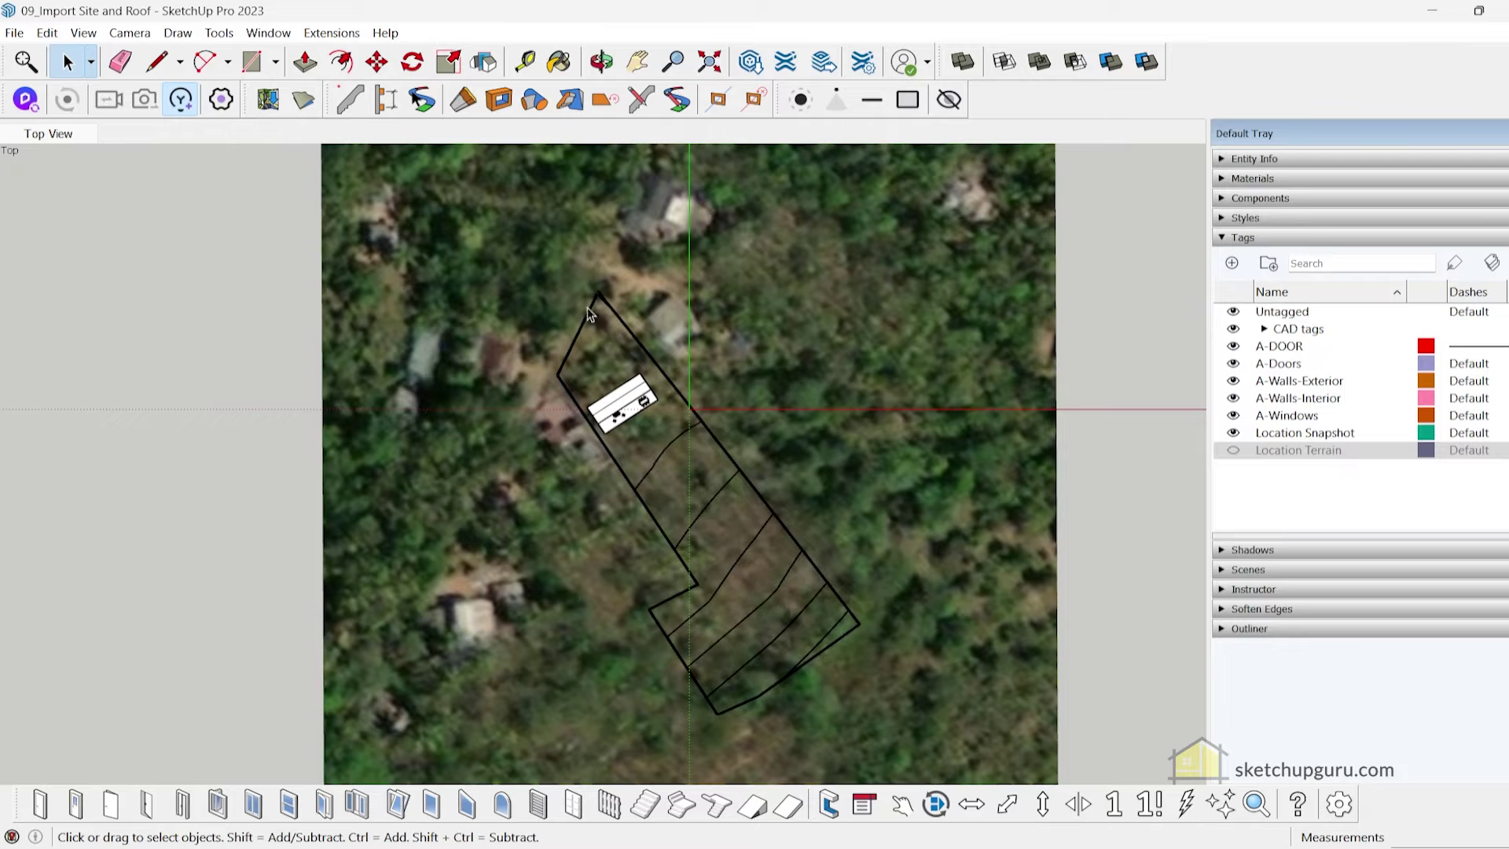
scroll(550, 428, "up", 2)
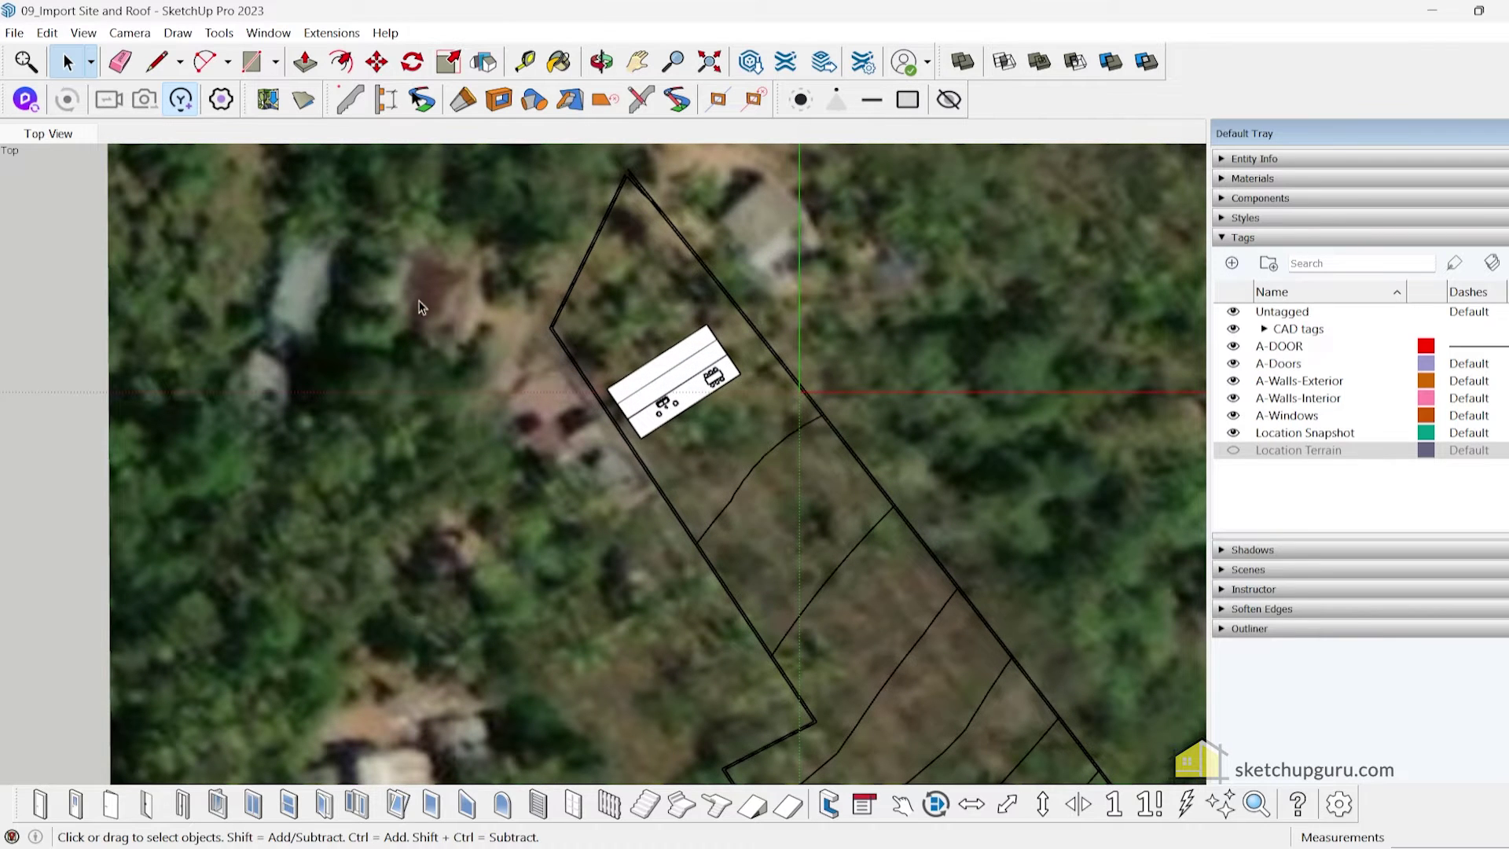
scroll(694, 385, "up", 2)
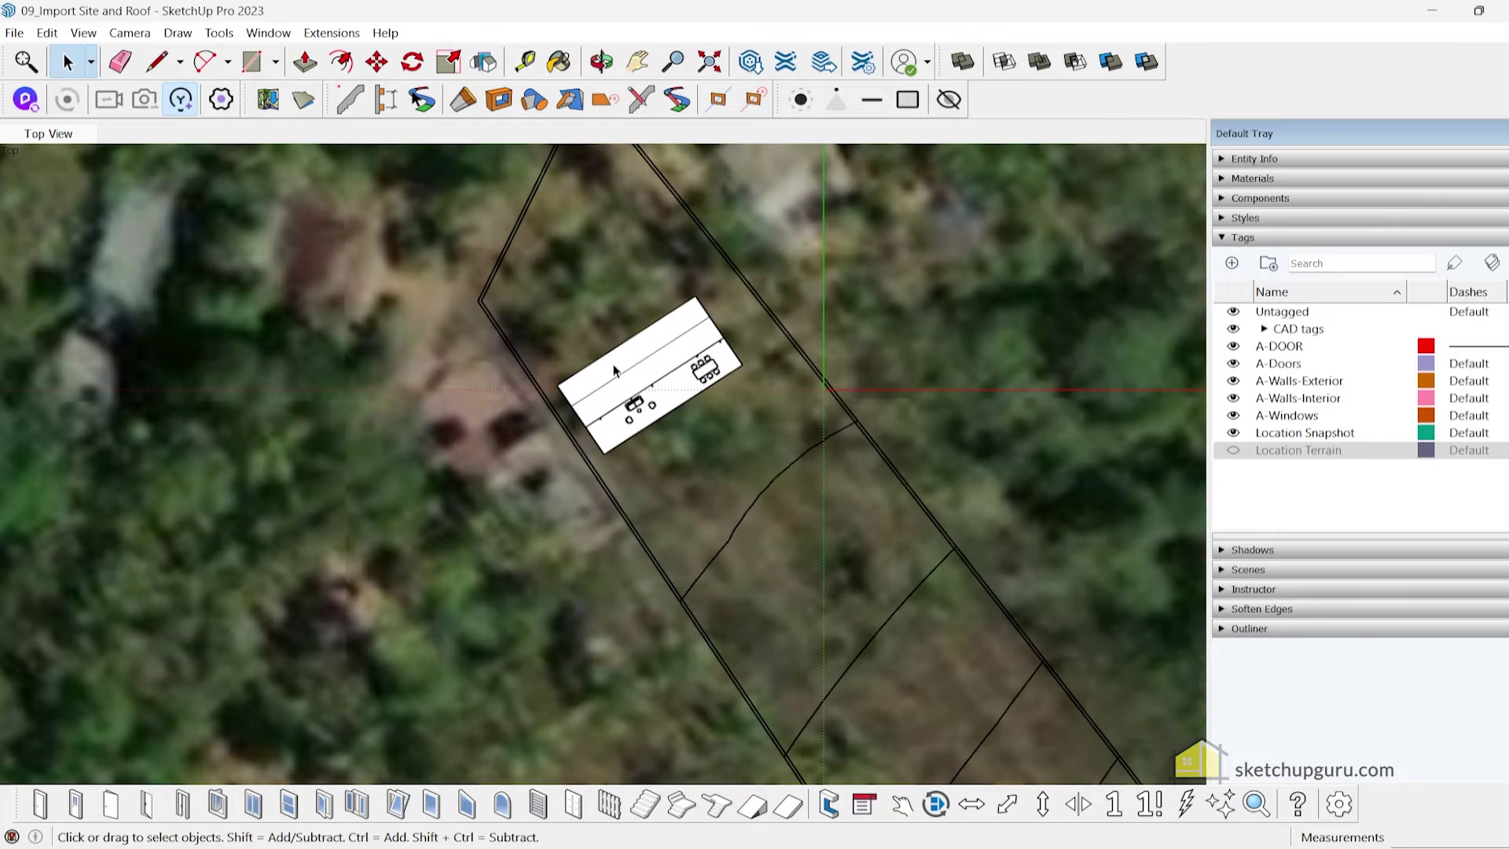
scroll(572, 359, "down", 2)
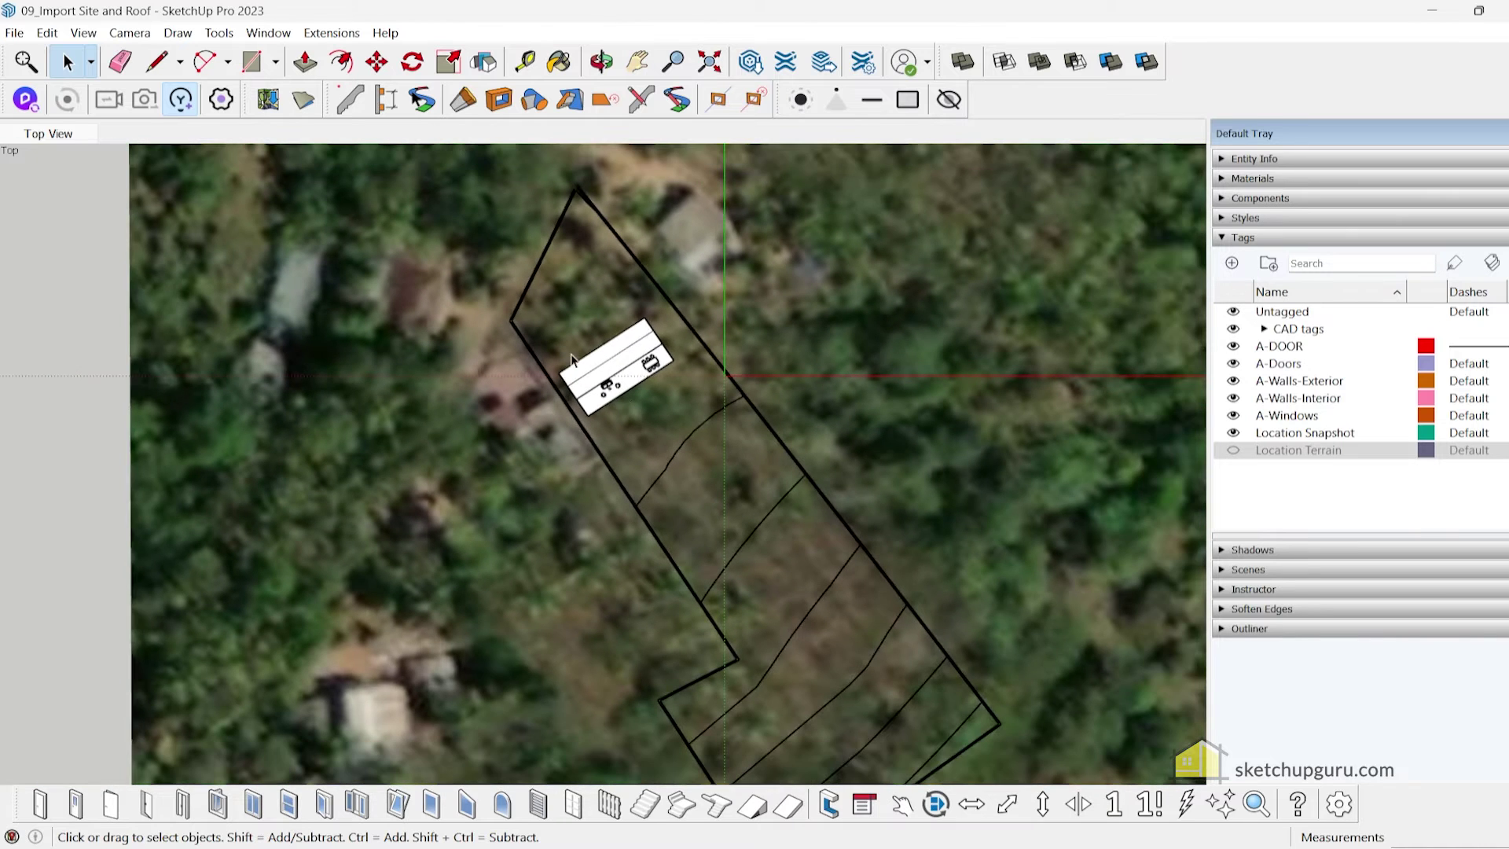
scroll(634, 350, "down", 1)
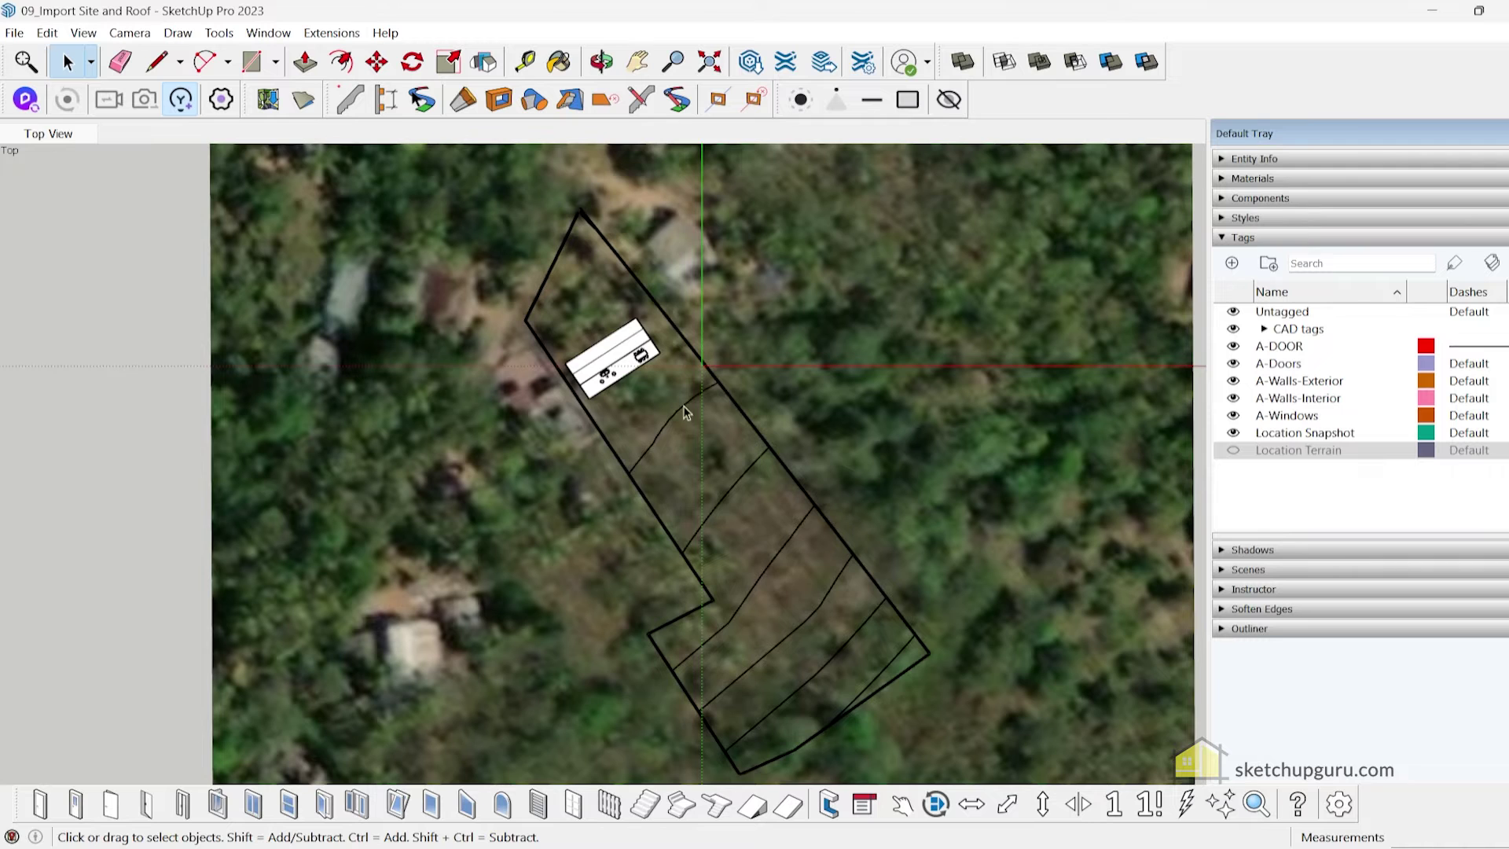
scroll(739, 503, "up", 2)
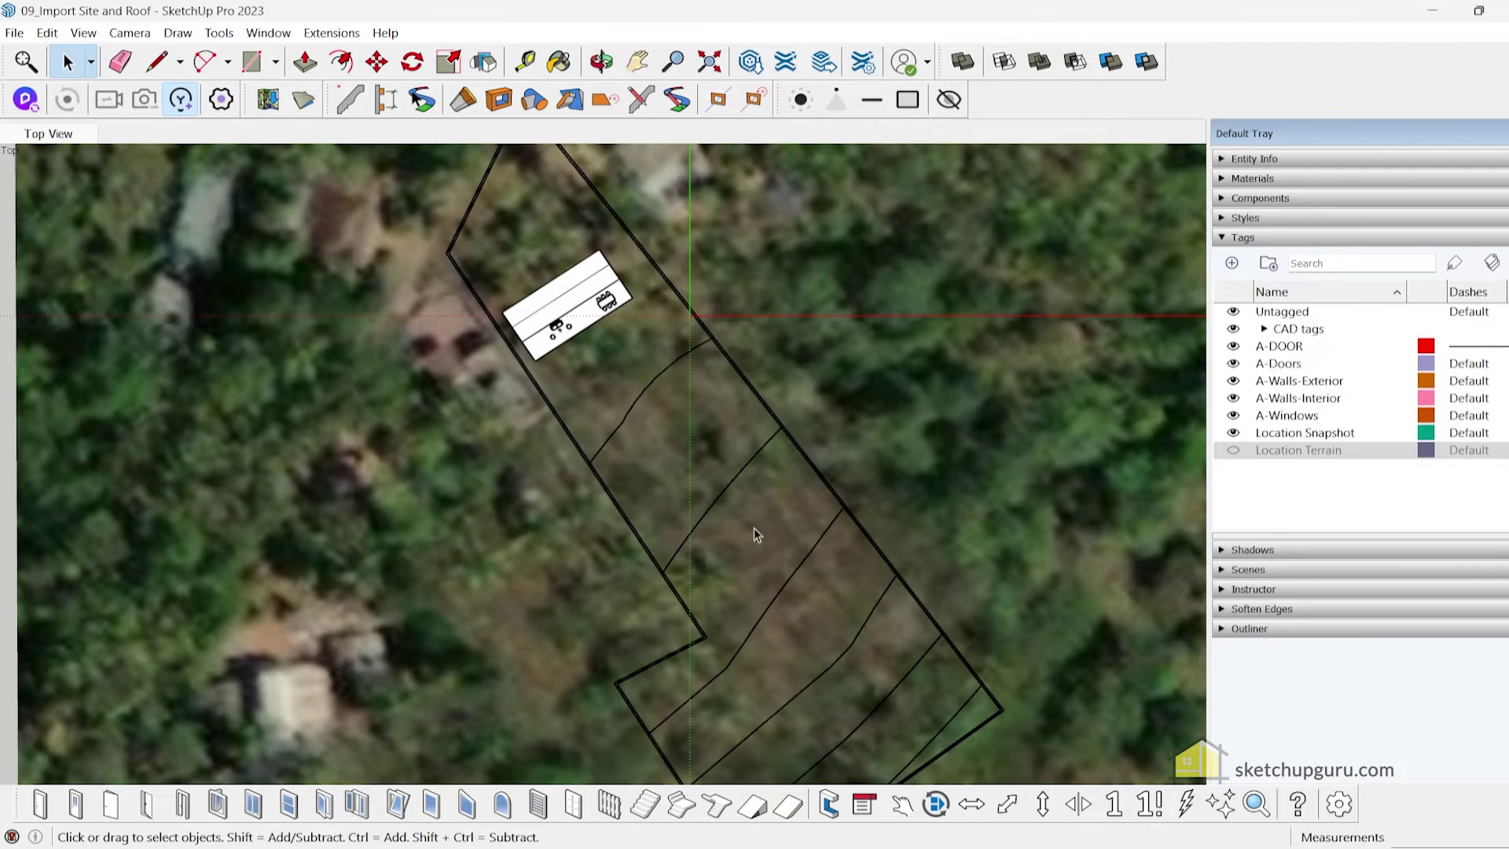
scroll(753, 528, "down", 5)
scroll(743, 708, "up", 7)
scroll(600, 438, "down", 6)
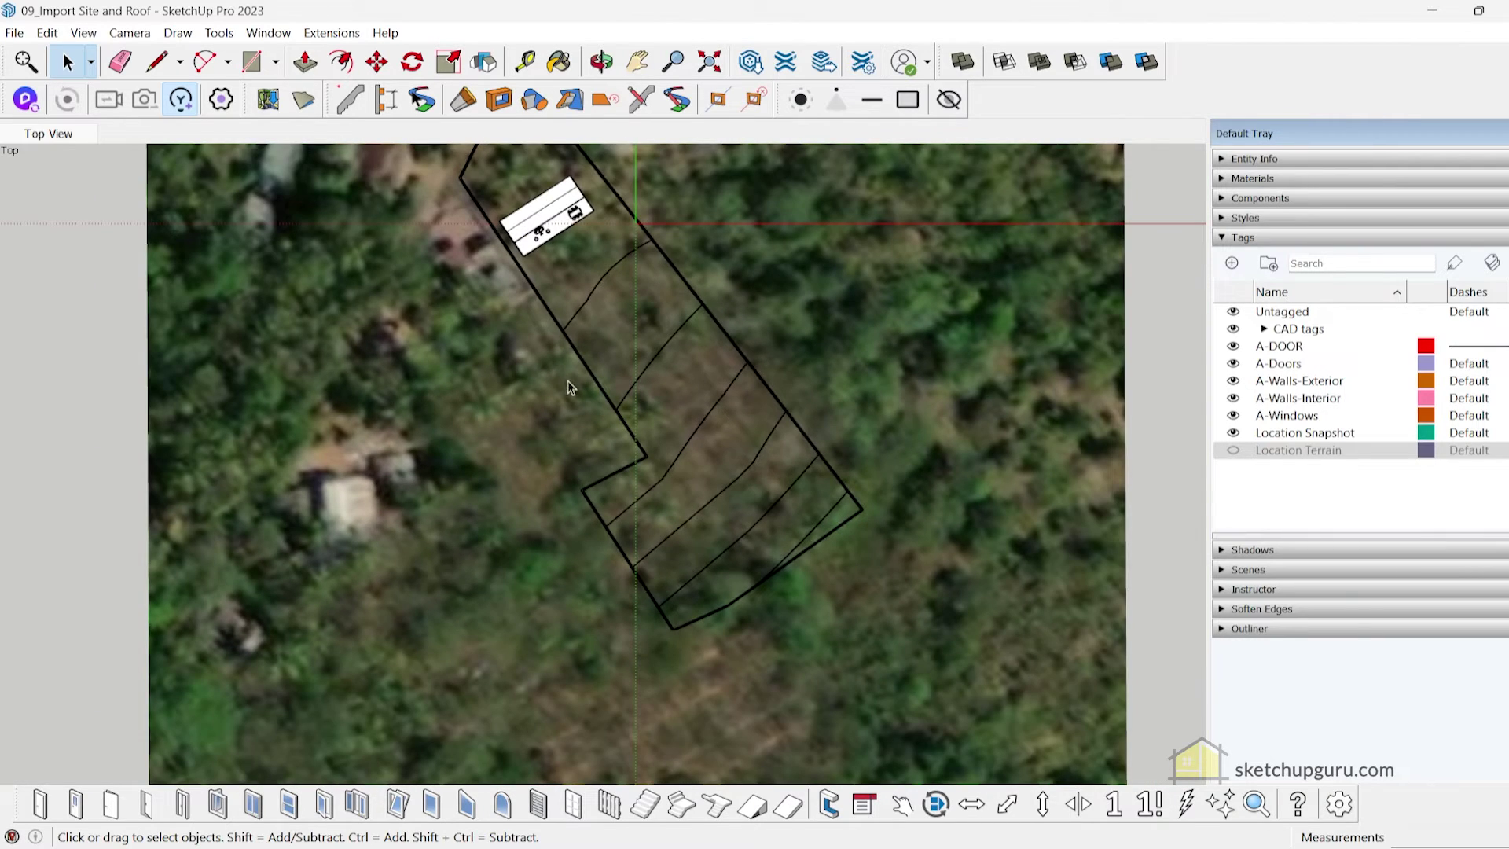
scroll(568, 380, "down", 2)
scroll(537, 217, "up", 5)
scroll(578, 369, "down", 4)
scroll(538, 231, "up", 4)
scroll(463, 358, "down", 5)
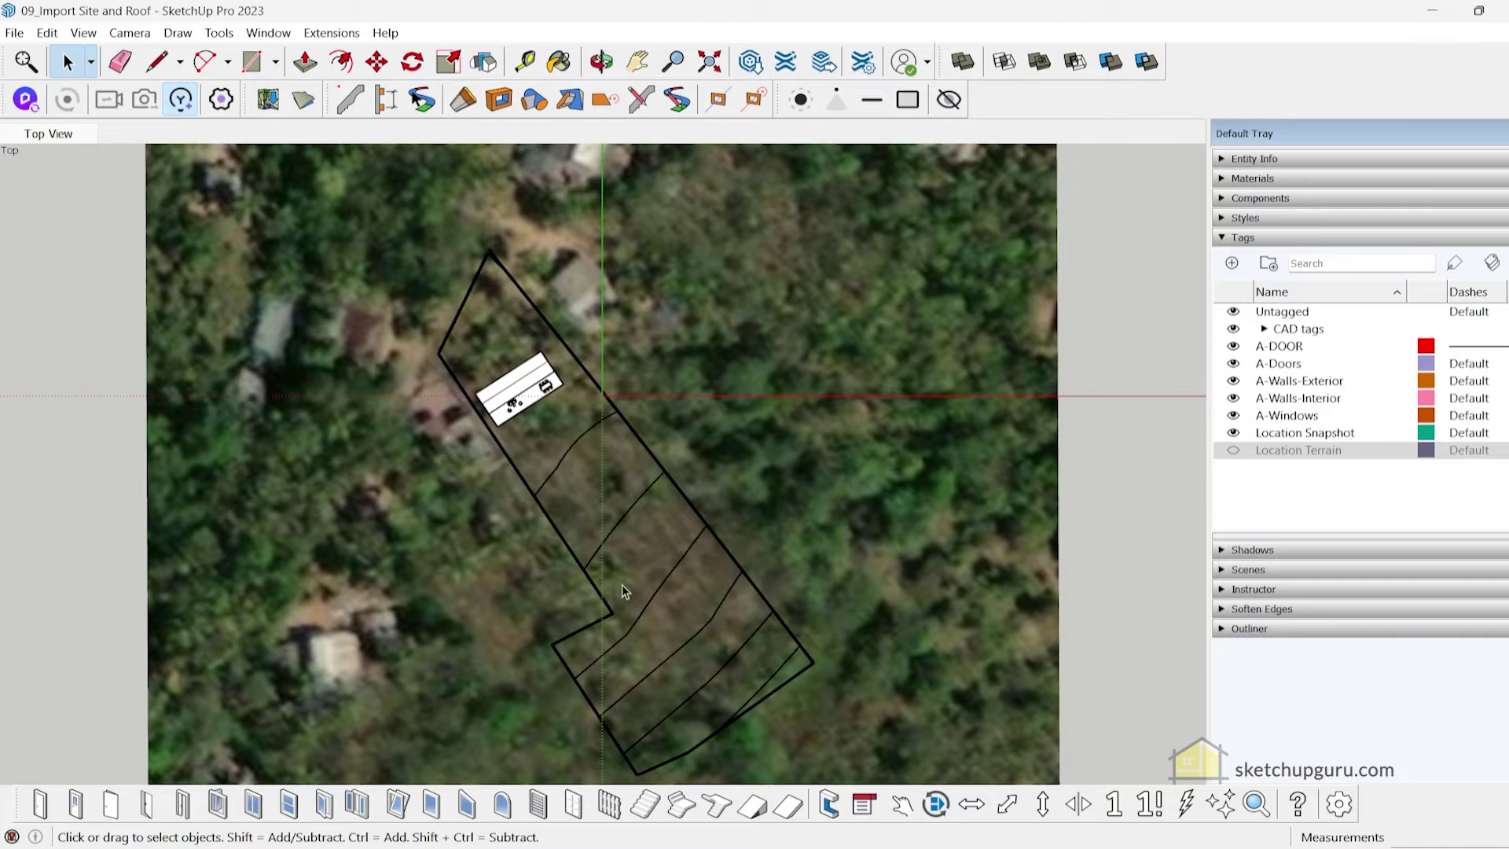
scroll(706, 587, "down", 2)
scroll(705, 592, "up", 2)
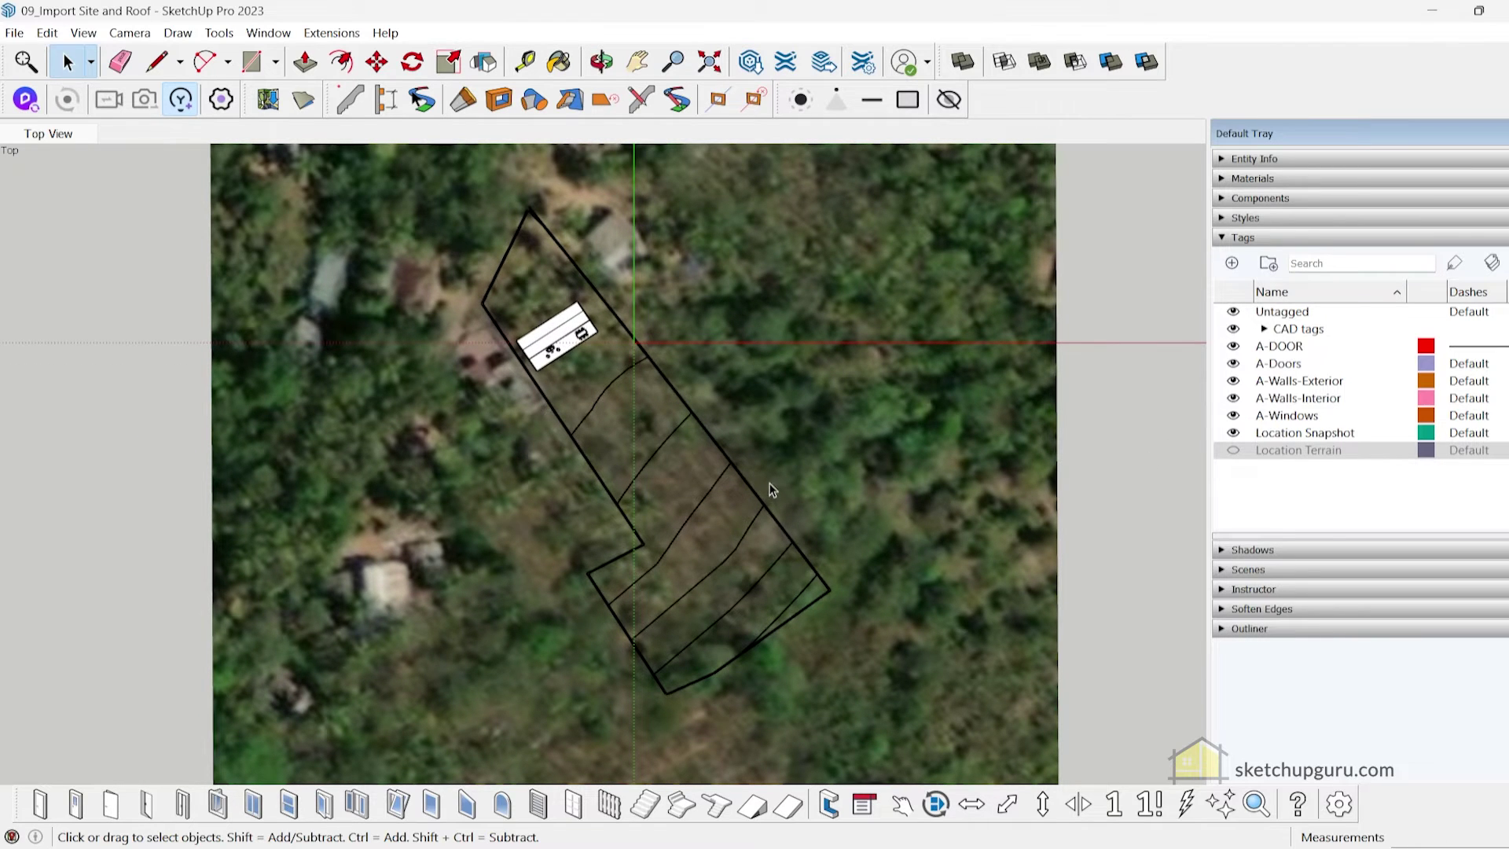
Hide the Location Snapshot tag and show the Location Terrain tag.
middle_click_drag(784, 474, 904, 272)
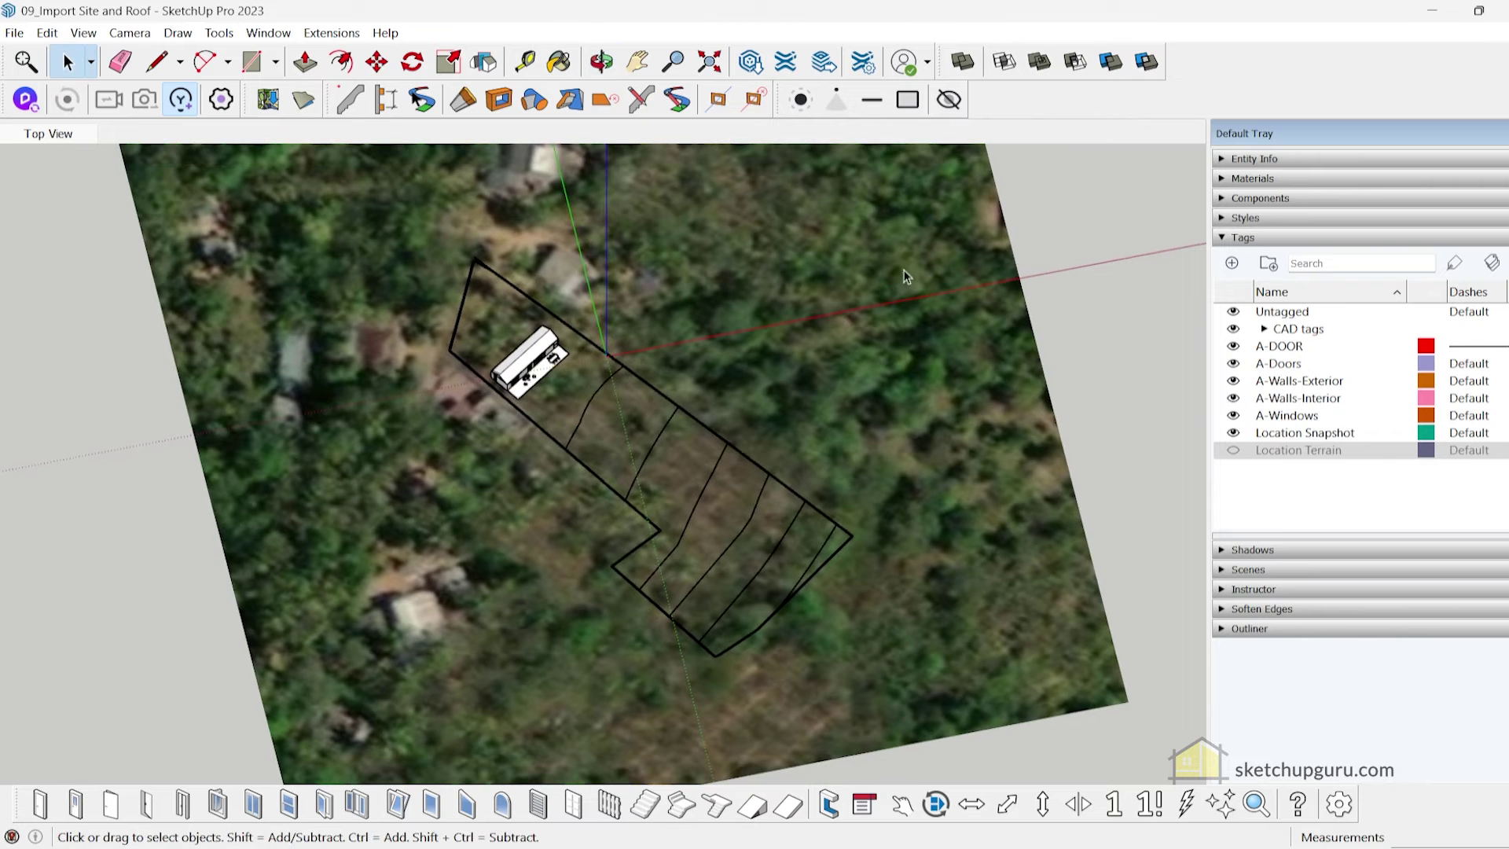
left_click(1235, 435)
left_click(1233, 433)
left_click(1234, 450)
Examine the house and plot boundary against the 3D terrain from several angles.
middle_click_drag(597, 550, 550, 503)
scroll(539, 522, "up", 5)
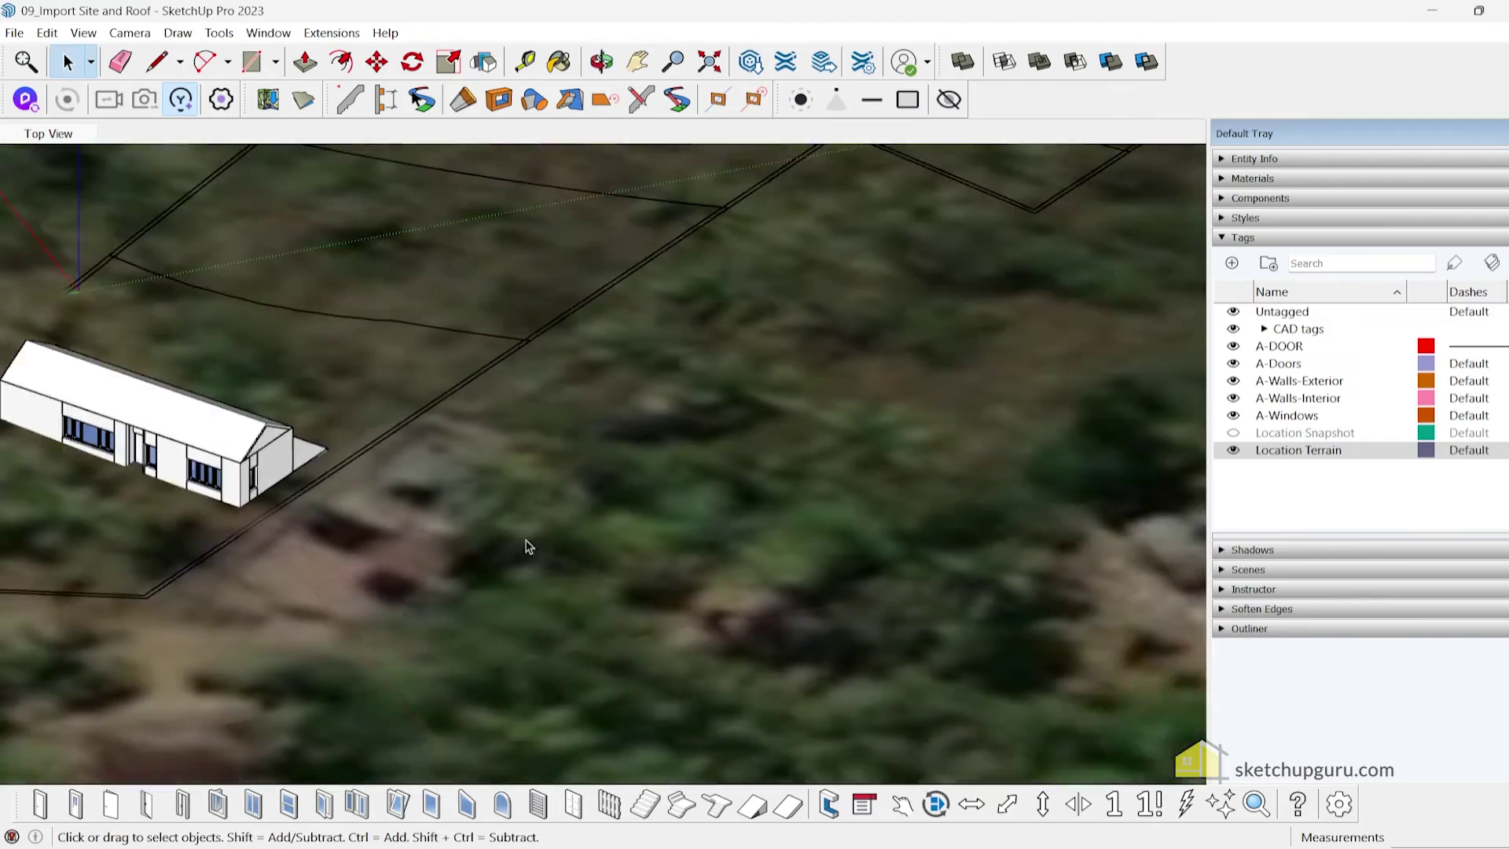
scroll(518, 535, "down", 3)
middle_click_drag(519, 535, 366, 465)
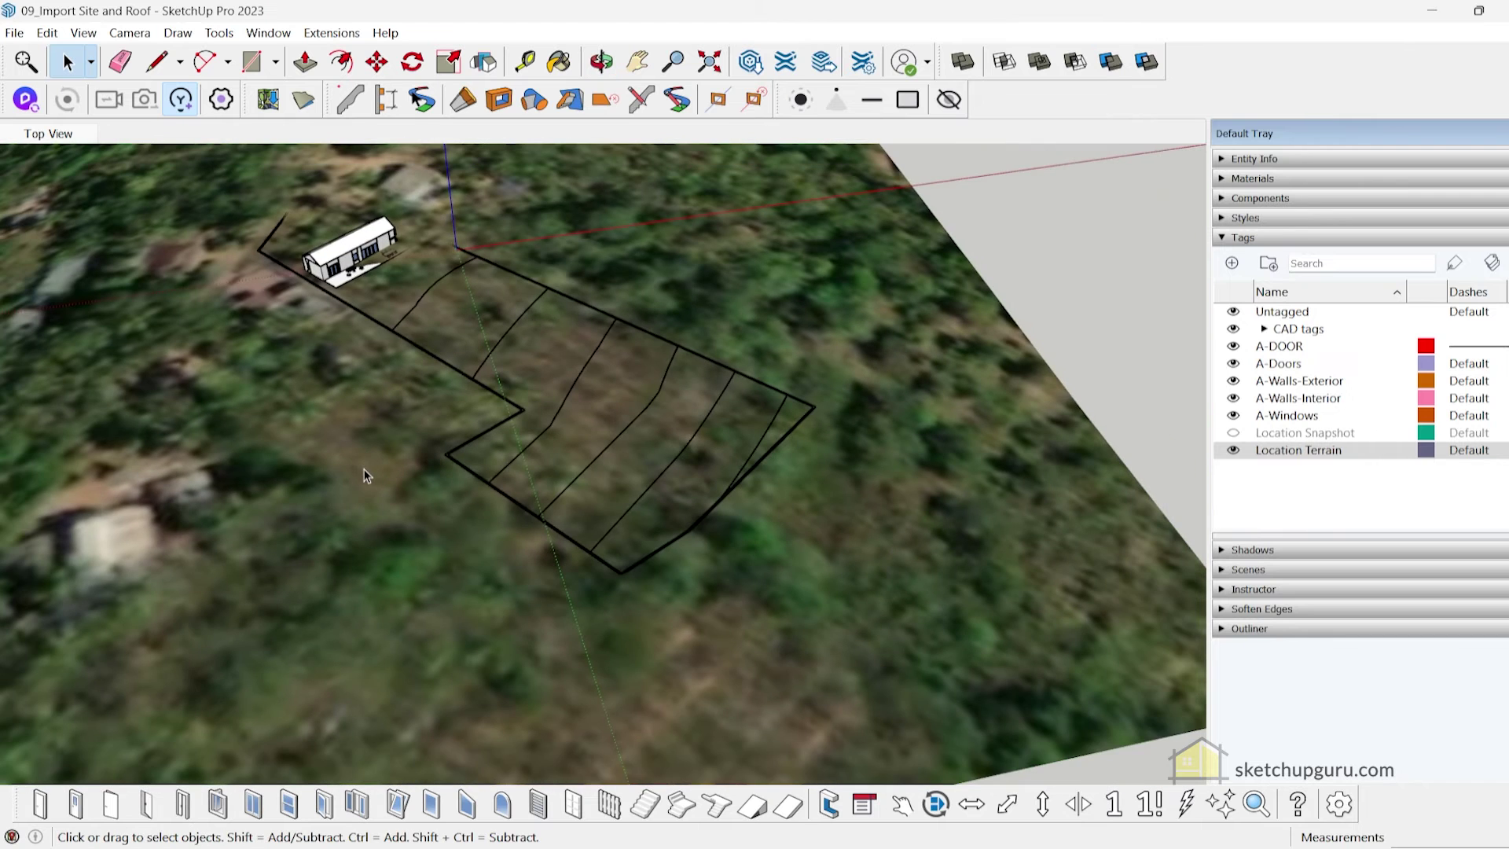
scroll(393, 462, "down", 4)
middle_click_drag(714, 452, 594, 498)
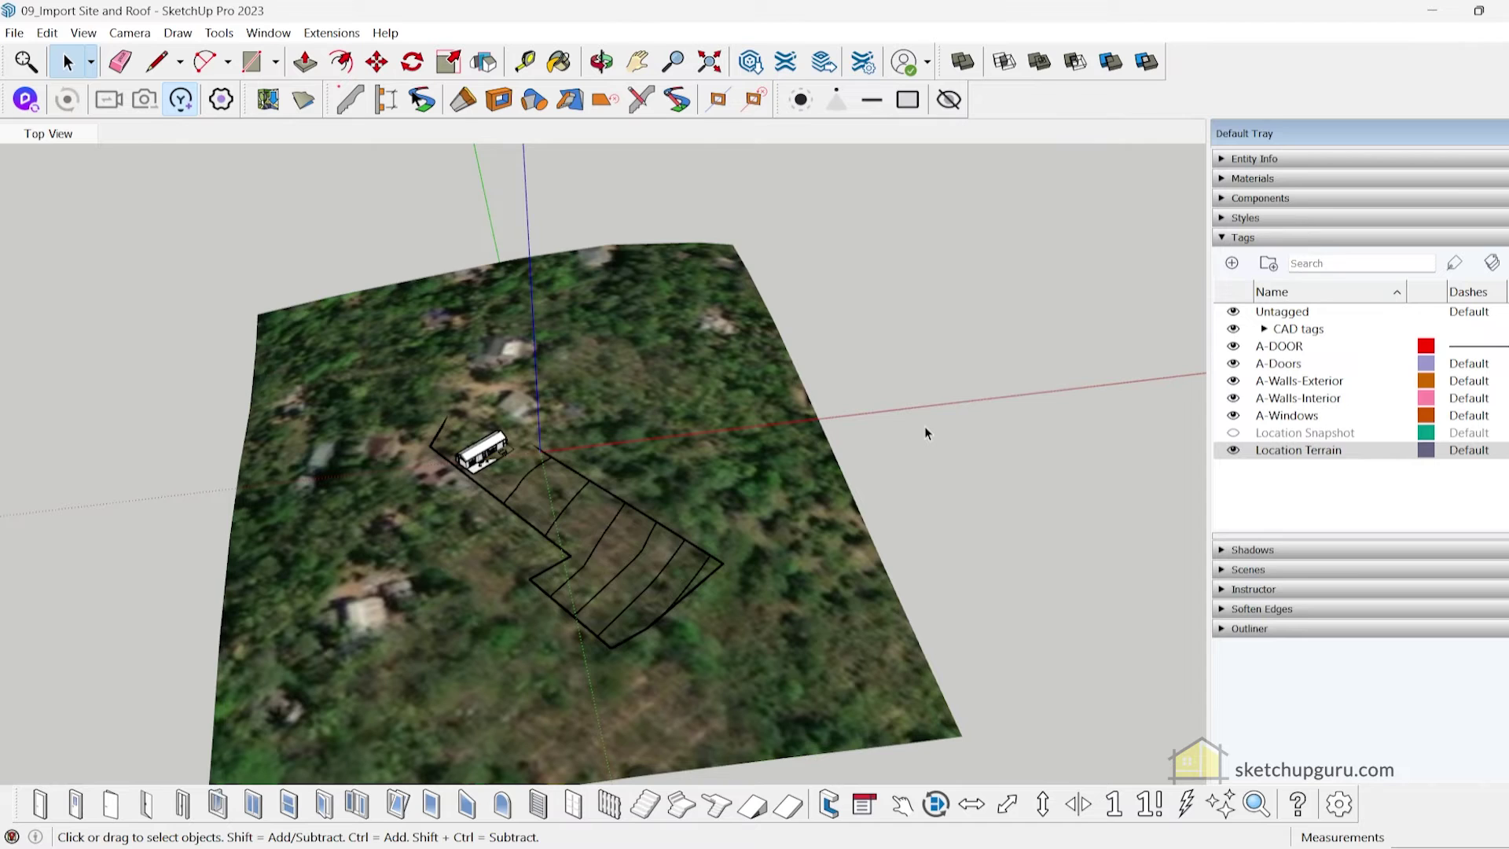
middle_click_drag(925, 431, 531, 528)
scroll(531, 528, "up", 2)
scroll(533, 534, "down", 2)
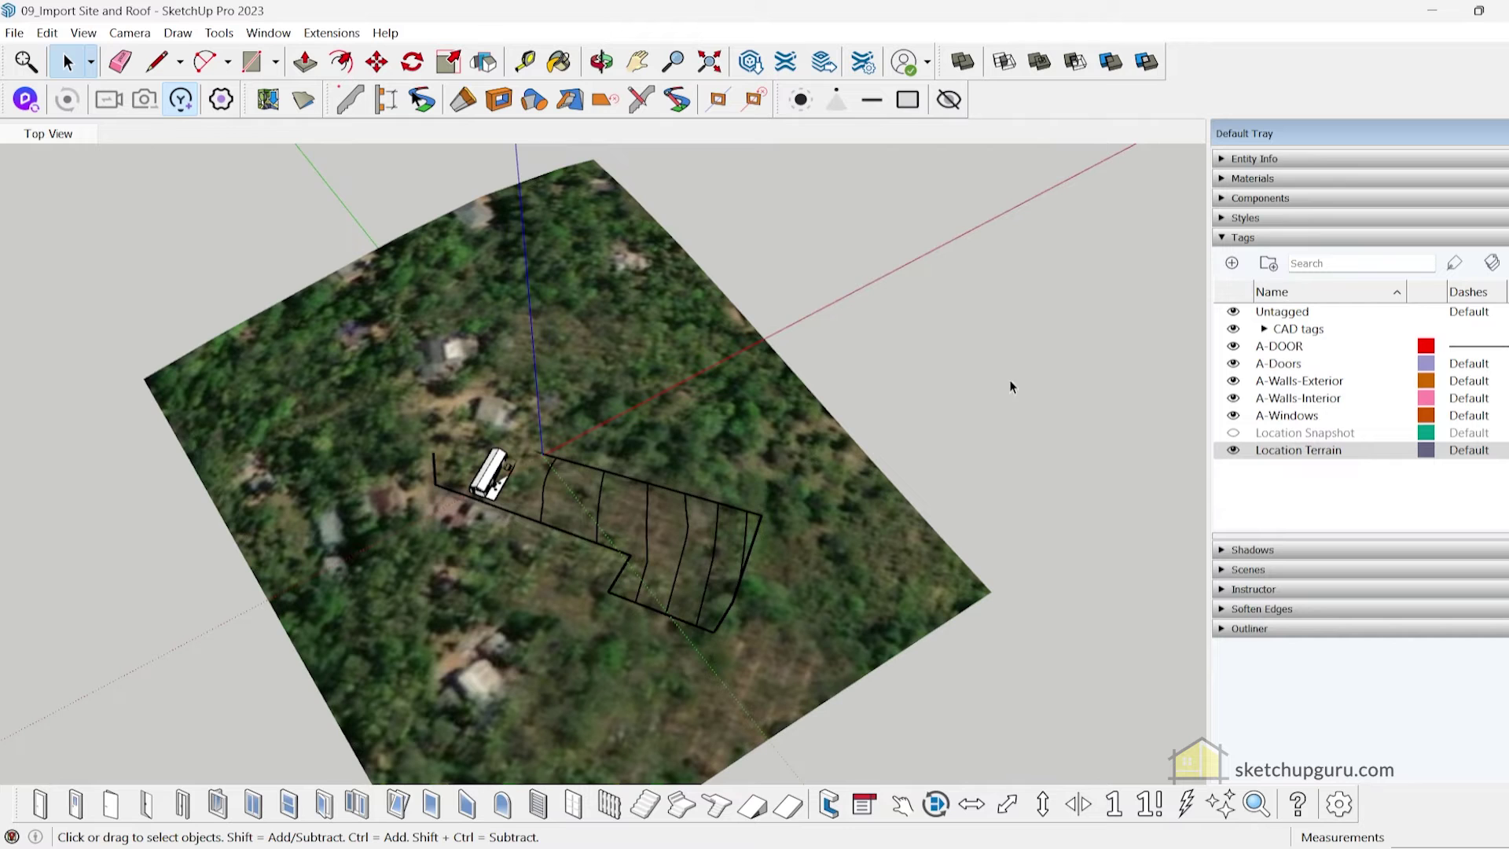
Enable the Slicer5 toolbar and dock it with the other tools above the model.
left_click(81, 36)
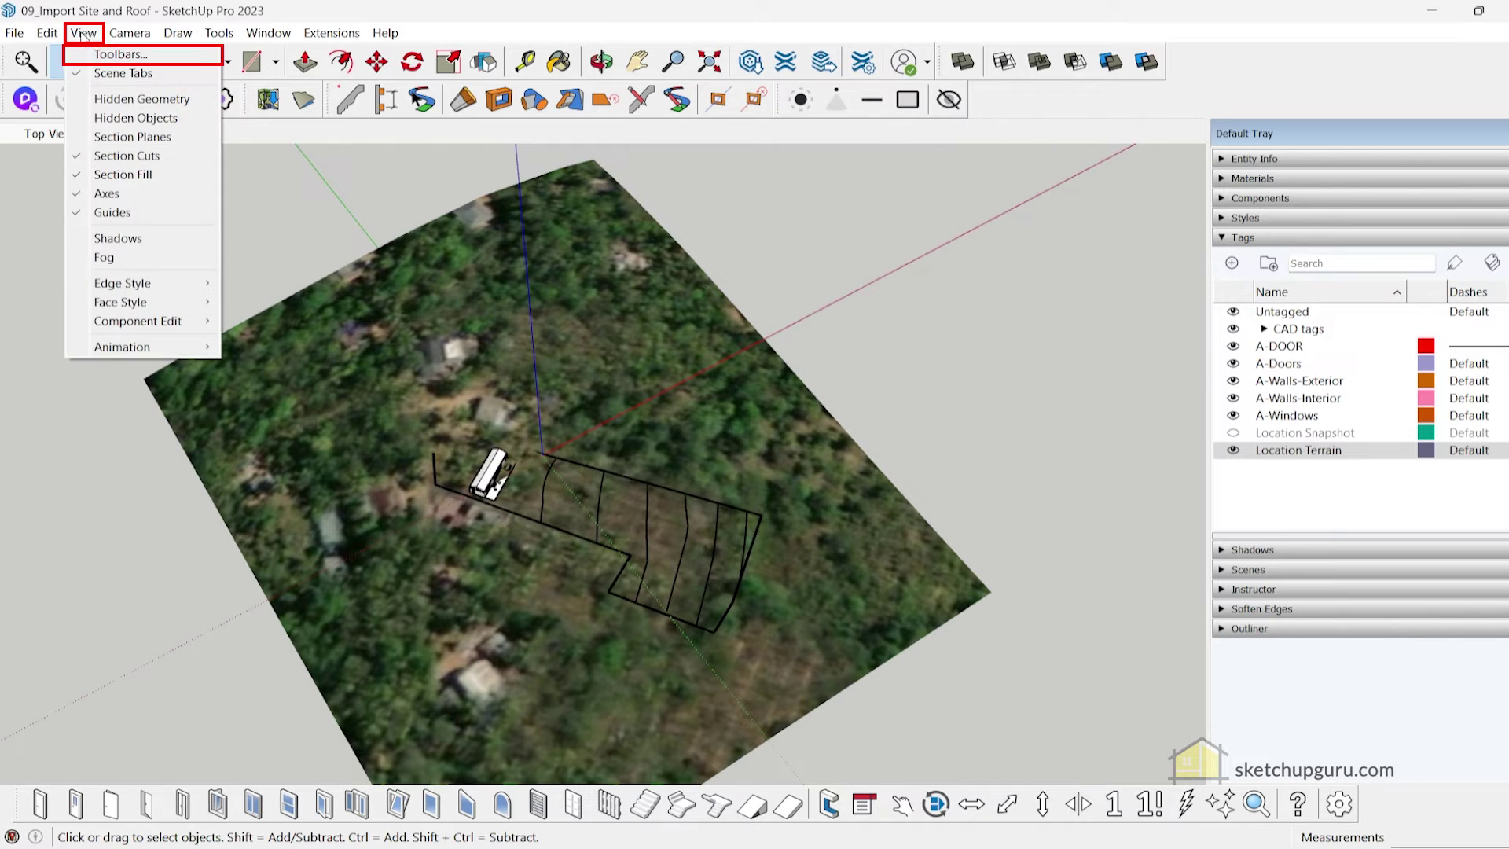
left_click(90, 55)
scroll(722, 422, "down", 3)
scroll(721, 422, "down", 1)
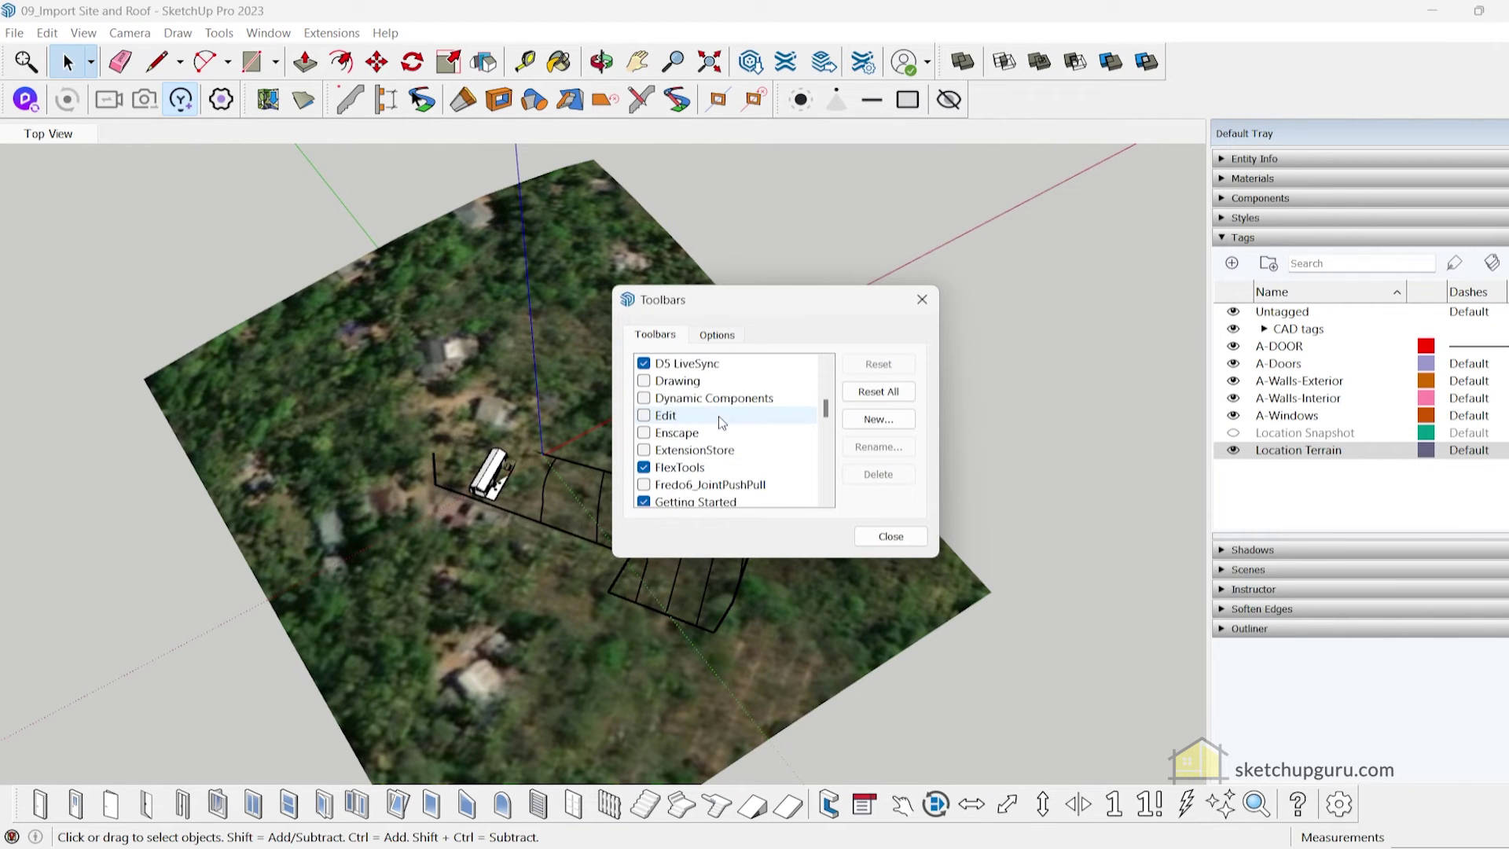
scroll(722, 428, "down", 3)
scroll(723, 450, "down", 2)
left_click(644, 449)
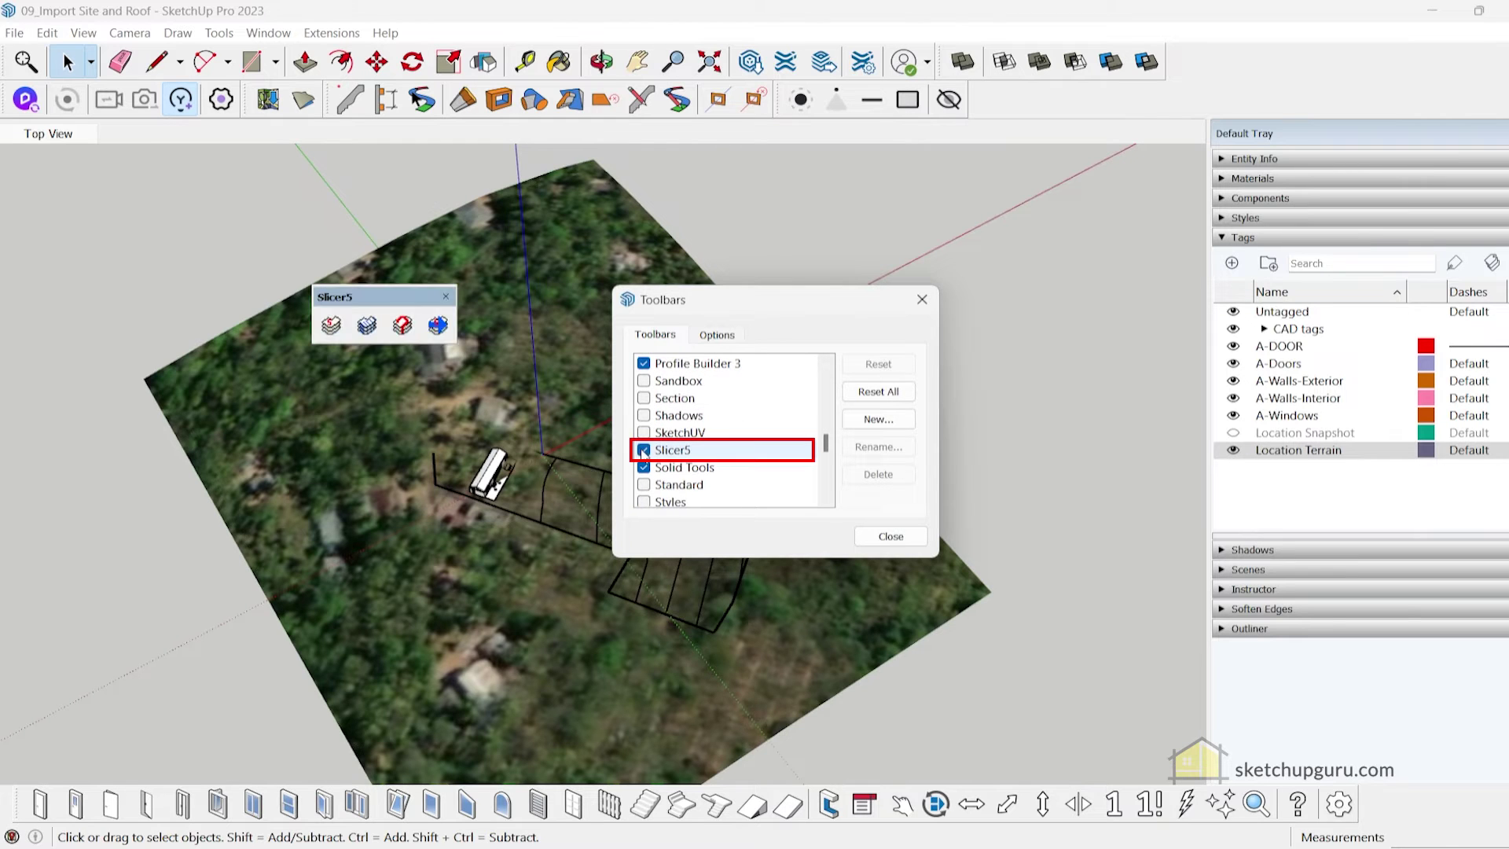
left_click(890, 536)
left_click_drag(342, 306, 861, 250)
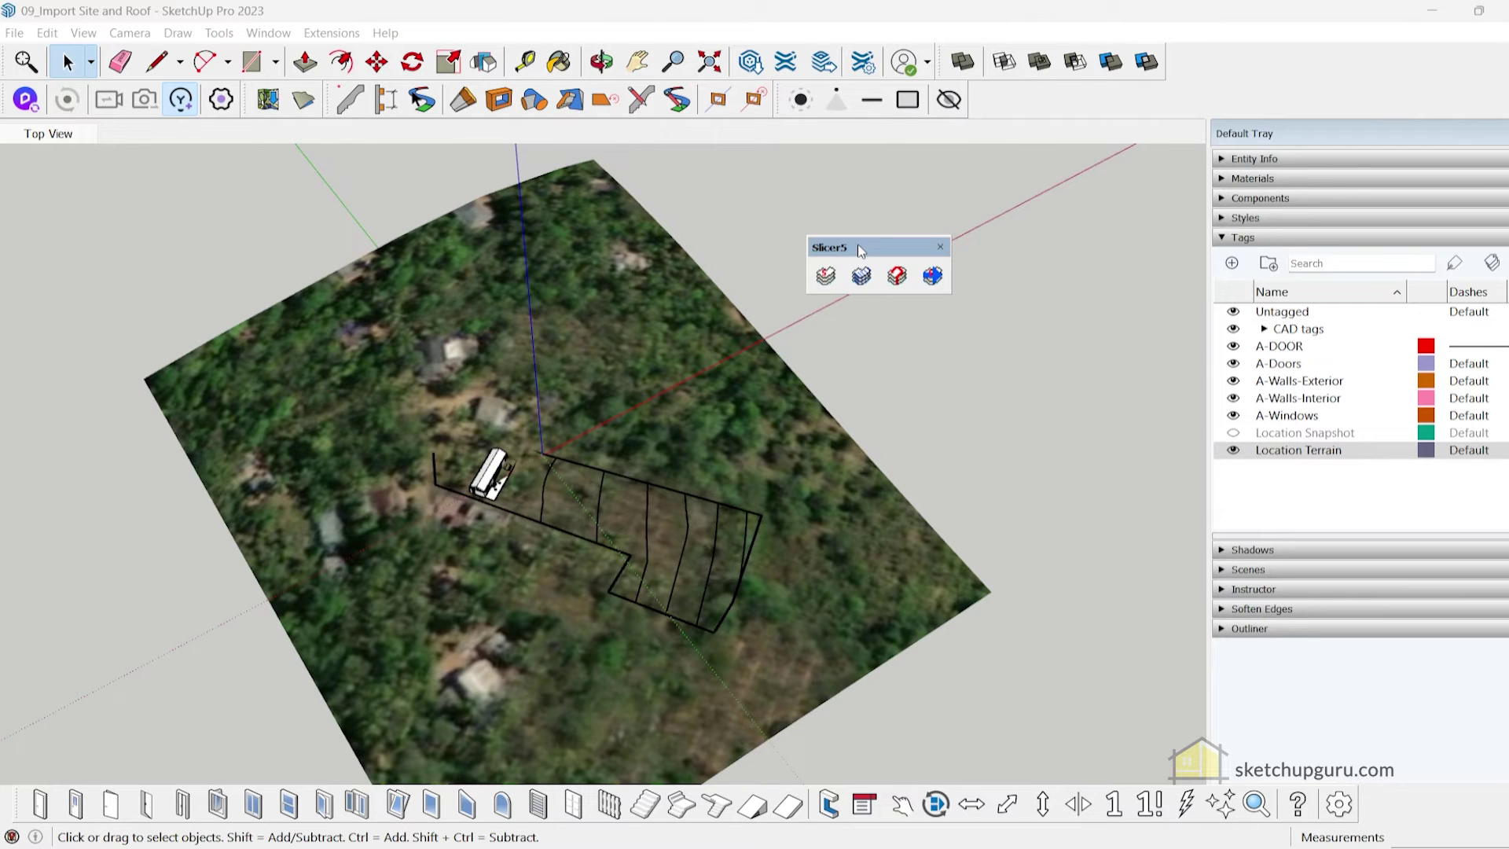
left_click_drag(859, 250, 996, 83)
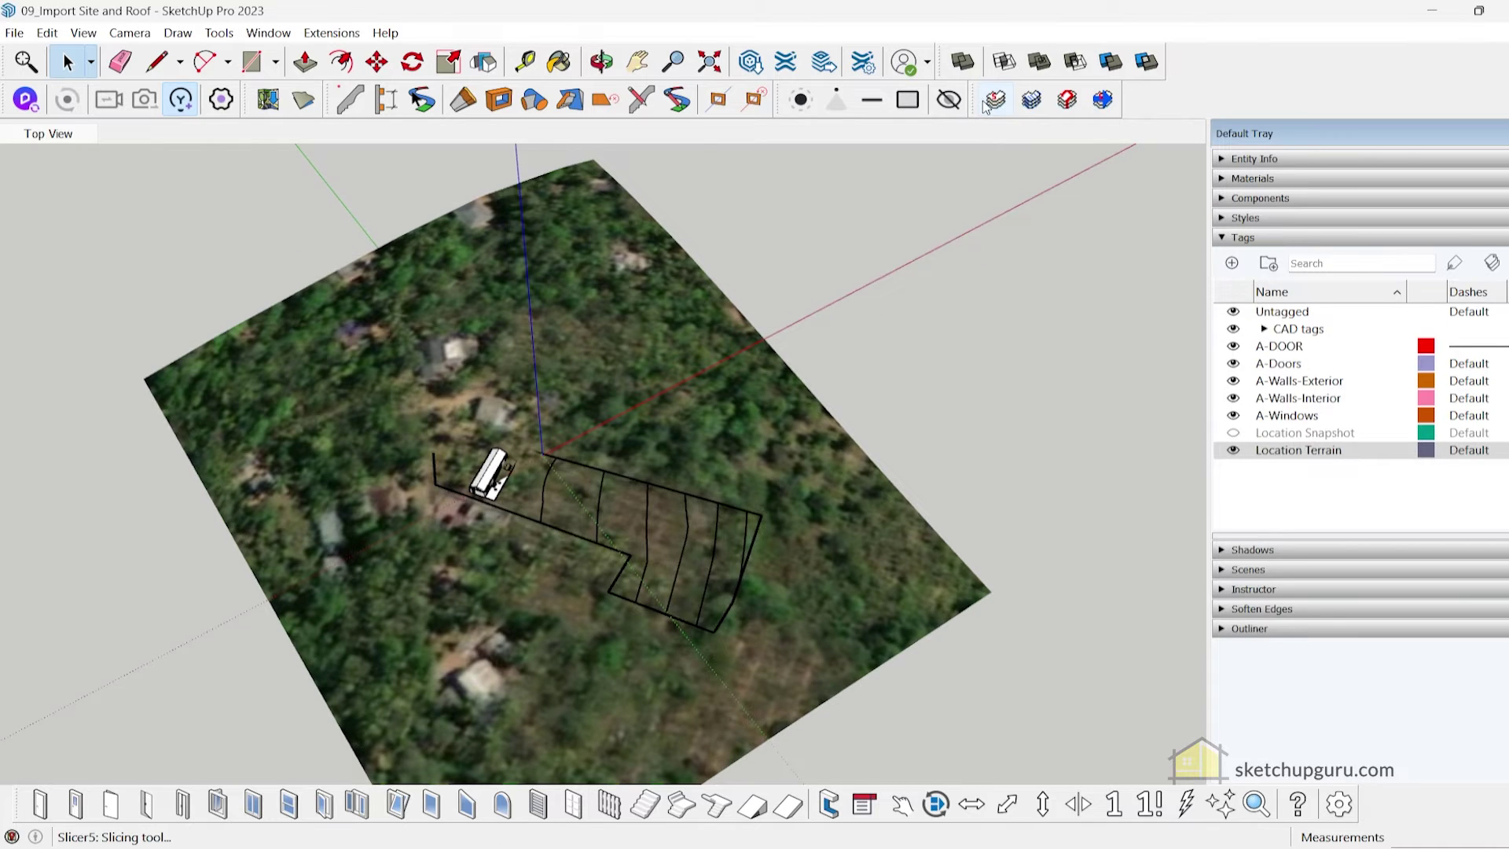
Unlock the terrain group.
scroll(833, 396, "down", 3)
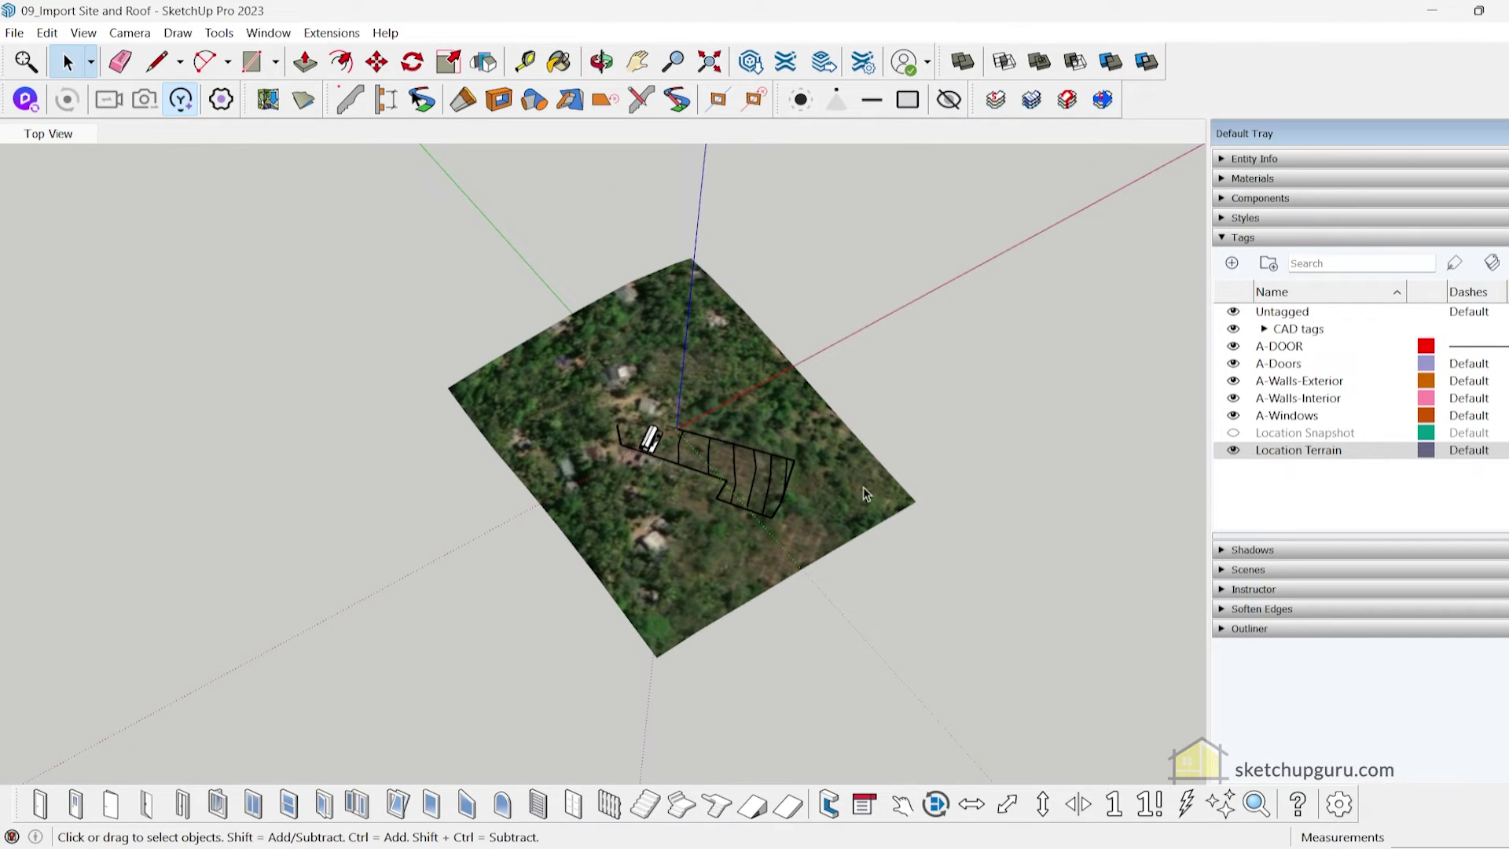
middle_click_drag(885, 488, 714, 319)
left_click(728, 338)
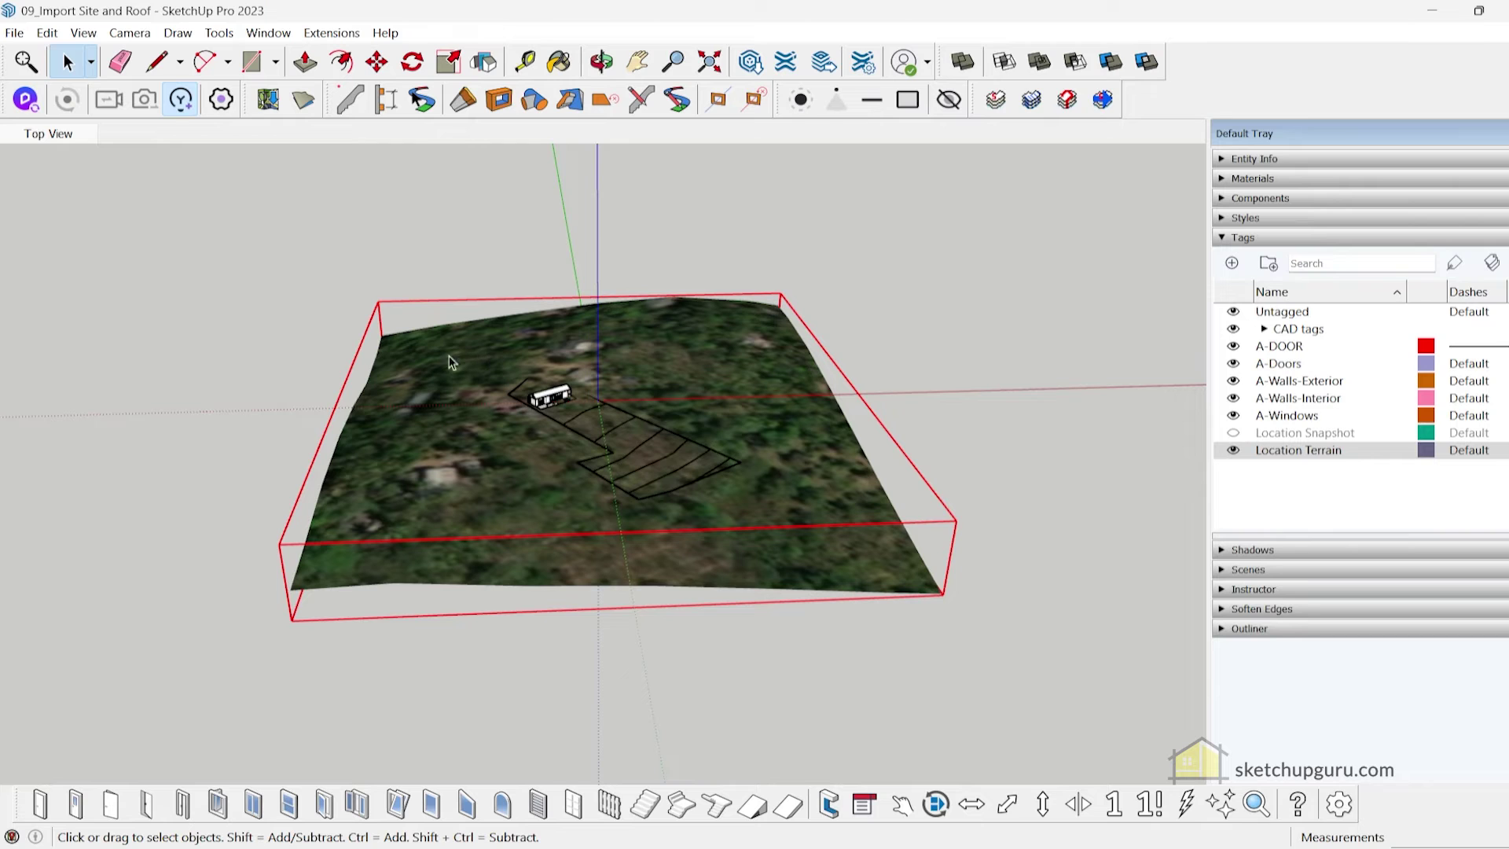
right_click(706, 329)
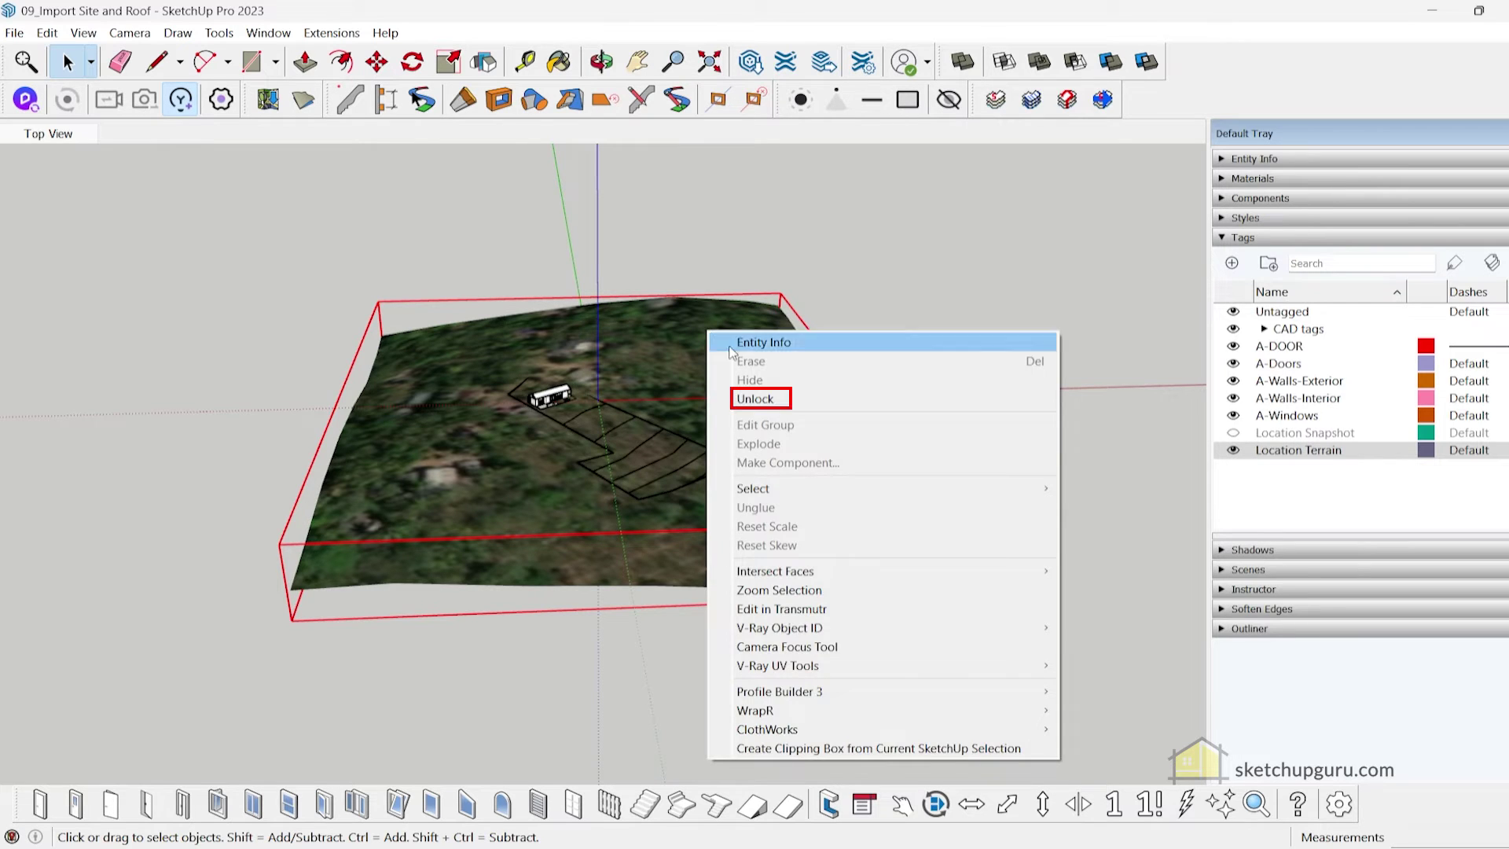
left_click(754, 399)
Try to slice the unlocked terrain group with Slicer5.
left_click(869, 340)
left_click(733, 336)
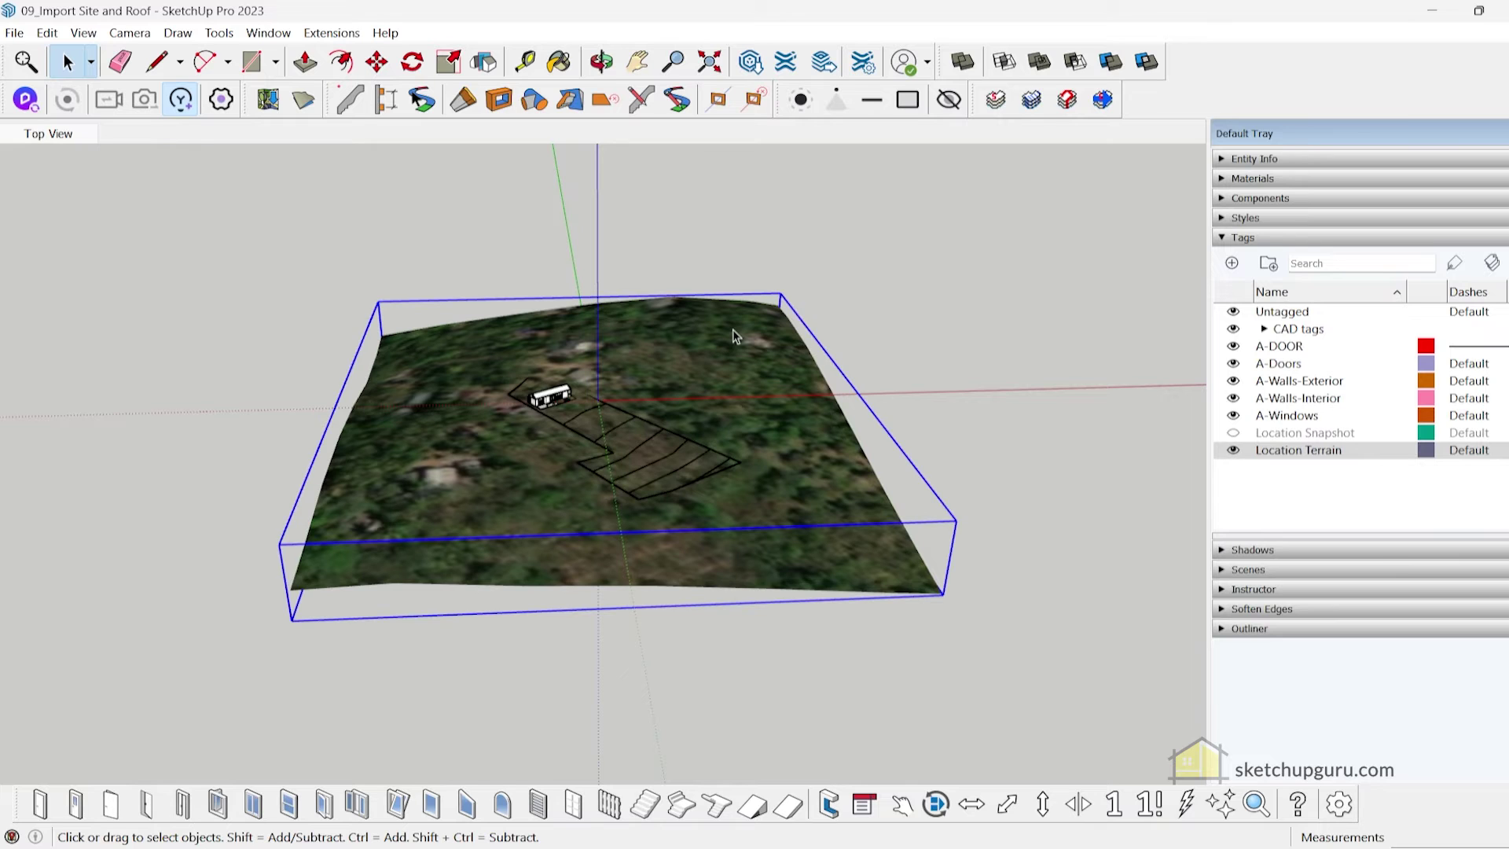
left_click(996, 100)
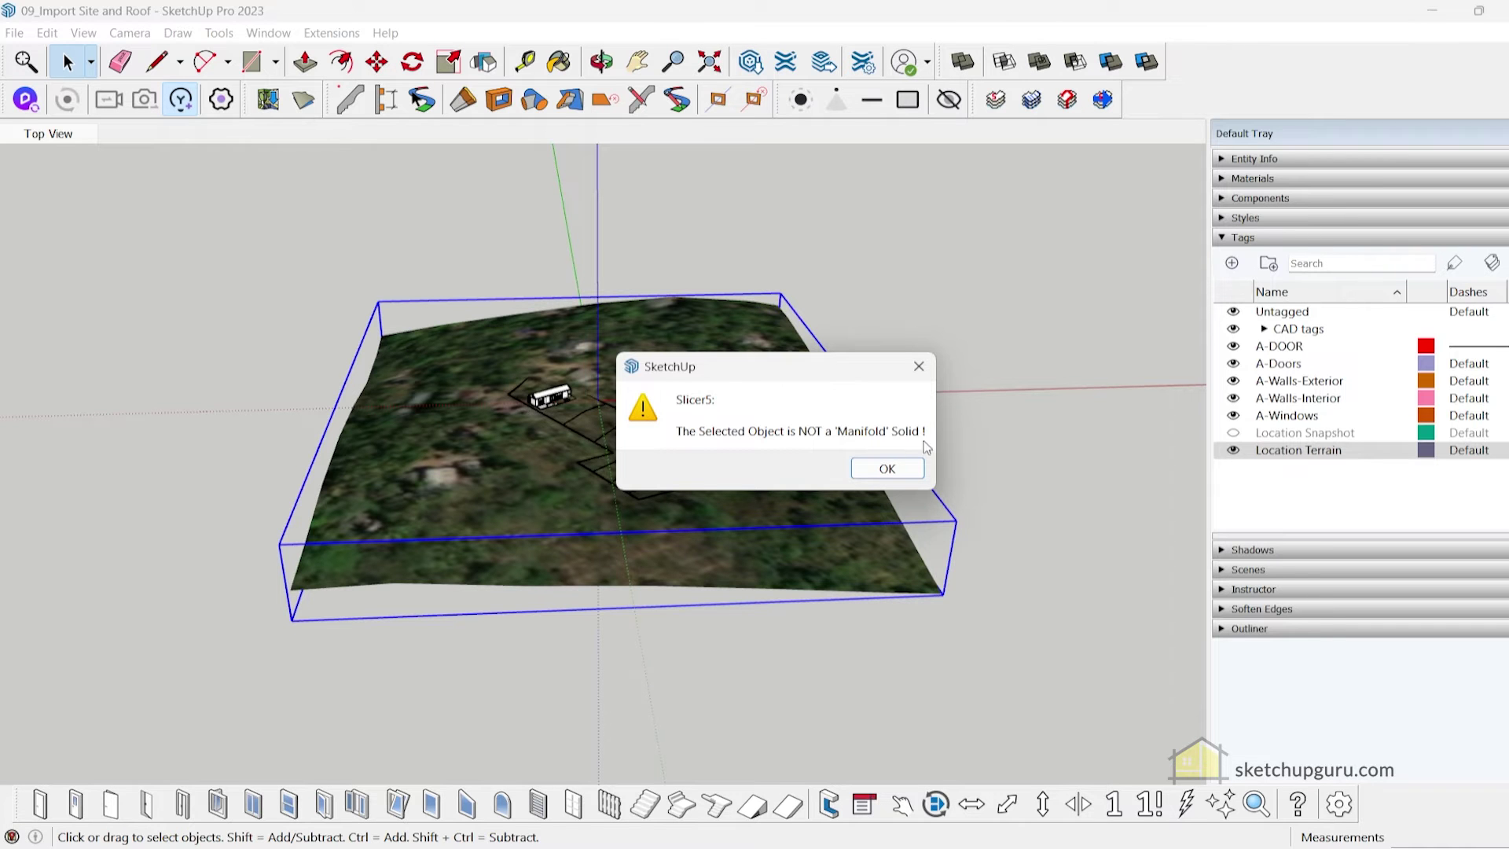
left_click(855, 476)
Build a grouped box beside the terrain from a rectangle on the ground extruded upward.
middle_click_drag(376, 530, 820, 492)
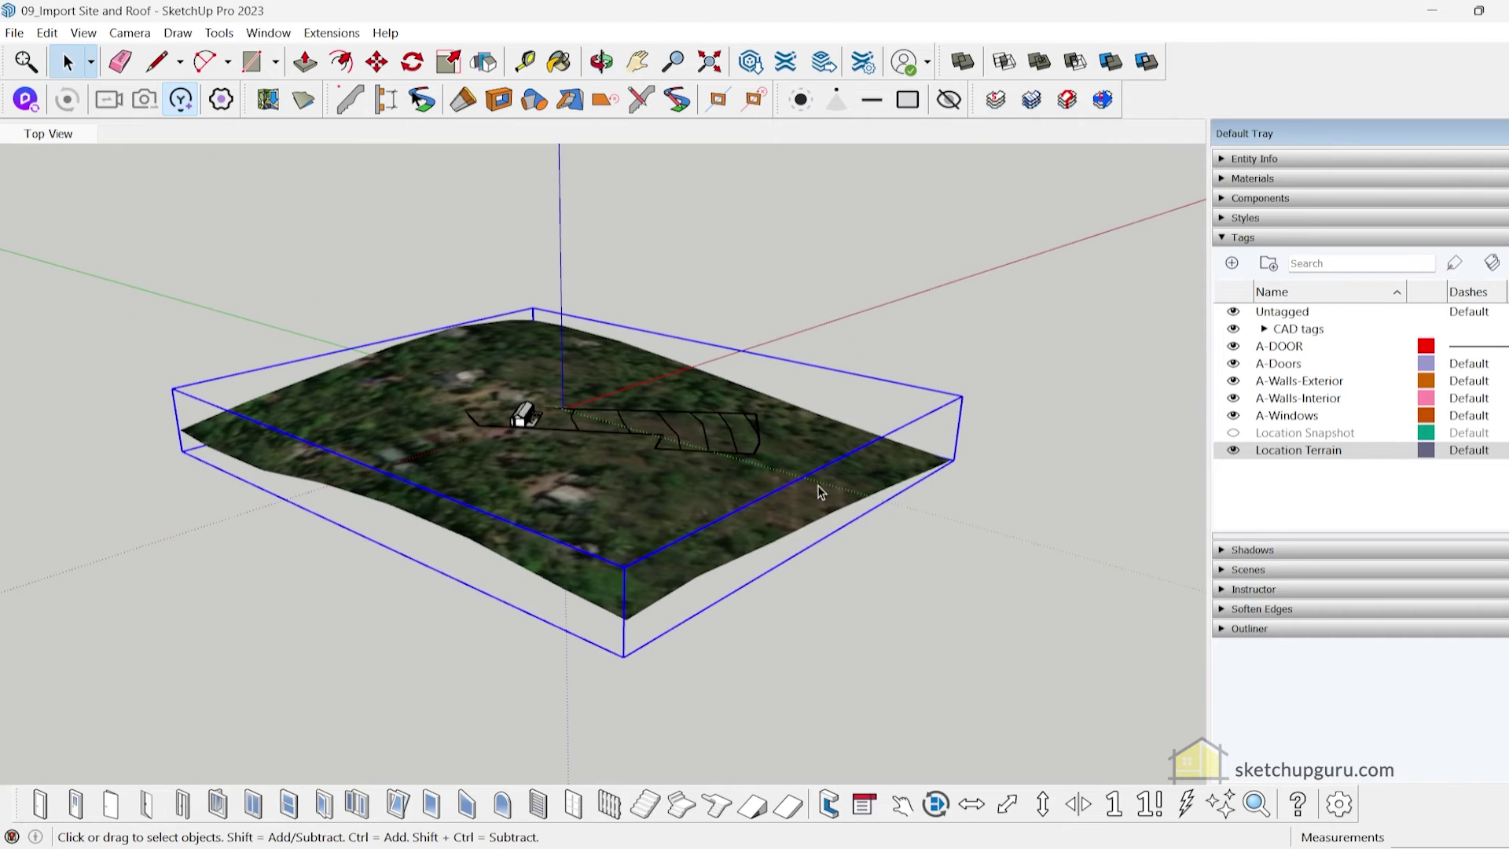
scroll(717, 515, "down", 4)
scroll(880, 538, "up", 3)
left_click(827, 563)
key("r")
left_click(817, 570)
left_click(1005, 557)
key("space")
left_click(918, 578)
key("p")
left_click(901, 567)
left_click(900, 473)
key("space")
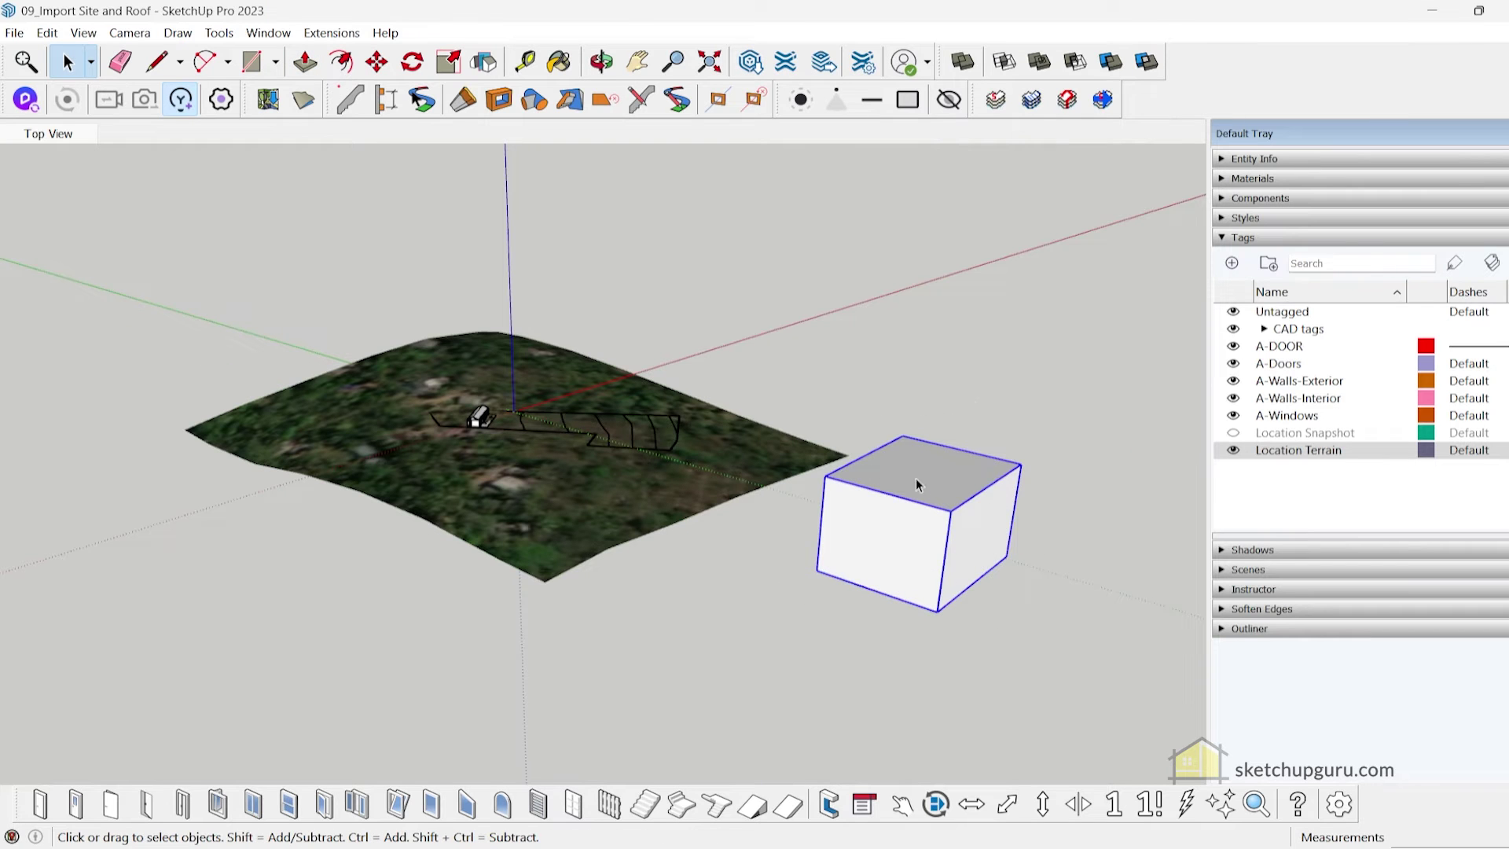
View the Slicer5 parameters for the box without slicing it, and show the box's entity information.
left_click(996, 99)
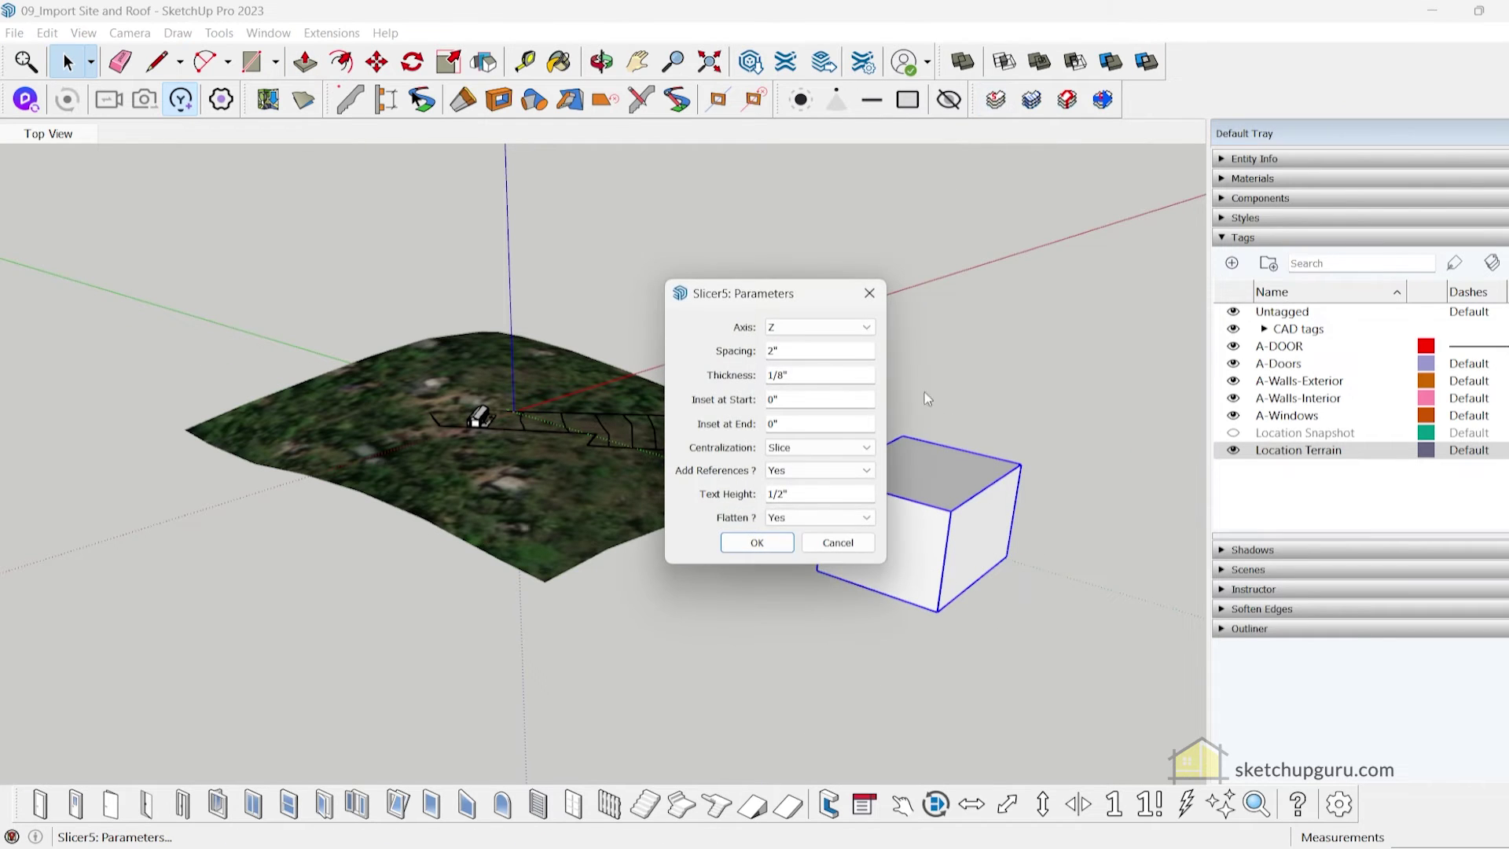
left_click(870, 293)
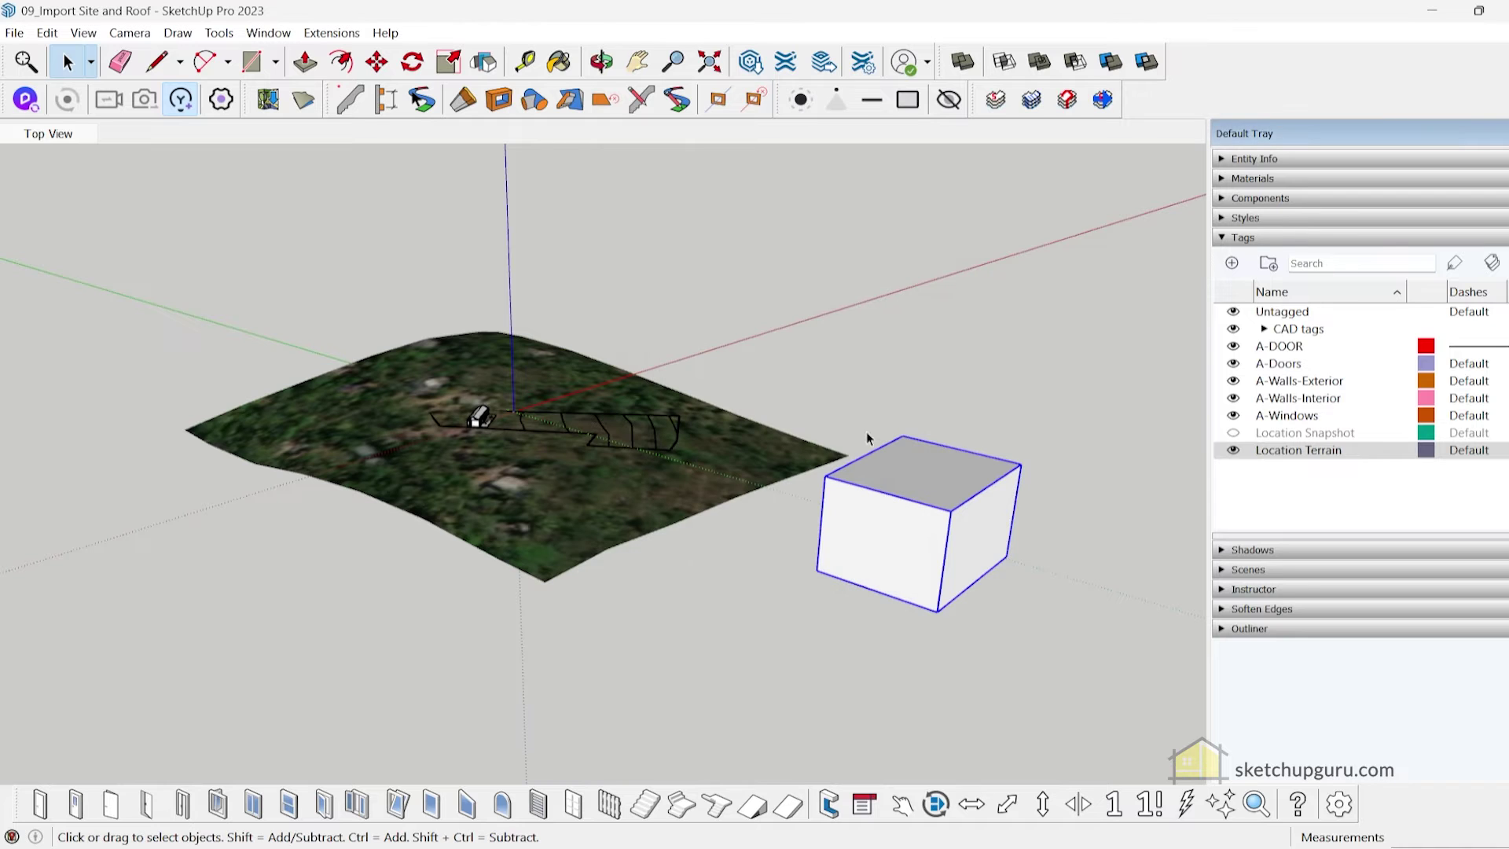
left_click(1230, 160)
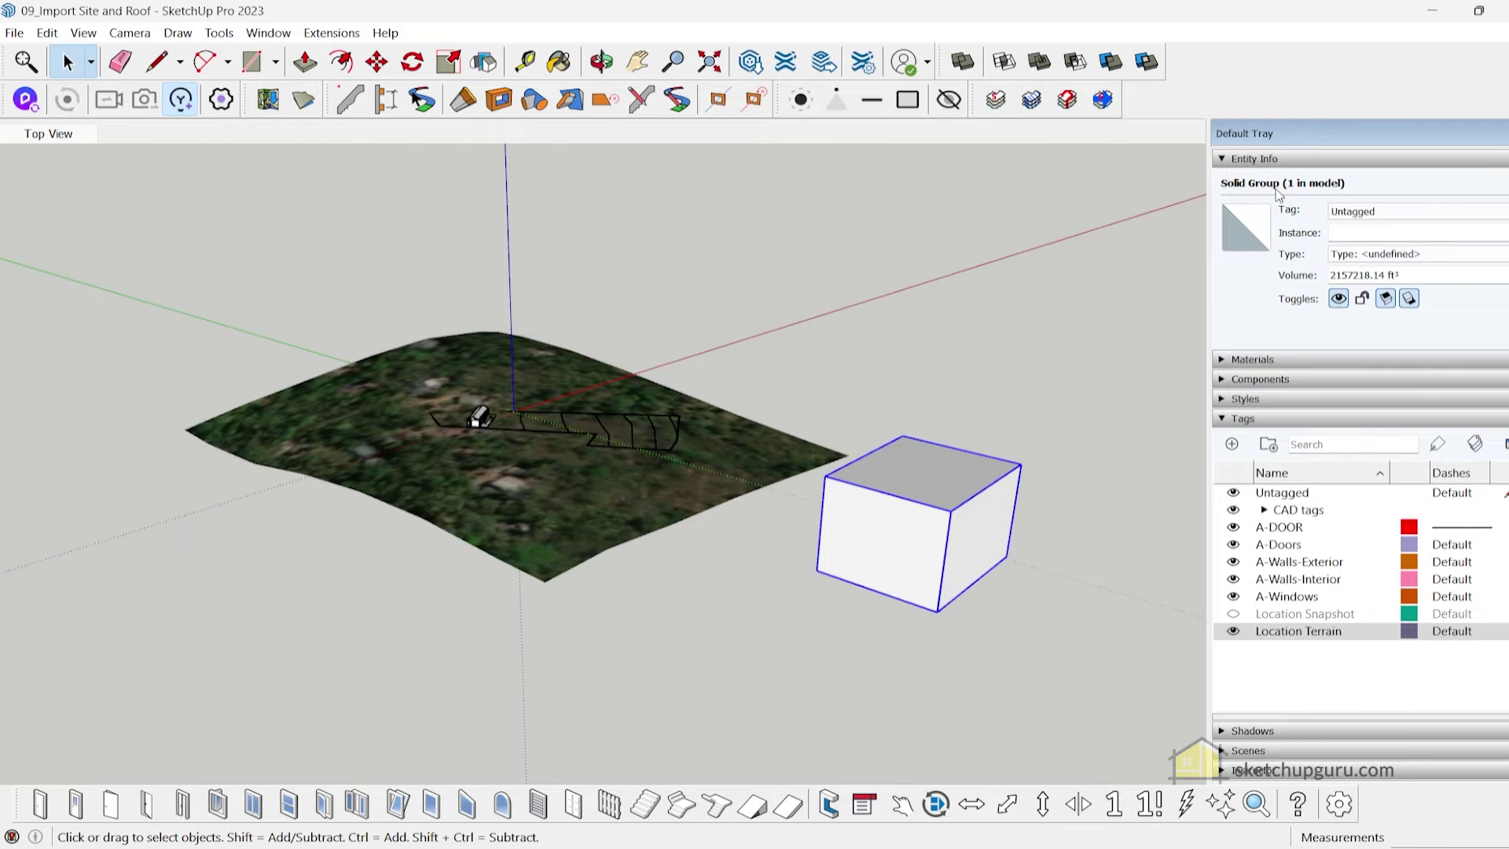
Delete the box beside the terrain and select the terrain group.
key("Delete")
left_click(621, 492)
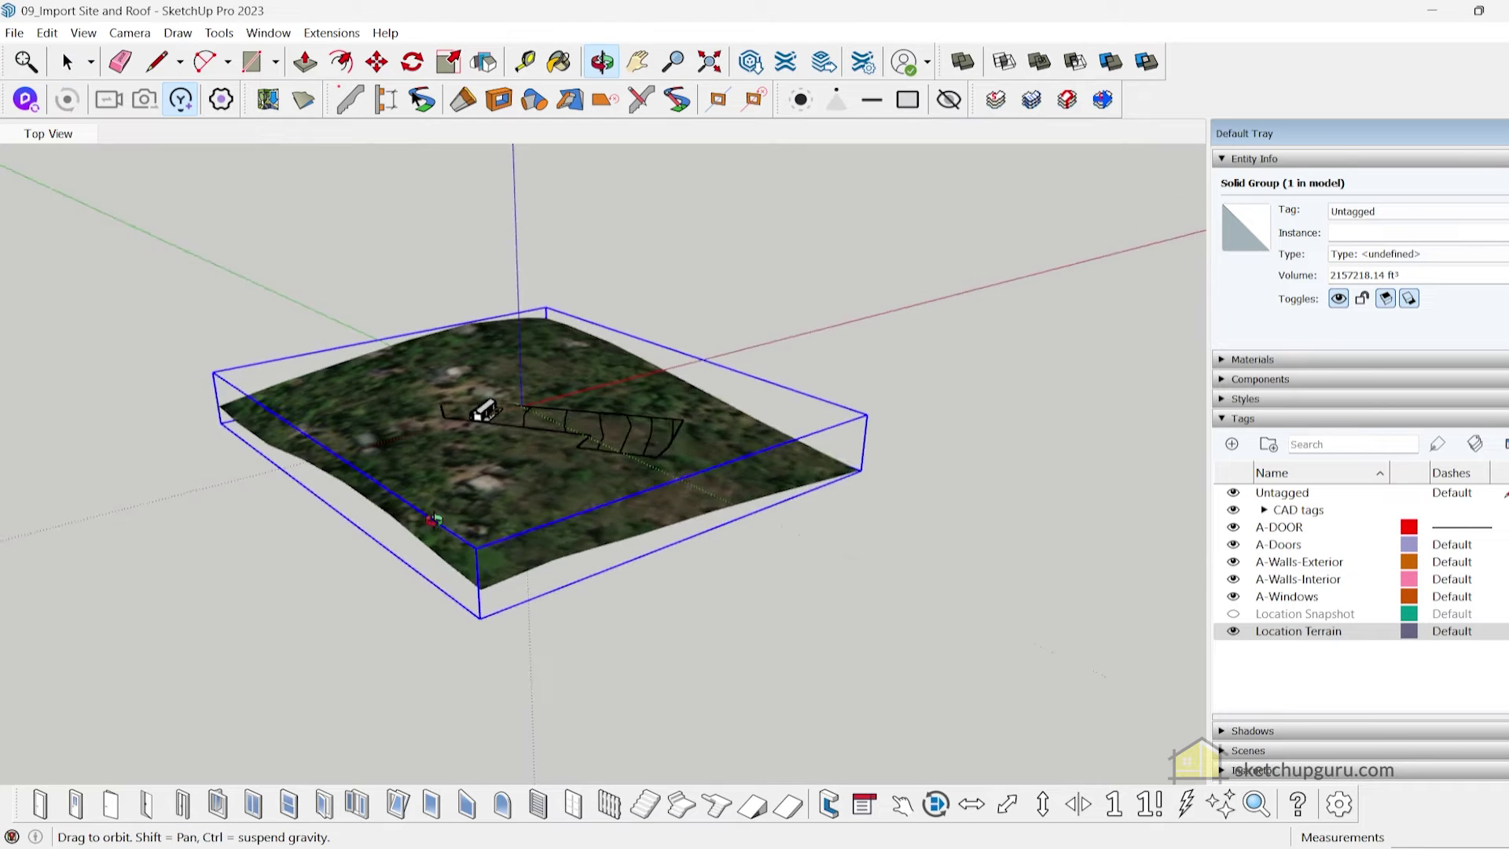
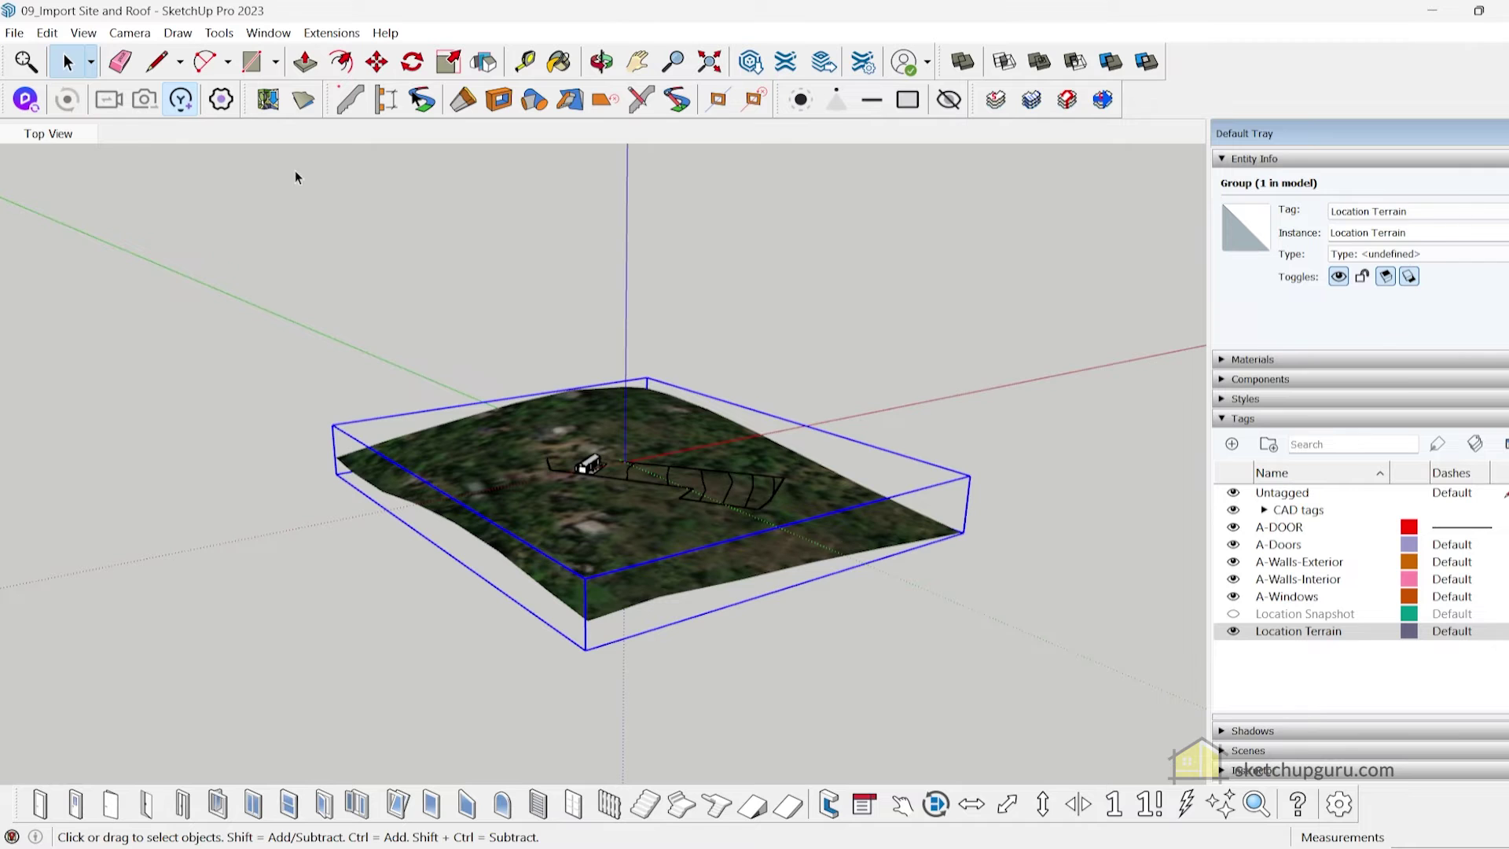
Enable the Fredo6_JointPushPull tool set in the workspace.
left_click(83, 32)
left_click(102, 54)
scroll(695, 373, "down", 6)
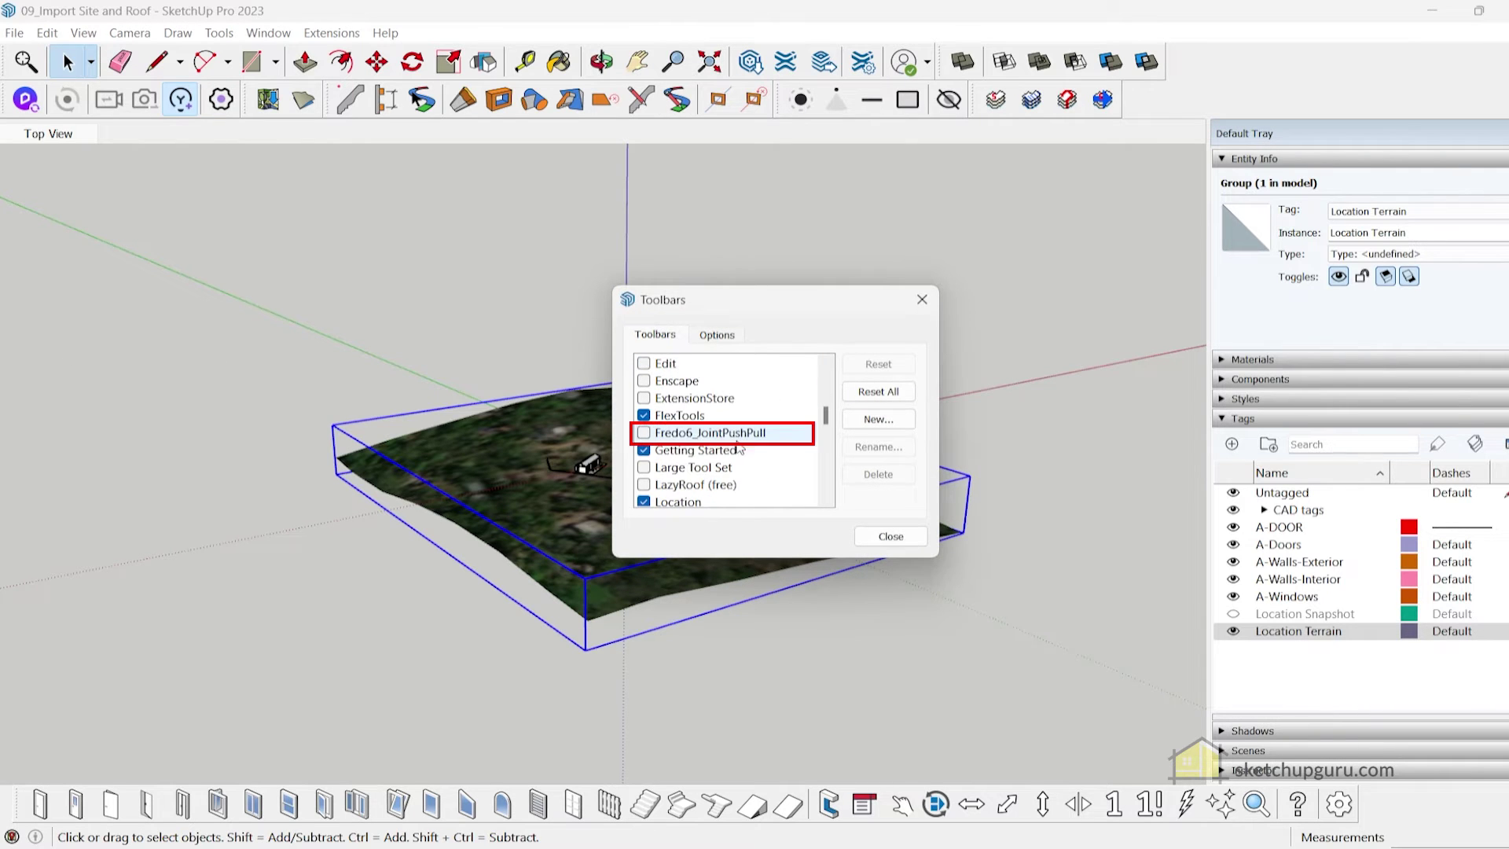
left_click(644, 433)
left_click(903, 536)
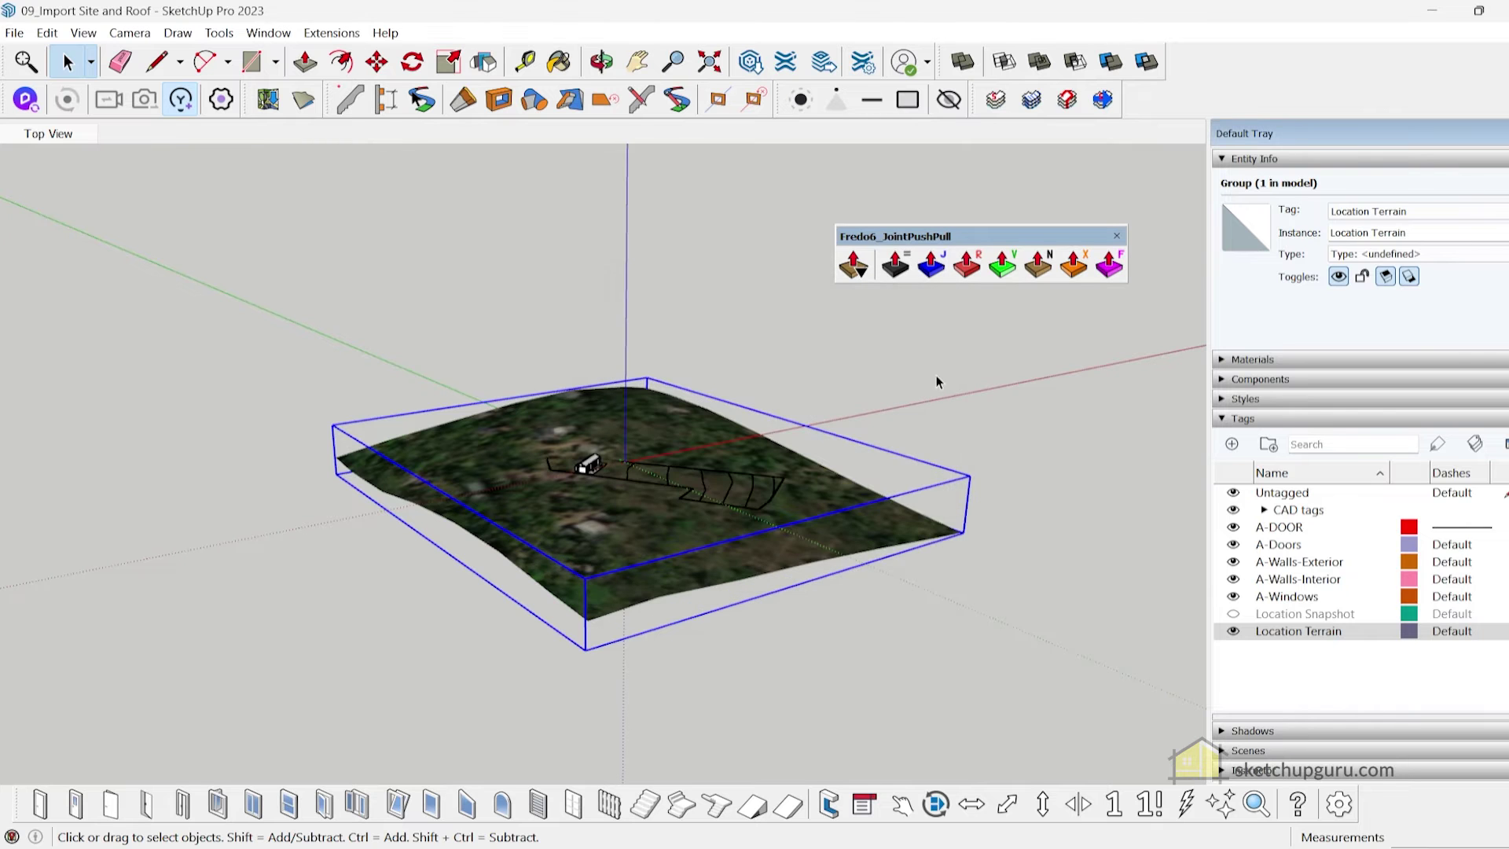
Copy the terrain group and paste the duplicate in place over the original.
scroll(759, 478, "up", 4)
middle_click_drag(651, 513, 589, 593)
scroll(735, 407, "down", 5)
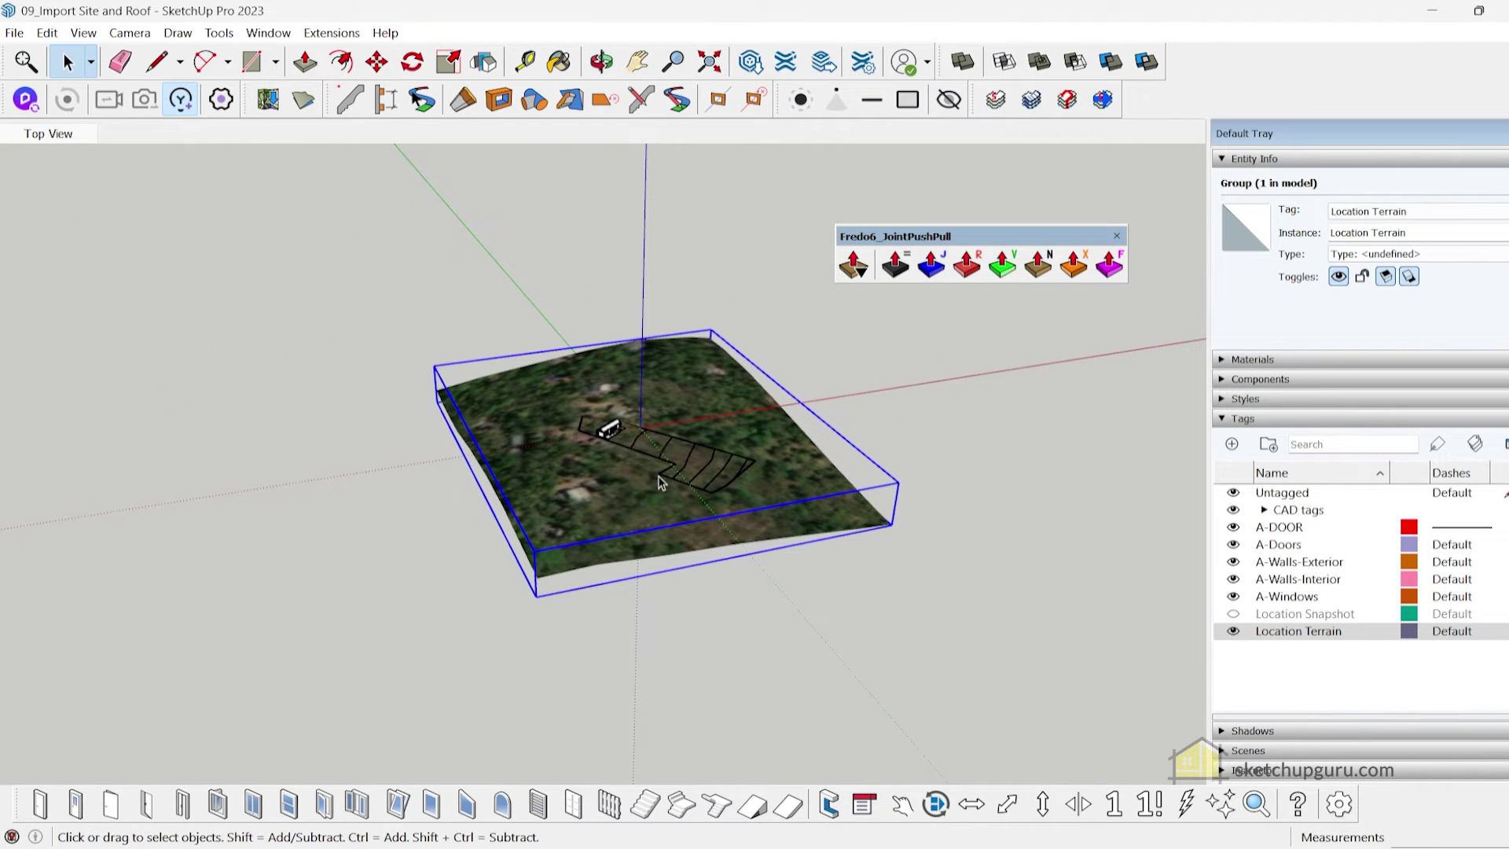
middle_click_drag(618, 502, 631, 429)
left_click_drag(631, 427, 649, 486)
key("space")
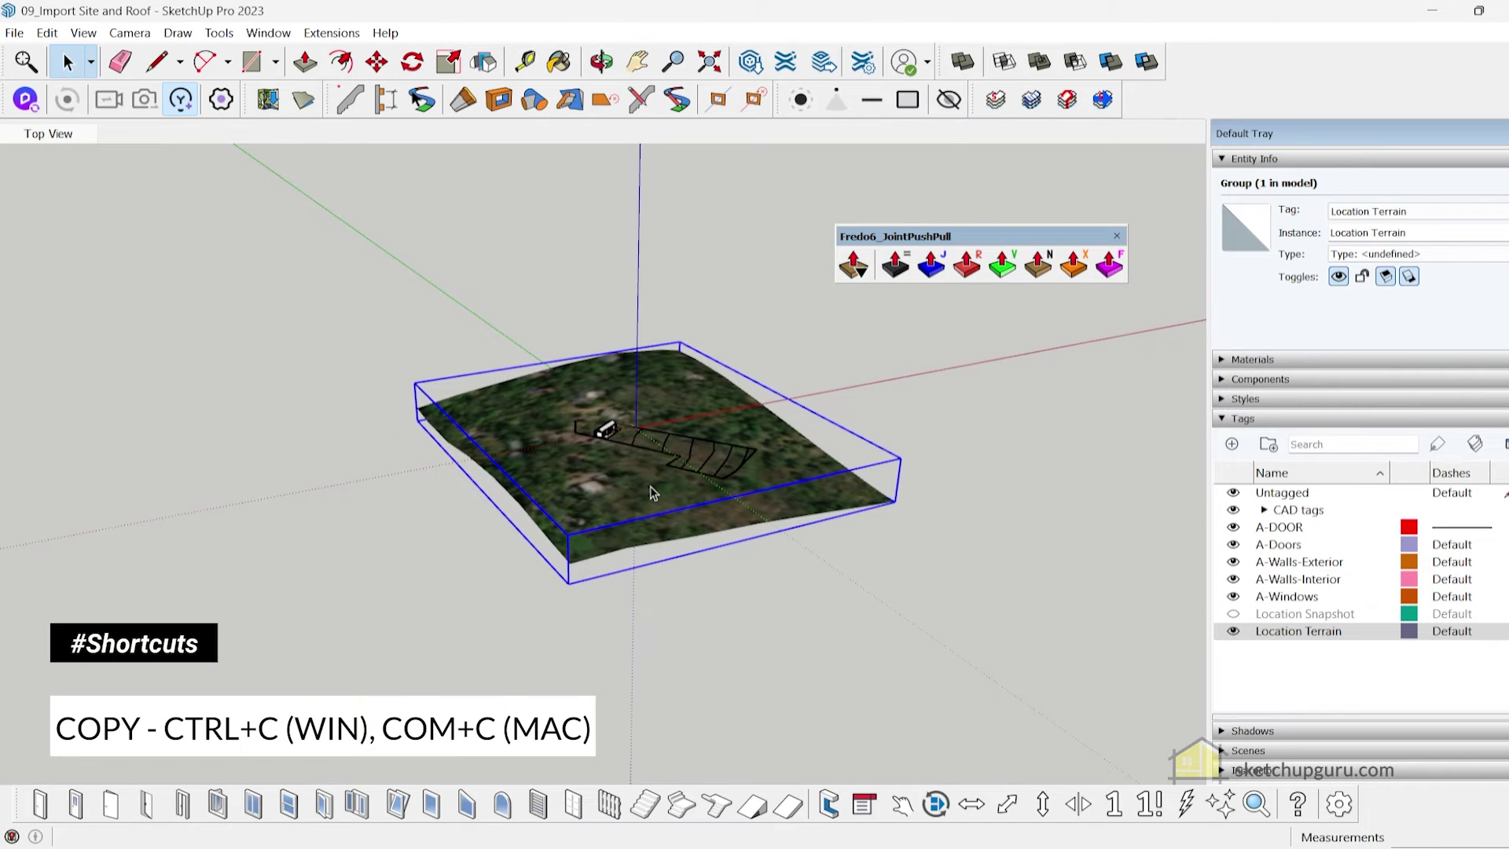
key("ctrl+c")
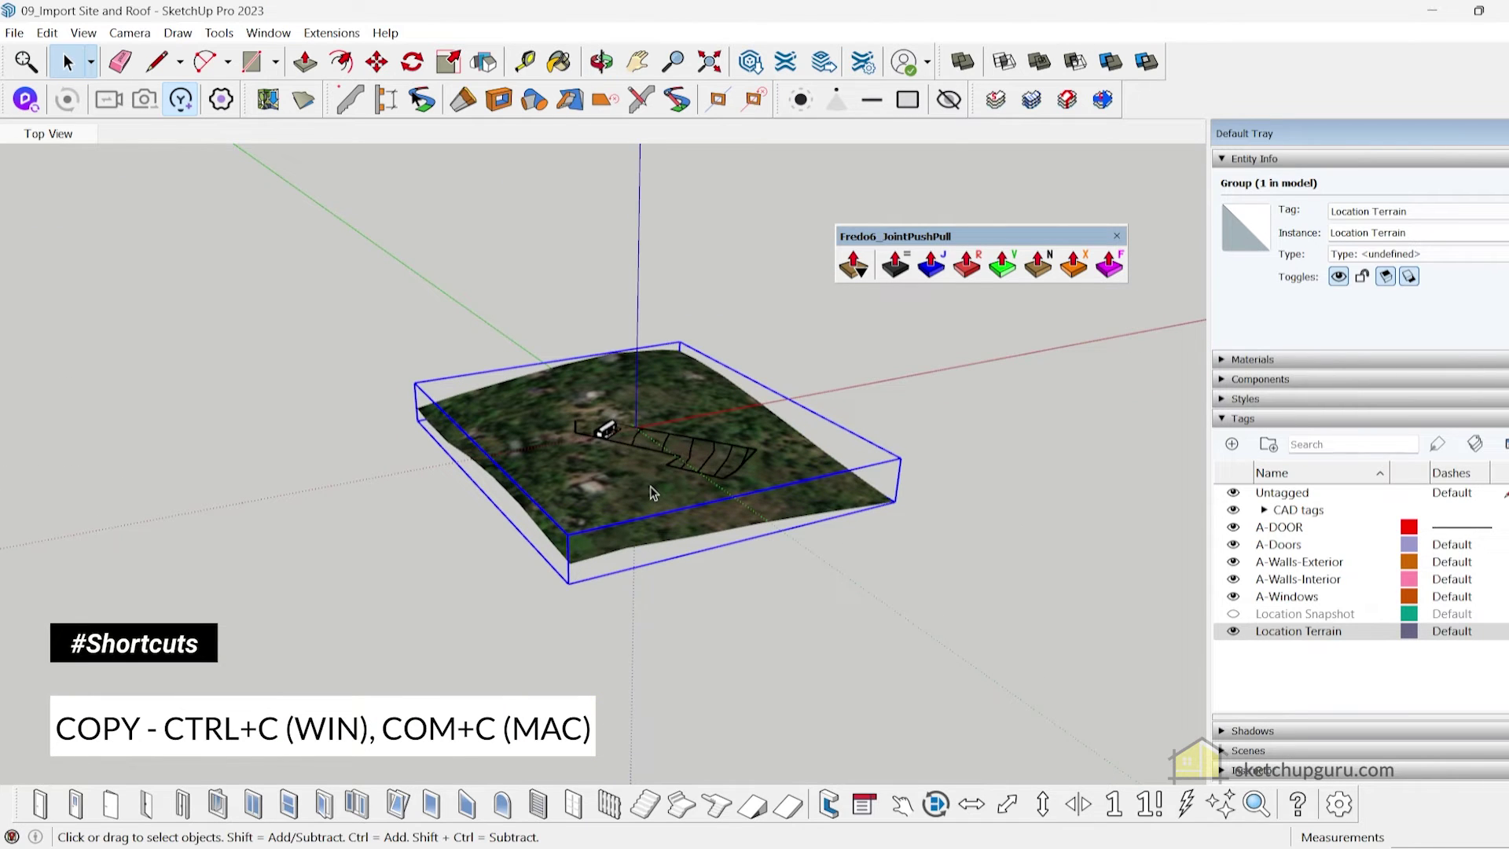
left_click(47, 32)
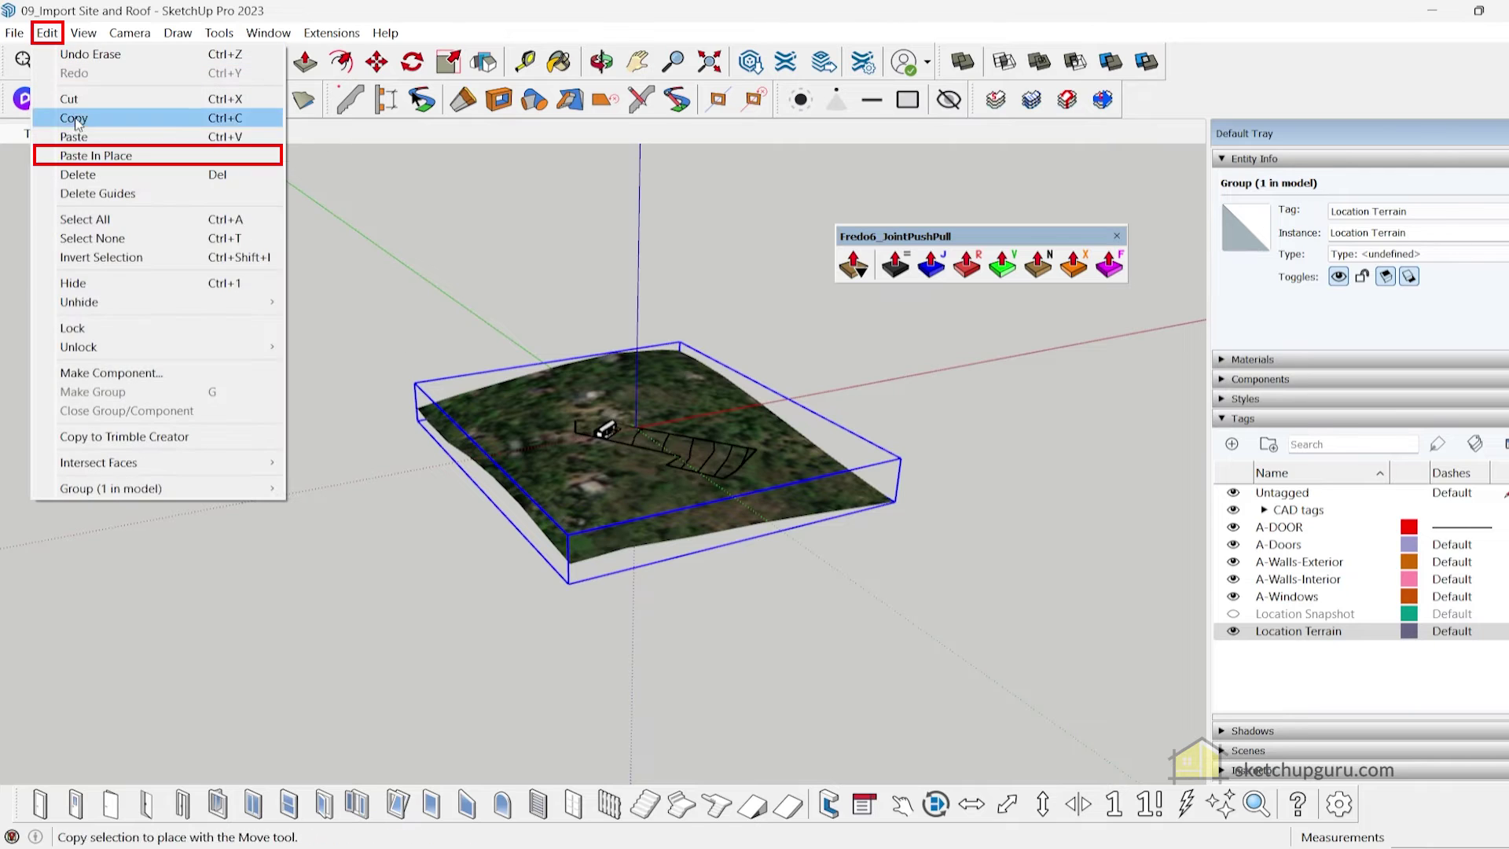
left_click(86, 155)
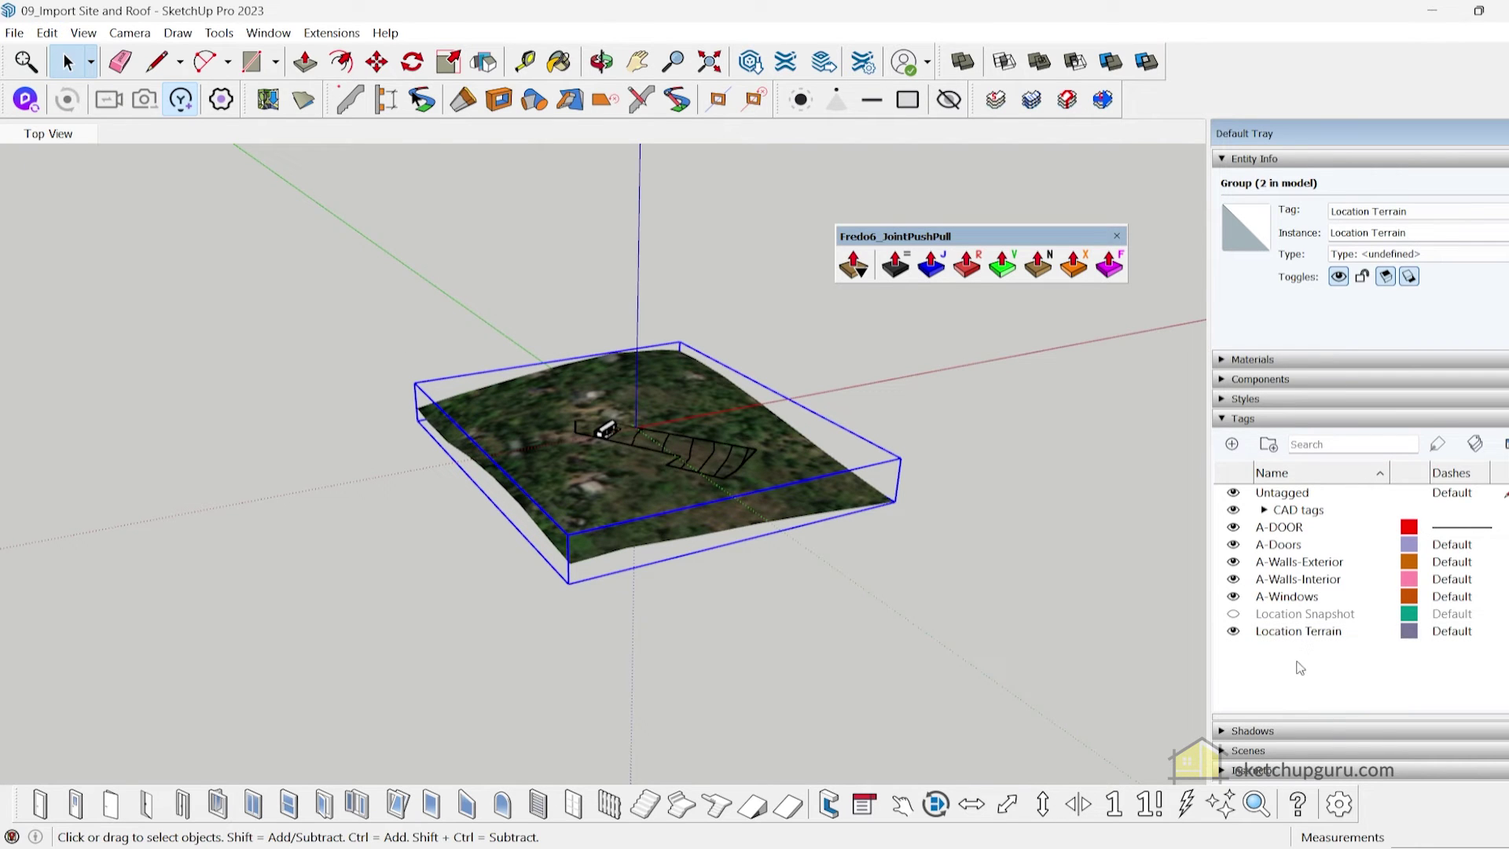
Create a tag named Location Temp and assign it to one of the two overlapping terrain groups.
left_click(1233, 447)
type("Location Temp")
key("Return")
left_click(1328, 631)
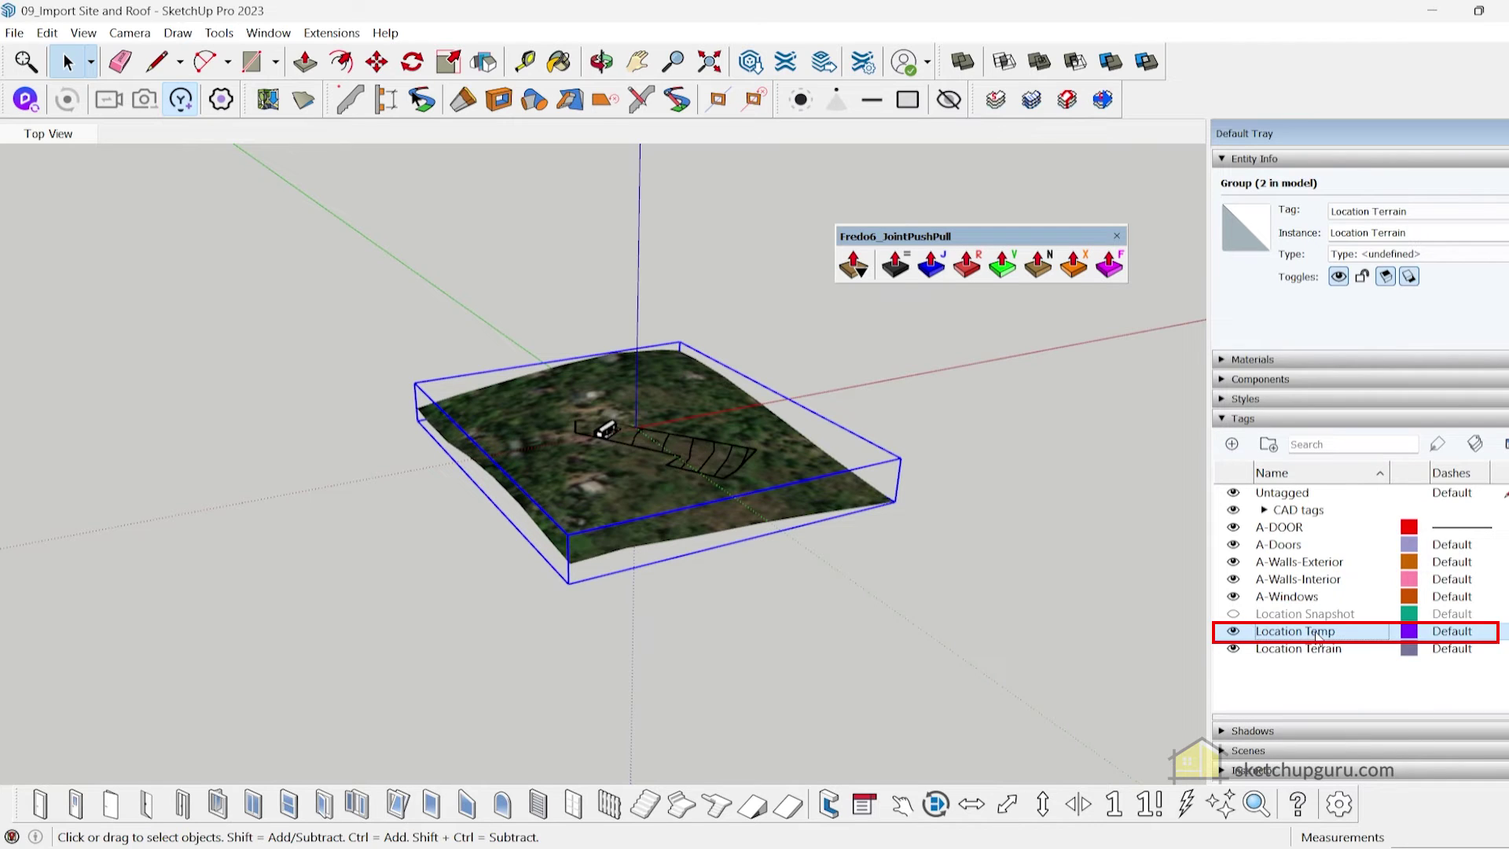
left_click(1437, 446)
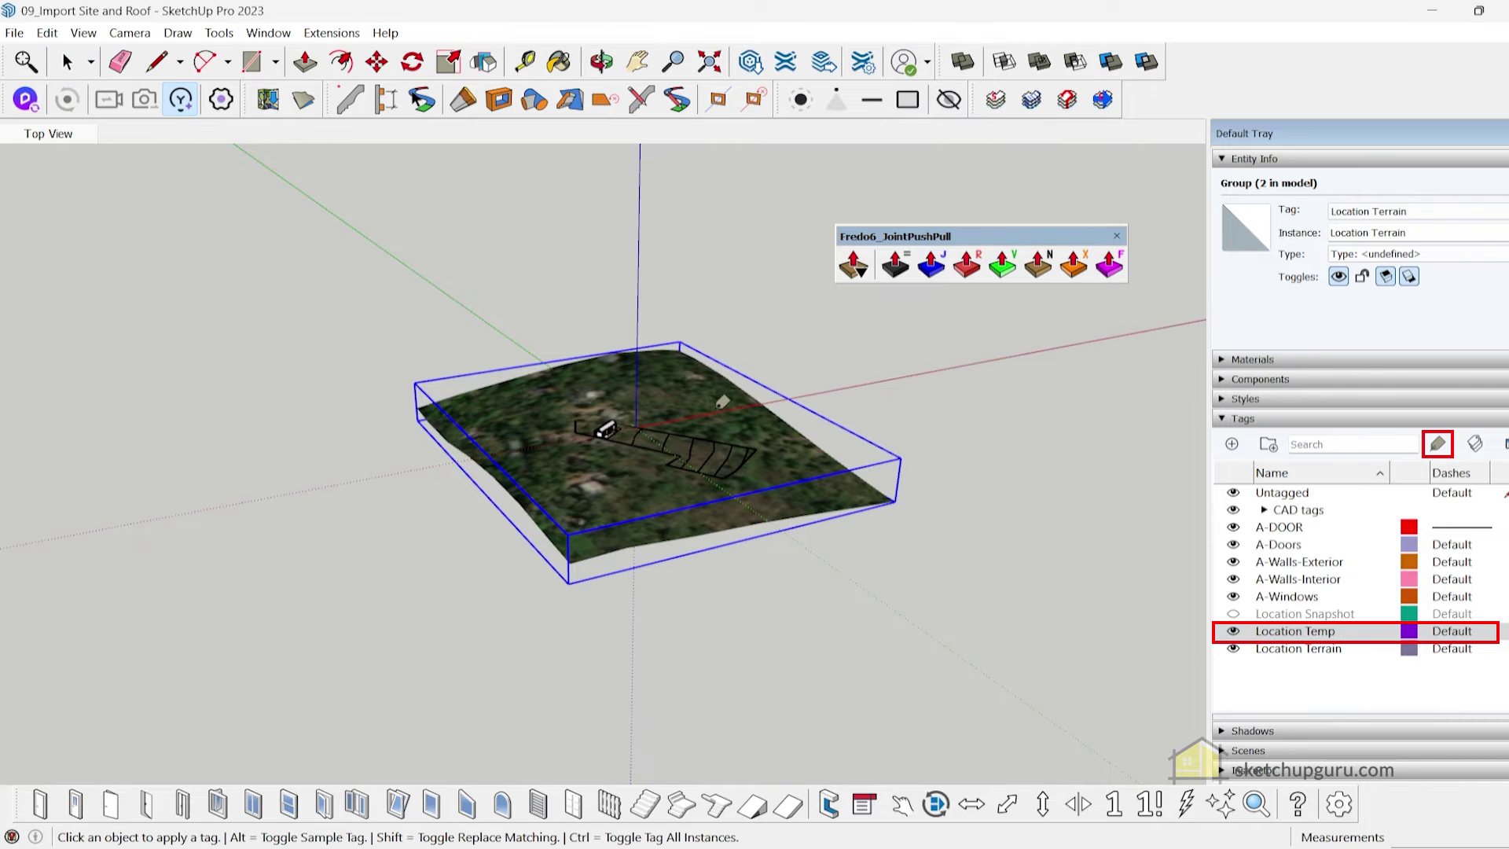
key("space")
Toggle the two terrain tags to check each copy, leaving Location Temp hidden and Location Terrain visible.
left_click(1233, 631)
left_click(1233, 649)
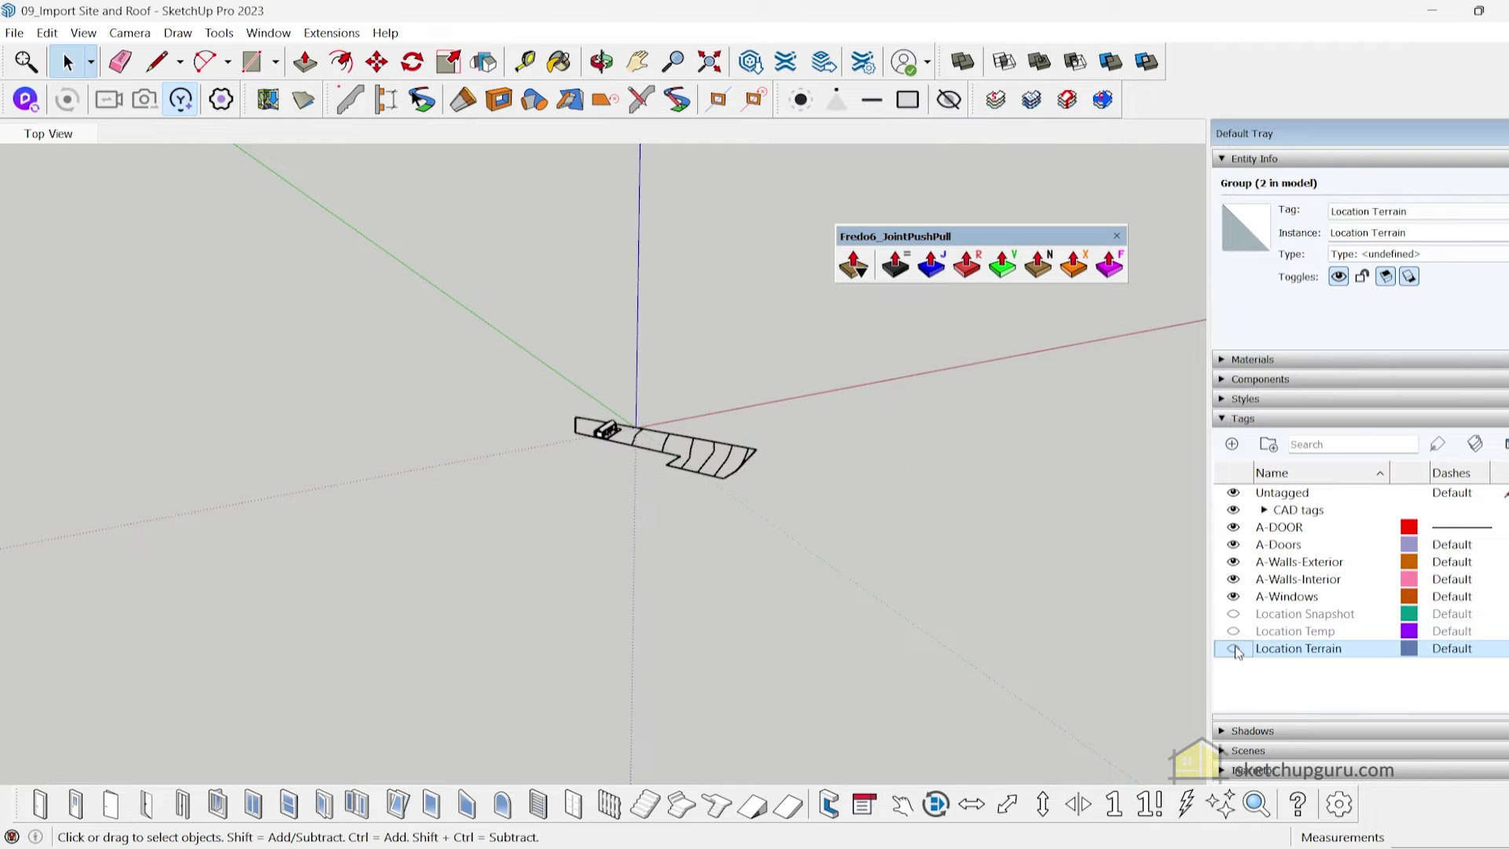
left_click(1233, 632)
left_click(1233, 631)
left_click(1233, 649)
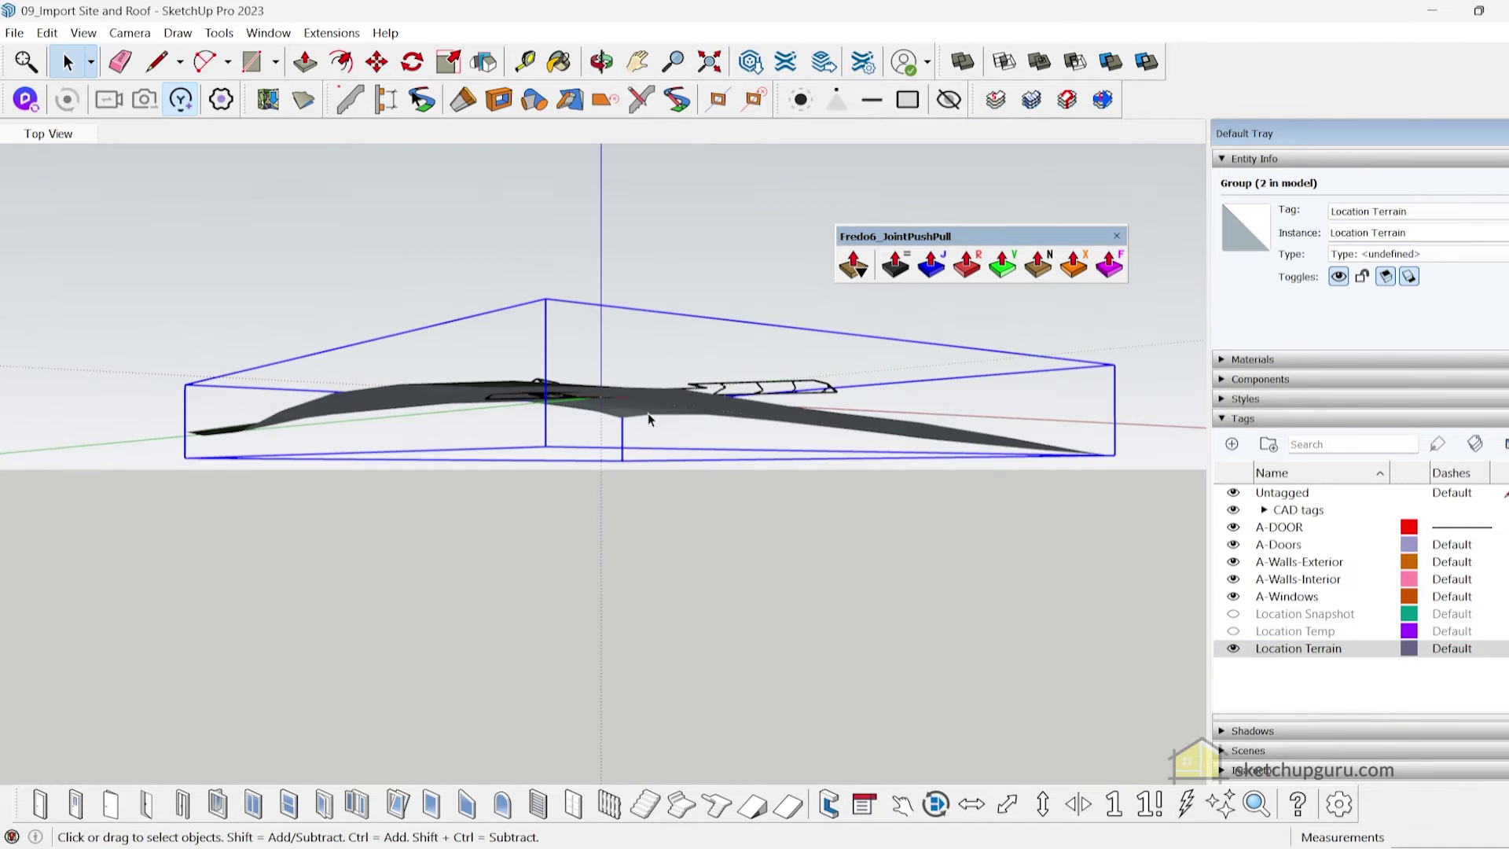
Open the visible terrain group for editing and select its whole surface.
middle_click_drag(647, 413, 822, 236)
middle_click_drag(739, 347, 678, 391)
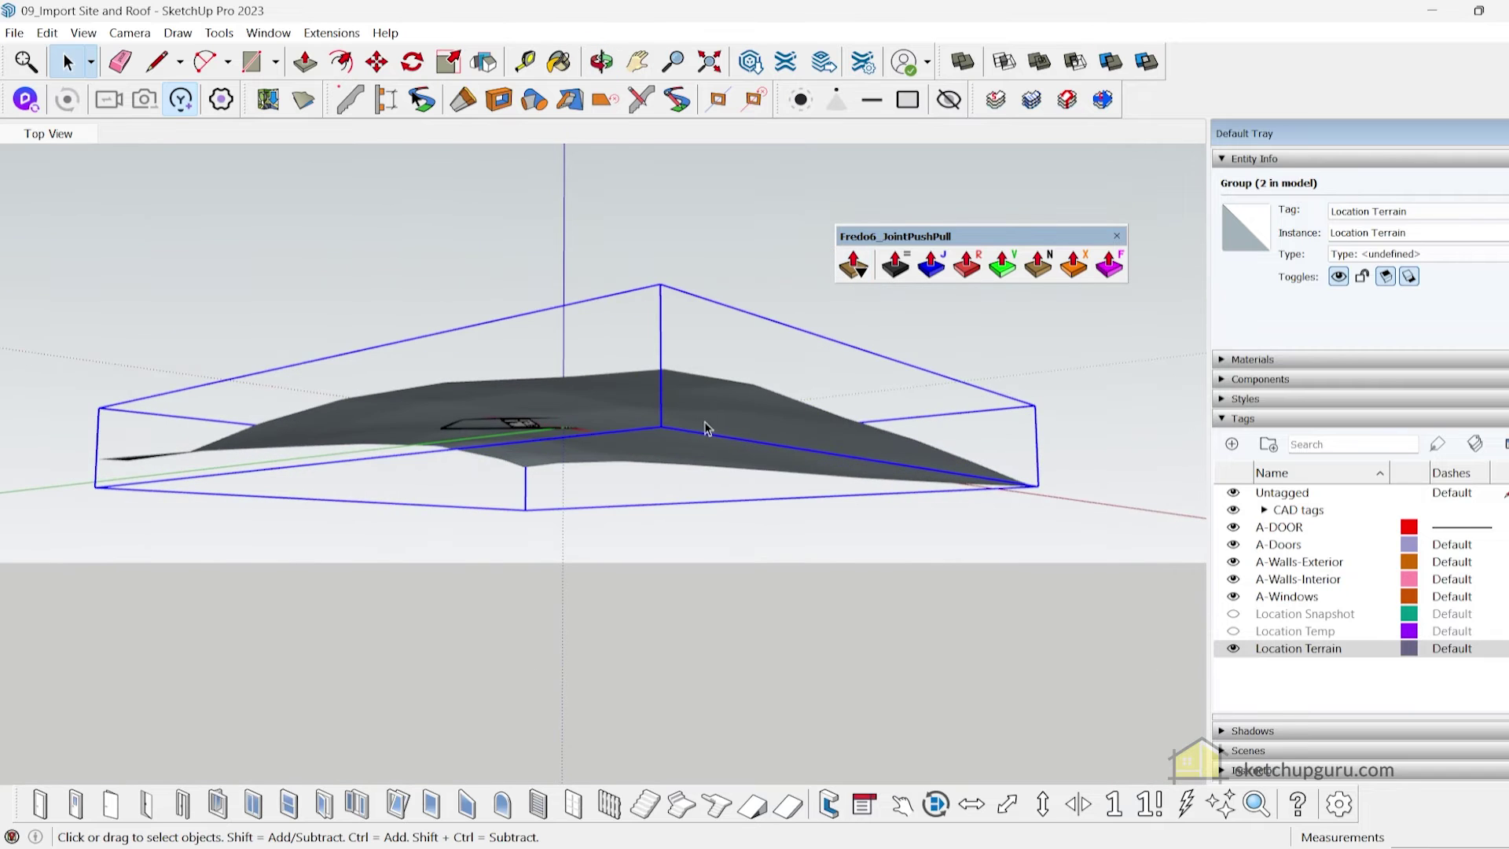
scroll(690, 380, "up", 3)
double_click(668, 370)
left_click(668, 370)
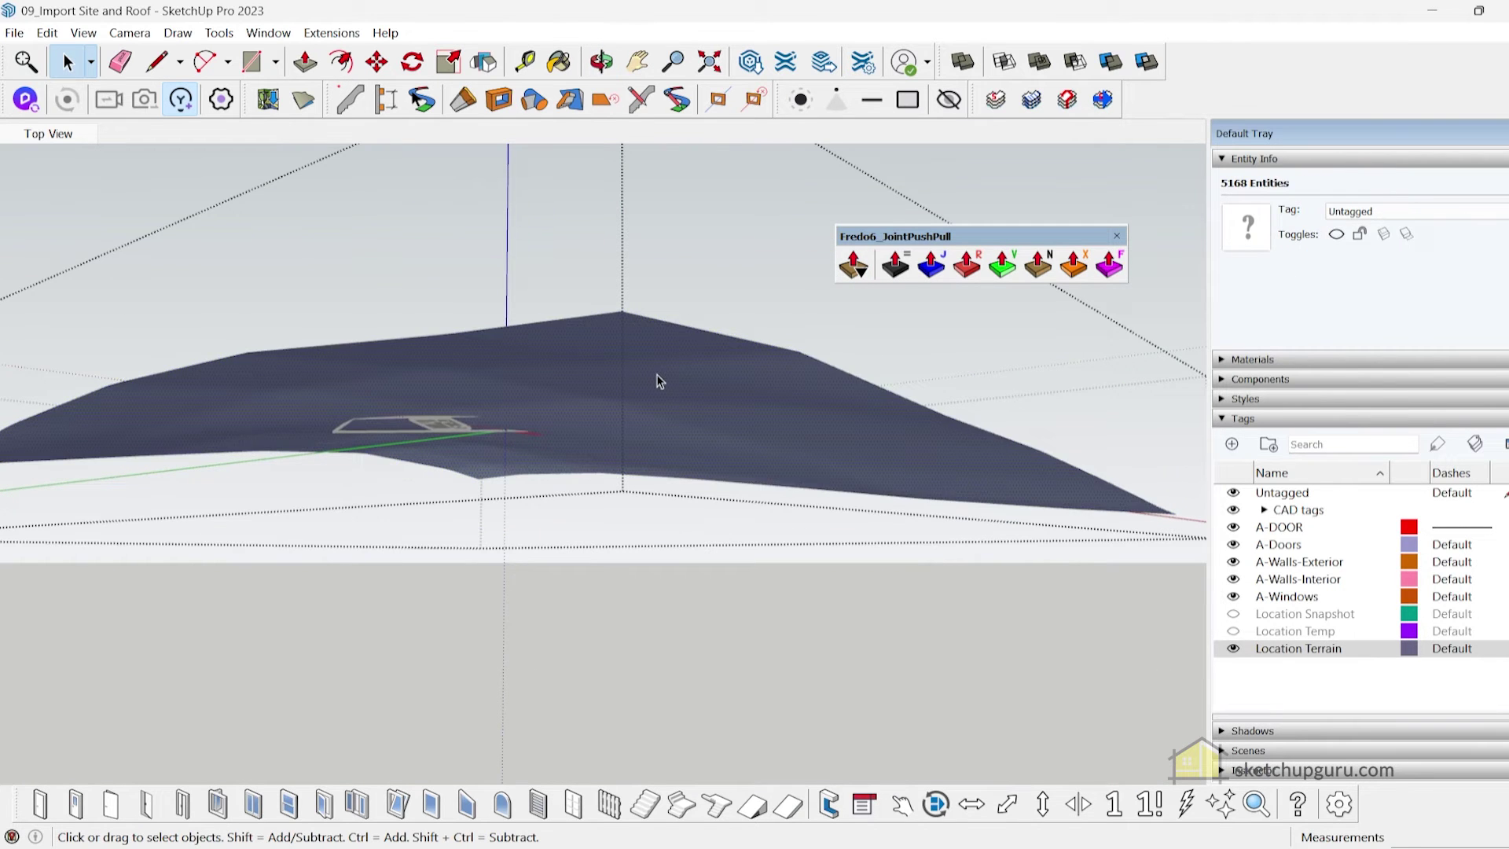
middle_click_drag(706, 338, 684, 424)
scroll(642, 478, "down", 3)
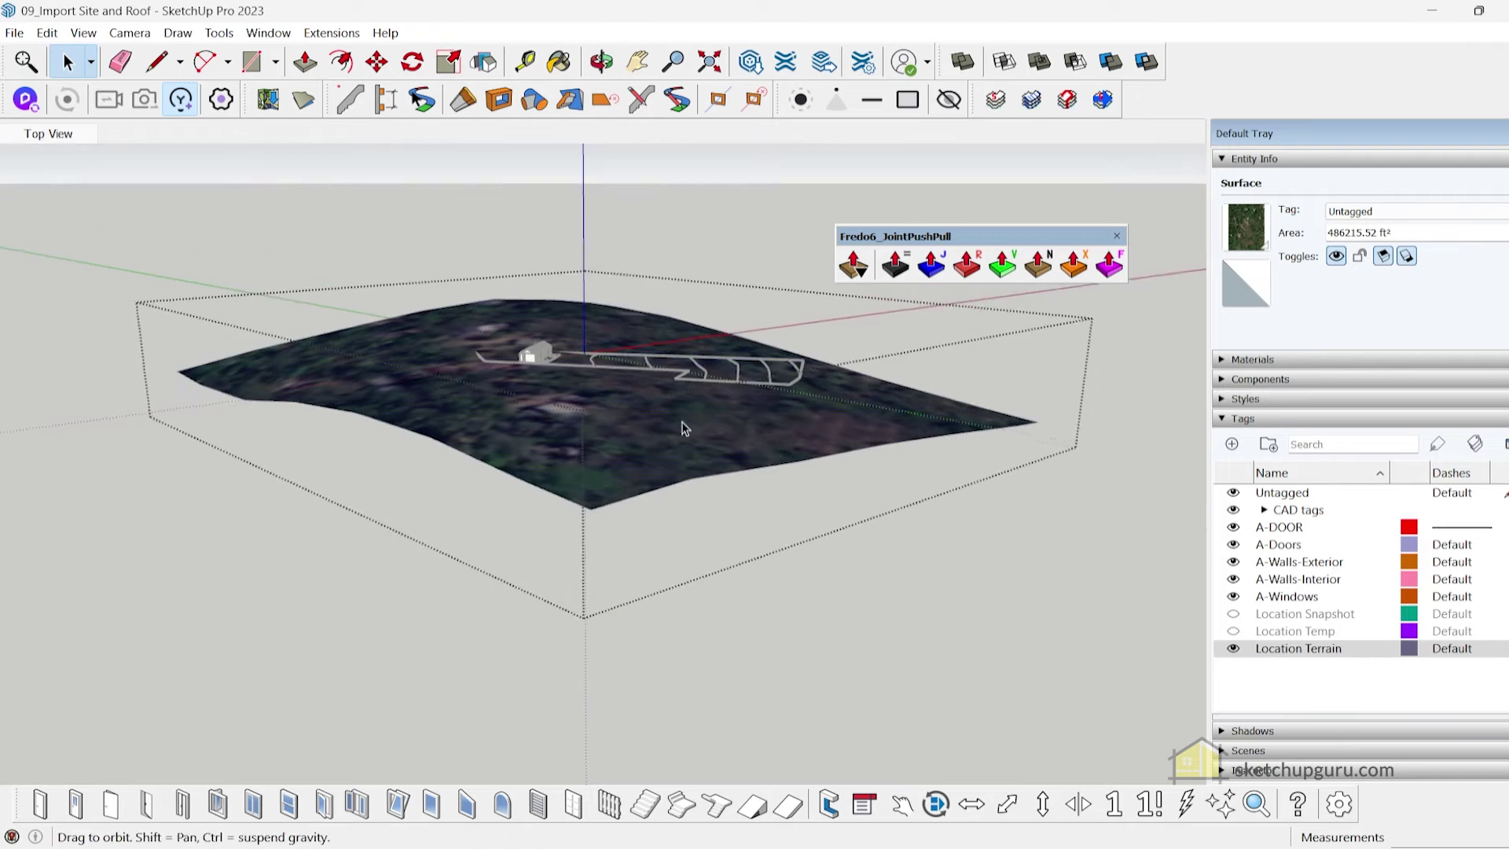
left_click_drag(944, 240, 954, 197)
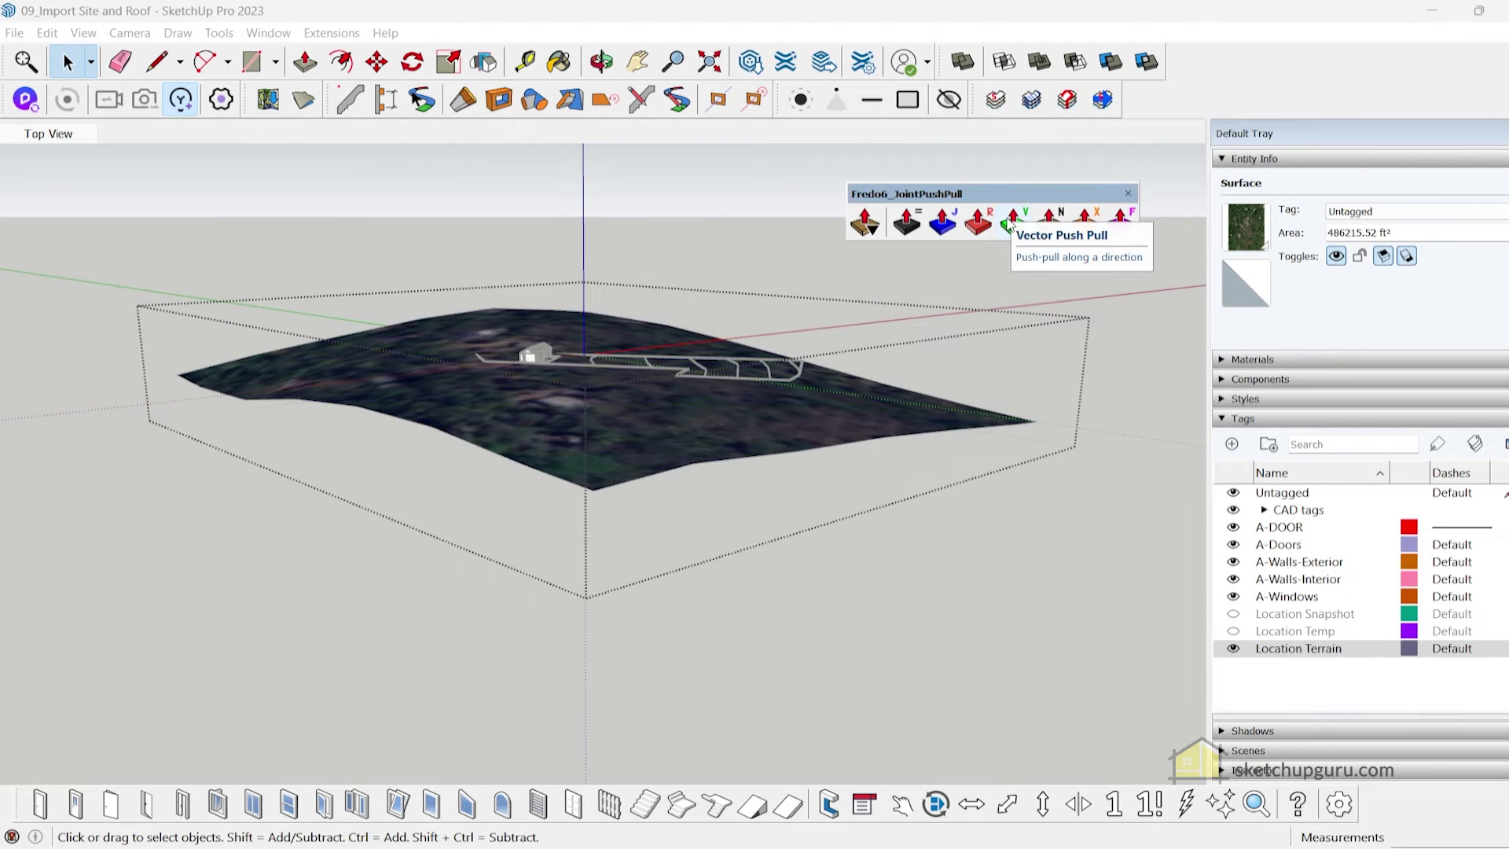
Start Vector Push Pull for the terrain surface and choose the finishing option that keeps the original face.
left_click(1011, 222)
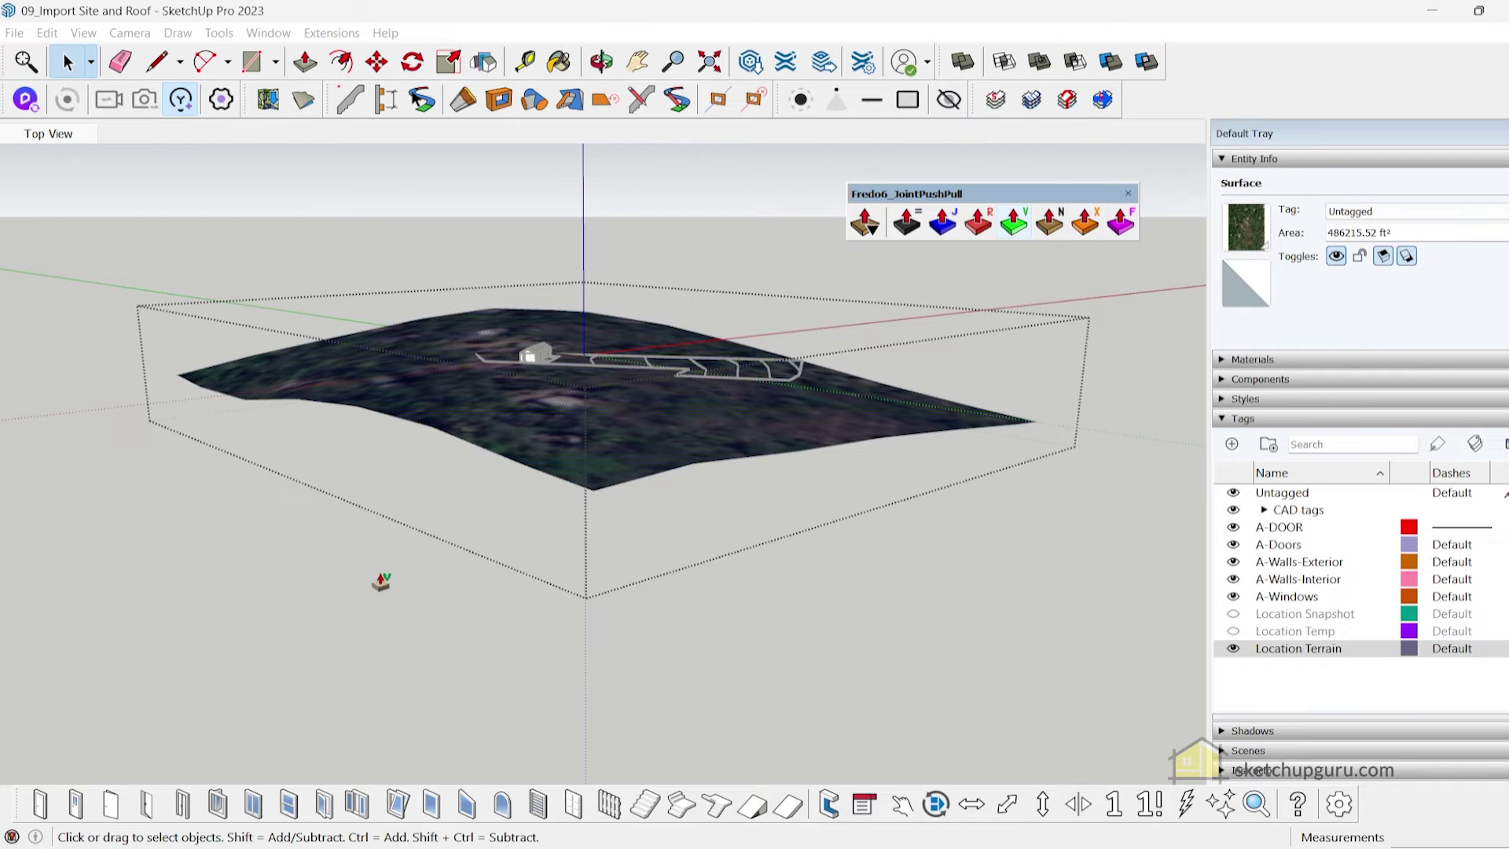
middle_click_drag(440, 540, 590, 362)
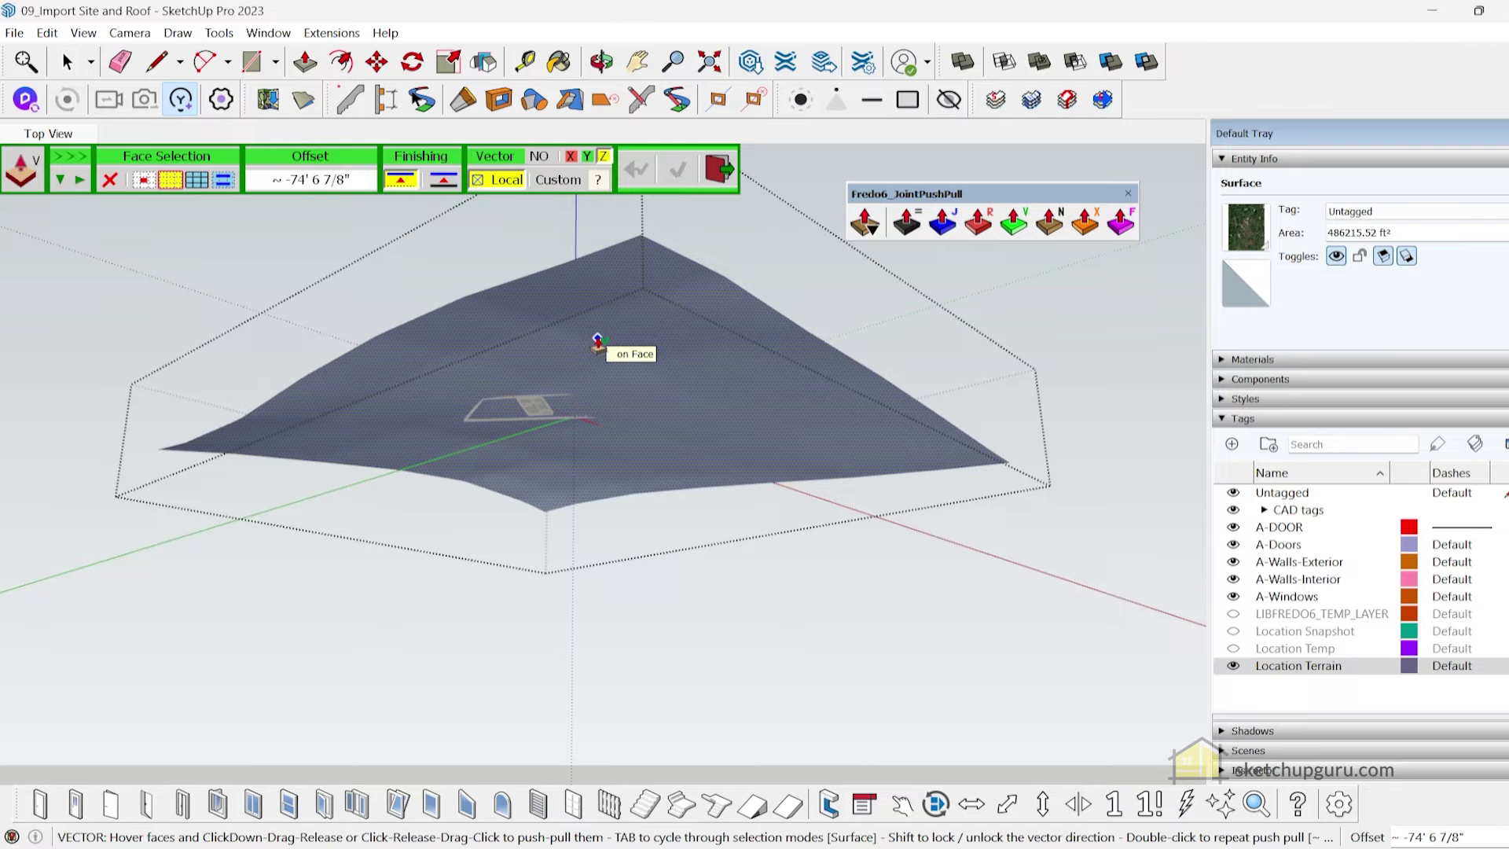
middle_click_drag(534, 293, 479, 495)
middle_click_drag(470, 372, 500, 454)
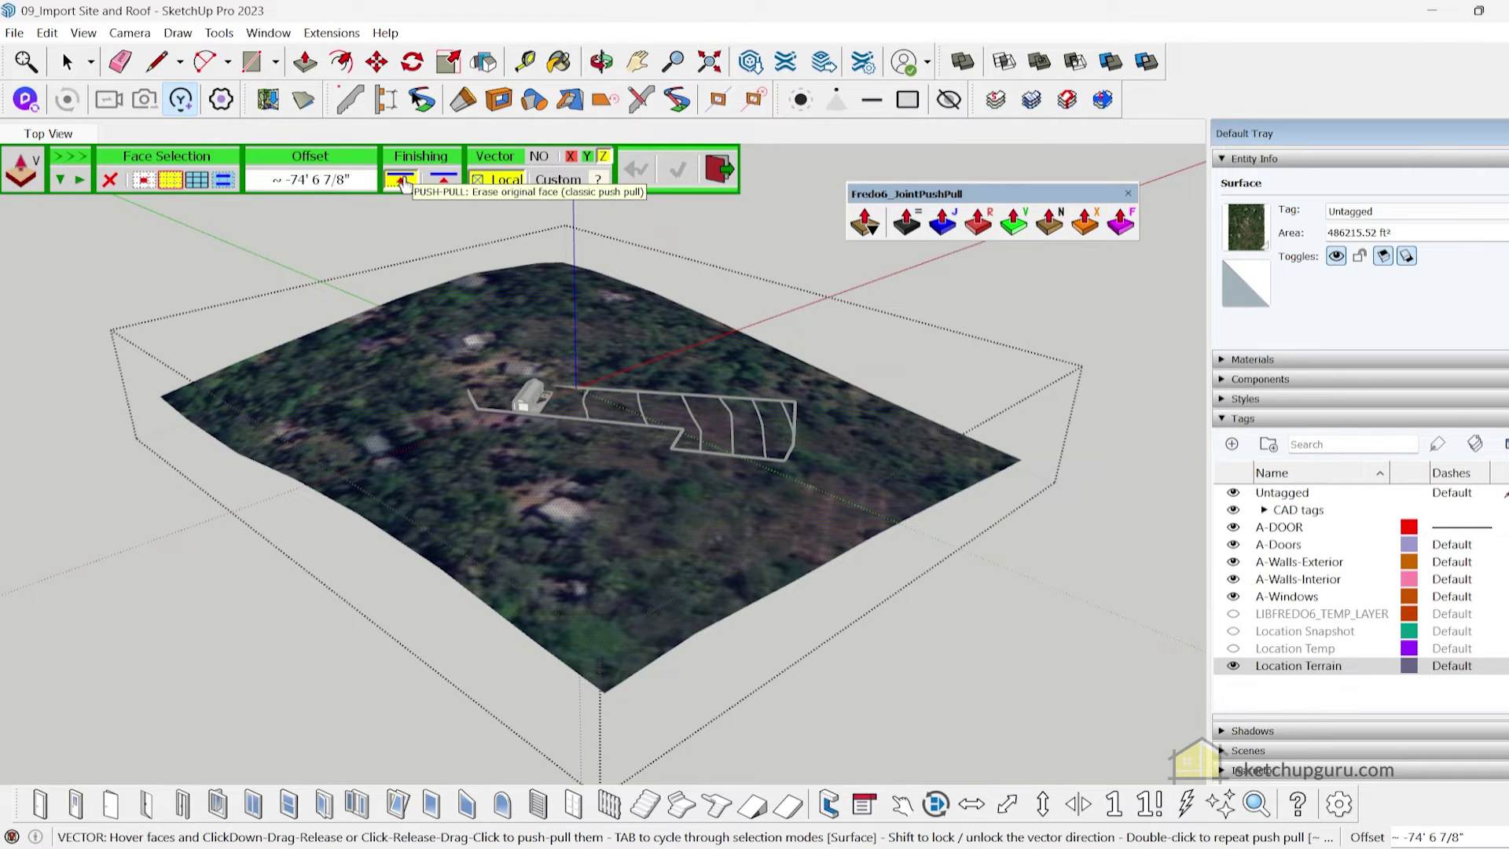
left_click(441, 187)
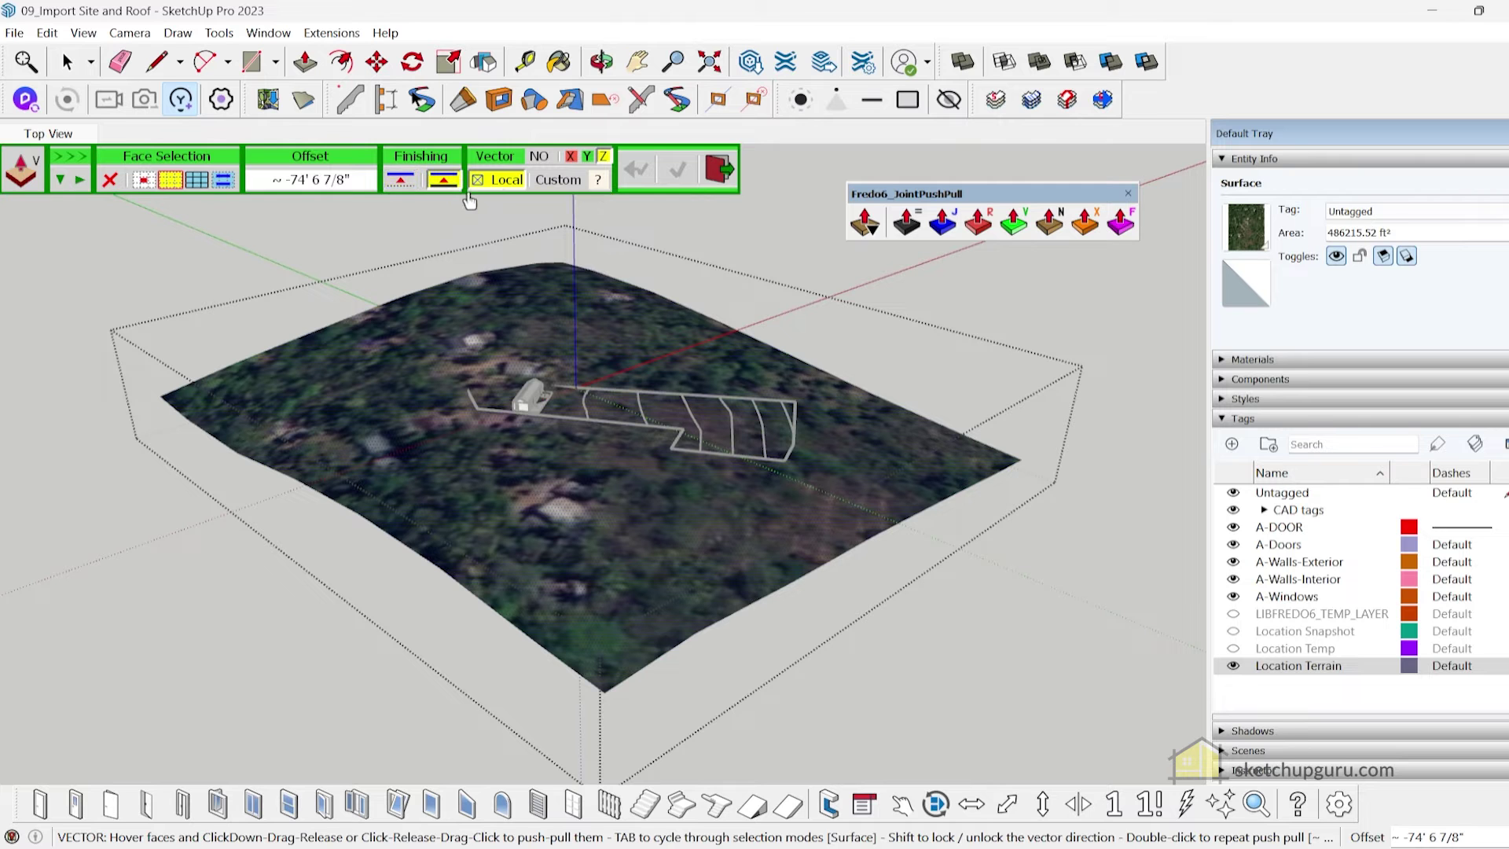
Extrude the terrain surface vertically downward by about 123', generate the geometry and exit the terrain group.
middle_click_drag(585, 454, 524, 66)
left_click_drag(569, 293, 593, 521)
middle_click_drag(591, 523, 610, 675)
scroll(576, 629, "down", 3)
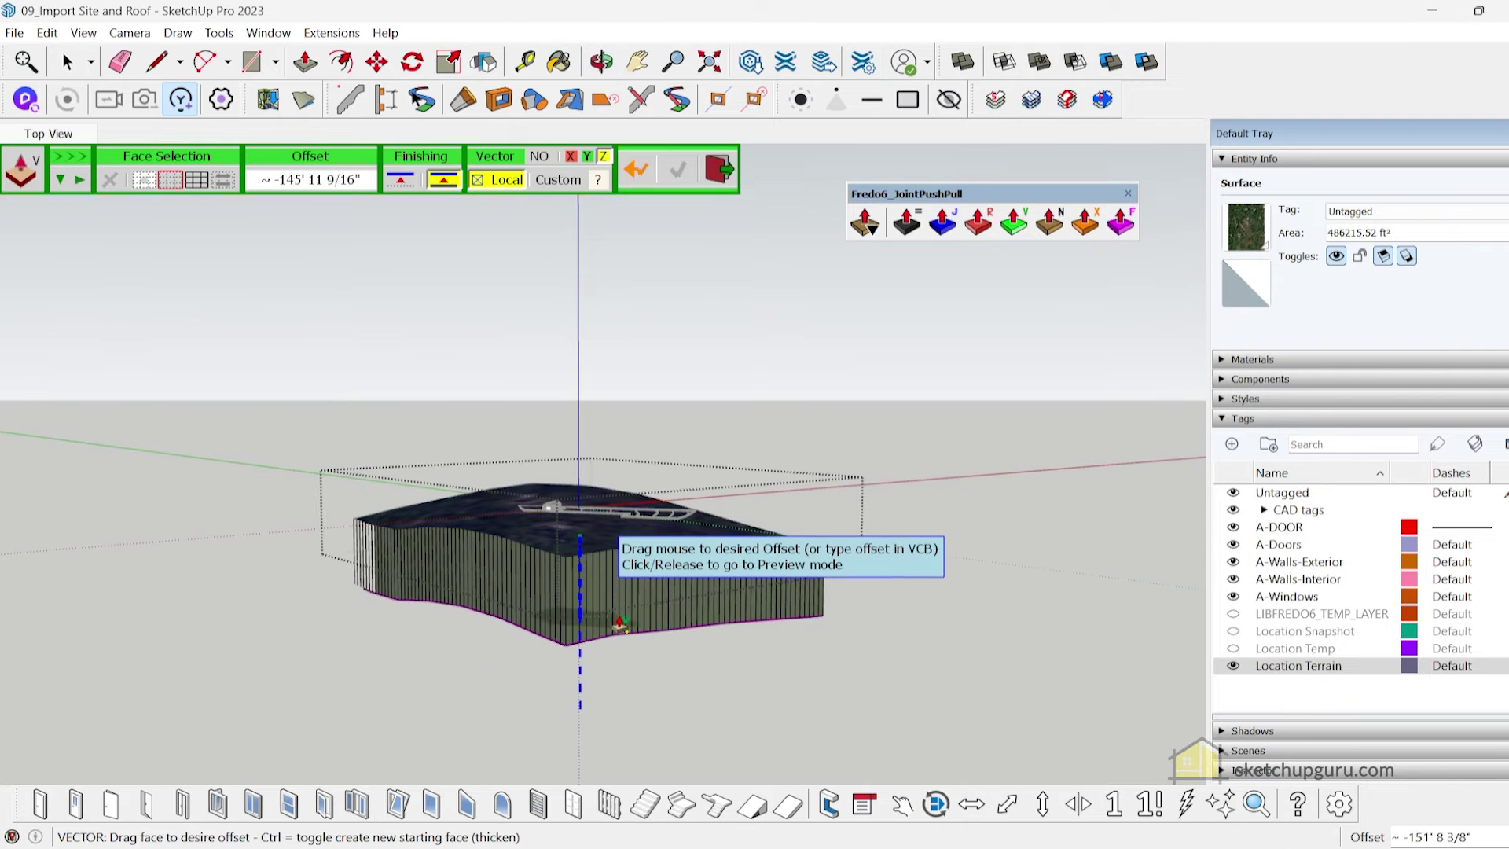
left_click_drag(626, 618, 624, 610)
middle_click_drag(624, 611, 708, 606)
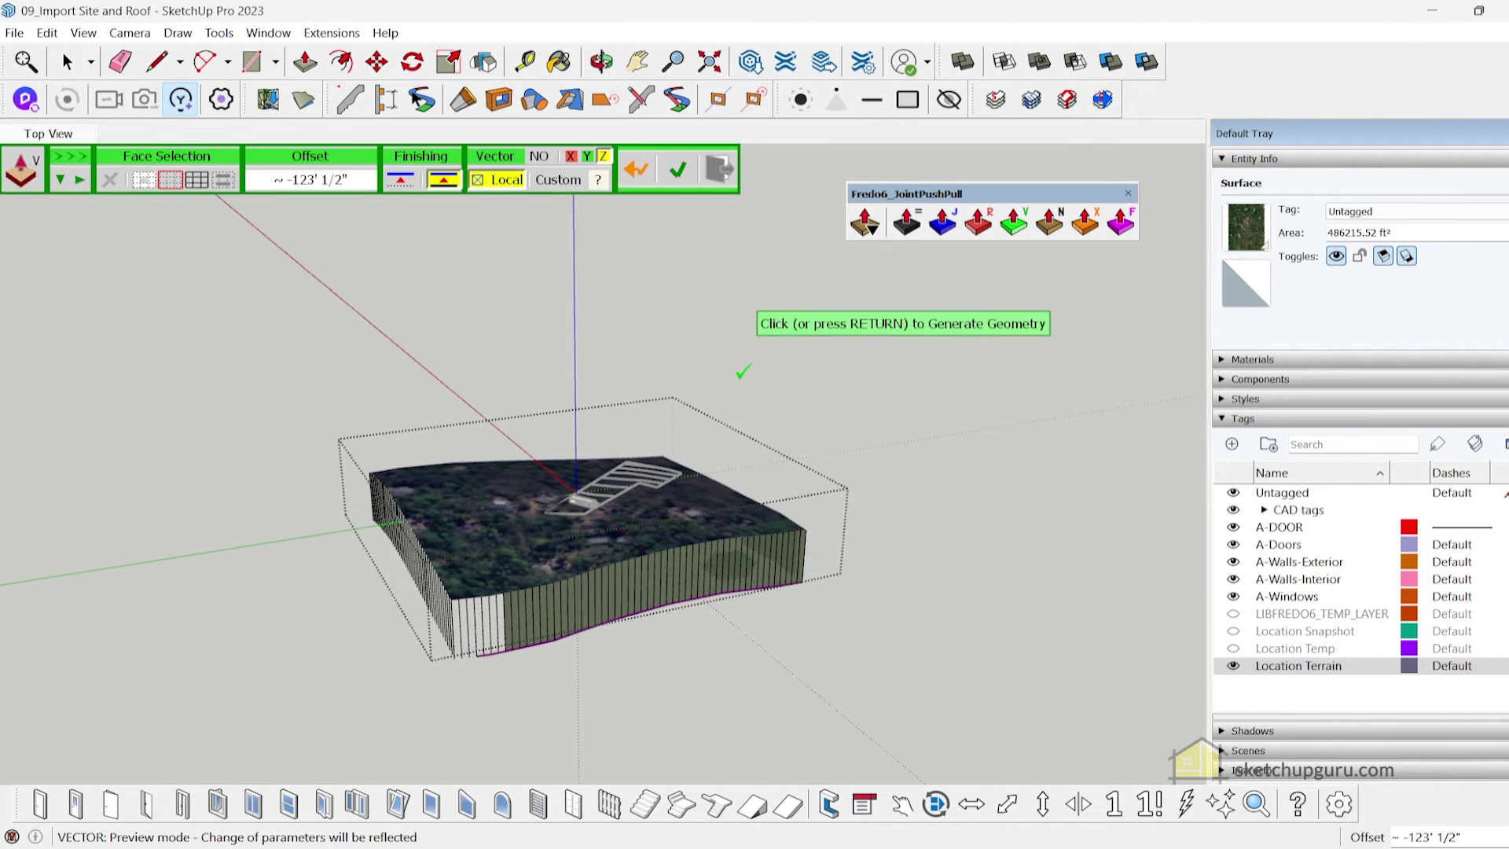
left_click(662, 329)
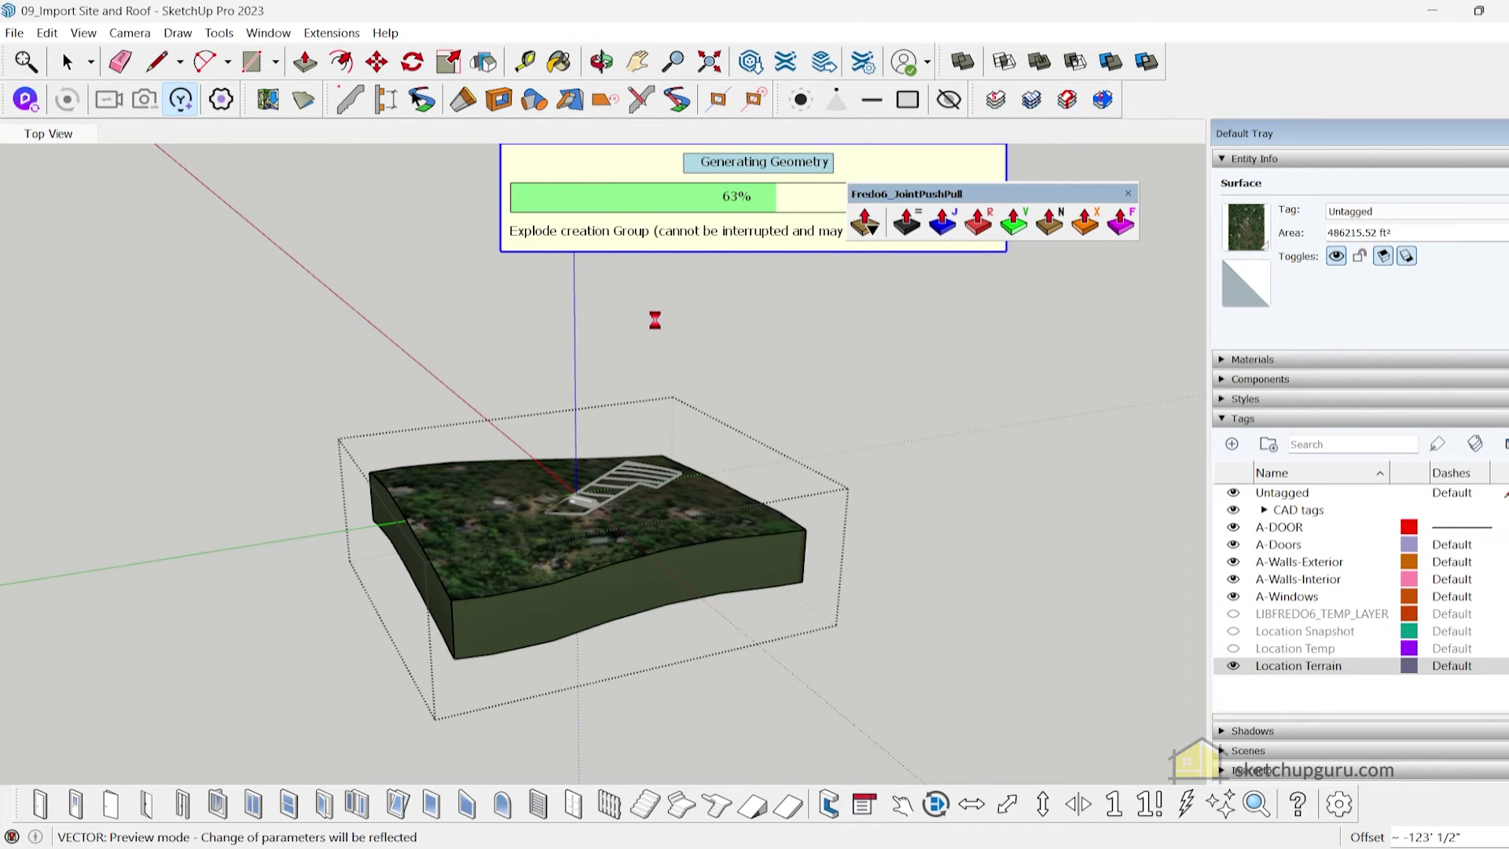
middle_click_drag(684, 647, 438, 338)
key("Escape")
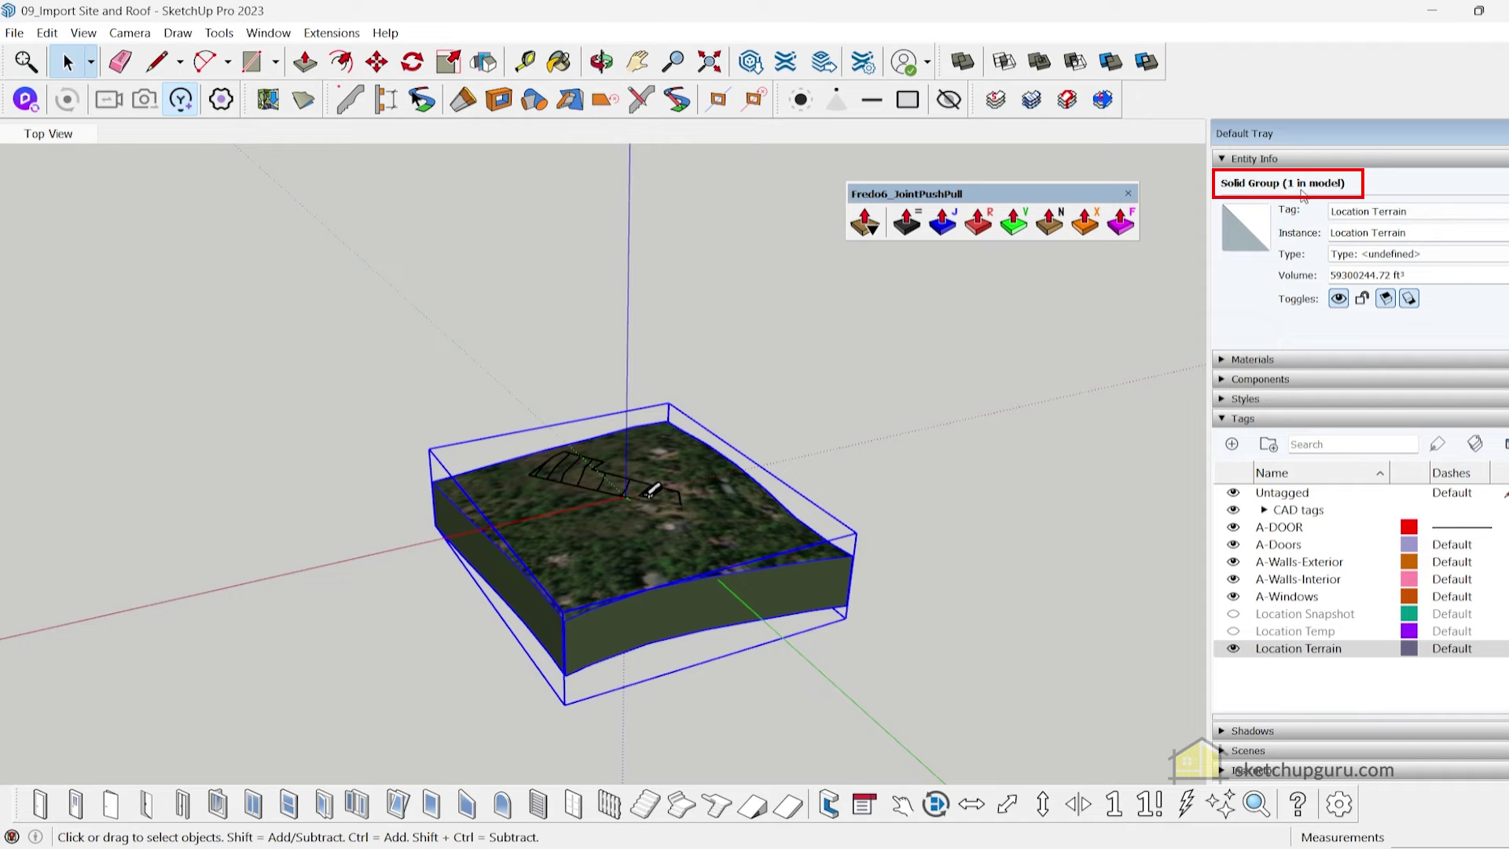
Close the Fredo6_JointPushPull tool set.
scroll(610, 512, "up", 8)
mouse_move(667, 526)
middle_mouse_down()
mouse_move(57, 526)
mouse_move(67, 385)
mouse_move(503, 497)
middle_mouse_up()
scroll(503, 498, "down", 5)
scroll(664, 399, "up", 5)
middle_click_drag(663, 398, 473, 592)
key("space")
left_click(1127, 193)
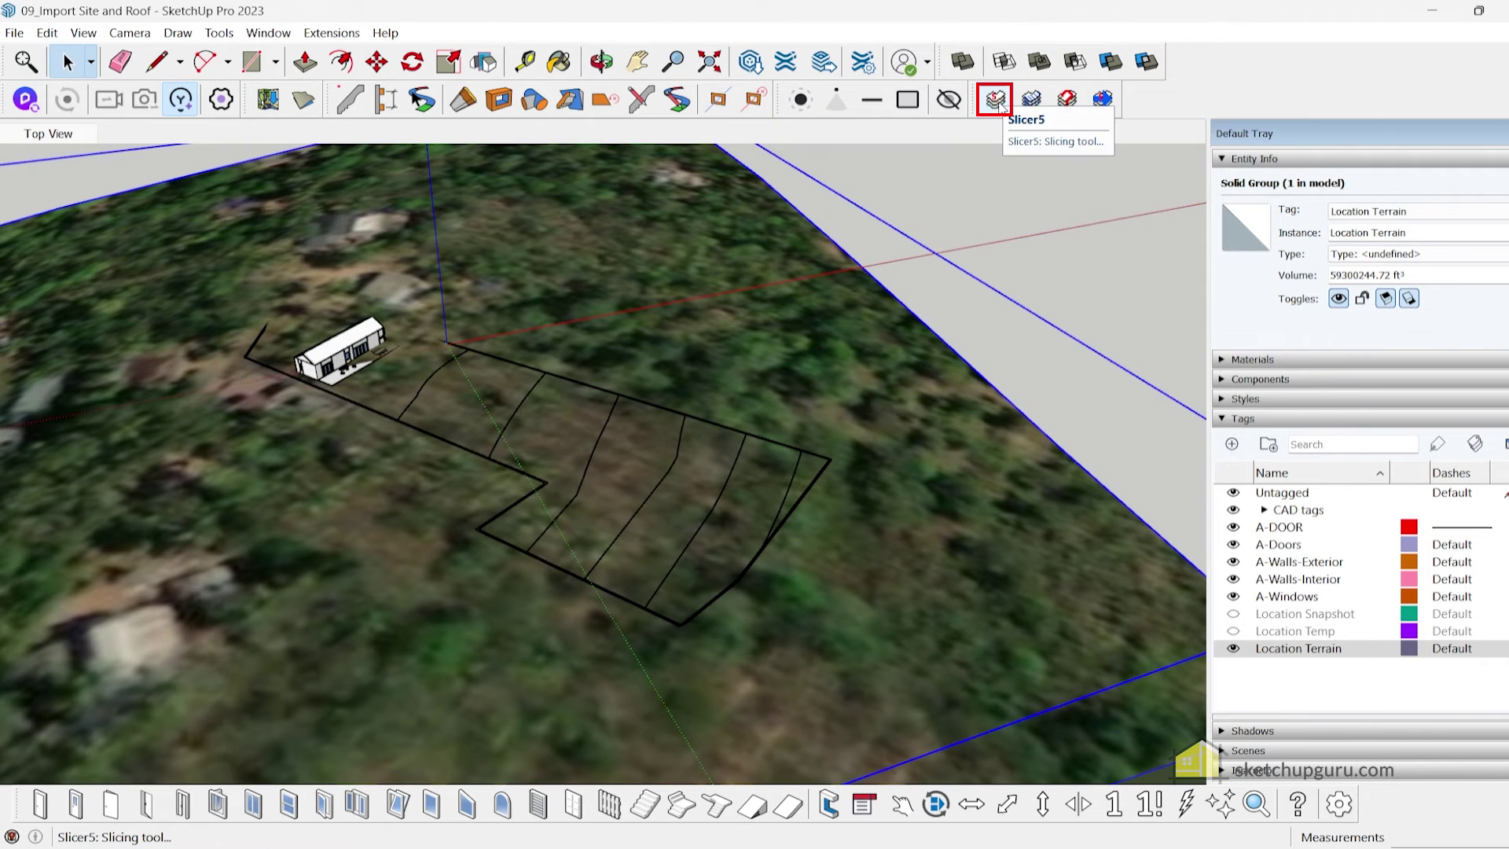
Start Slicer5 on the solid terrain group with the Z axis, a spacing of 3' and a thickness of 3'.
scroll(737, 298, "down", 5)
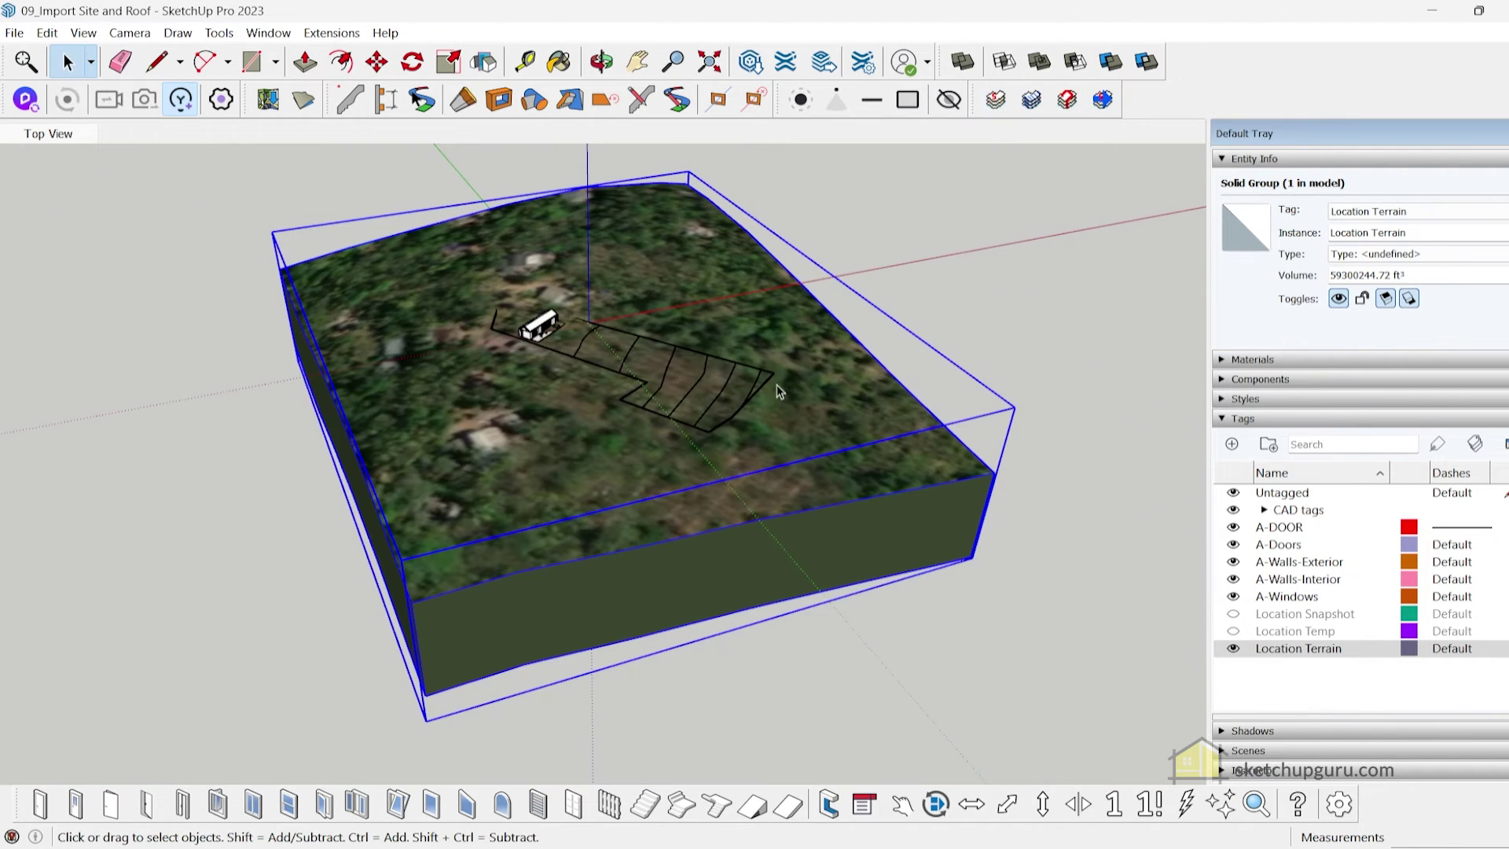
left_click(995, 100)
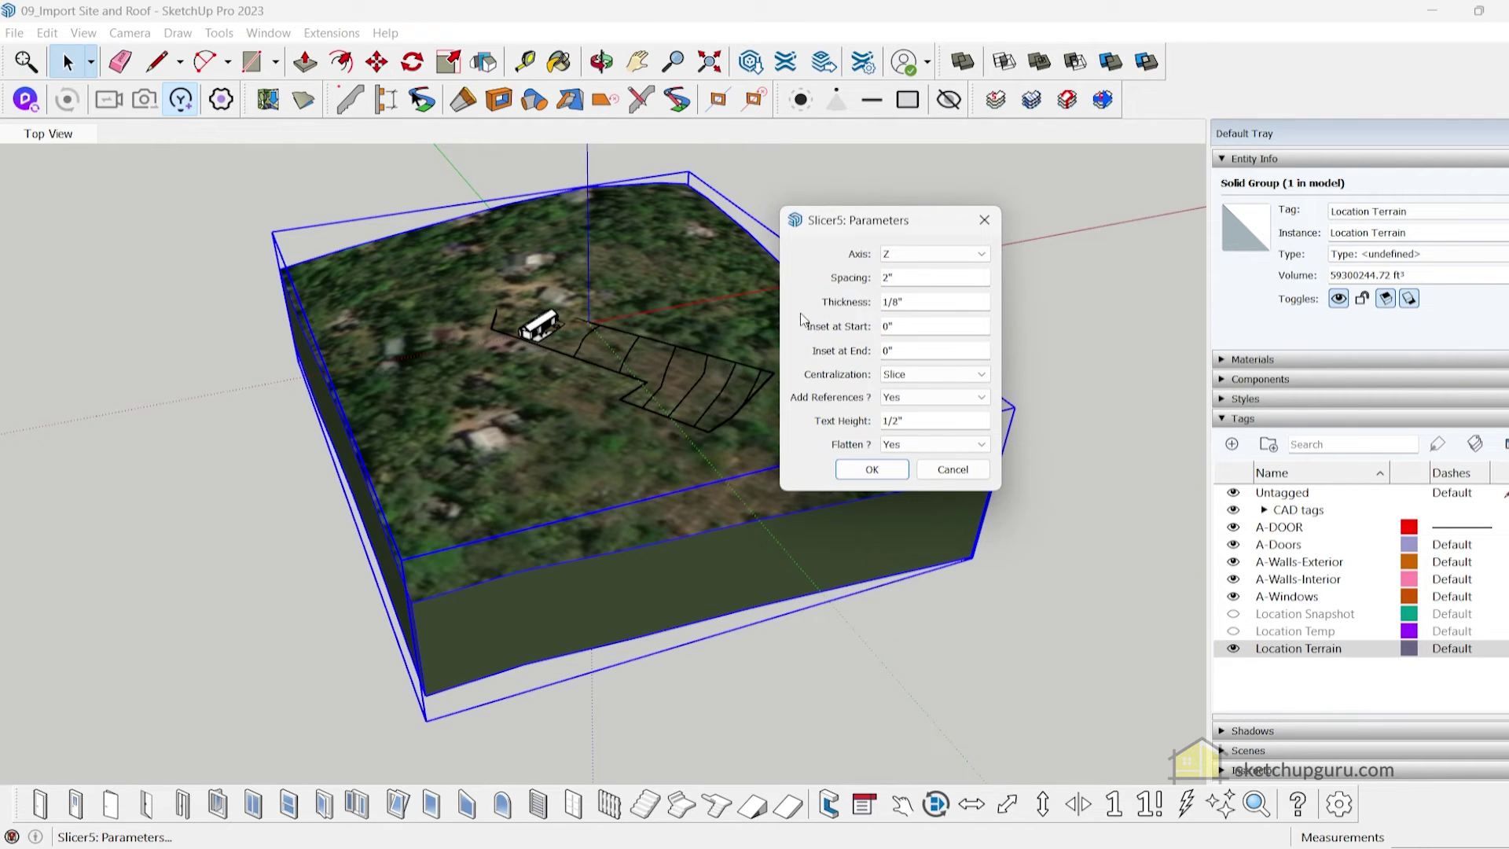
left_click_drag(848, 222, 967, 203)
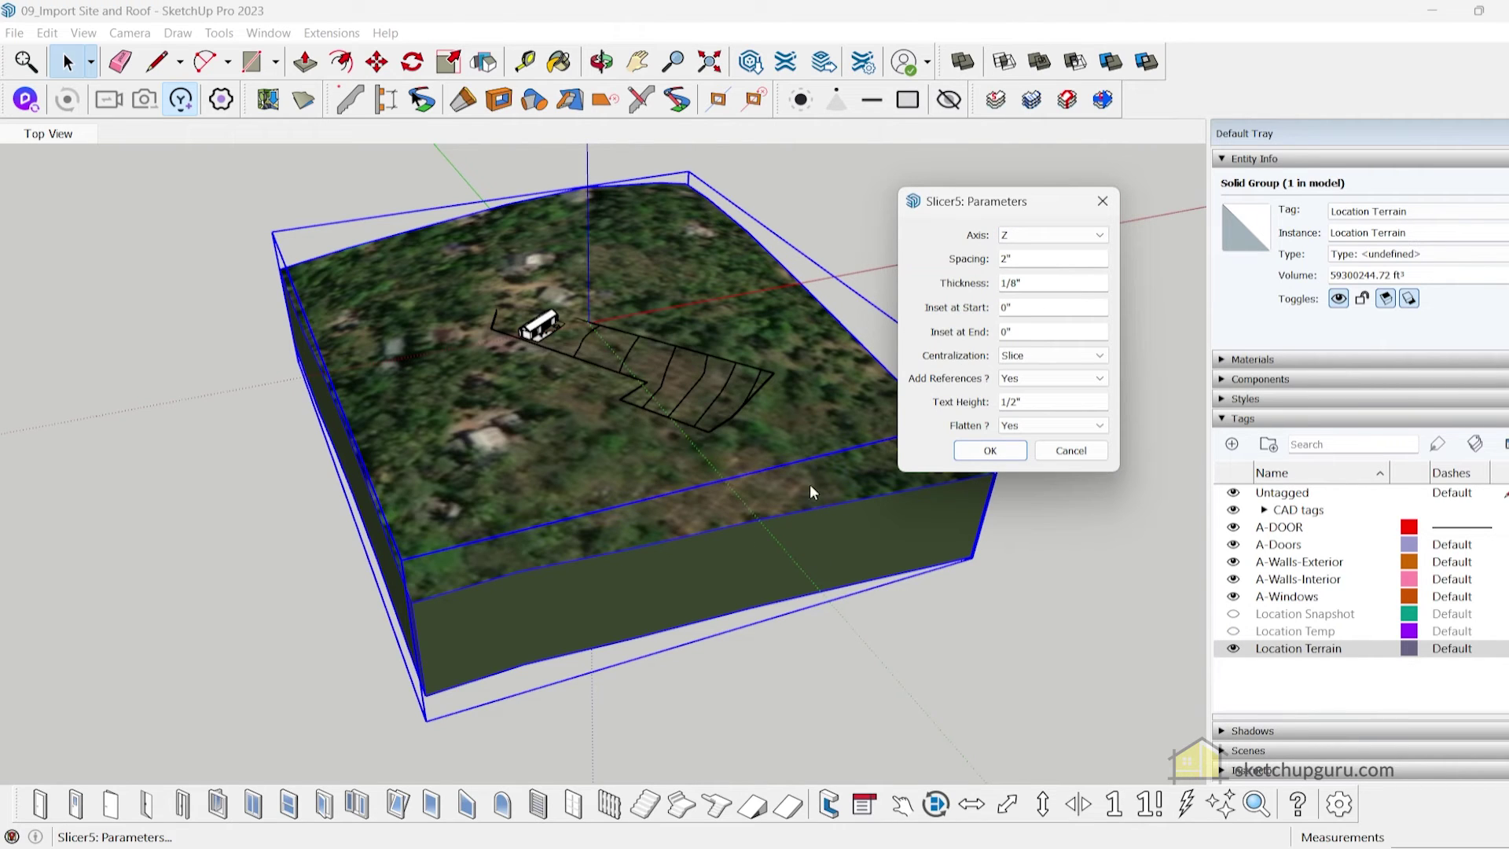
left_click(1009, 235)
left_click(1014, 246)
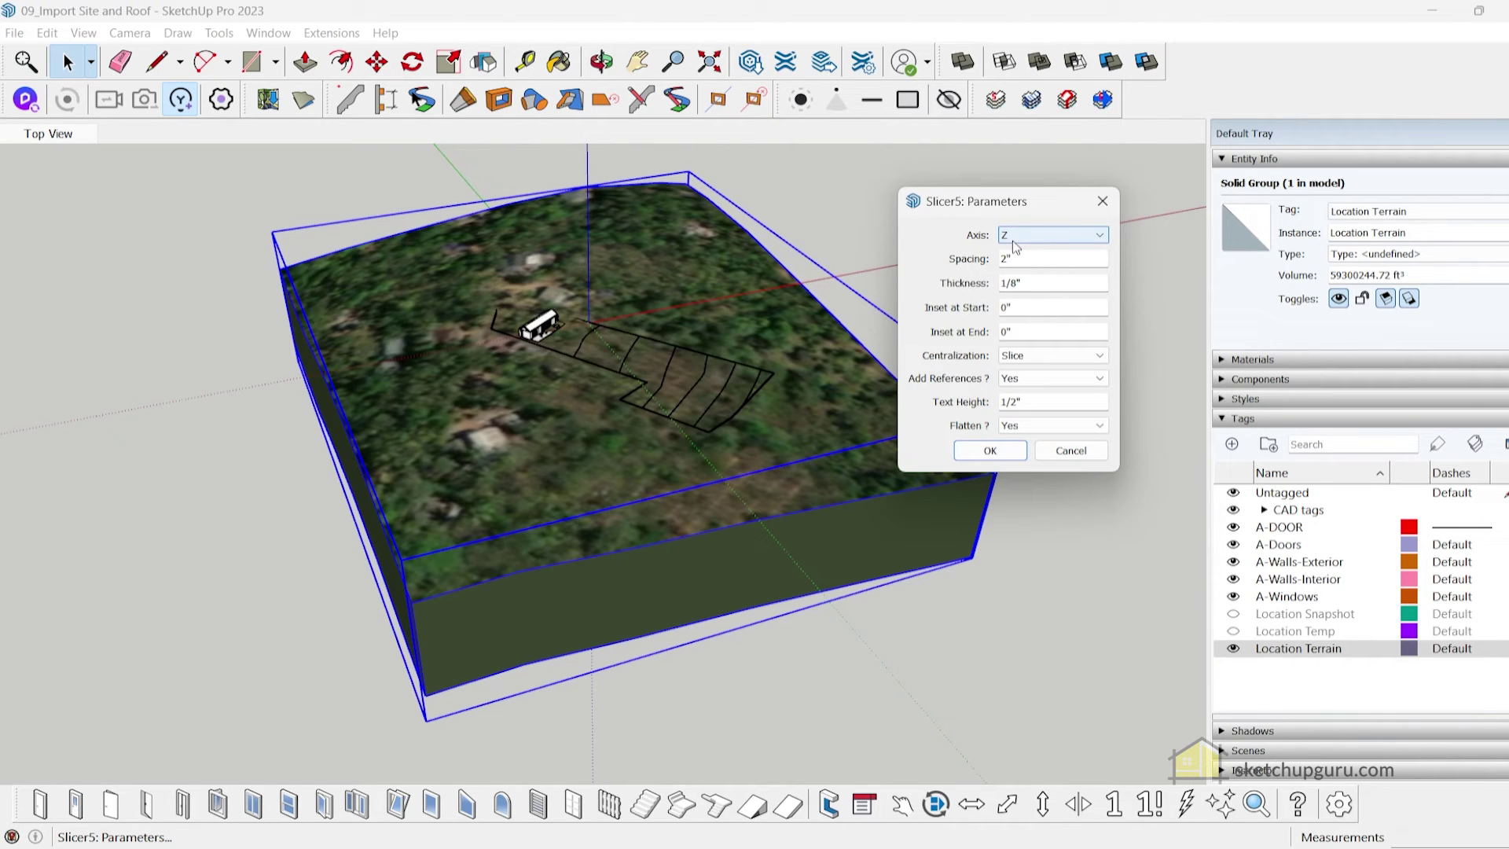
key("Tab")
type("5")
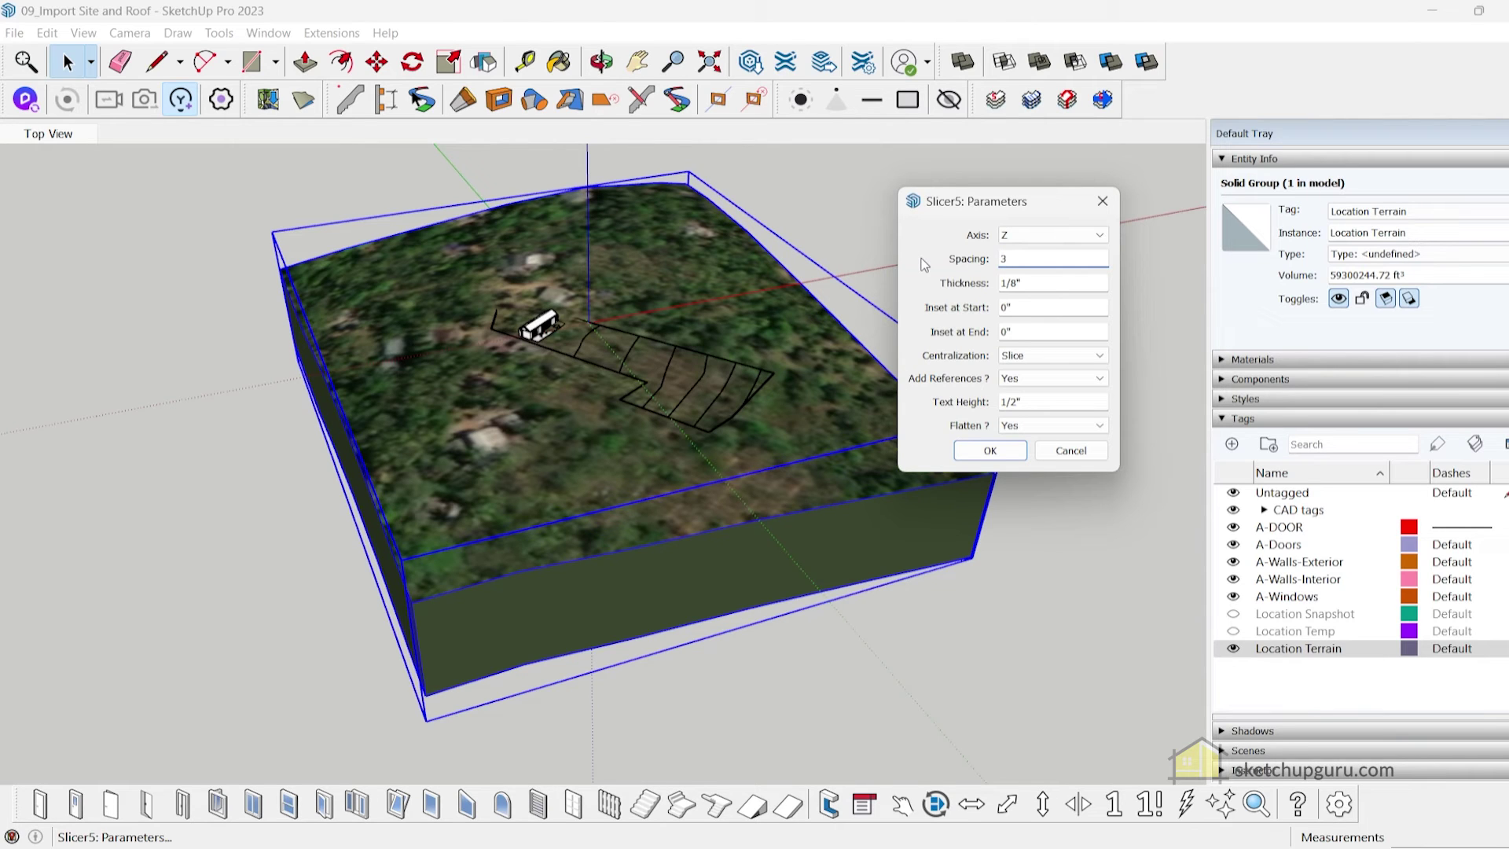
key("Tab")
type("3'")
key("Tab")
left_click_drag(958, 205, 1161, 178)
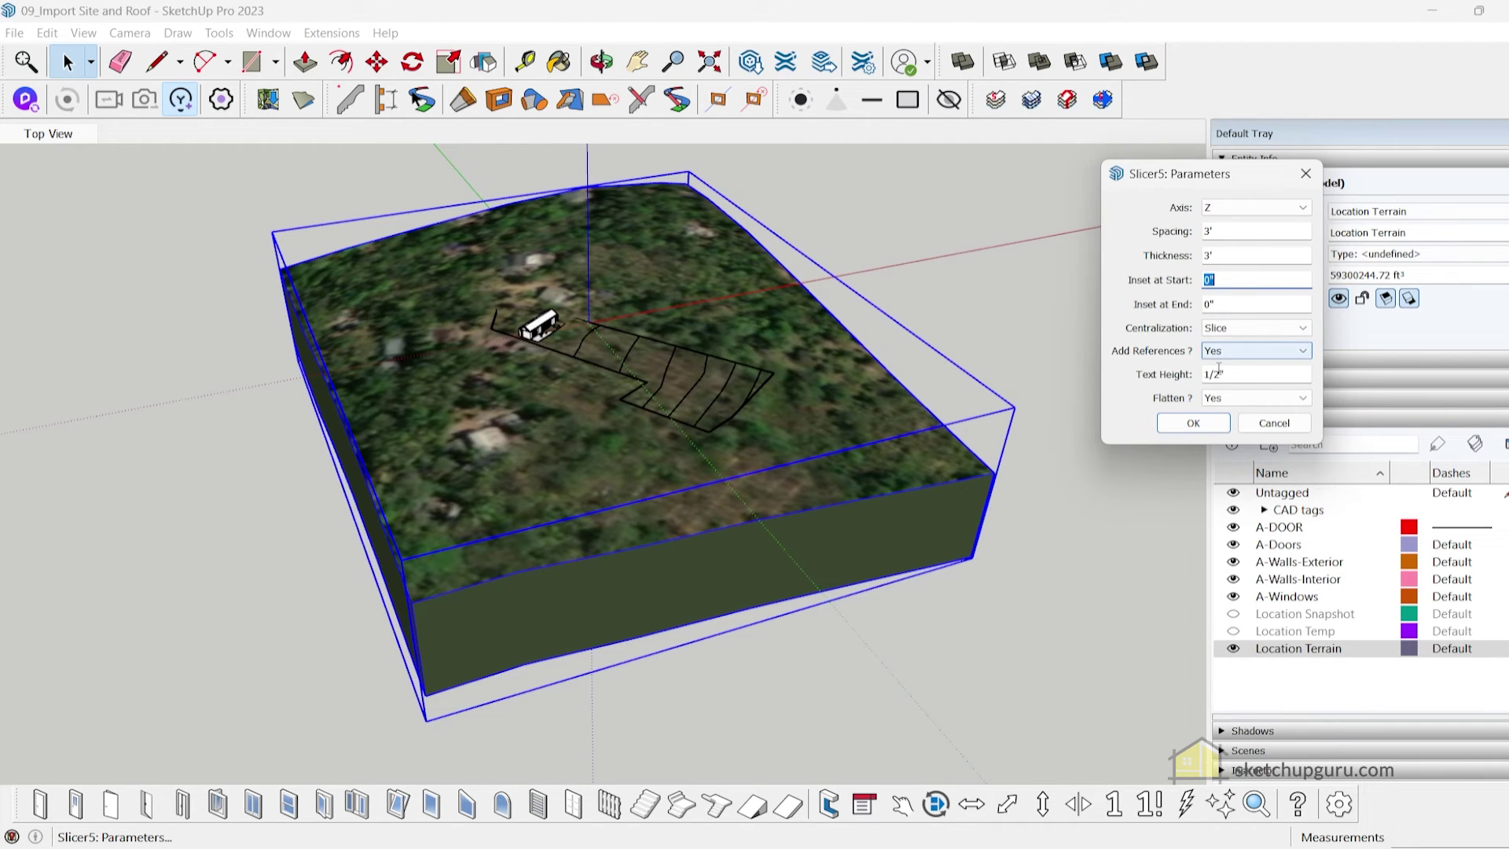
Set the Slicer5 text height to 10' and the Flatten option to No.
left_click_drag(1174, 174, 1098, 144)
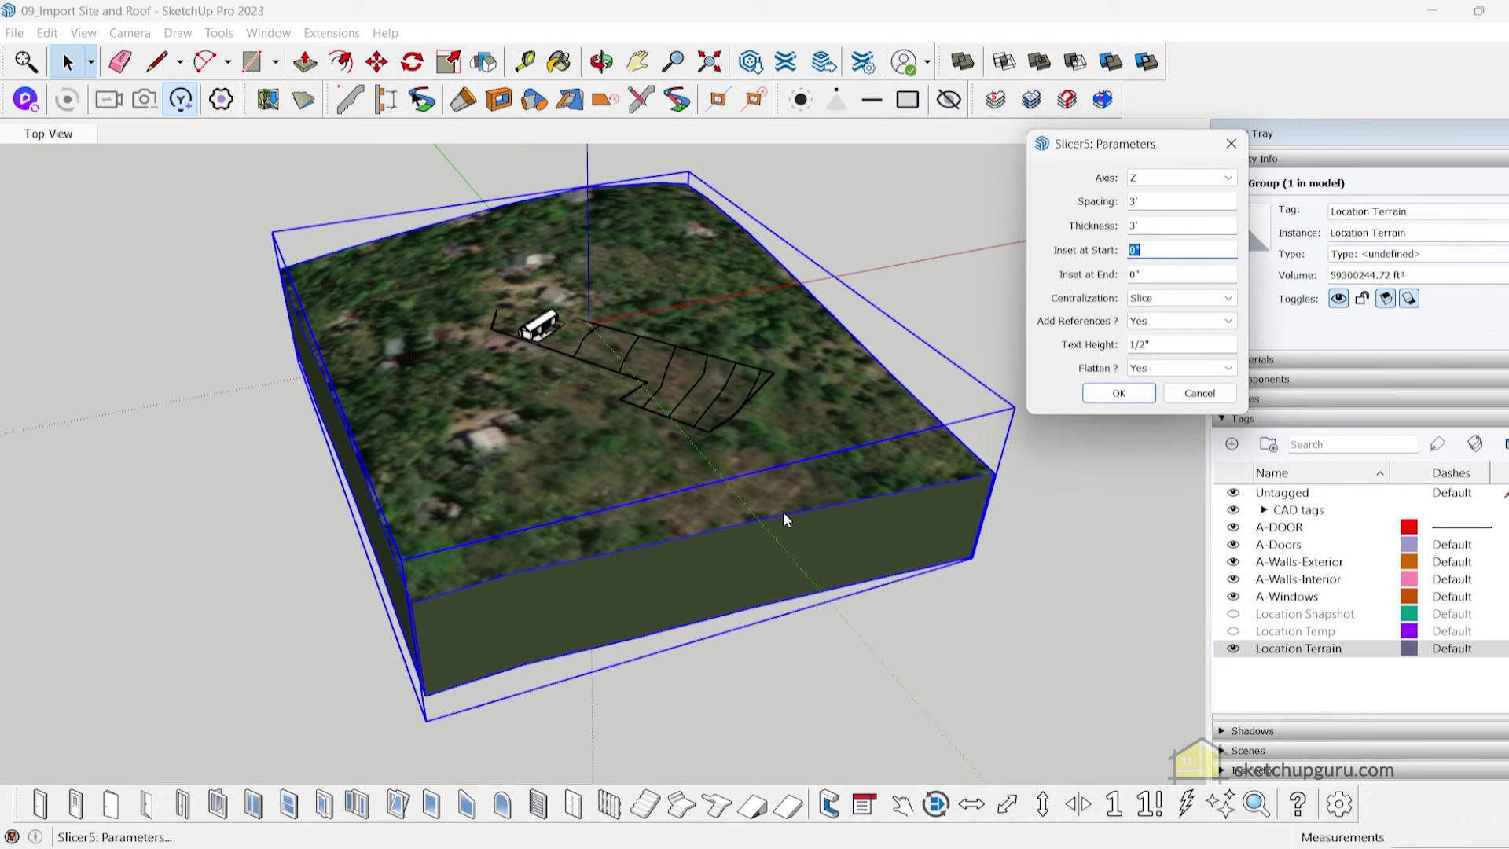
left_click_drag(1171, 344, 964, 359)
left_click_drag(1165, 344, 1042, 348)
type("10")
key("BackSpace")
key("BackSpace")
type("10")
key("Tab")
left_click(1152, 368)
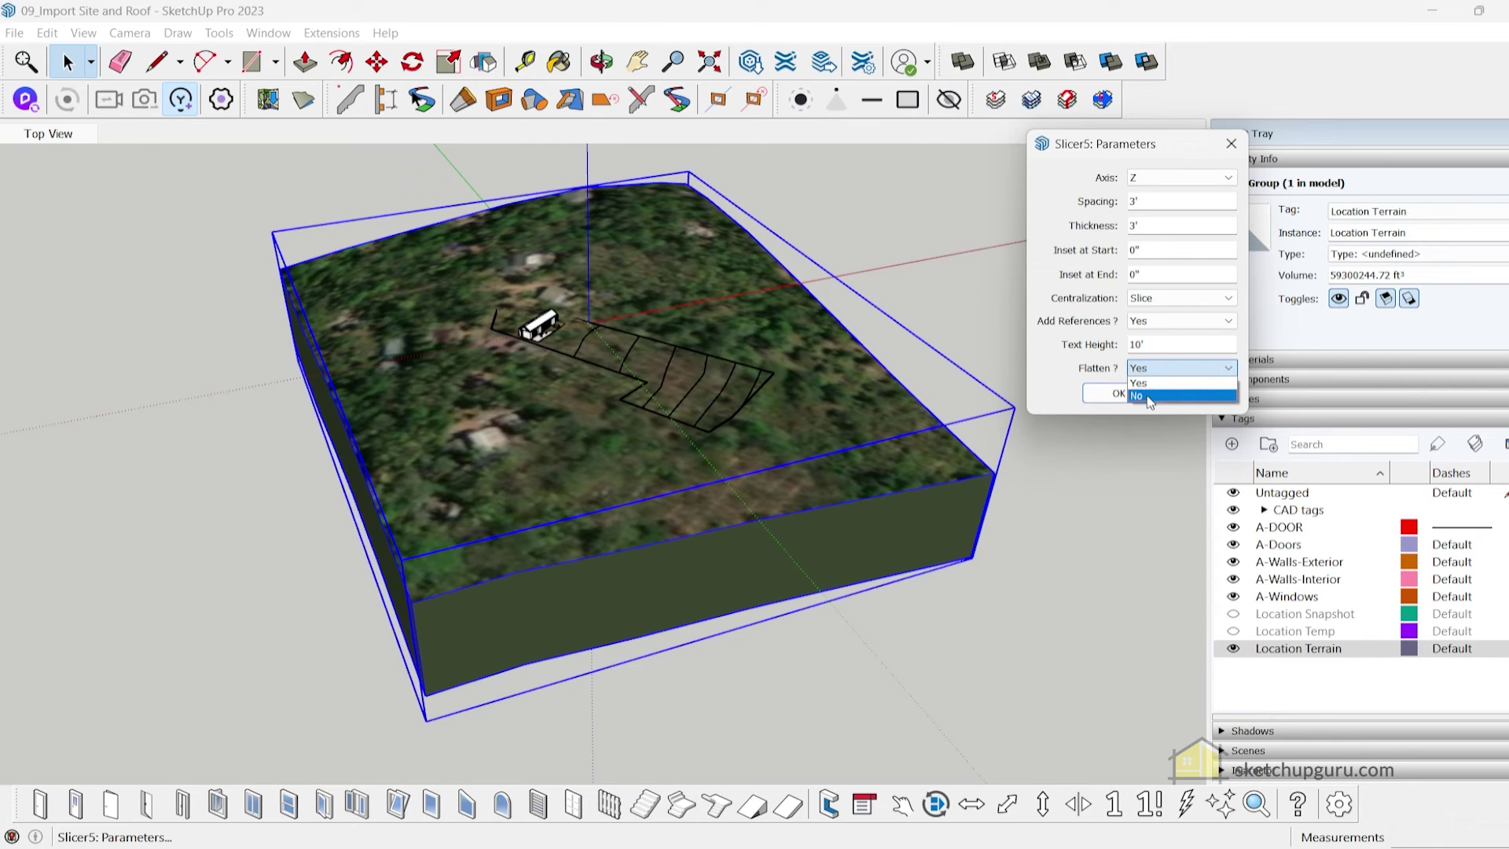
left_click(1149, 396)
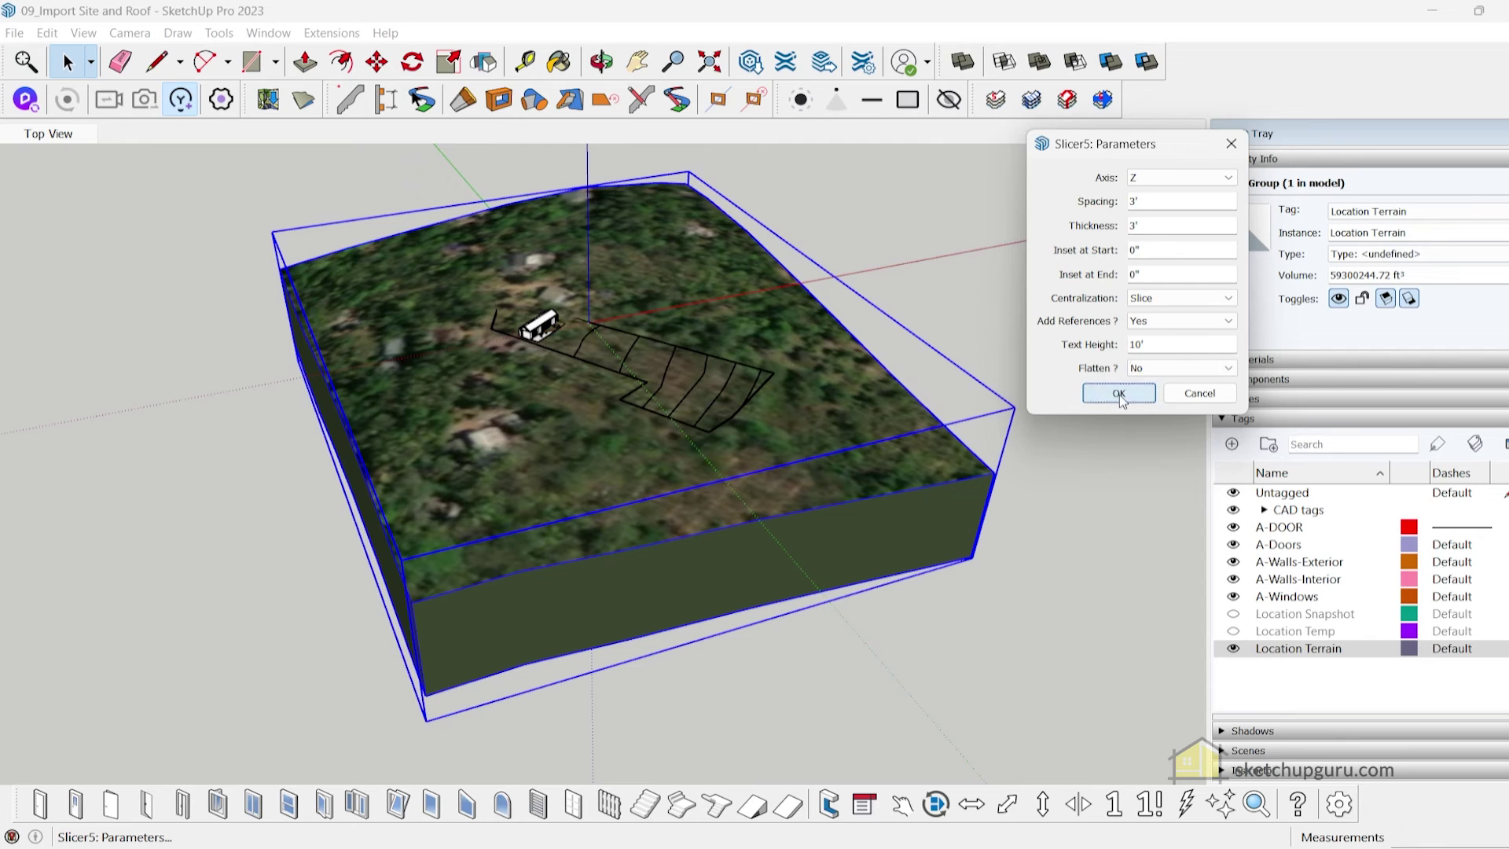
Run Slicer5 on the terrain with the chosen parameters and add the outlines of adjacent slices.
left_click(1119, 394)
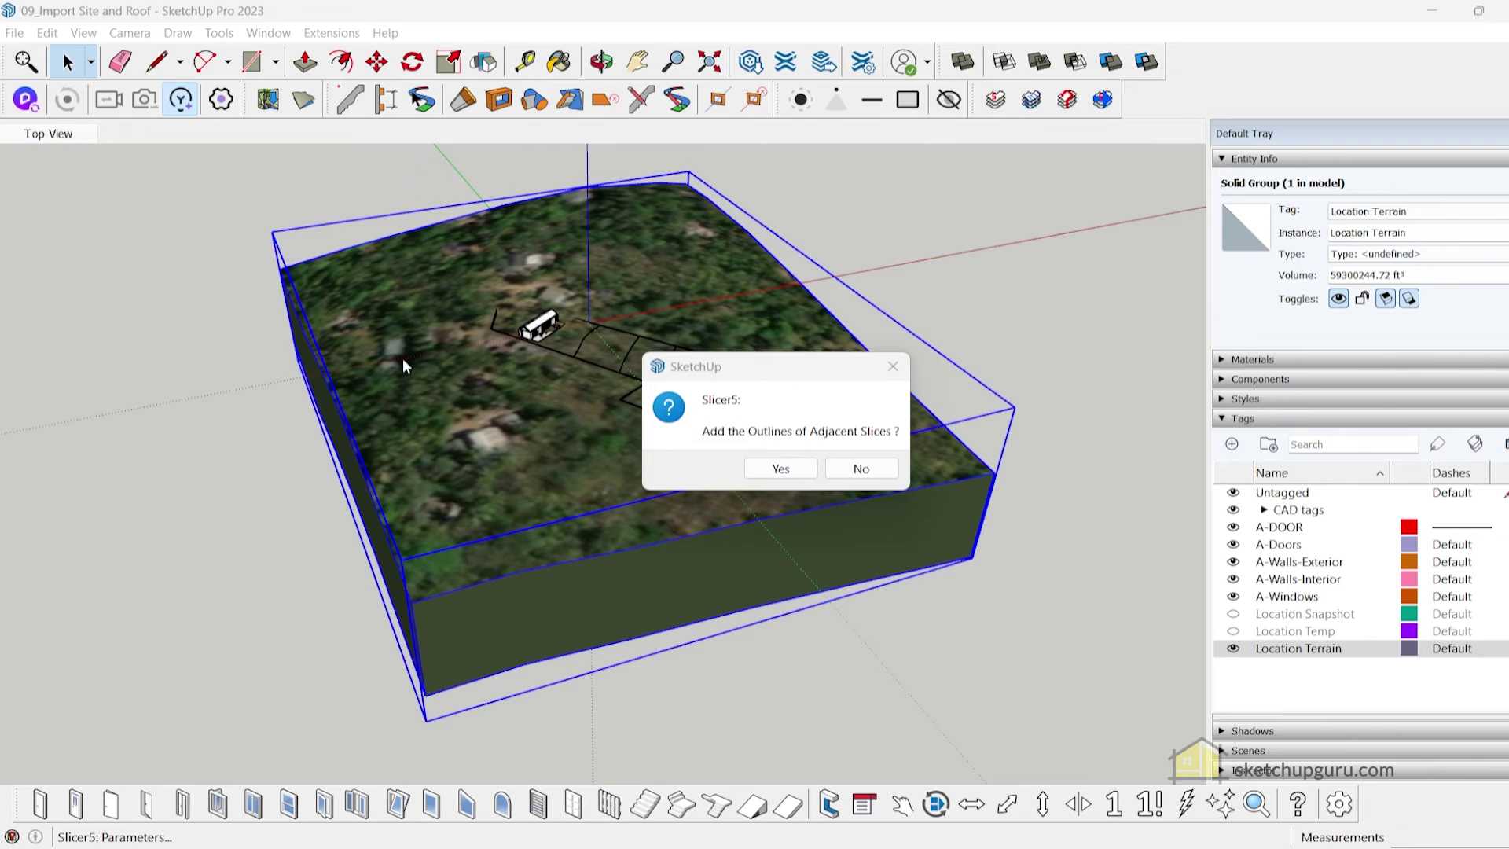
left_click(781, 468)
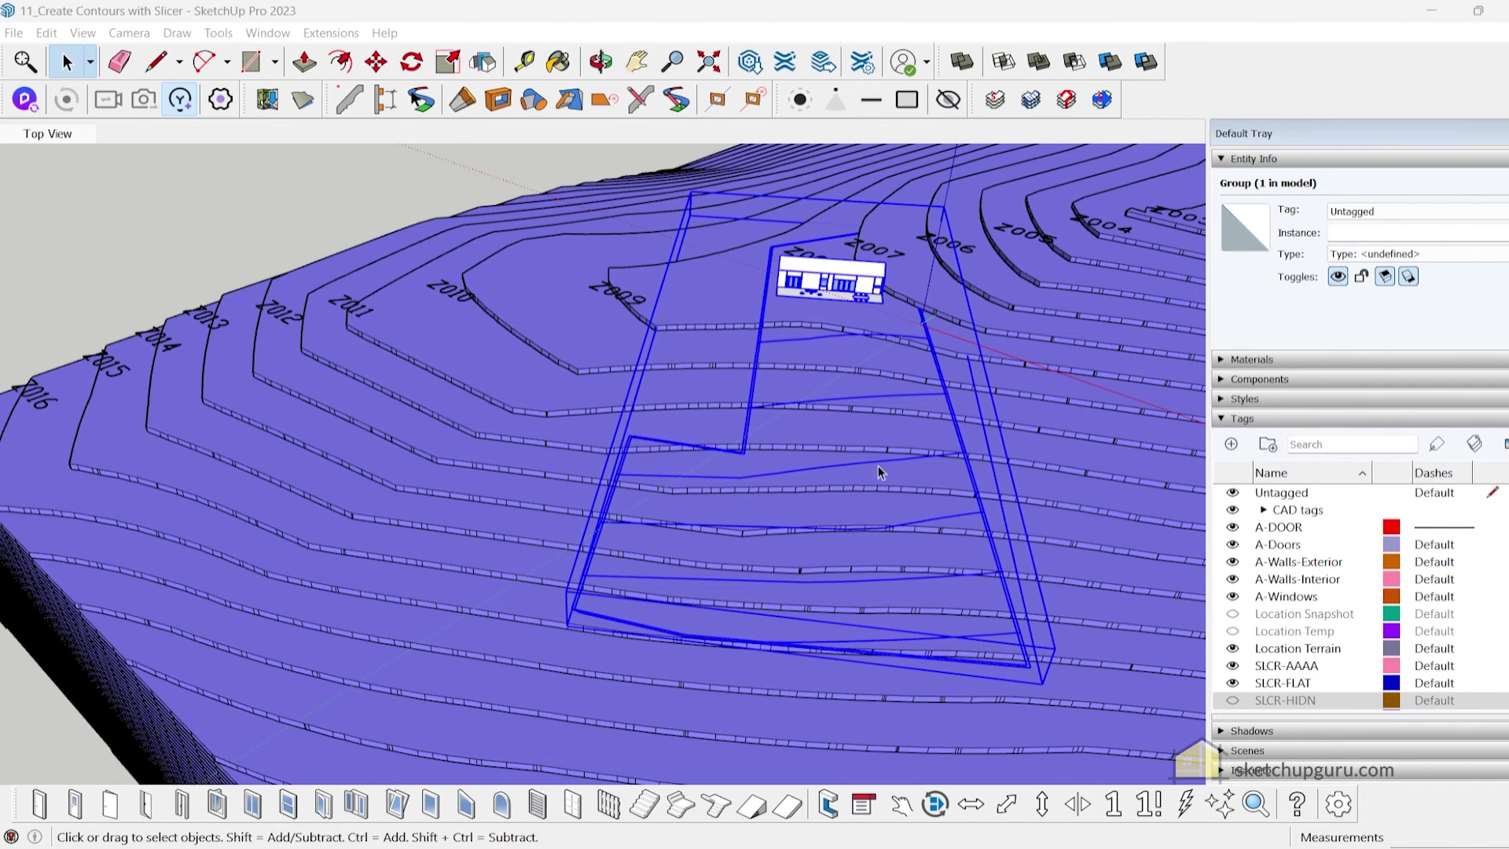
Examine the sliced terrain's contour steps and their level labels around the house and plot boundary.
middle_click_drag(798, 425, 1061, 491)
scroll(699, 460, "down", 5)
middle_click_drag(698, 461, 550, 525)
scroll(546, 525, "up", 8)
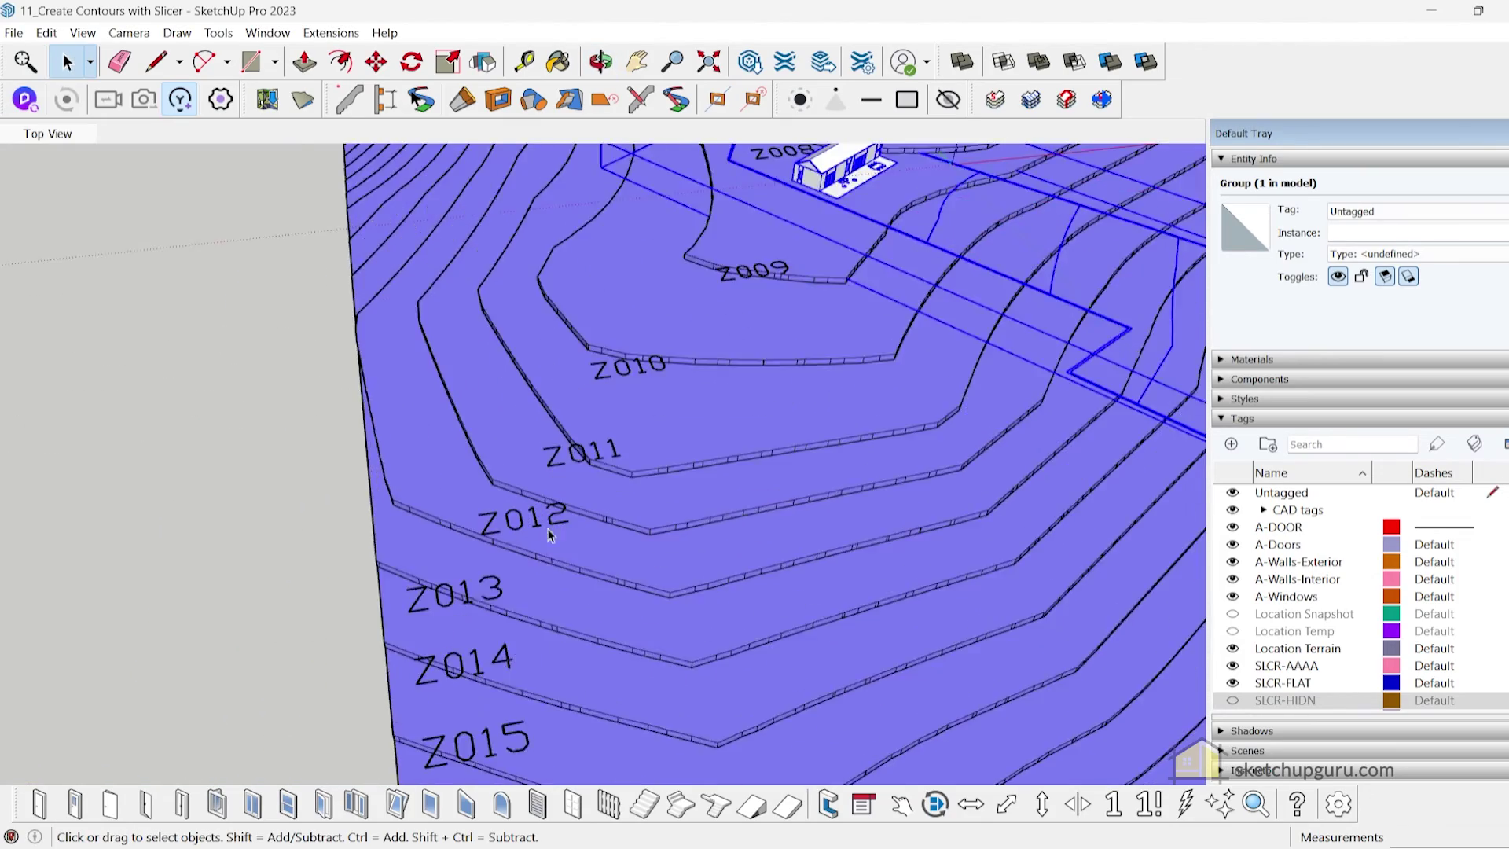
left_click(544, 523)
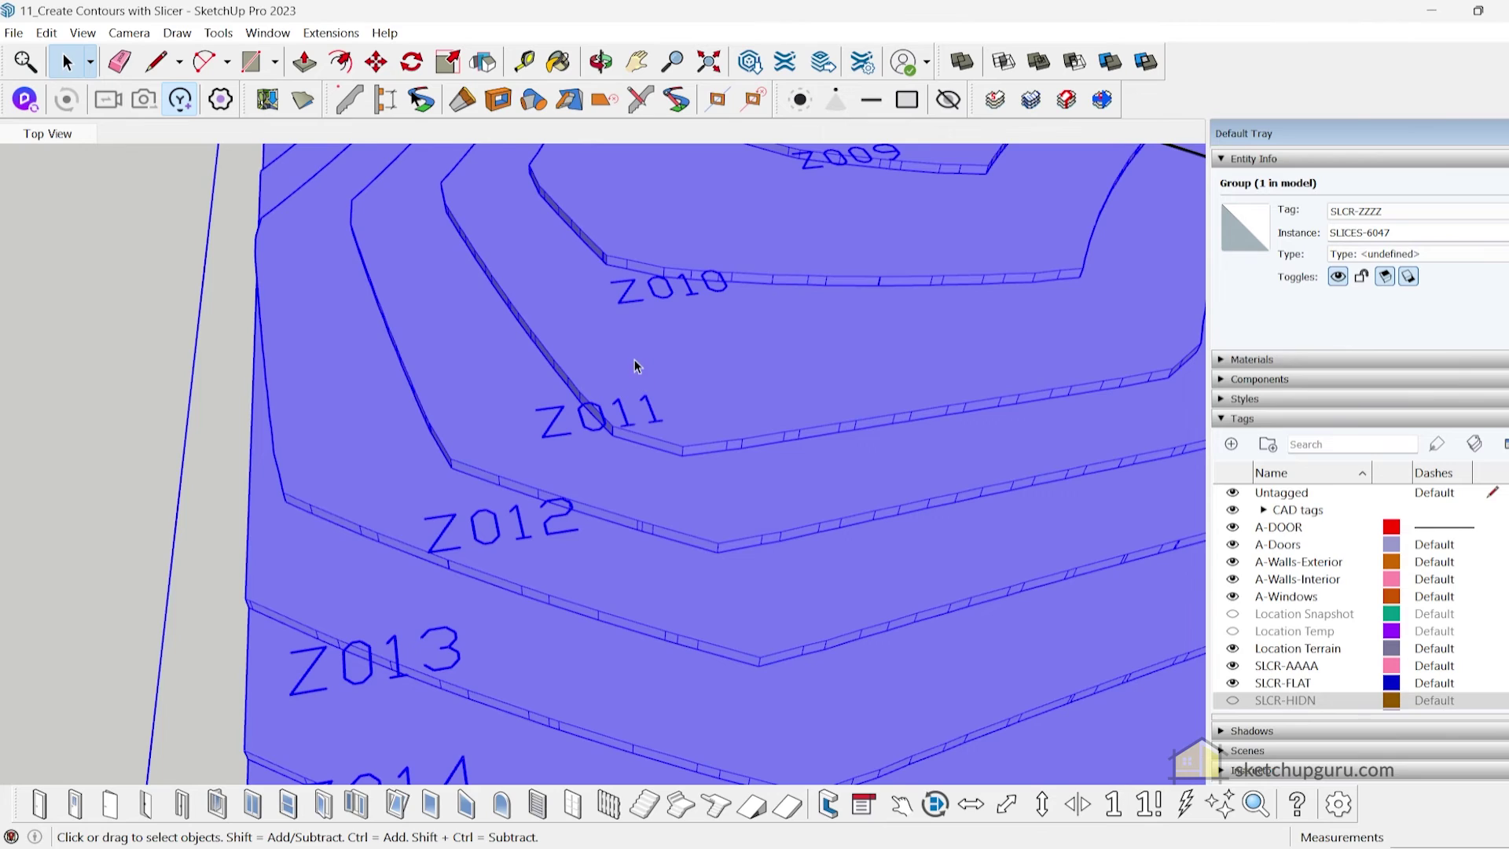
scroll(621, 401, "down", 3)
scroll(624, 405, "down", 2)
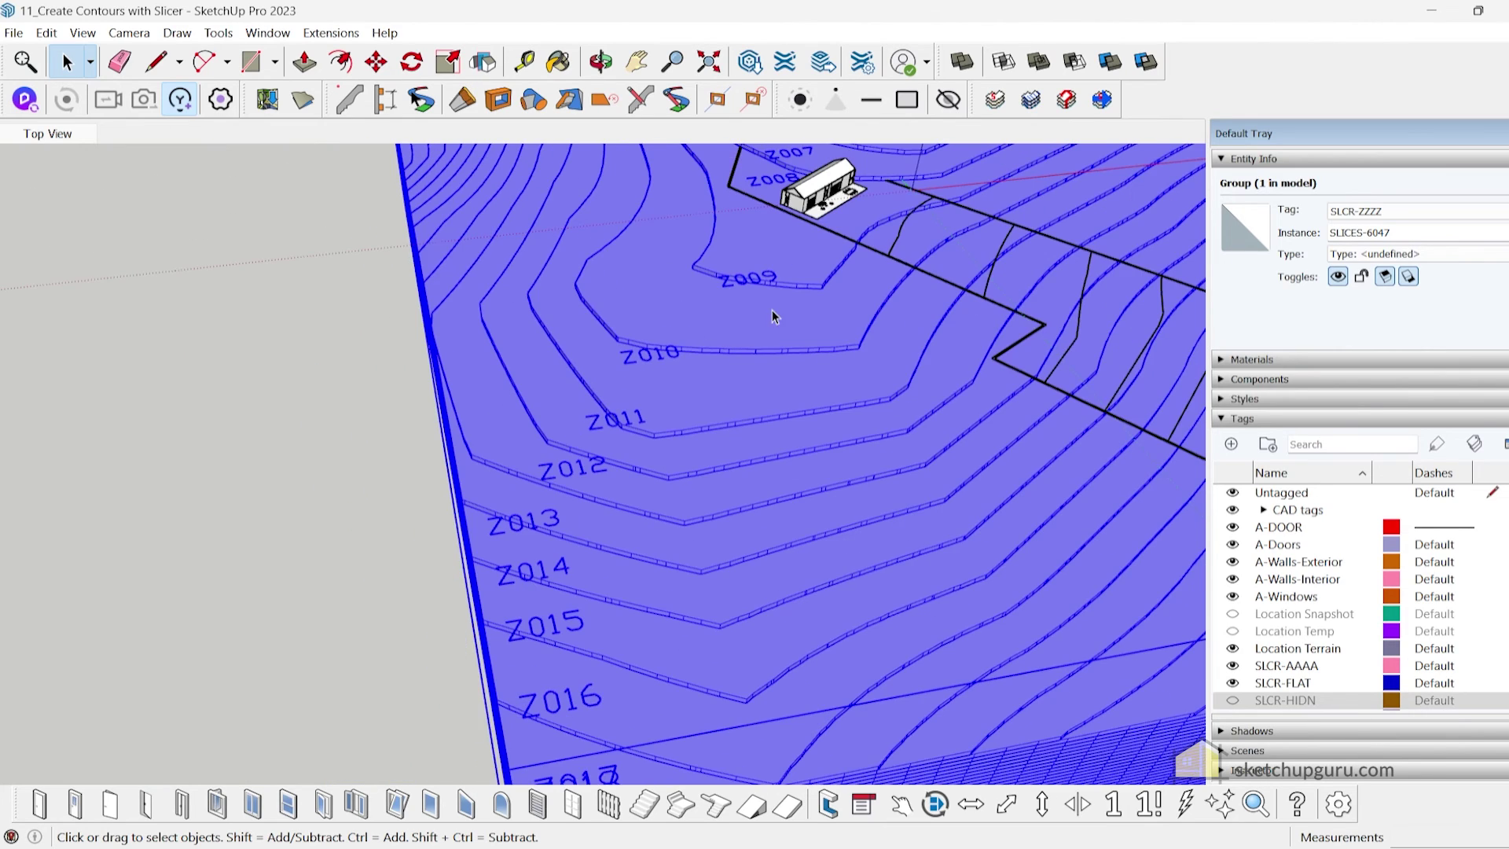
scroll(757, 365, "down", 3)
scroll(774, 265, "up", 3)
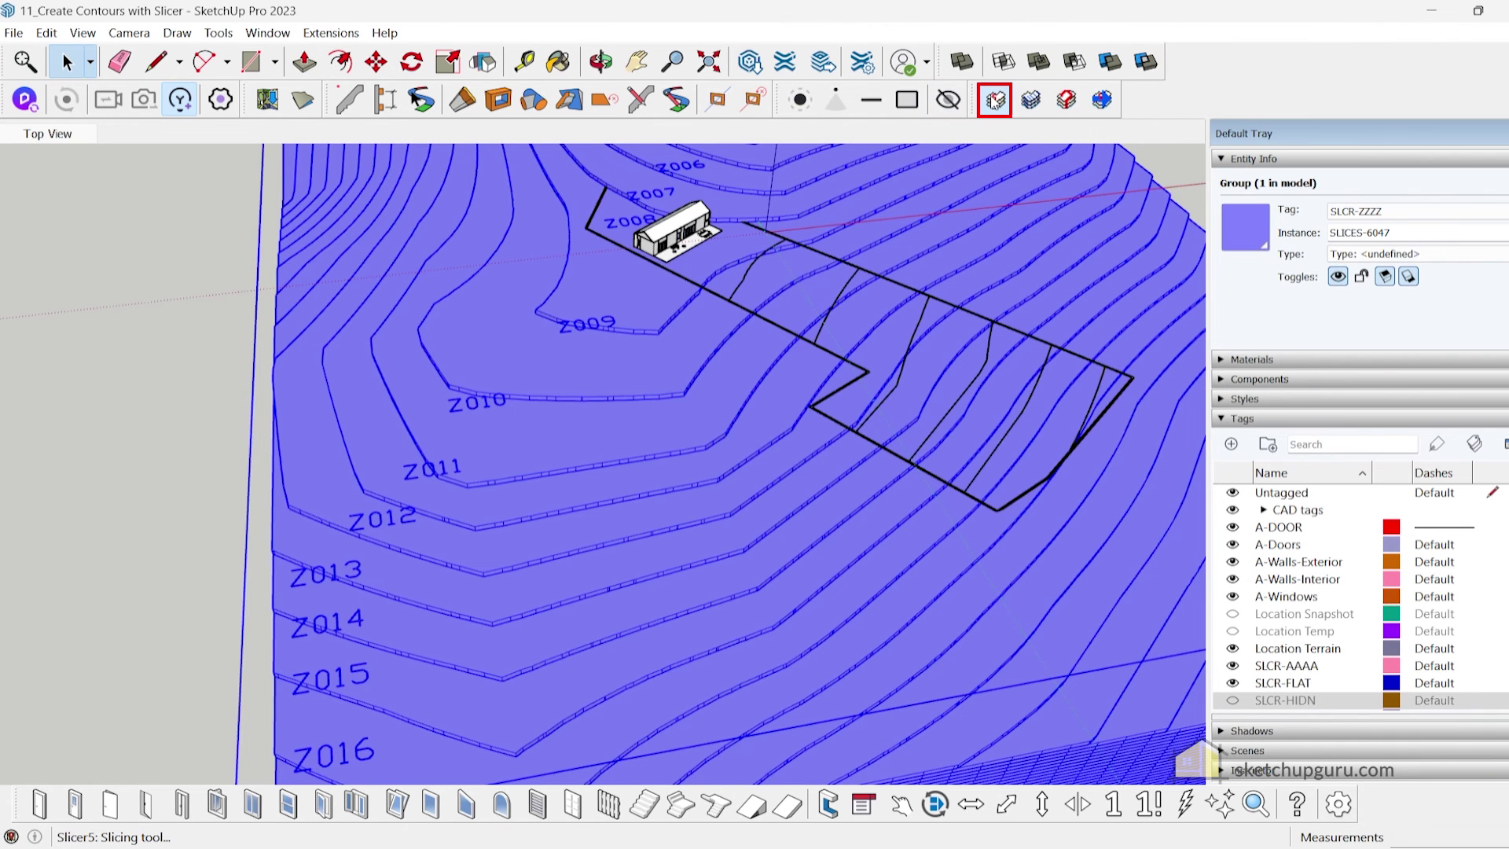
left_click(995, 100)
left_click(877, 467)
left_click(263, 476)
scroll(534, 397, "up", 4)
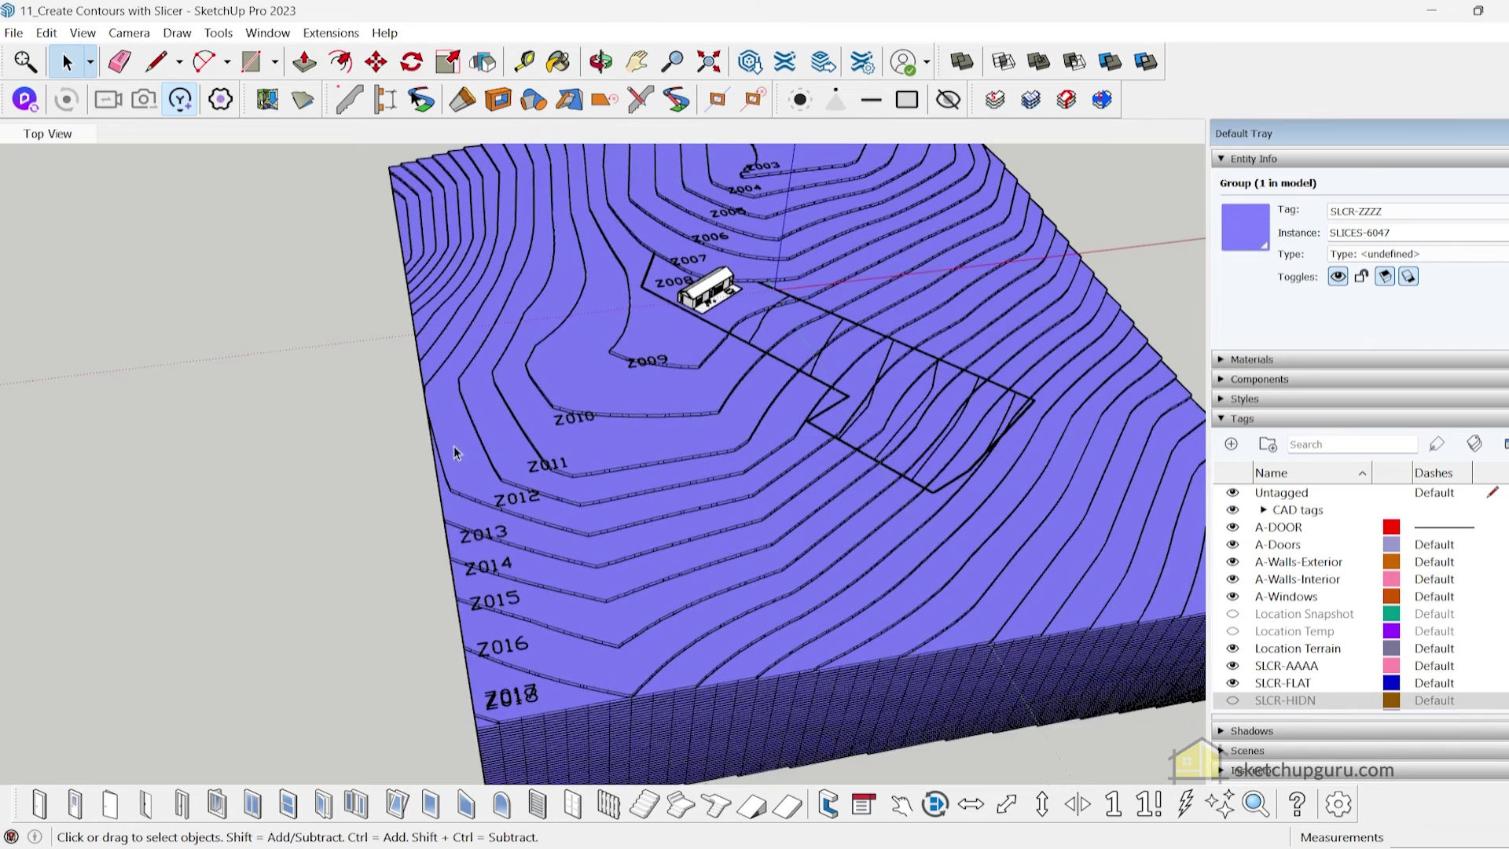
Draw a rectangle on the empty ground beside the sliced terrain.
key("r")
left_click(199, 483)
left_click(310, 547)
key("space")
left_click(259, 515)
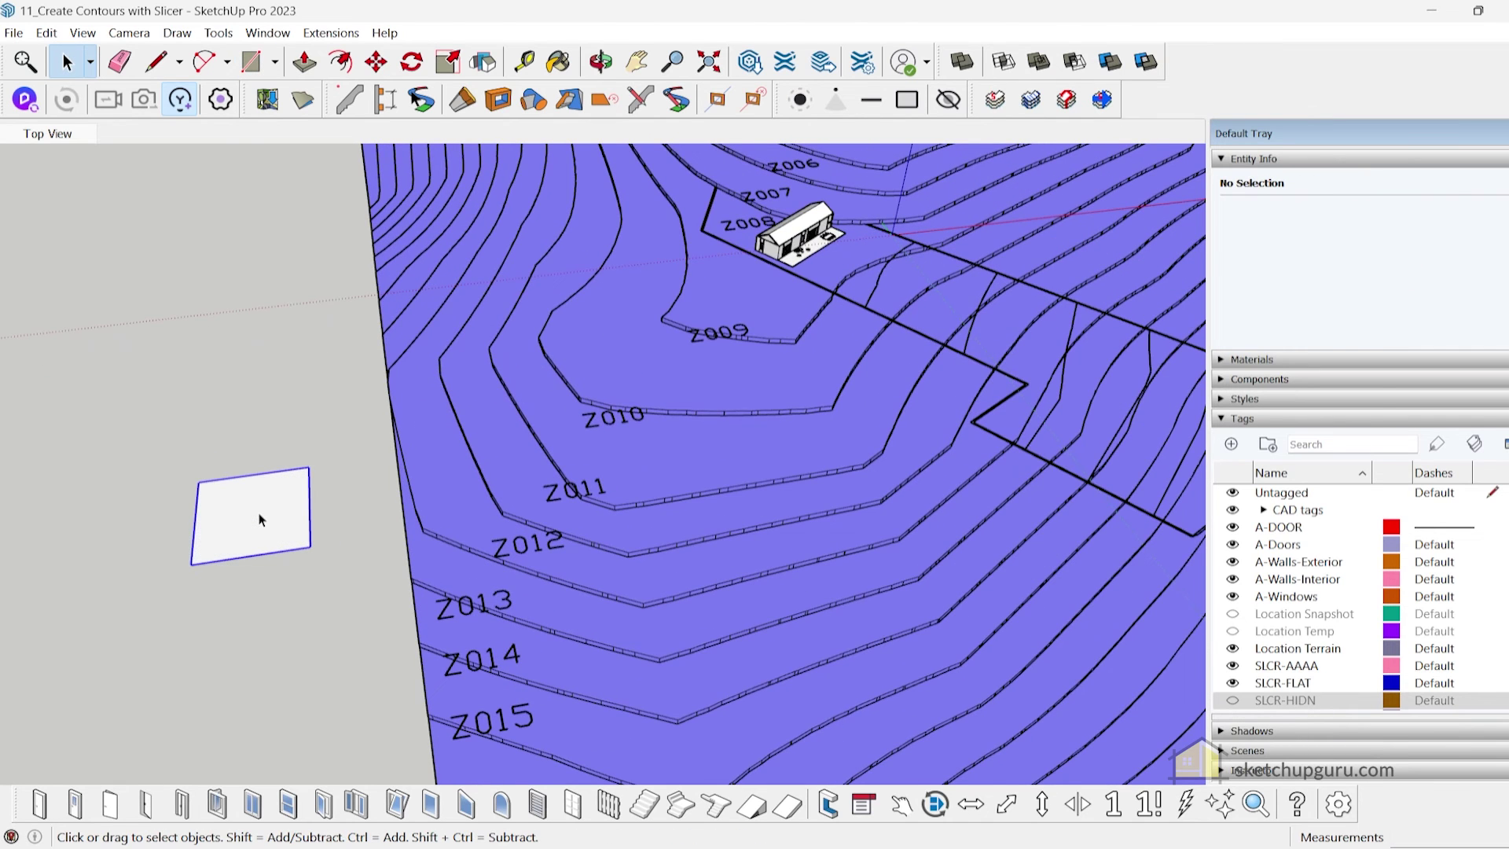
Extrude the rectangle beside the terrain upward into a box and group all its geometry.
key("p")
left_click(260, 522)
left_click(236, 472)
key("space")
triple_click(237, 468)
key("ctrl+g")
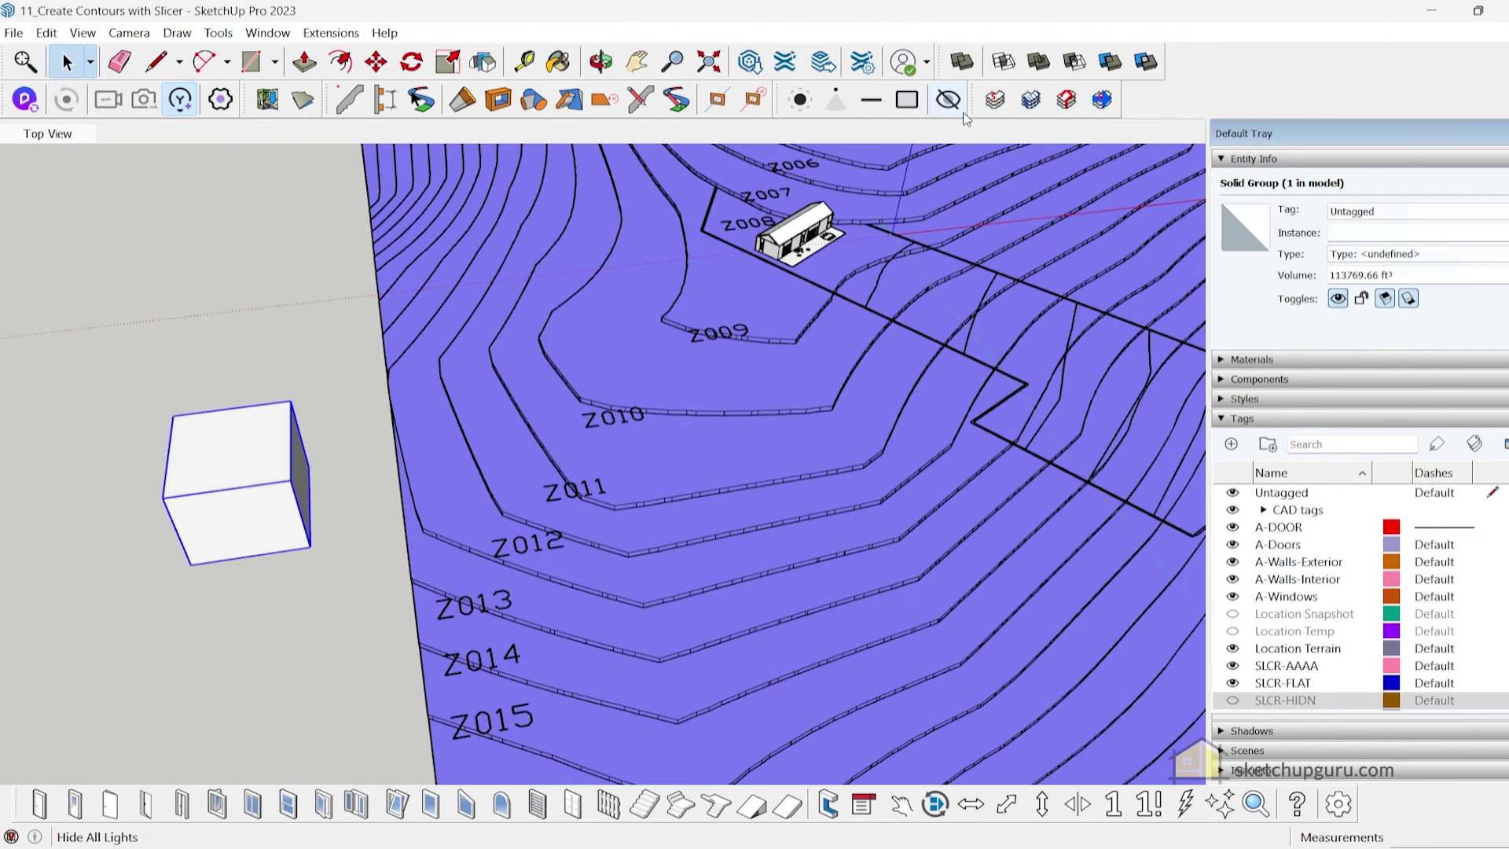
Slice the box with Slicer5 along Z at 3' spacing with Flatten set to Yes, including adjacent slice outlines.
left_click(990, 103)
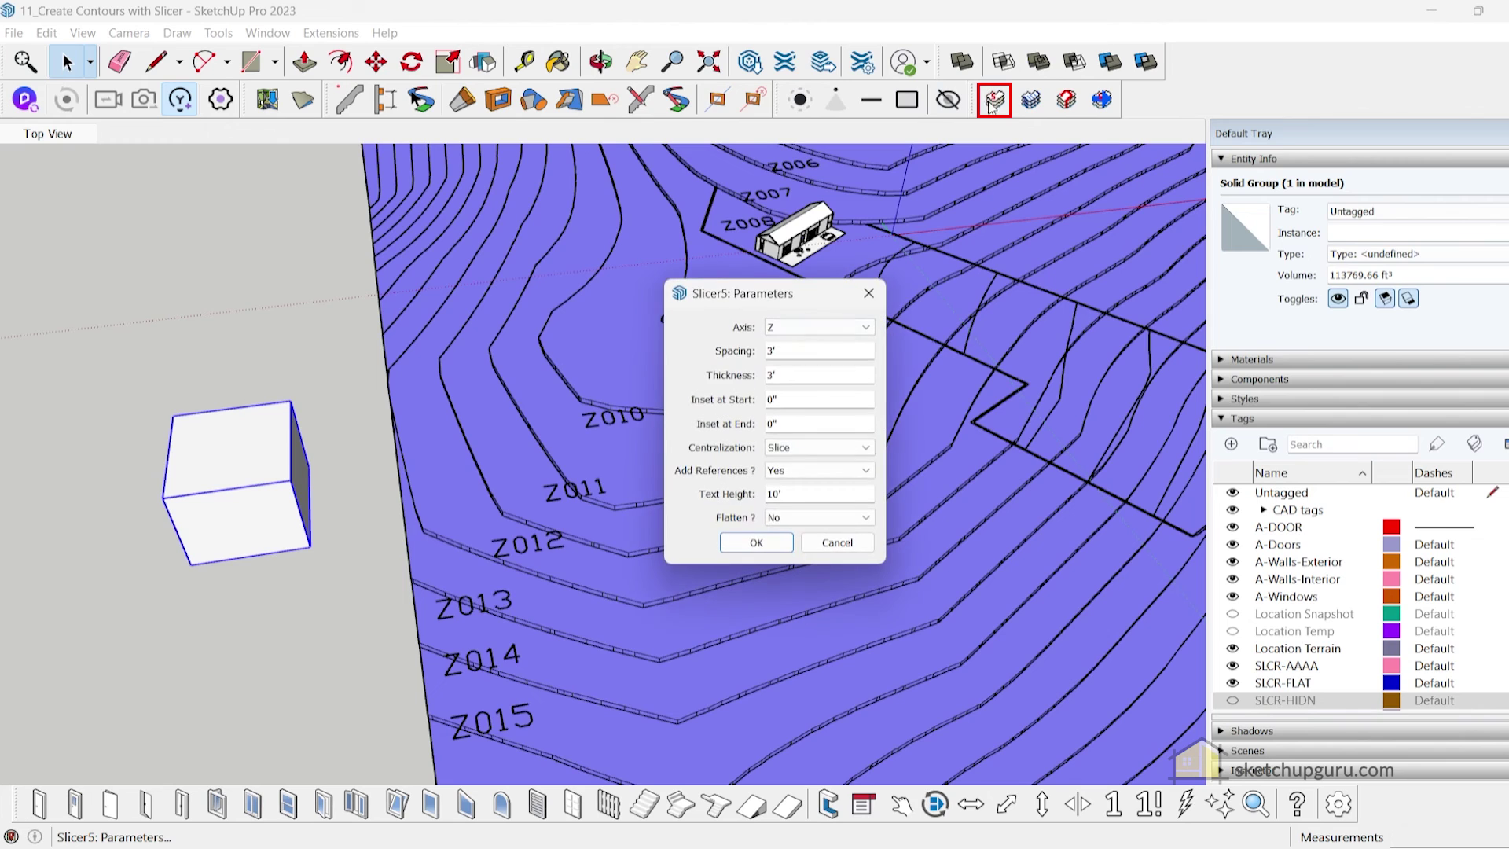
left_click(781, 520)
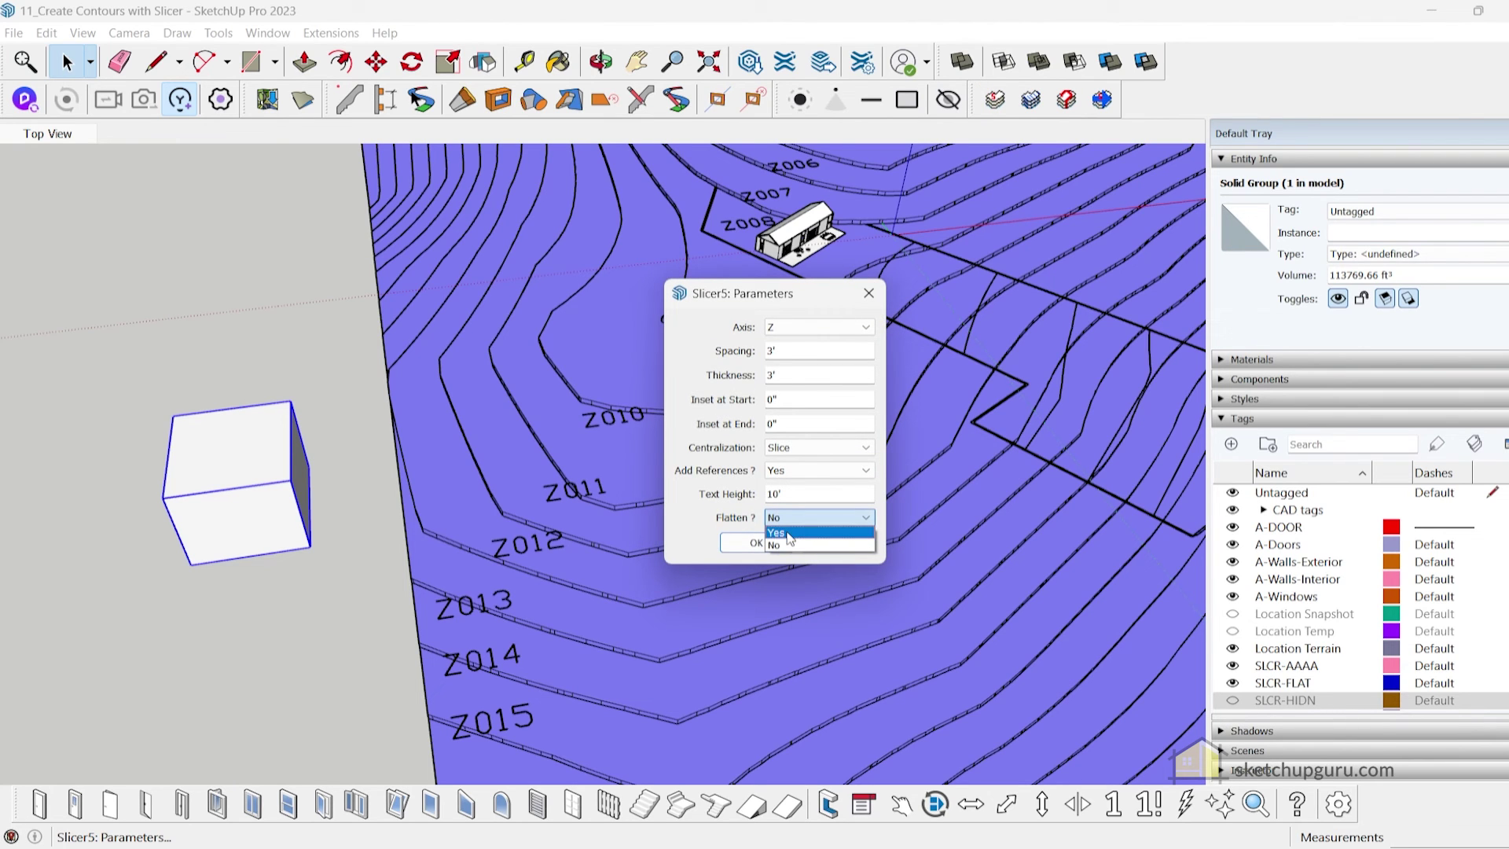
left_click(790, 534)
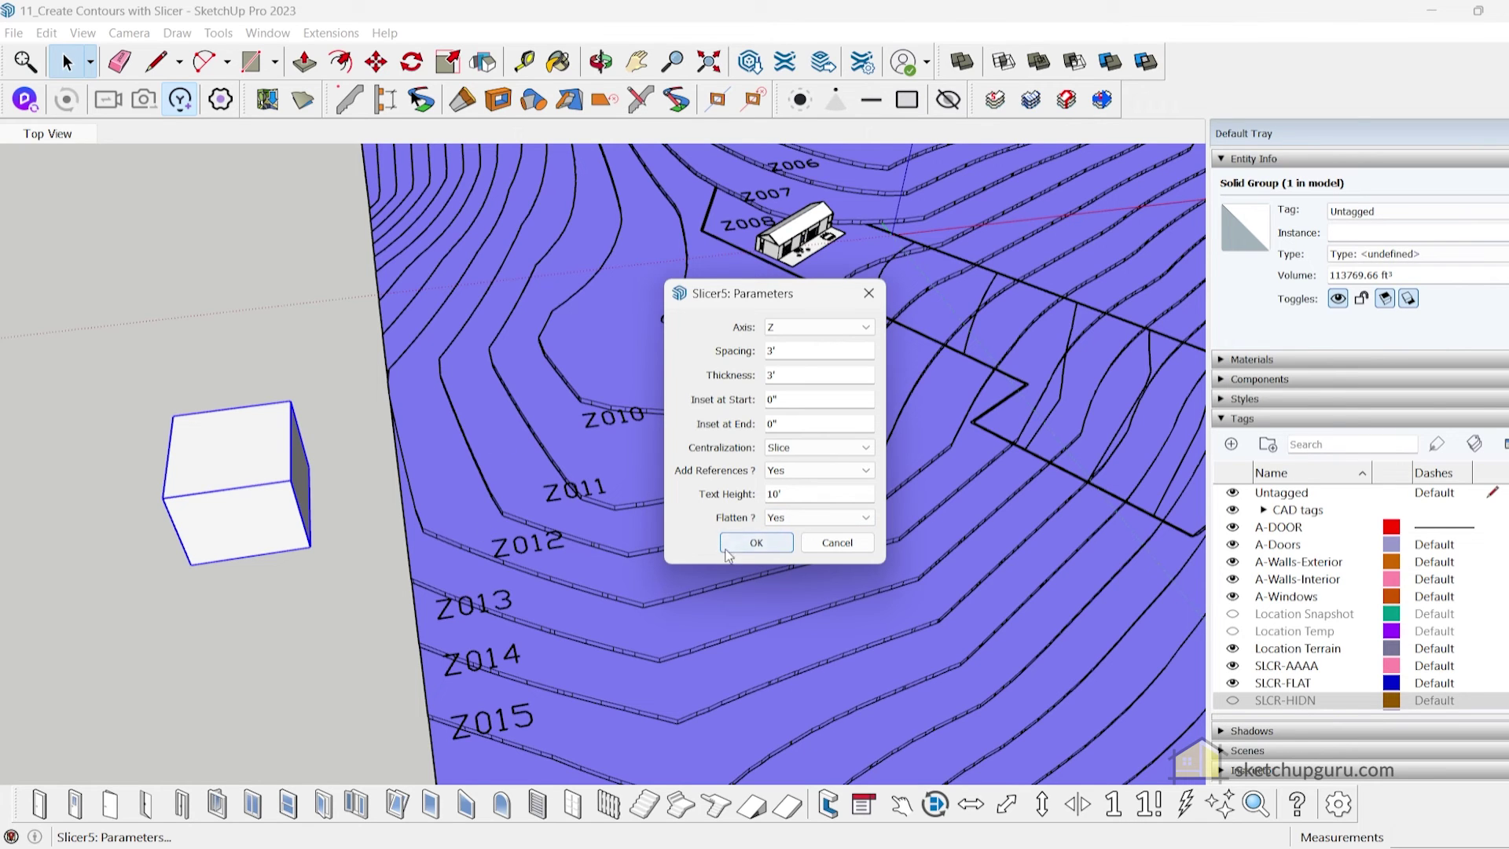
left_click(756, 543)
left_click(794, 468)
Compare the flattened, numbered slice layout with the stacked slices of the test box.
scroll(268, 427, "up", 1)
scroll(421, 360, "down", 5)
scroll(396, 394, "up", 8)
left_click(396, 394)
left_click(396, 400)
scroll(397, 401, "up", 5)
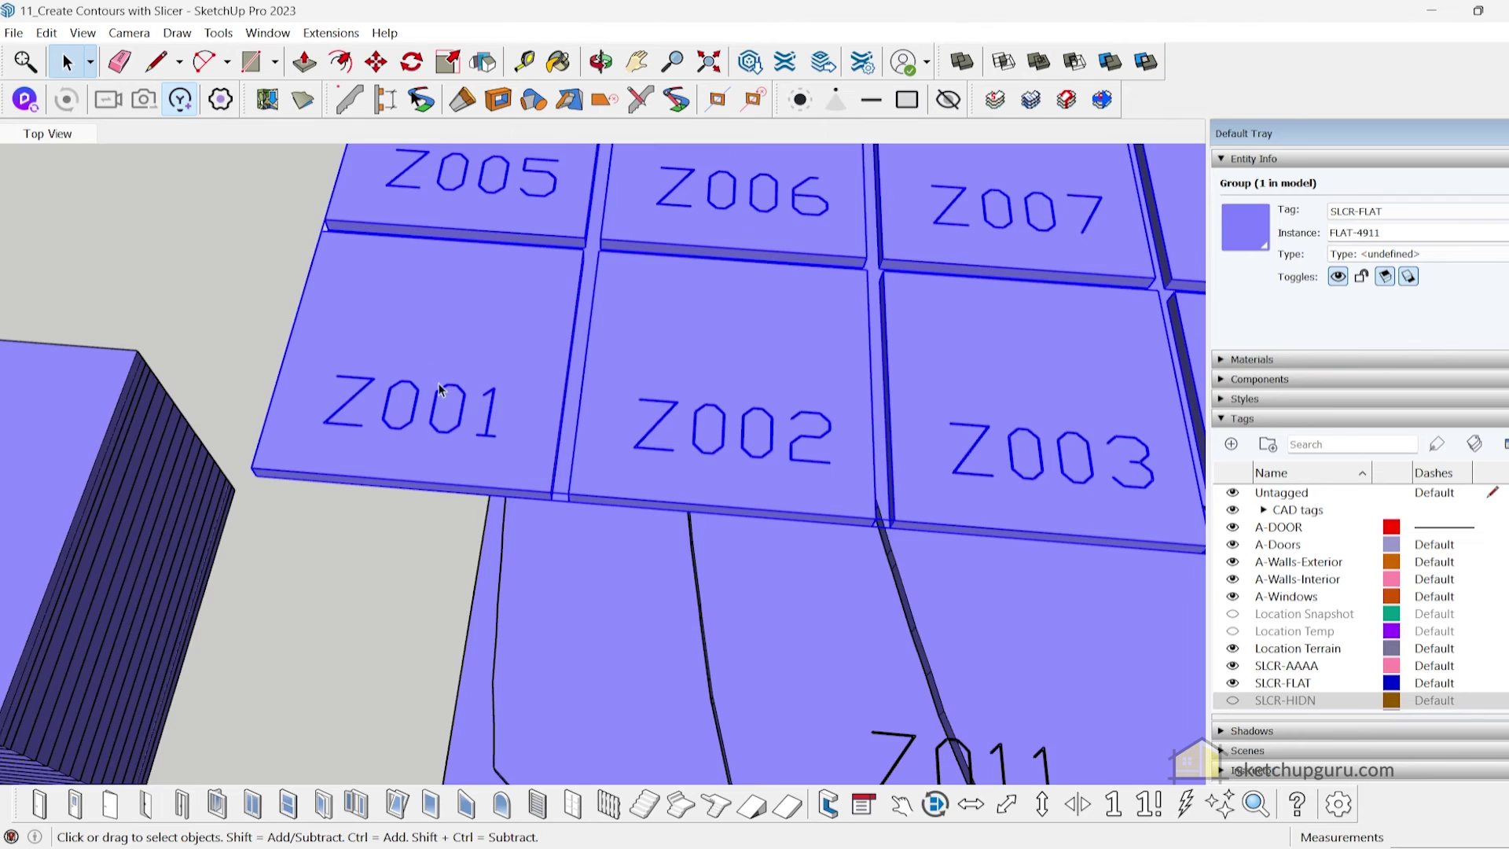
scroll(440, 390, "down", 3)
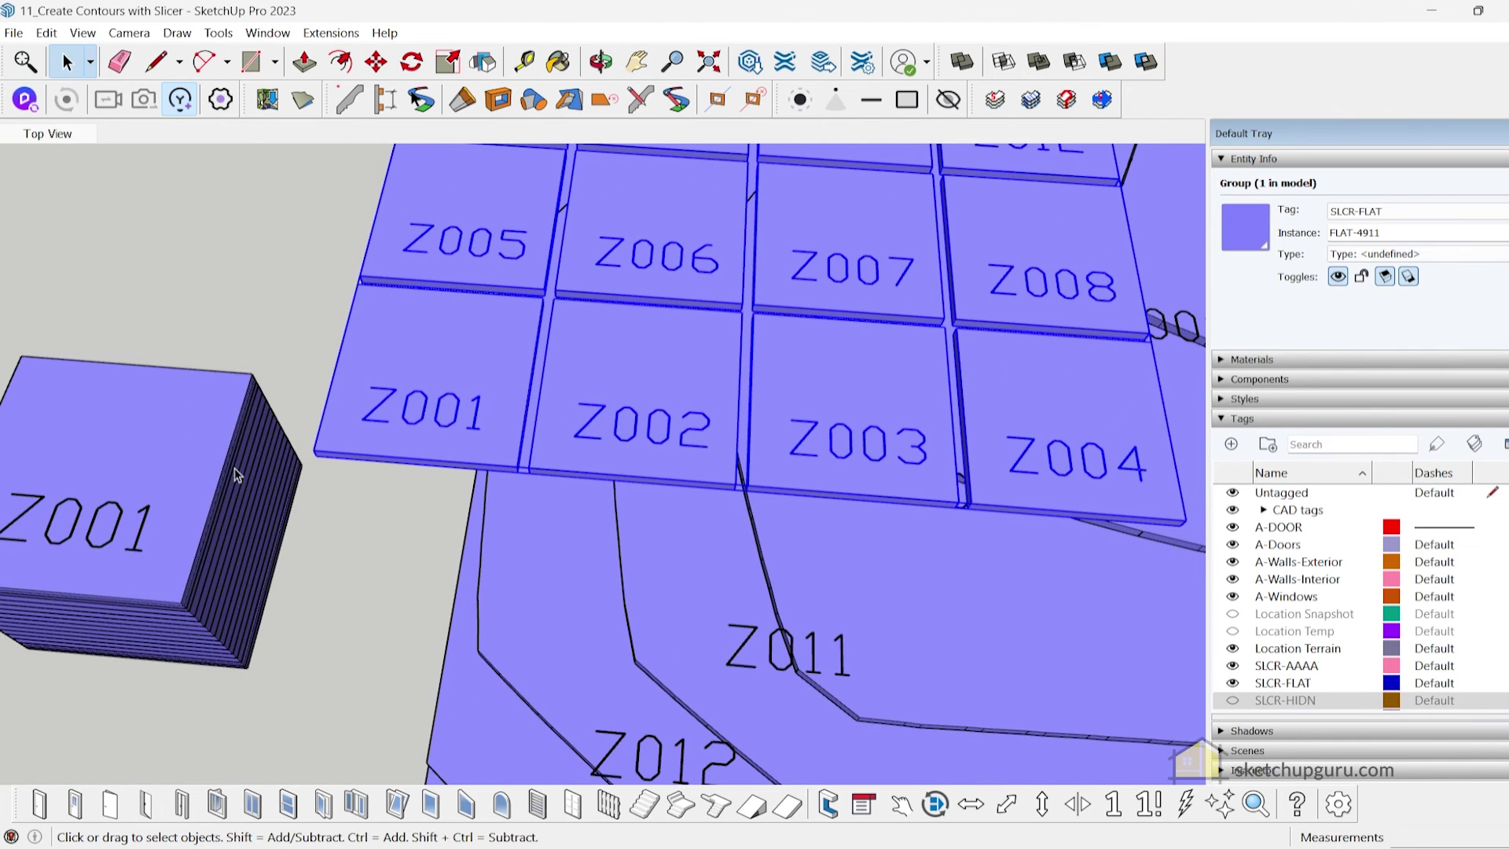
middle_click_drag(240, 567, 279, 434)
scroll(510, 442, "down", 3)
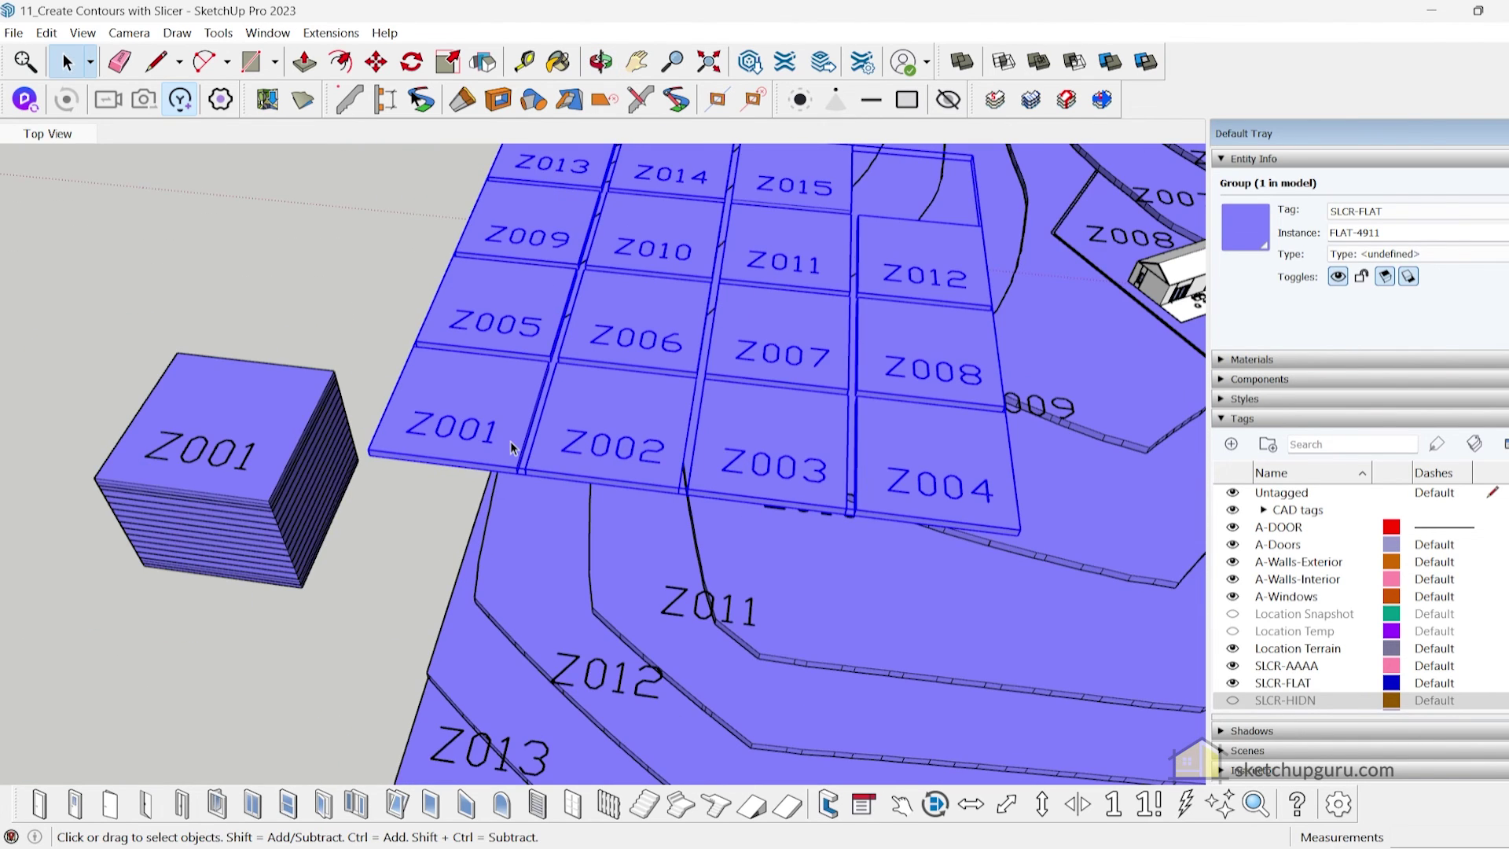
scroll(479, 433, "down", 4)
scroll(503, 353, "up", 4)
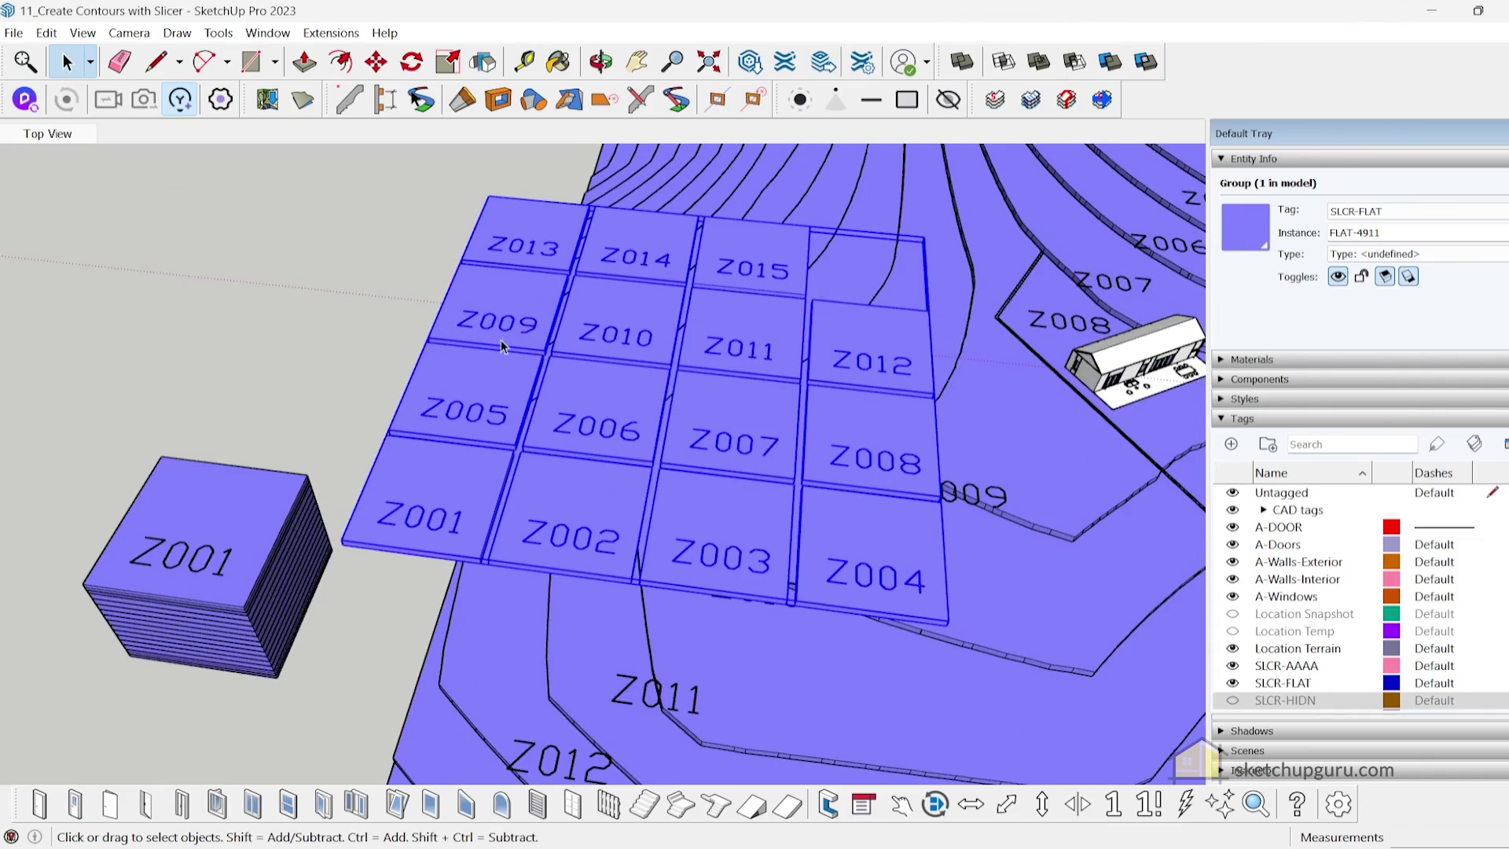
middle_click_drag(443, 420, 579, 411)
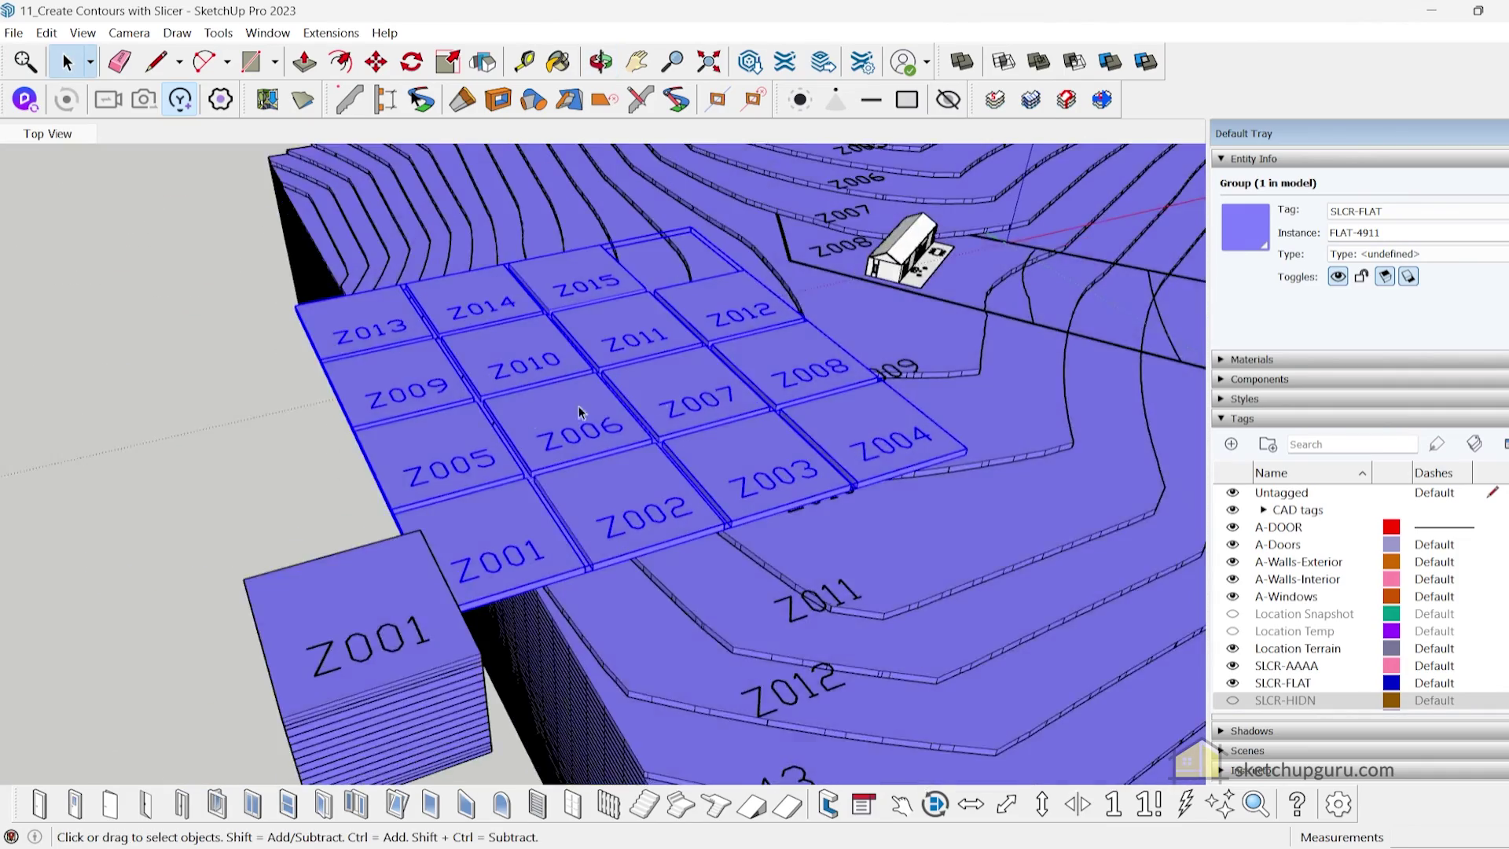
Delete the sliced test box and its group of flattened slices.
scroll(523, 413, "down", 2)
left_click(432, 553)
key("Delete")
left_click(488, 507)
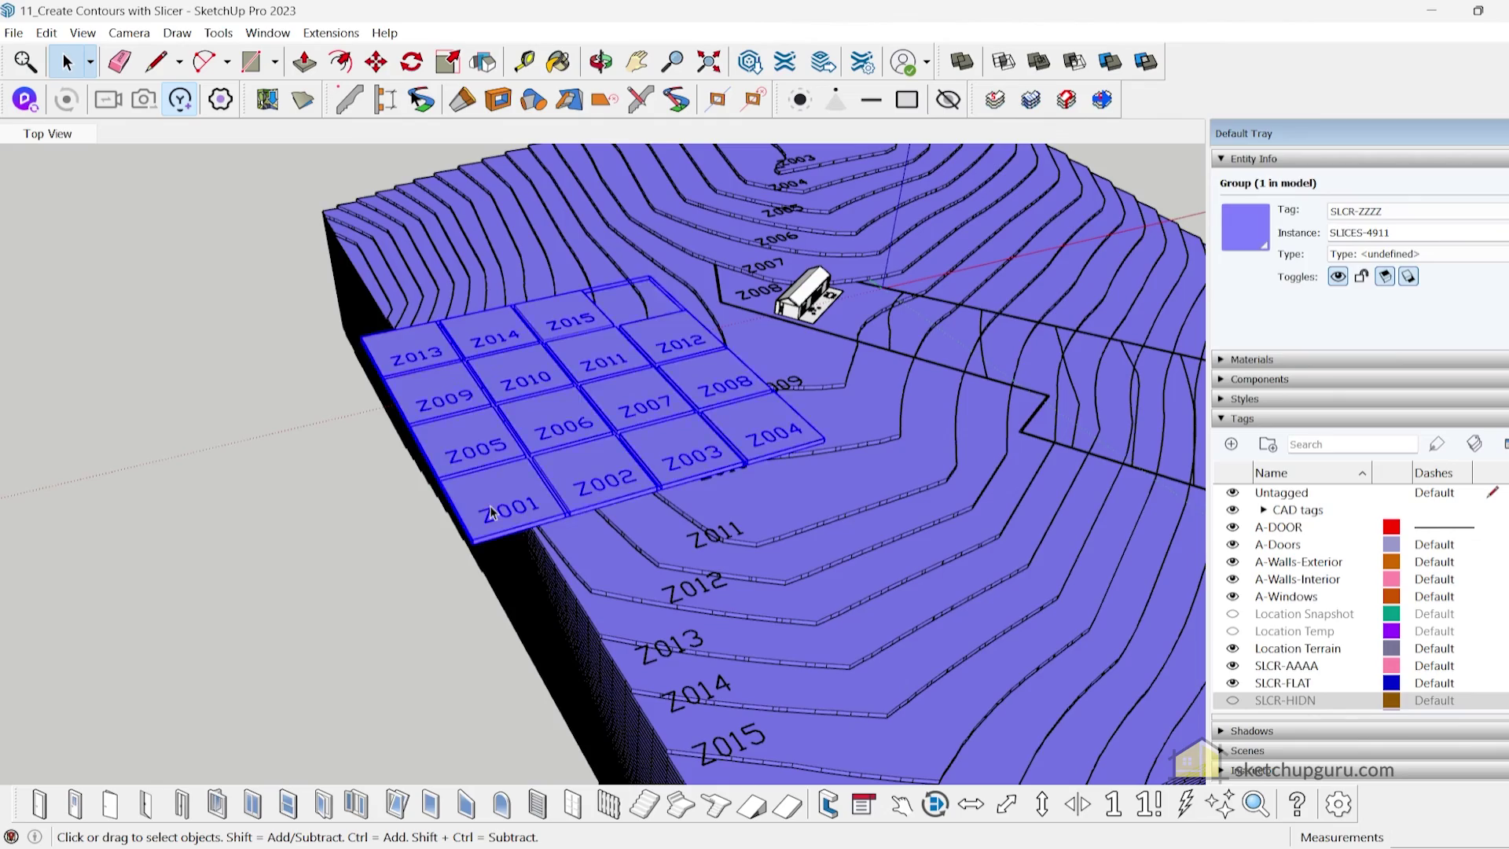
key("Delete")
Show the Location Temp tag to compare the original terrain with the sliced contours, and hide it again.
scroll(503, 346, "down", 3)
middle_click_drag(551, 440, 713, 438)
scroll(713, 438, "up", 6)
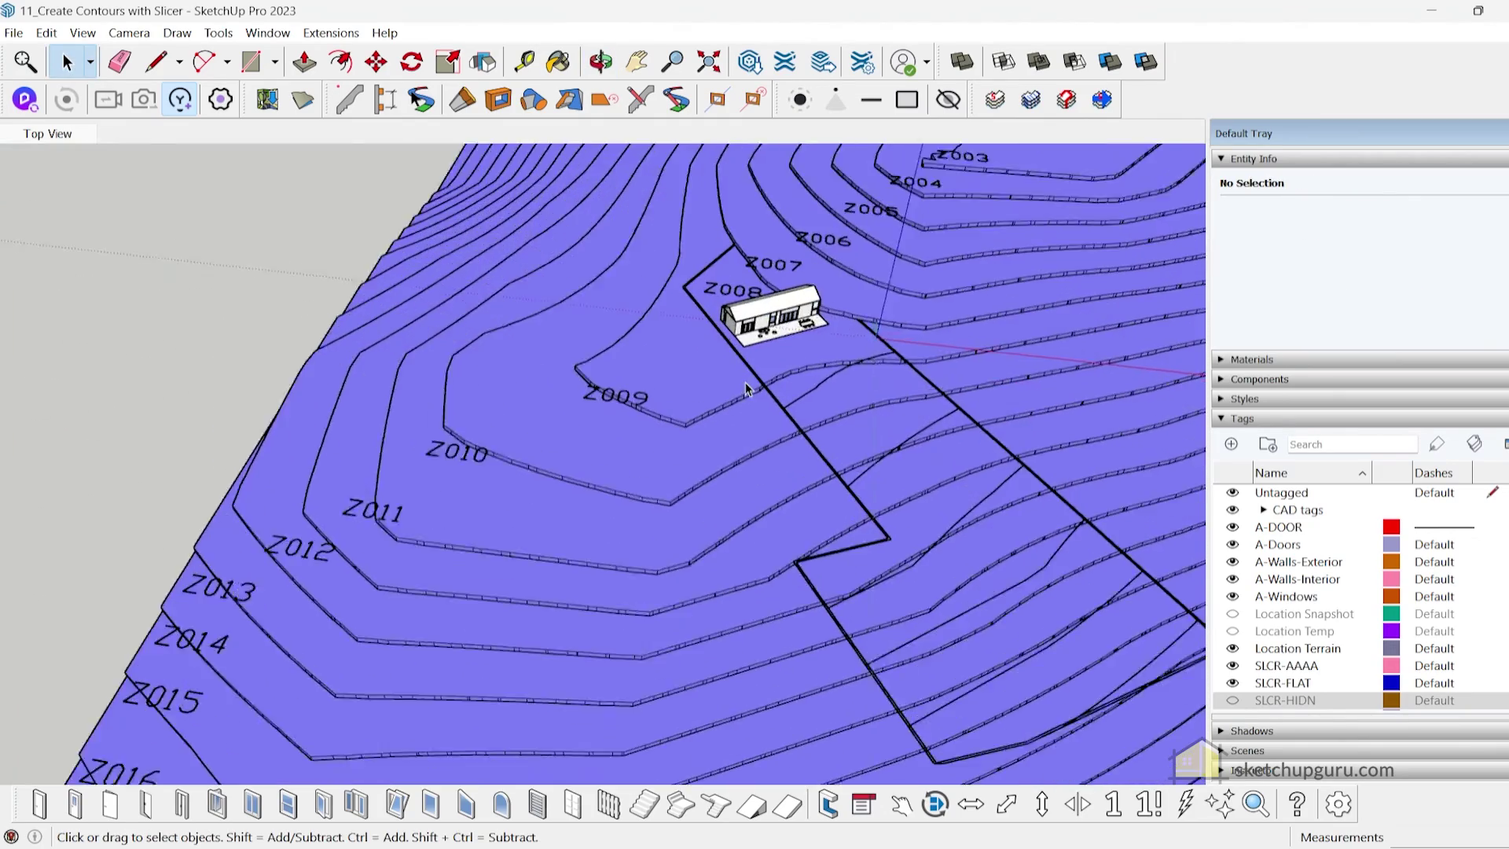
middle_click_drag(818, 364, 707, 550)
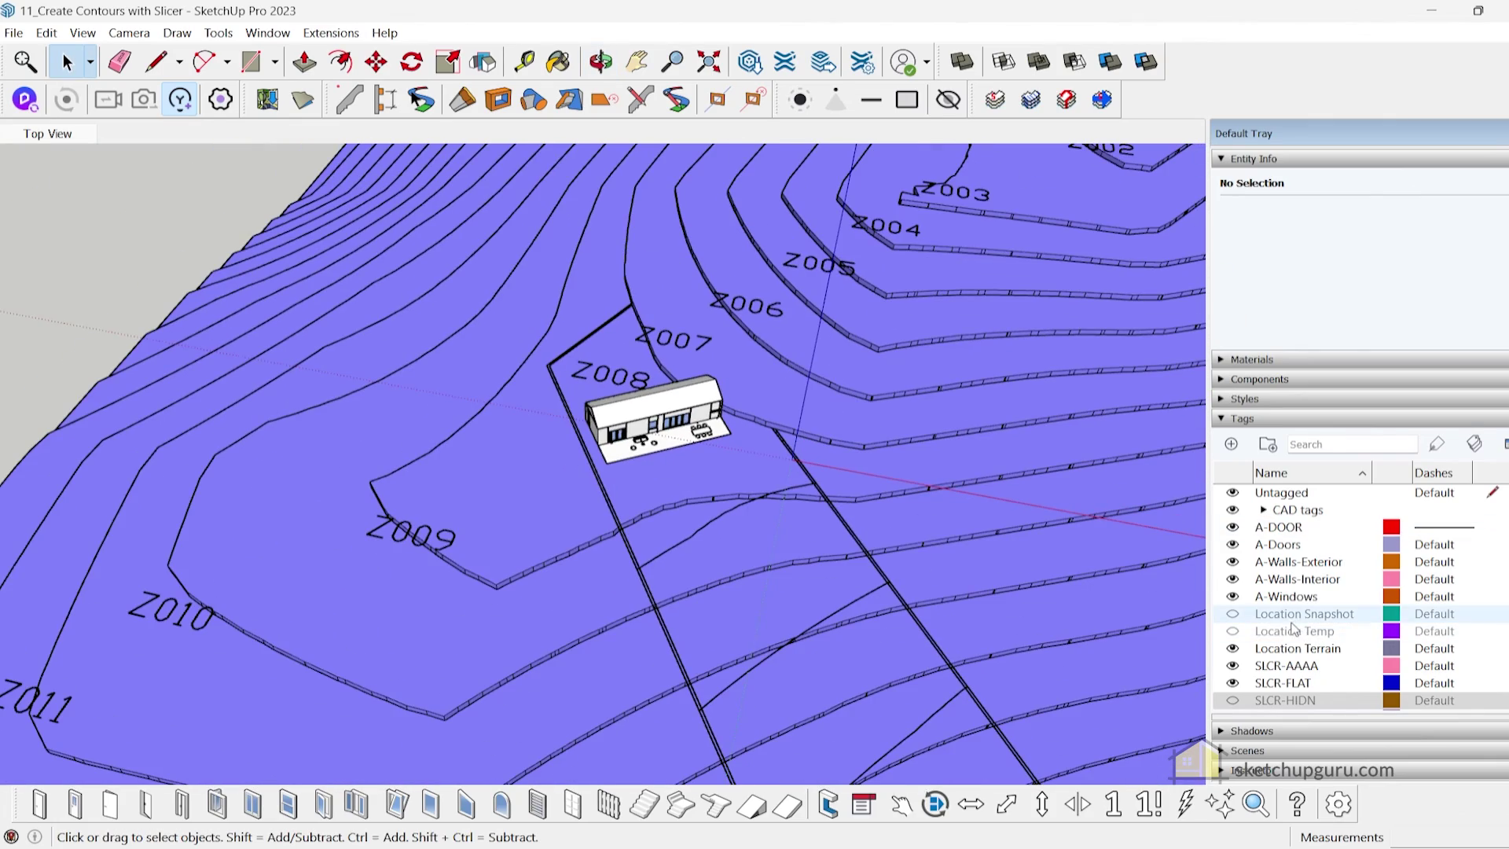
scroll(1305, 633, "down", 3)
scroll(1270, 555, "up", 3)
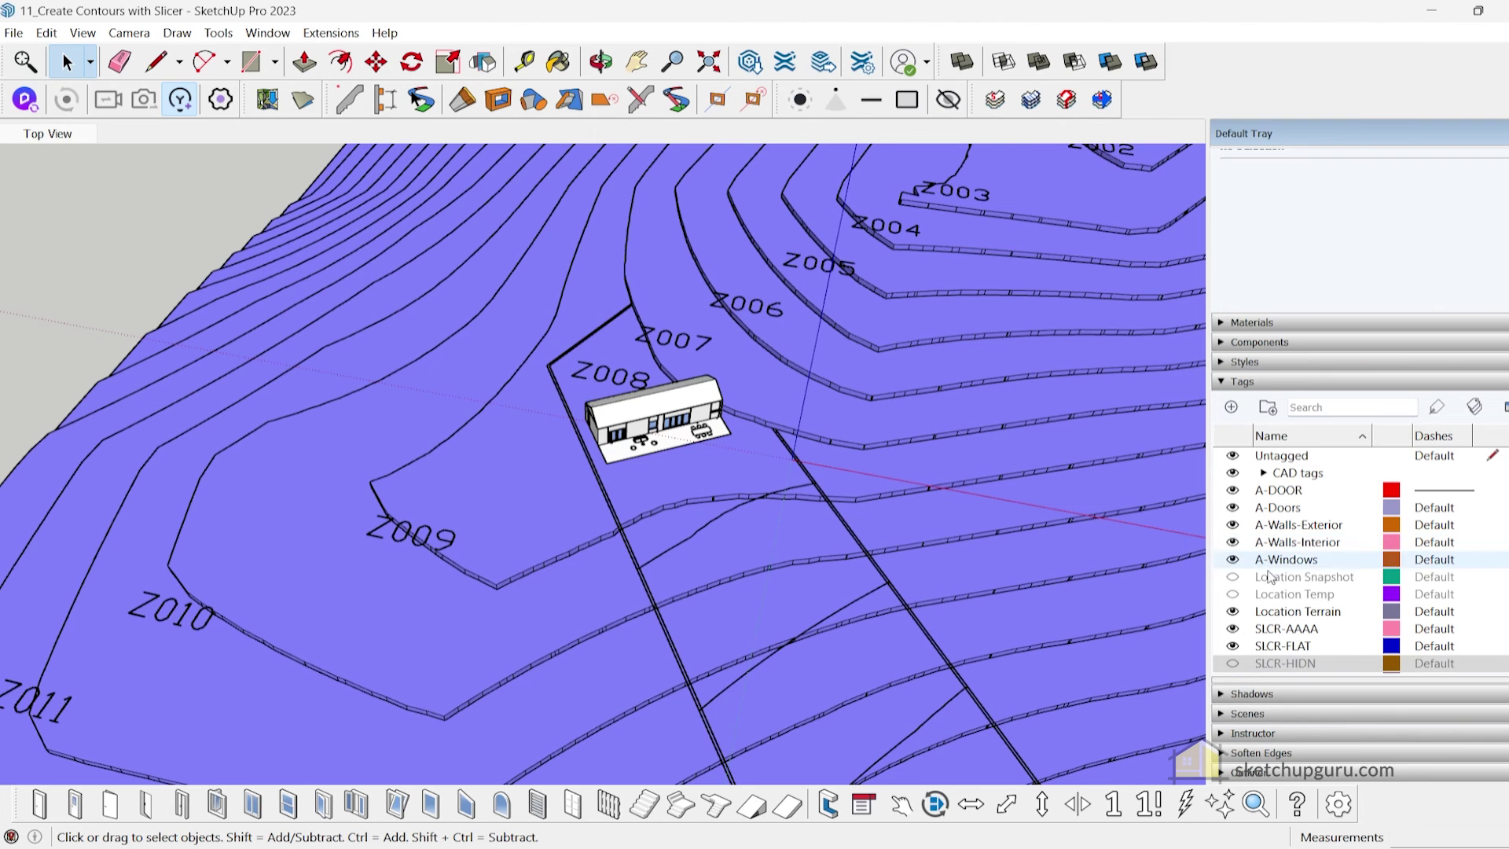
left_click(1232, 595)
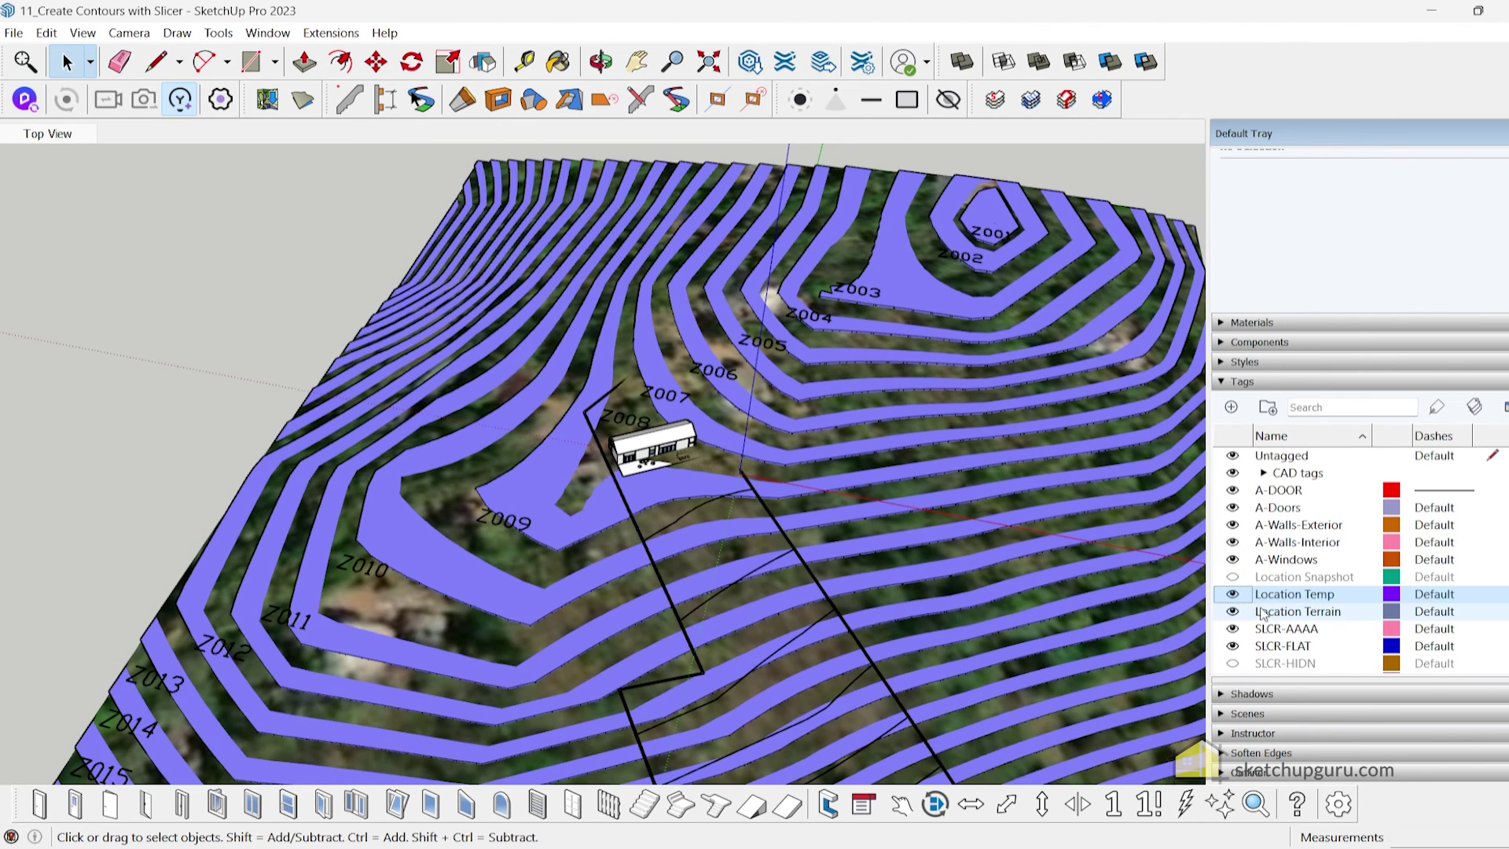
left_click(1232, 595)
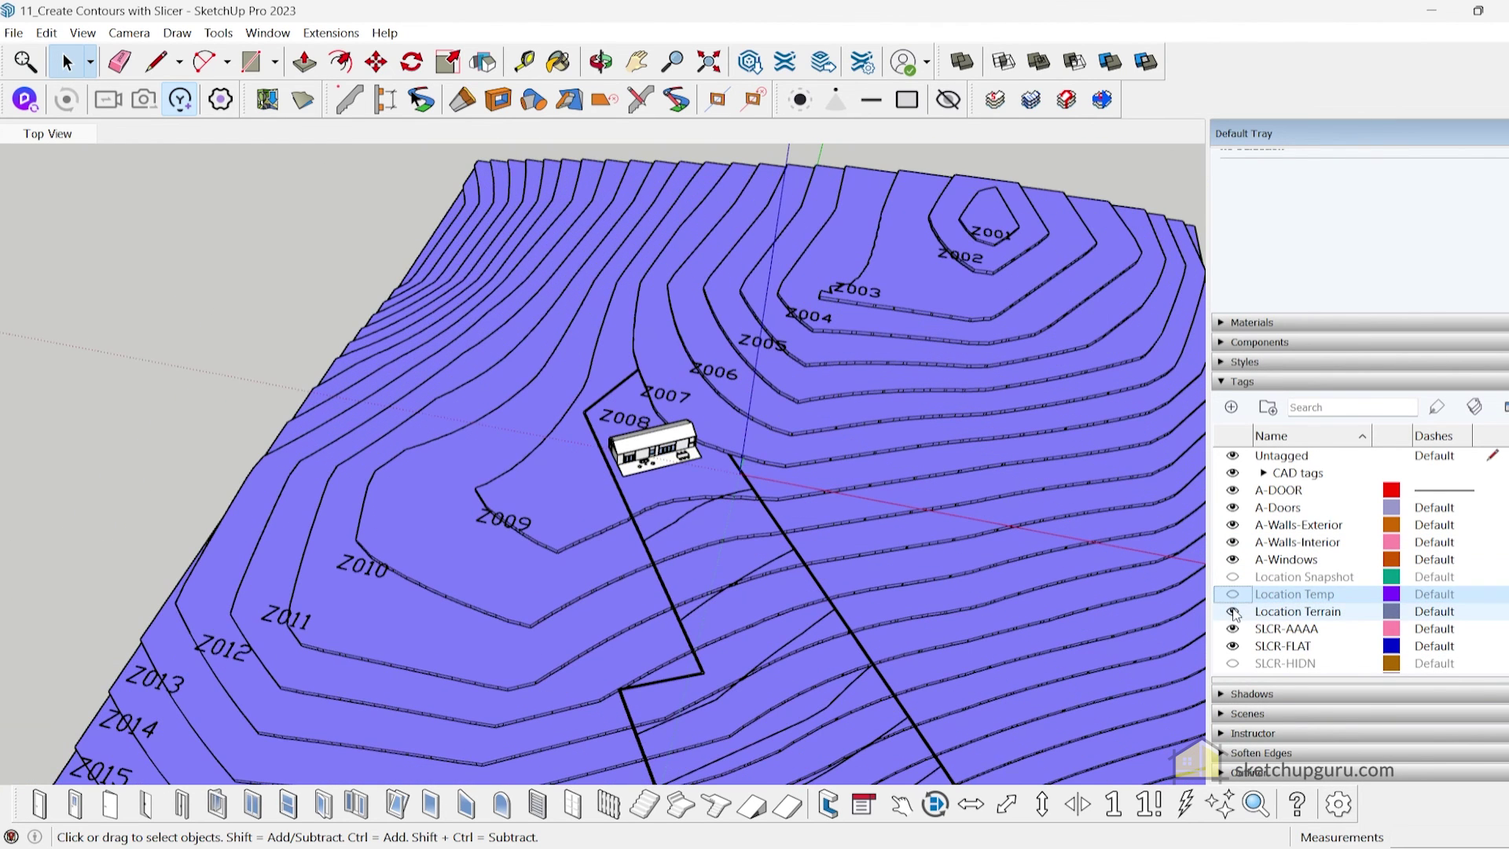
Group all the SLCR tags, from SLCR-AAAA to SLCR-ZZZZ, into a new tag folder named Contours.
scroll(1258, 609, "down", 2)
left_click(1272, 529)
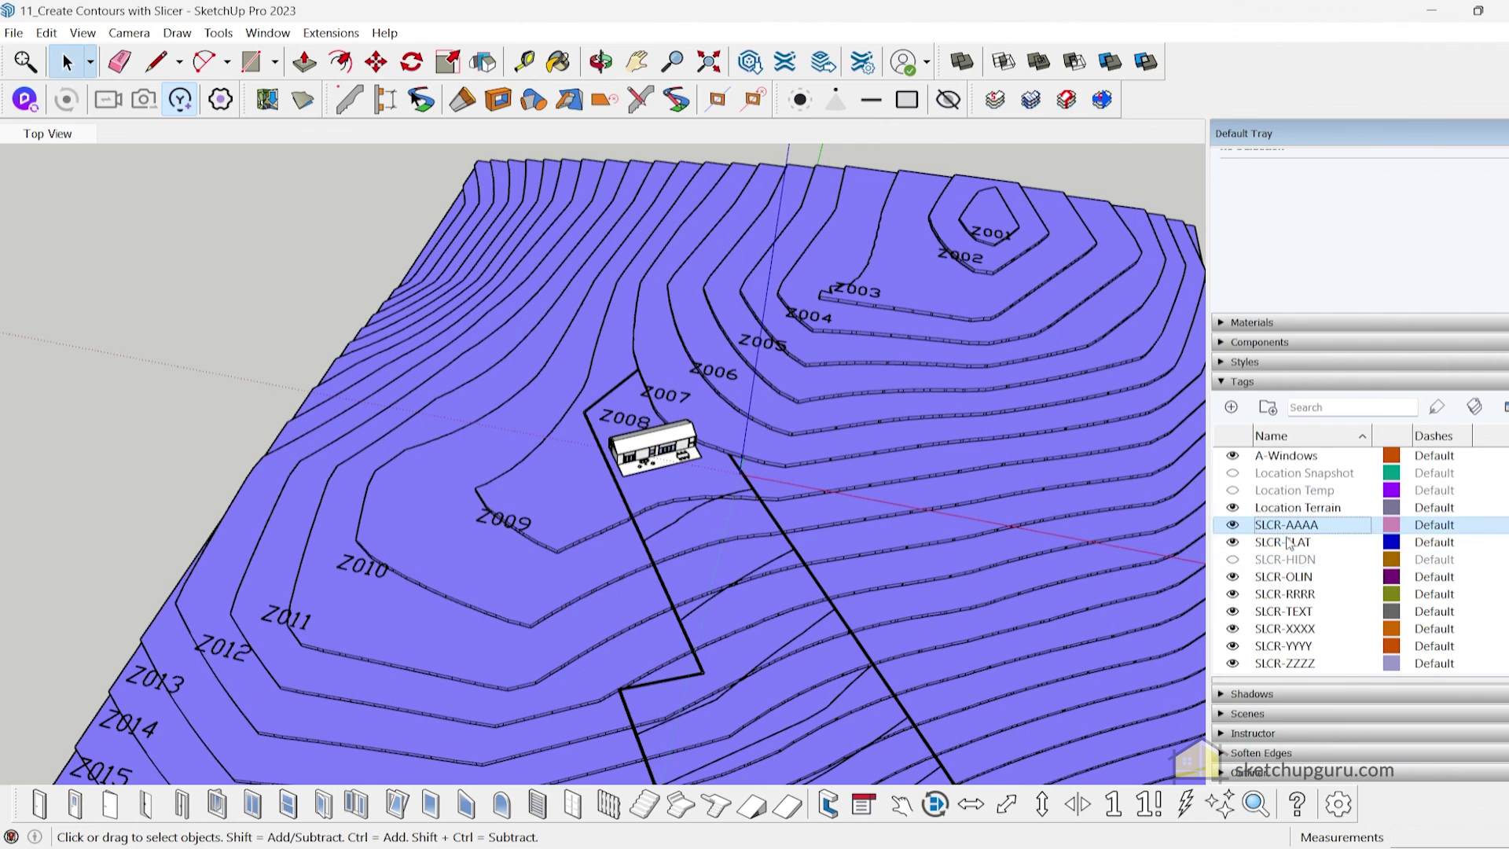
left_click(1297, 663, "shift")
left_click(1267, 407)
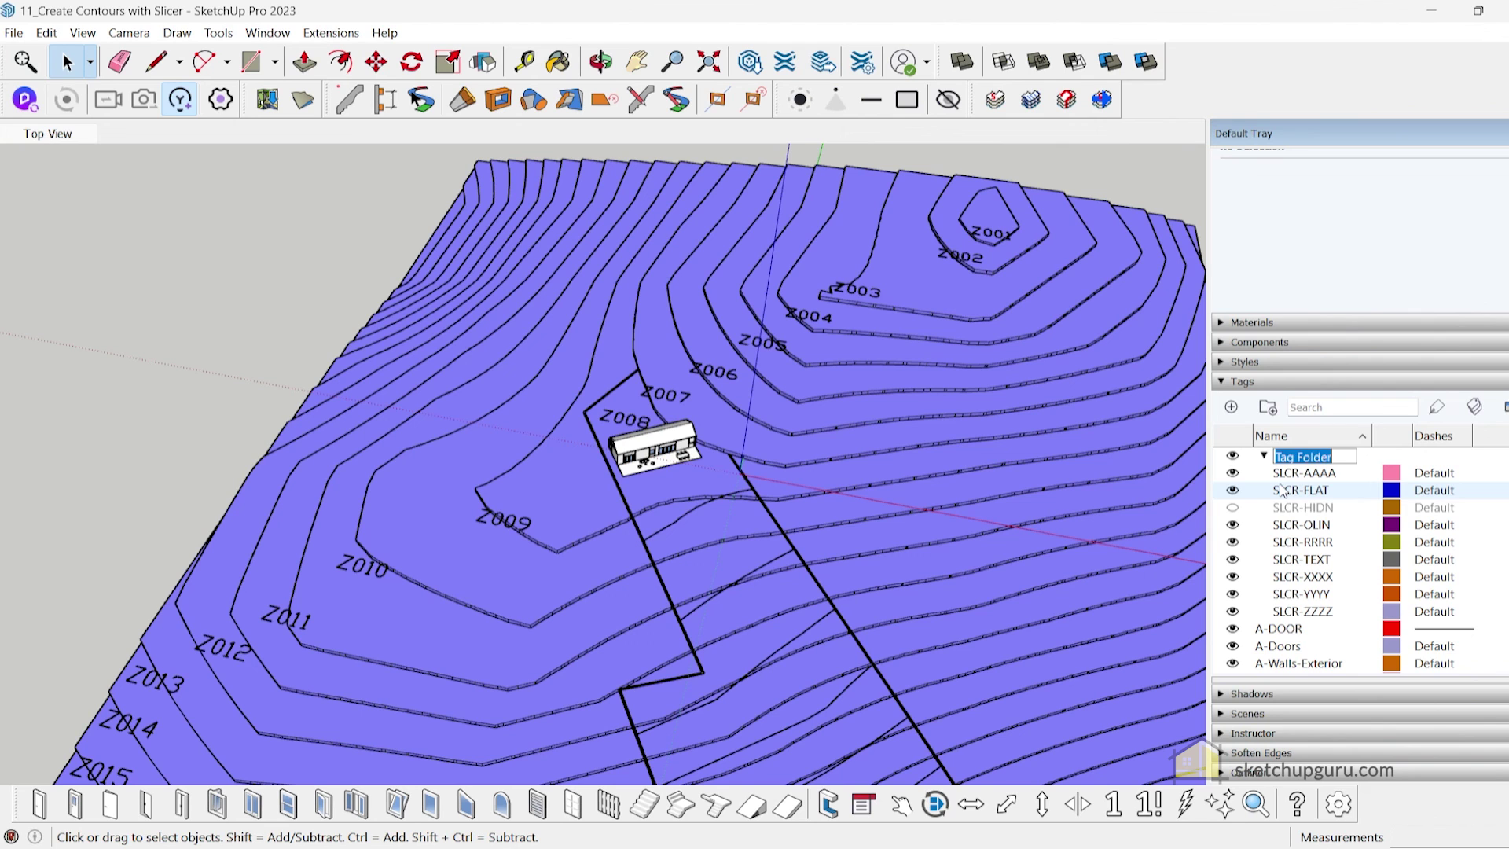
type("Contours")
key("Return")
Switch the Contours tag folder off and on and inspect how the contours meet the house.
left_click(1232, 455)
left_click(1233, 456)
scroll(683, 445, "down", 3)
middle_click_drag(771, 423, 666, 465)
scroll(666, 465, "up", 8)
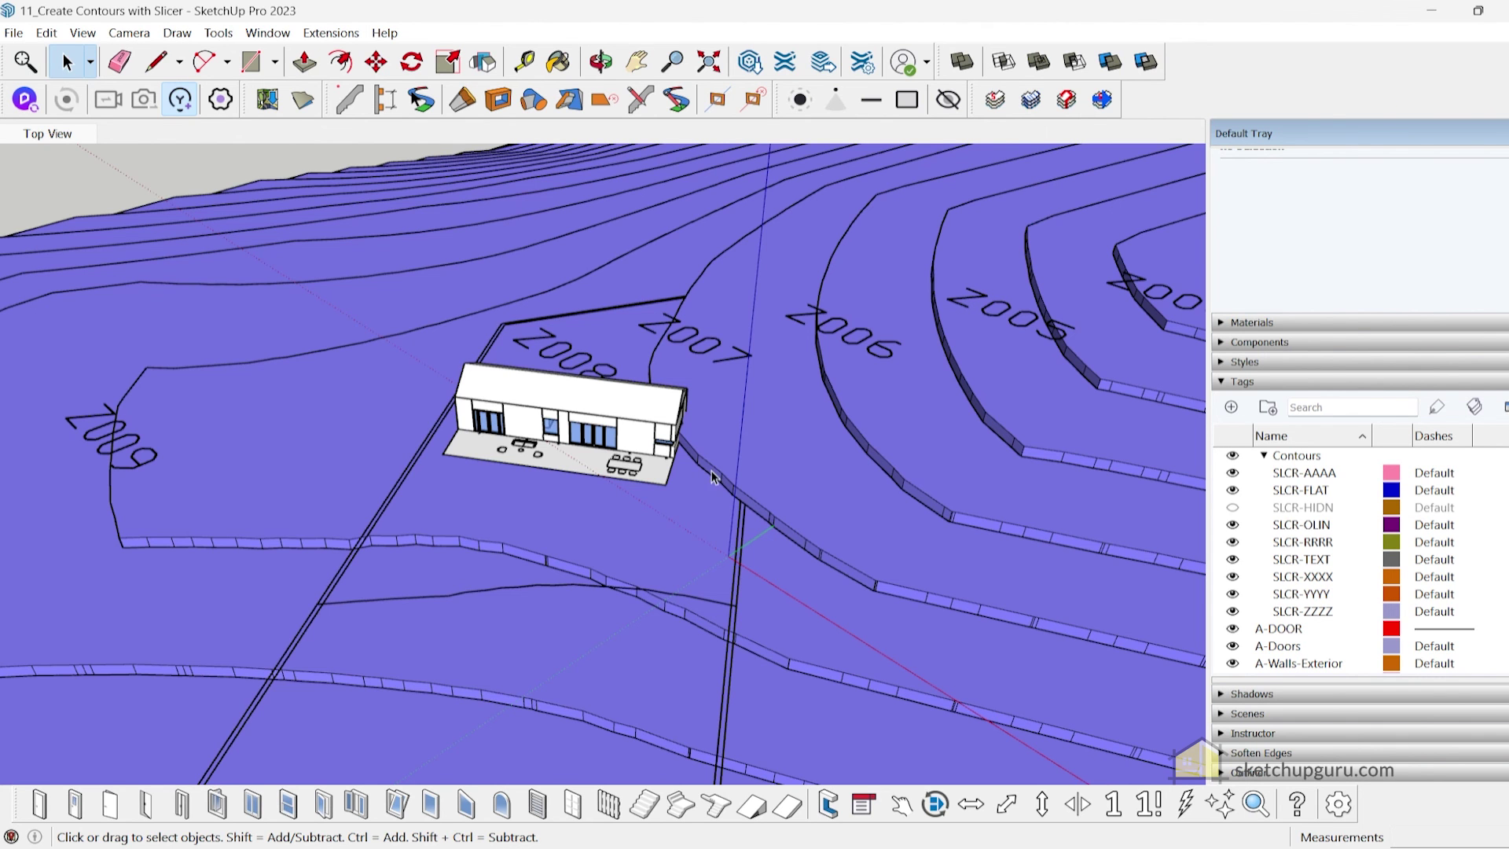
middle_click_drag(512, 469, 774, 511)
Hide the Contours tag folder and show the Location Temp tag to view the house on the original terrain.
left_click(1232, 455)
scroll(1120, 485, "down", 3)
scroll(1242, 598, "down", 2)
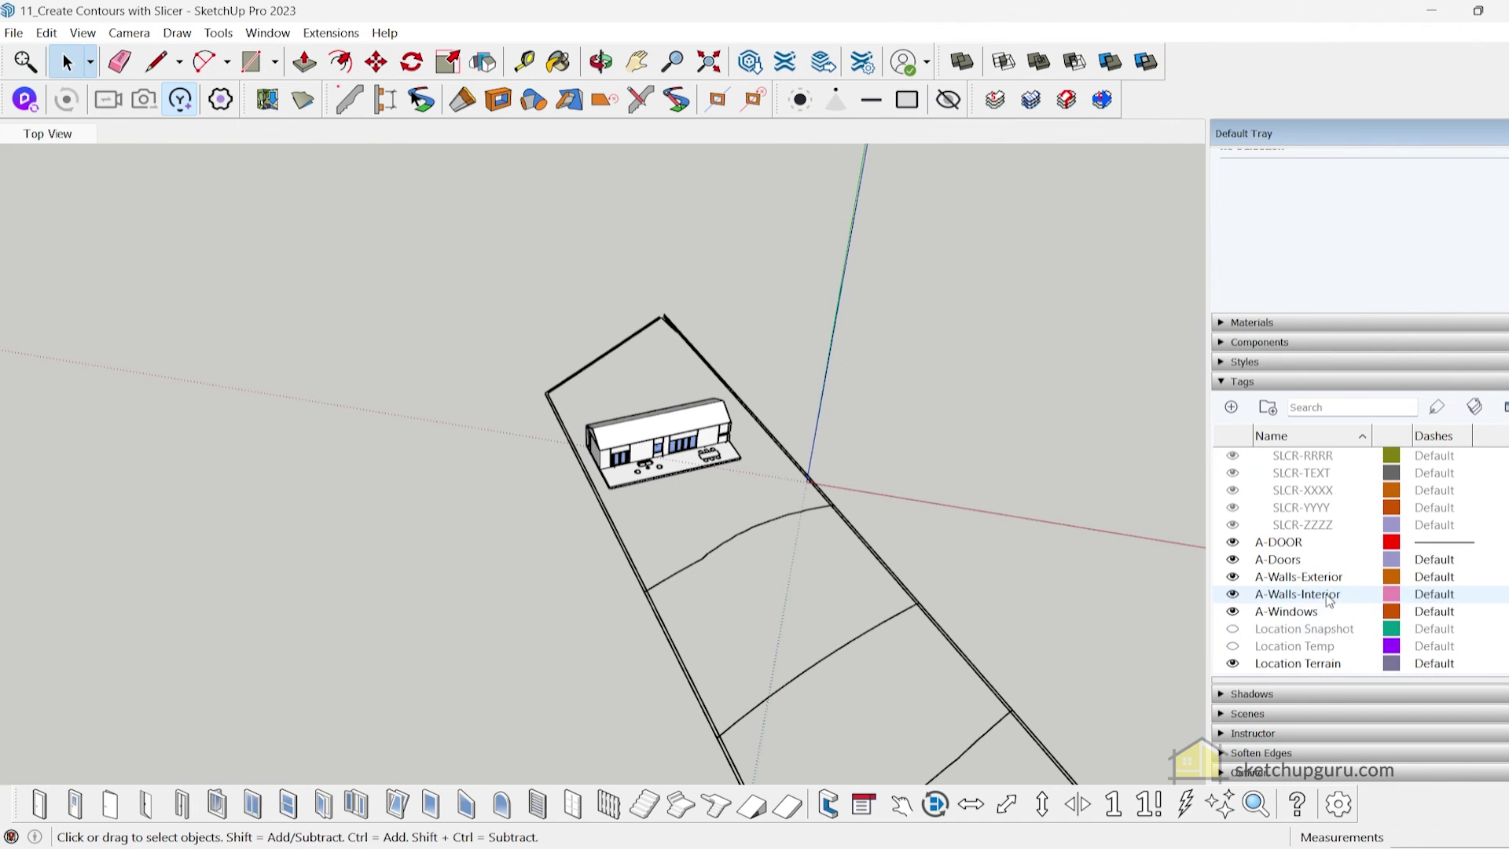
left_click(1233, 646)
middle_click_drag(864, 440, 534, 431)
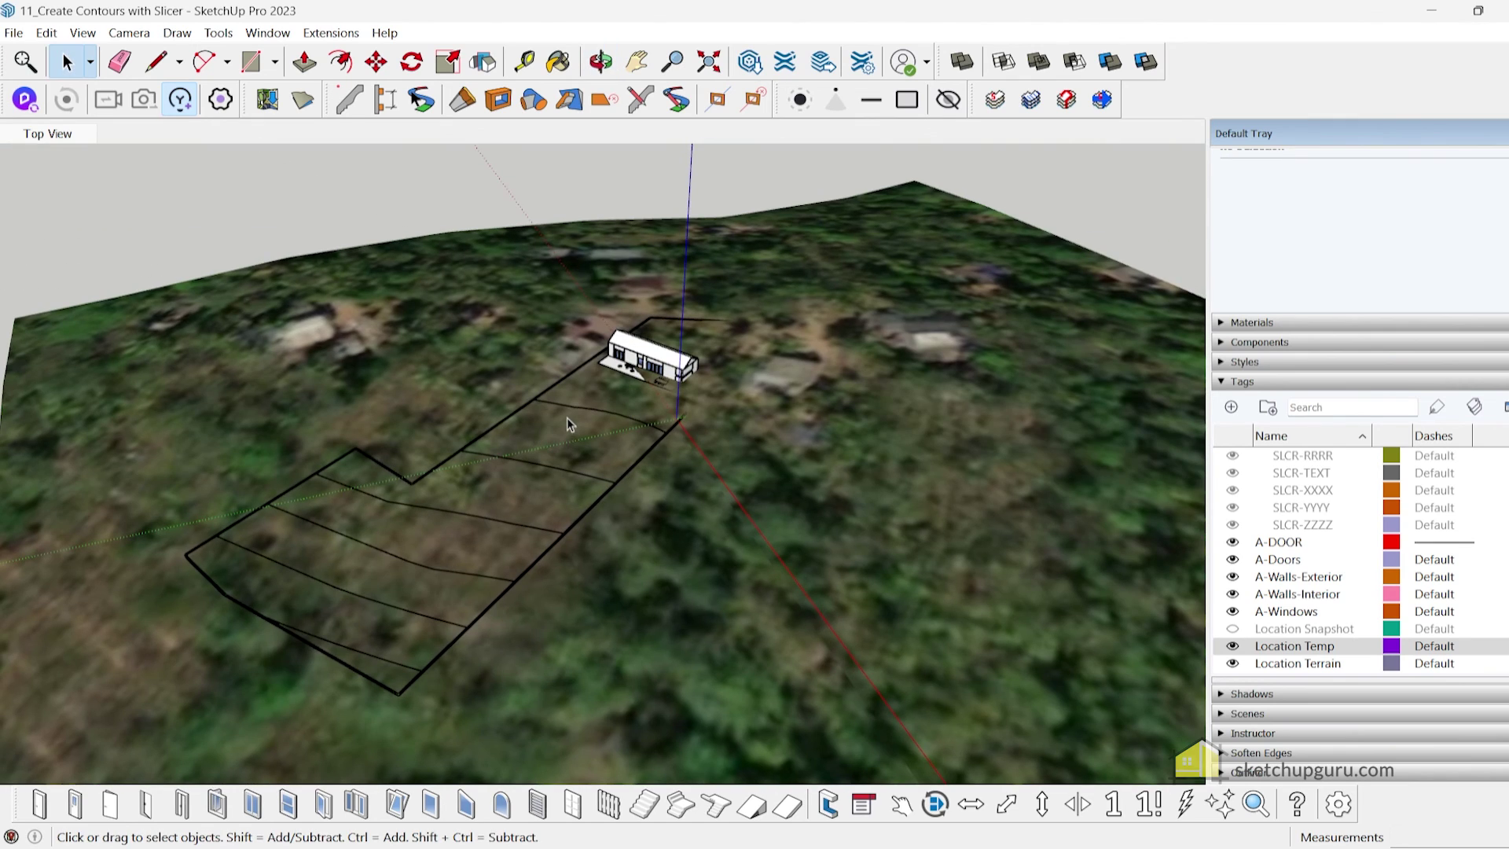
scroll(600, 360, "up", 5)
middle_click_drag(601, 363, 550, 522)
scroll(725, 506, "down", 4)
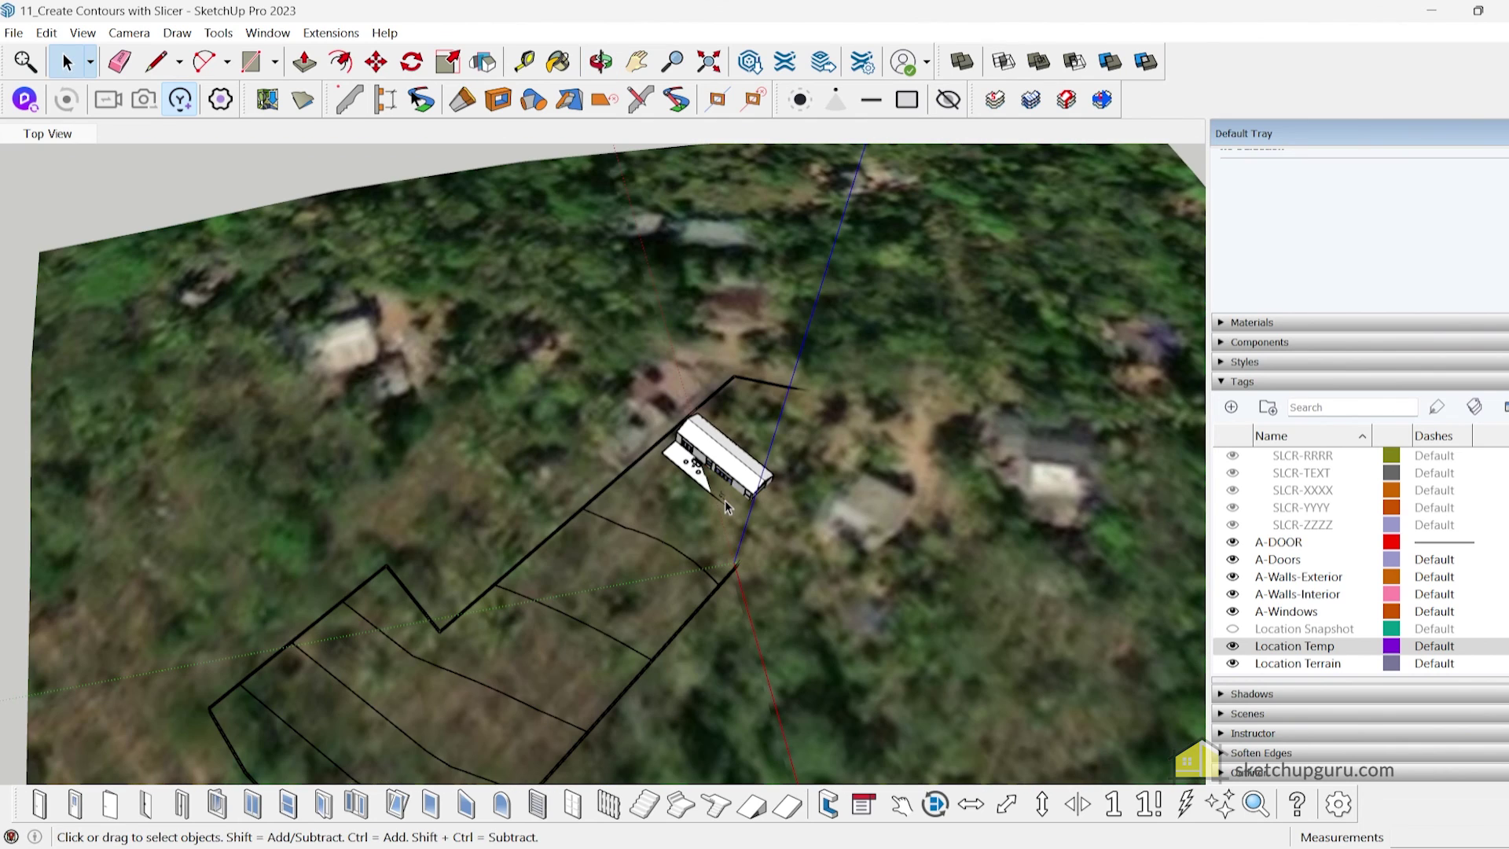
scroll(725, 503, "up", 4)
middle_click_drag(725, 503, 561, 454)
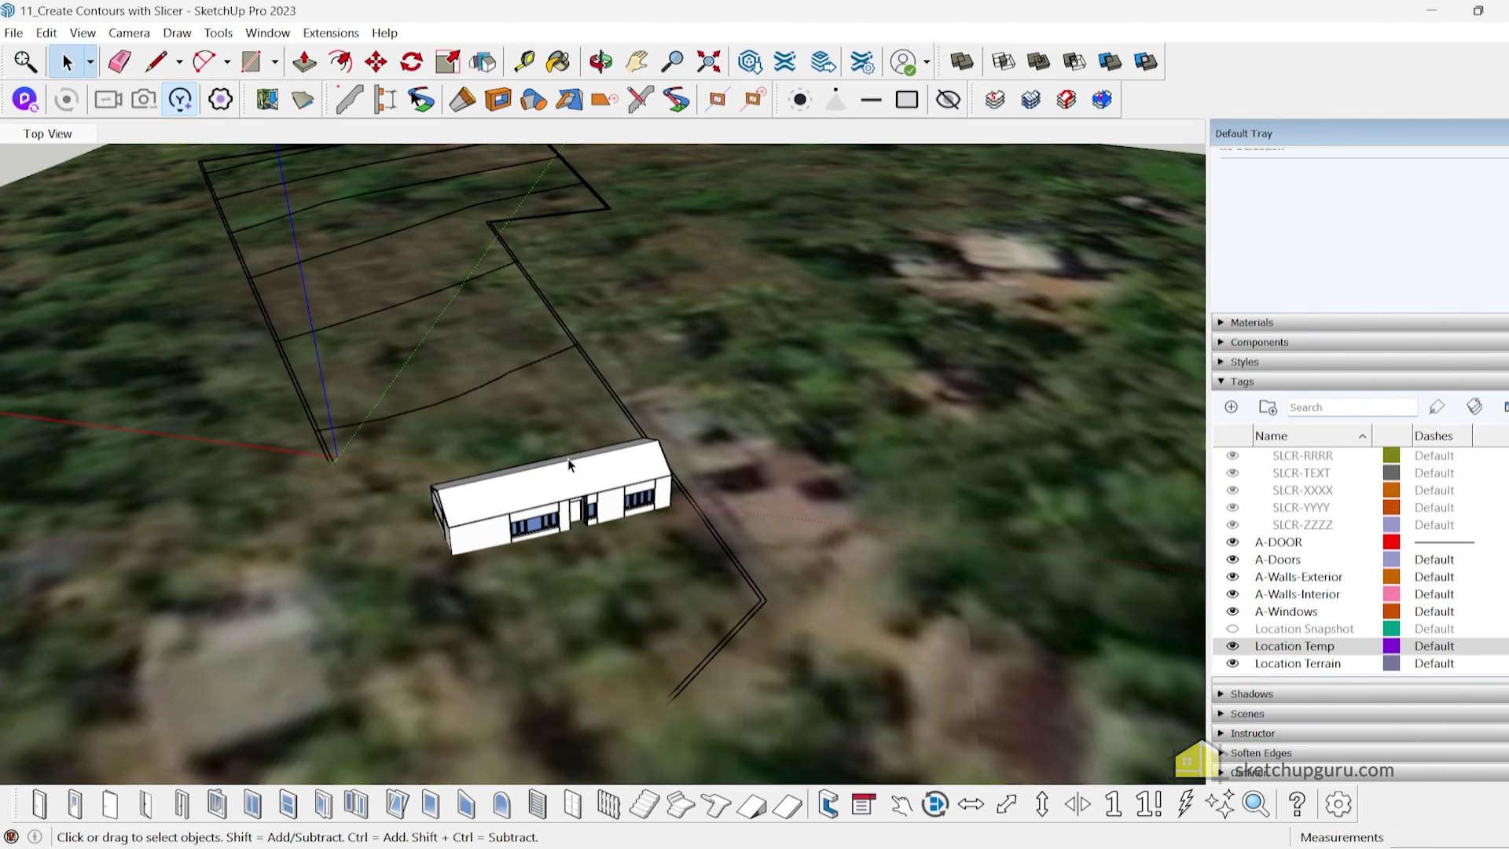